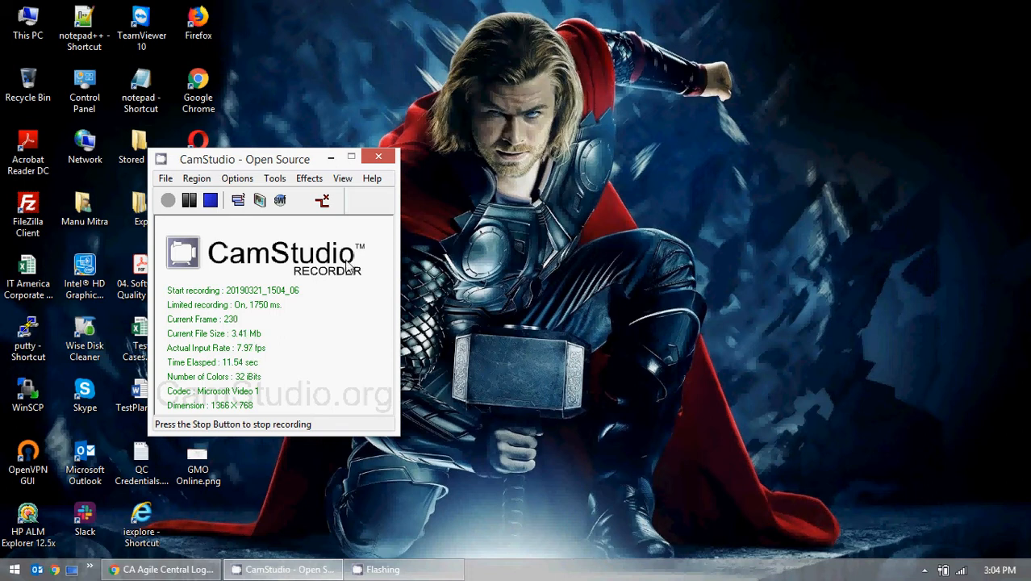
Step: Switch to the CA Agile Central login page in the browser and sign in with the prefilled credentials
left_click(330, 159)
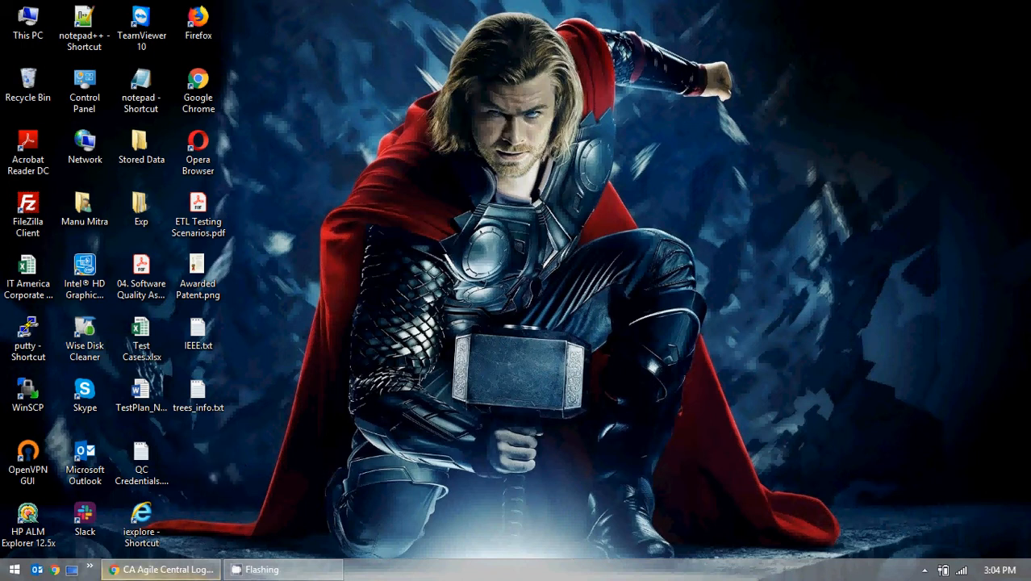
left_click(162, 570)
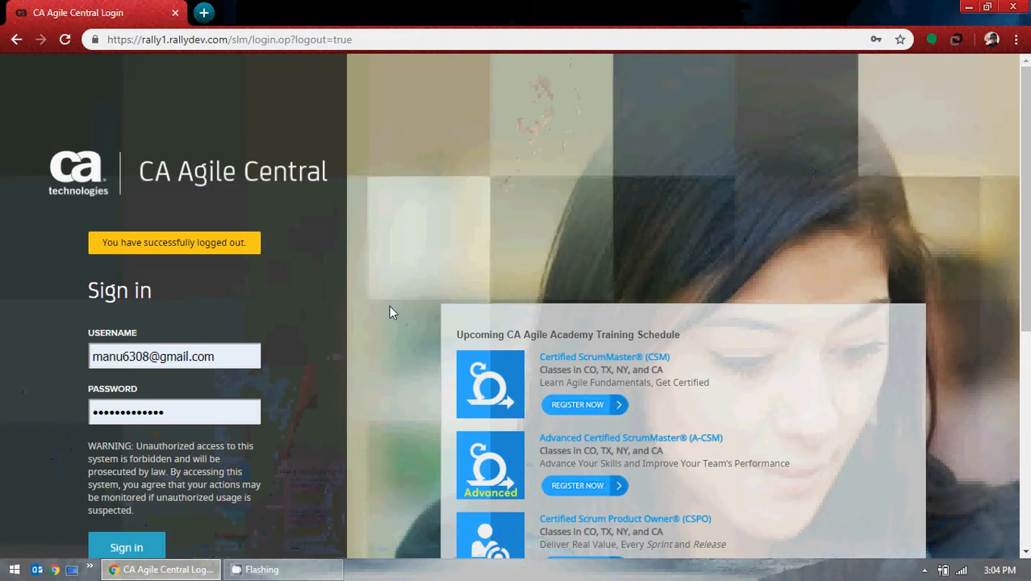
scroll(363, 317, "down", 2)
left_click(125, 399)
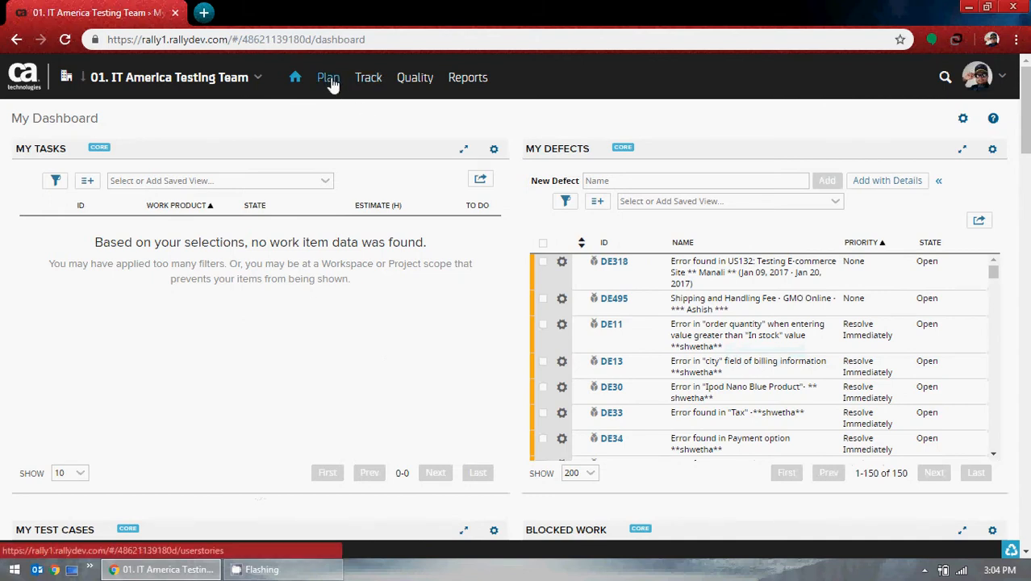
Step: Open the User Stories list of the testing team and look through the available project teams
mouse_move(330, 83)
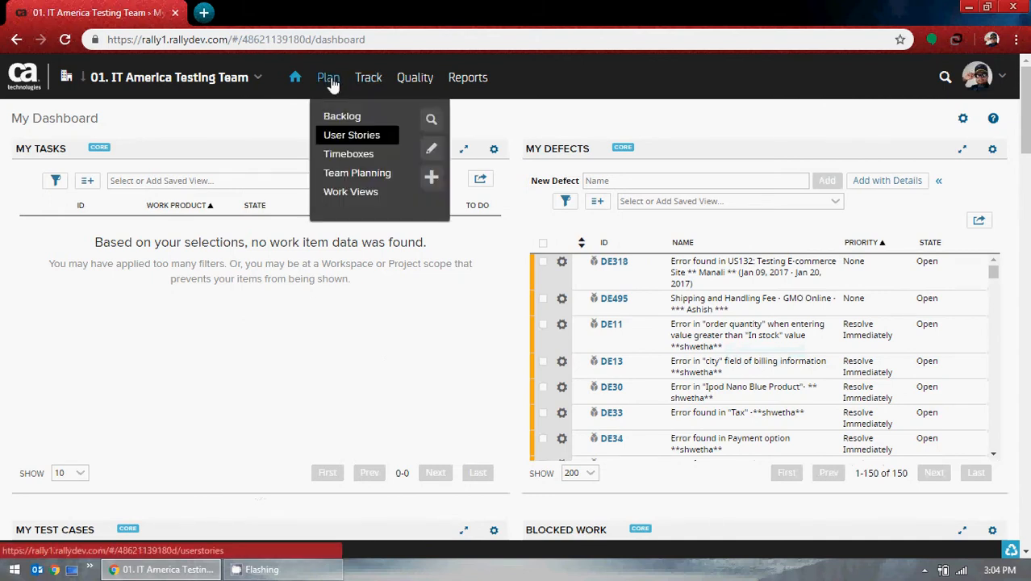
left_click(341, 143)
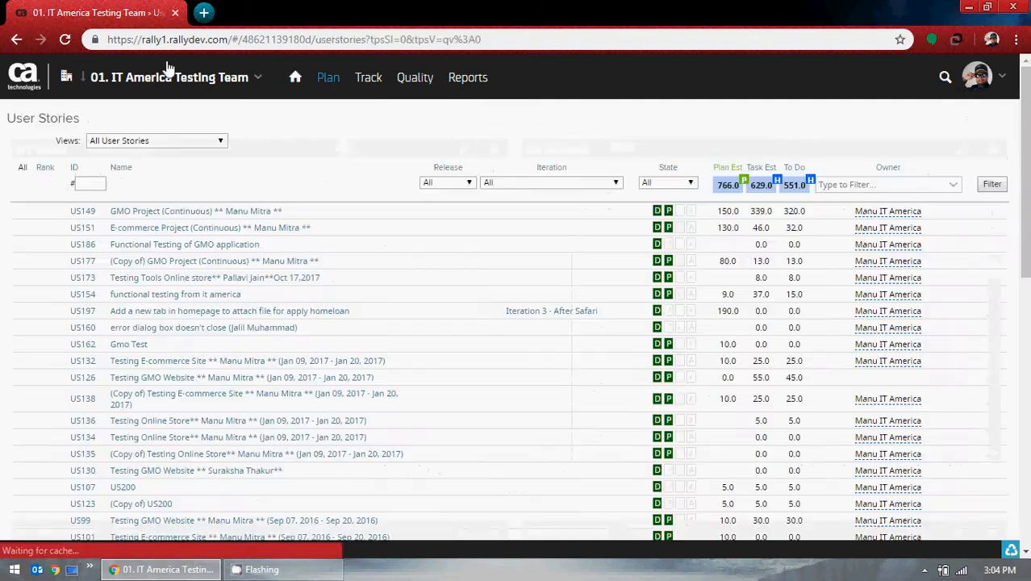
left_click(256, 78)
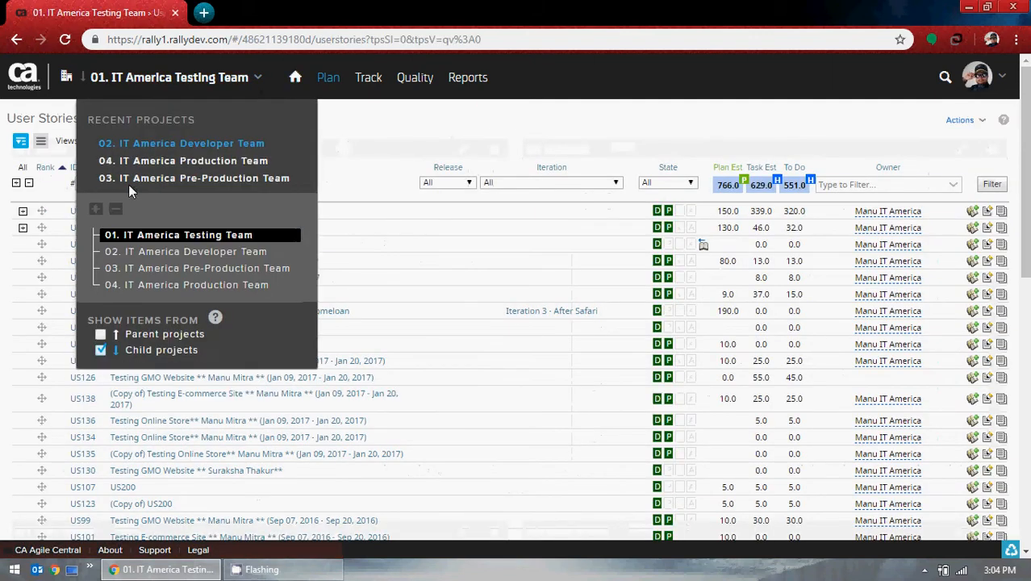
left_click(385, 124)
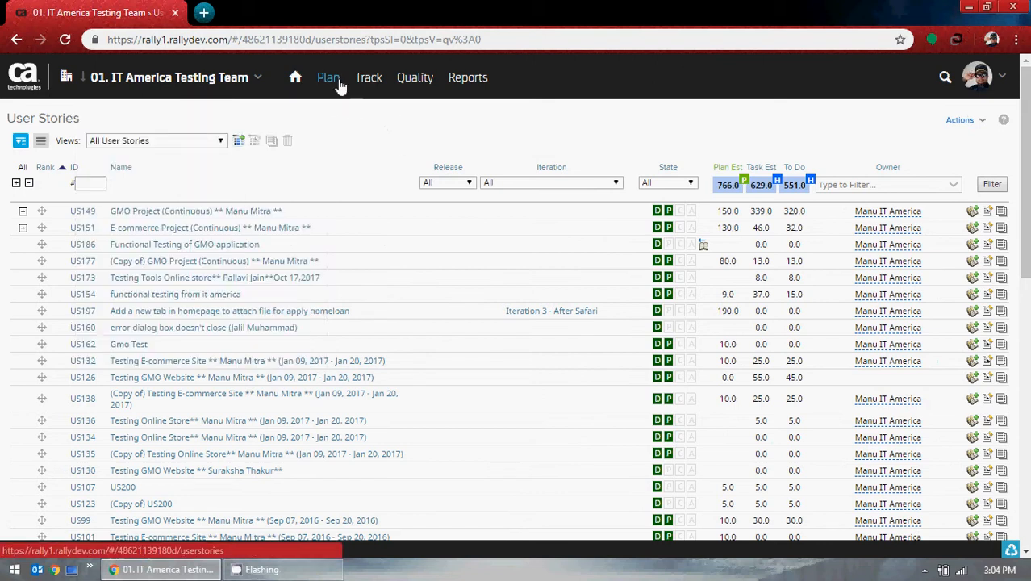
Step: Show the tasks of child story US198 under the GMO Project (Continuous) story US149
left_click(23, 212)
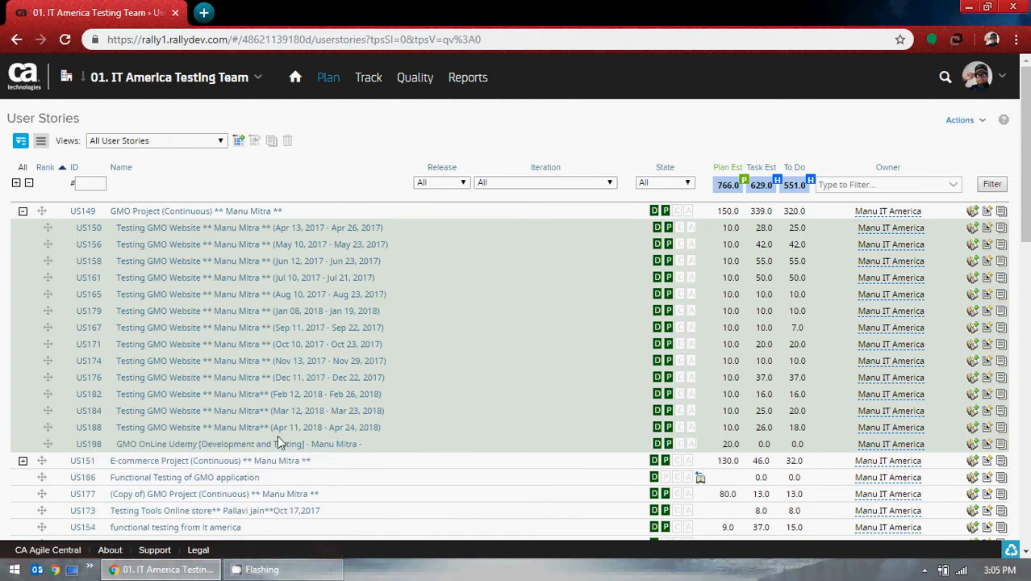
left_click(207, 450)
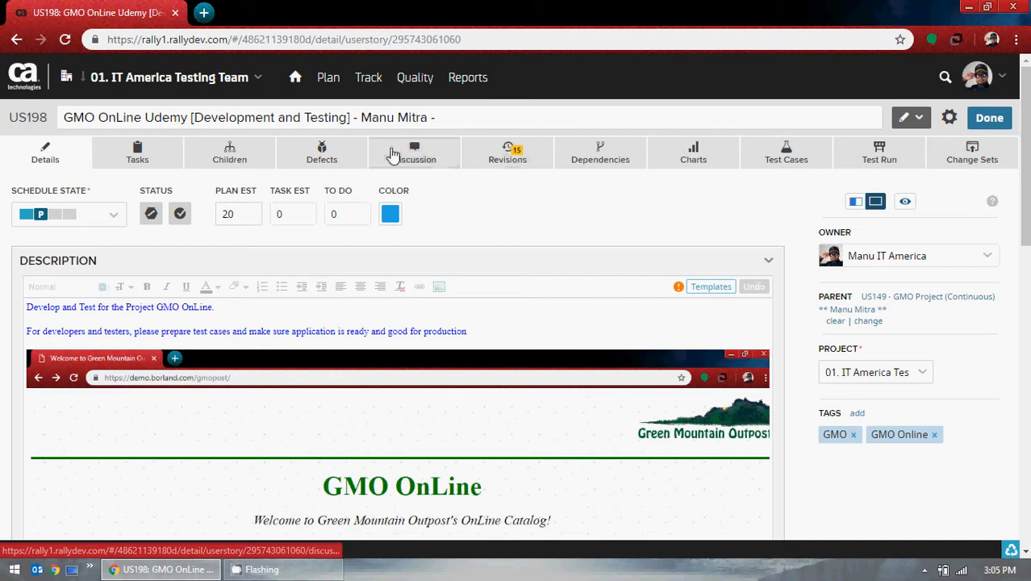
left_click(141, 158)
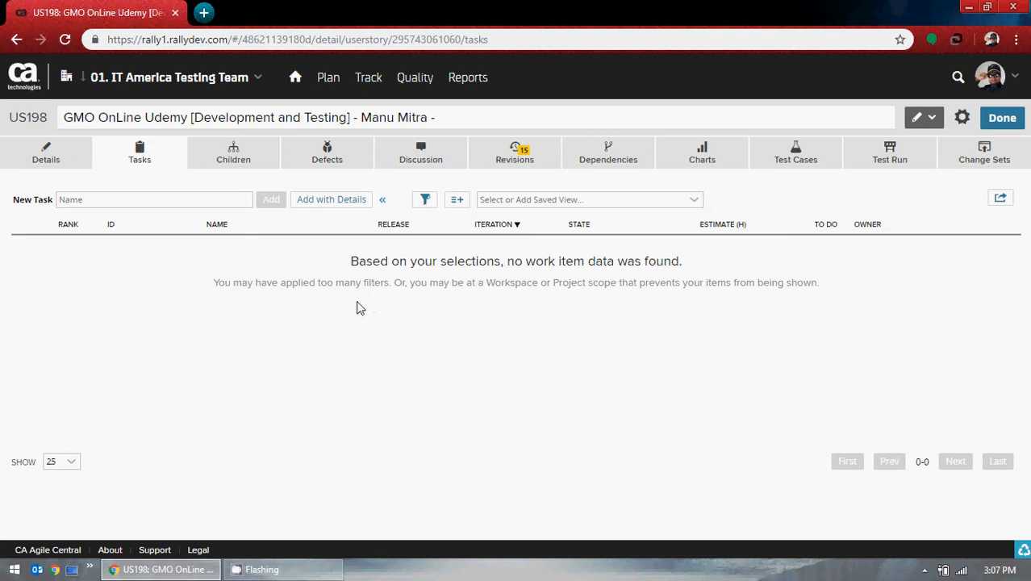
Step: View the GMO OnLine site at demo.borland.com/gmopost/ in a separate browser window and return to the story's tasks
left_click(55, 568)
type("de")
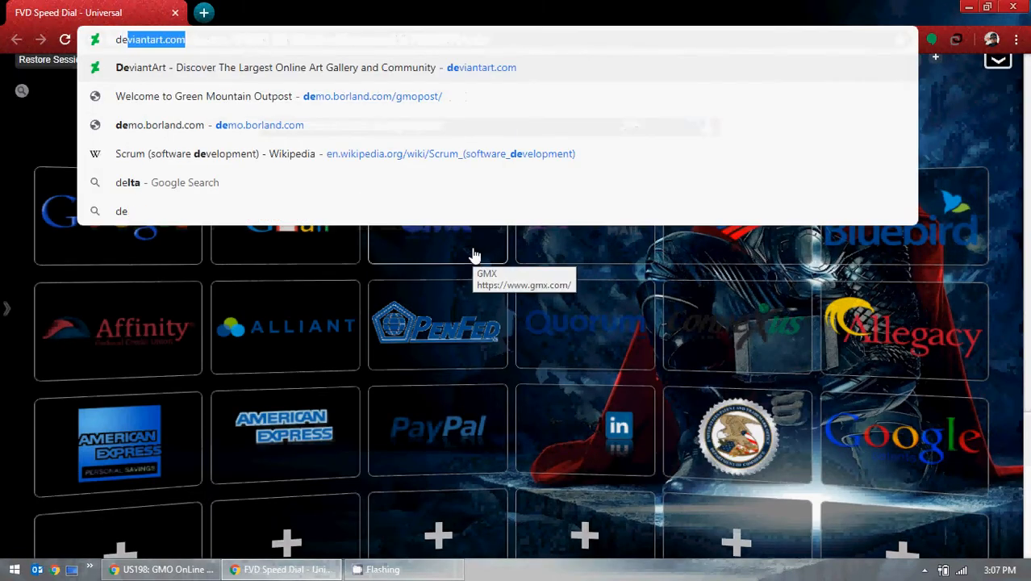
key("Down")
key("Return")
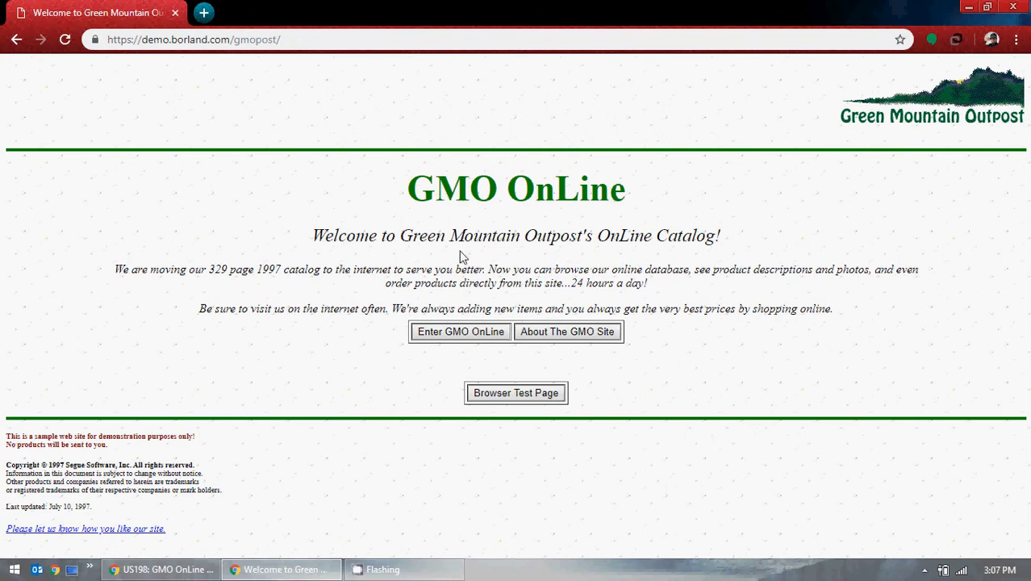
left_click(1014, 6)
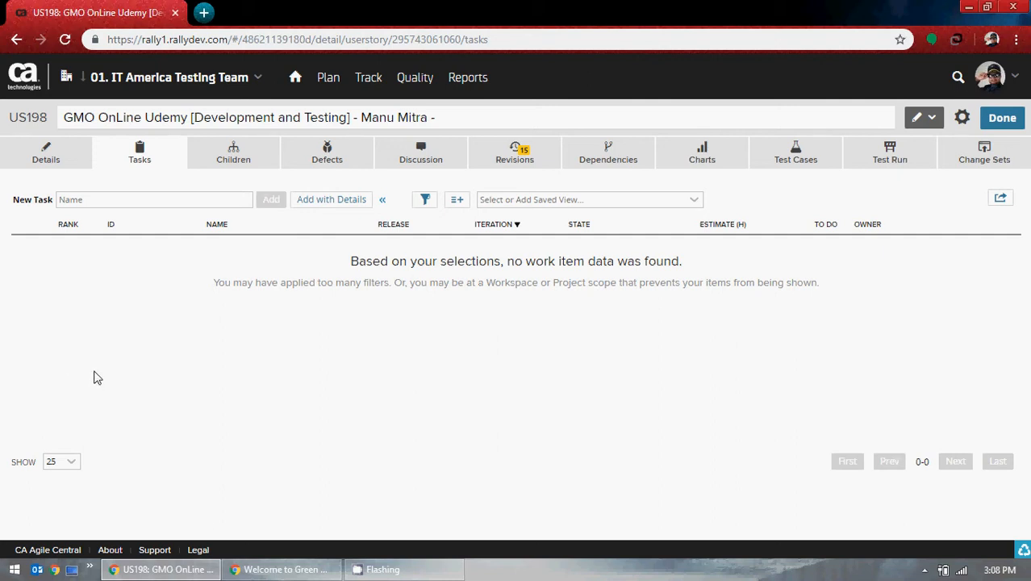
Step: Start a new task with details named "Functional Testing for GMO OnLine" in the story
left_click(128, 197)
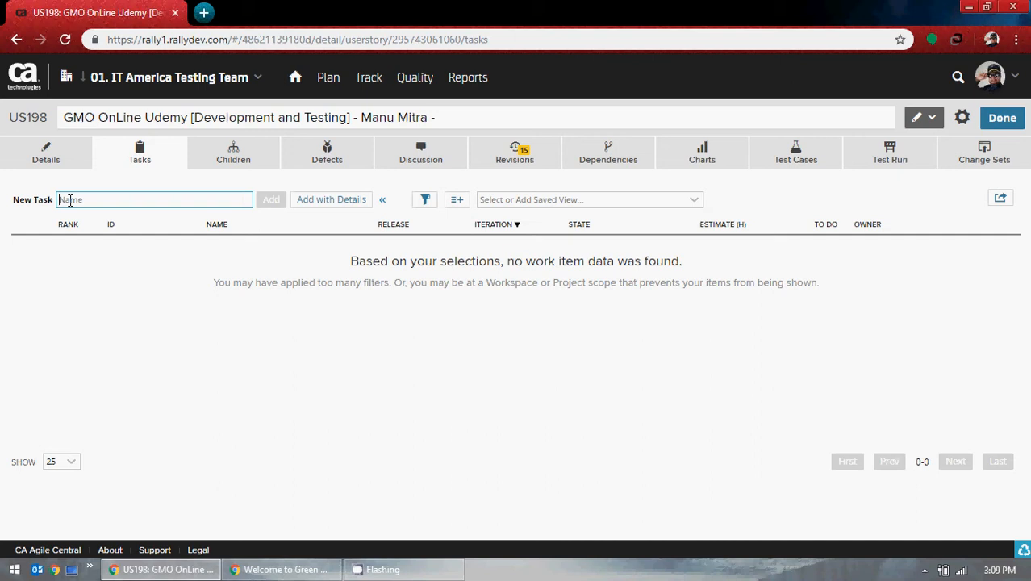
type("Functiona")
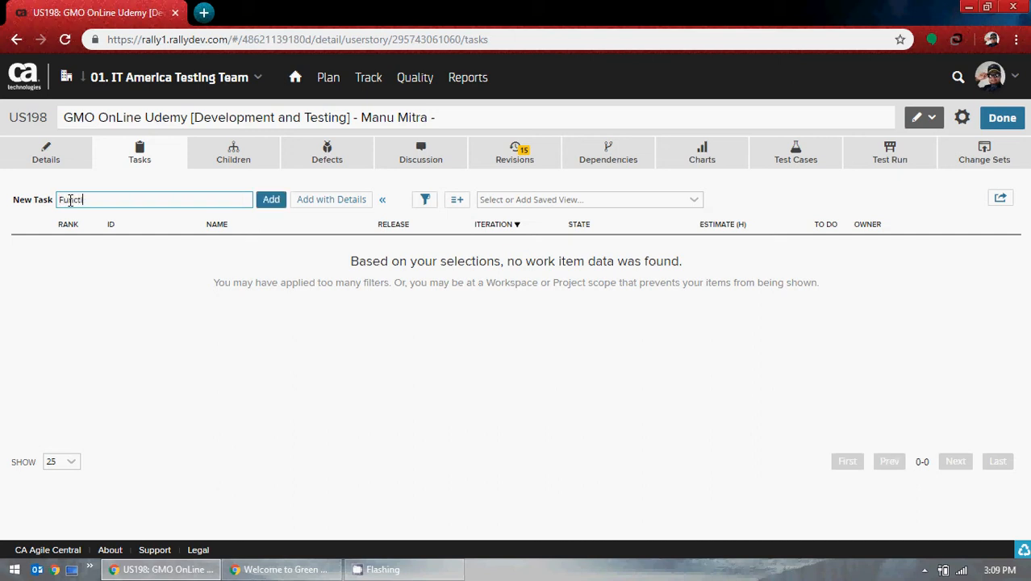
type("l Testing for GMO O")
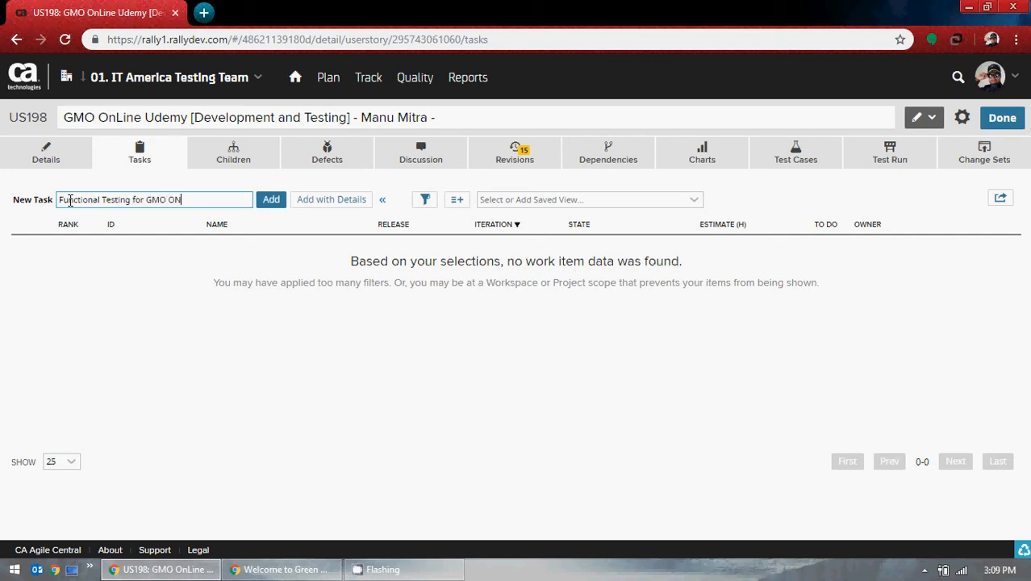
type("nLine")
left_click(330, 201)
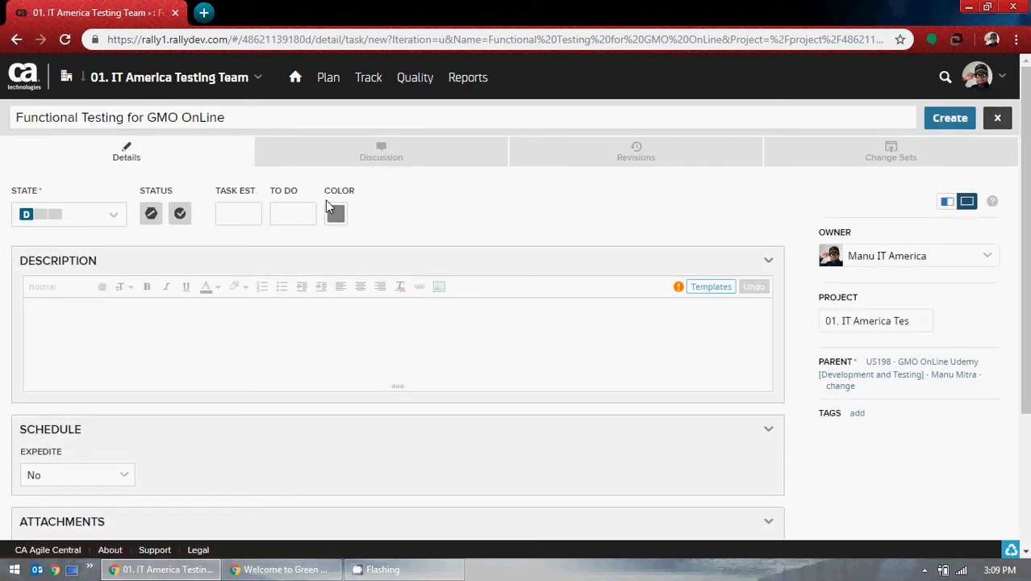
Step: Set the task's state to In-Progress, turn on its check-mark status, and set the task estimate to 10
left_click(377, 307)
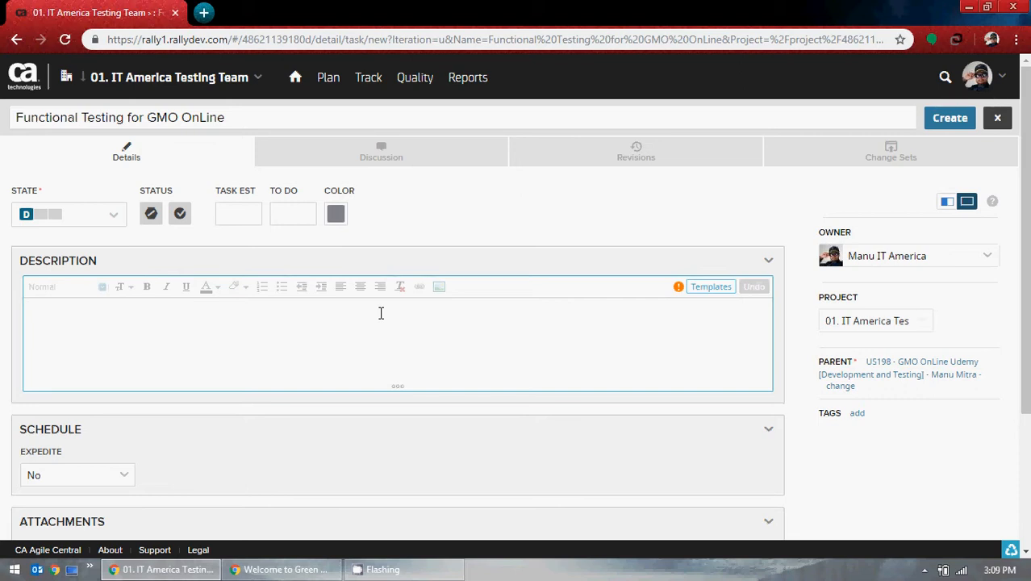
left_click(45, 218)
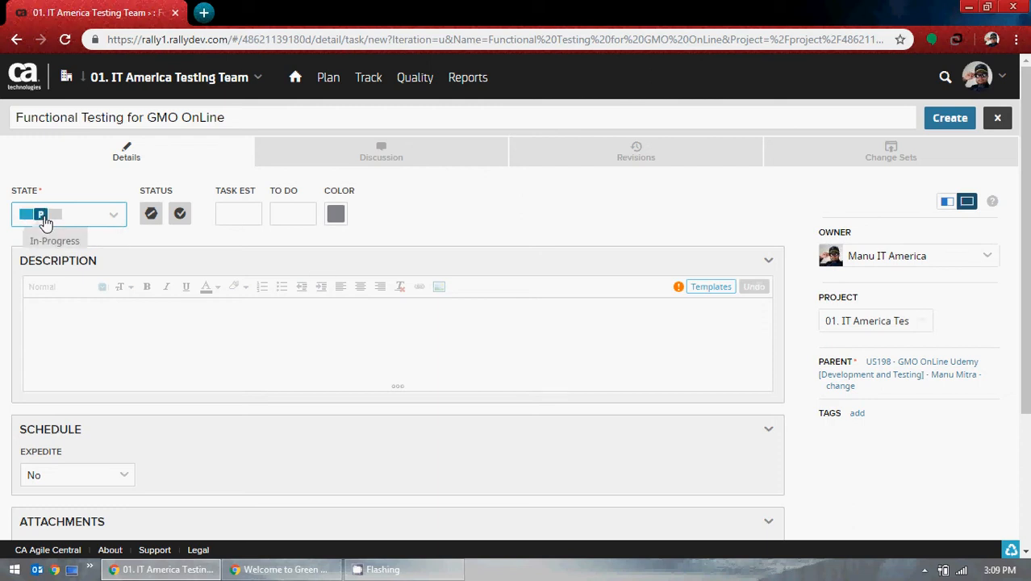
left_click(179, 214)
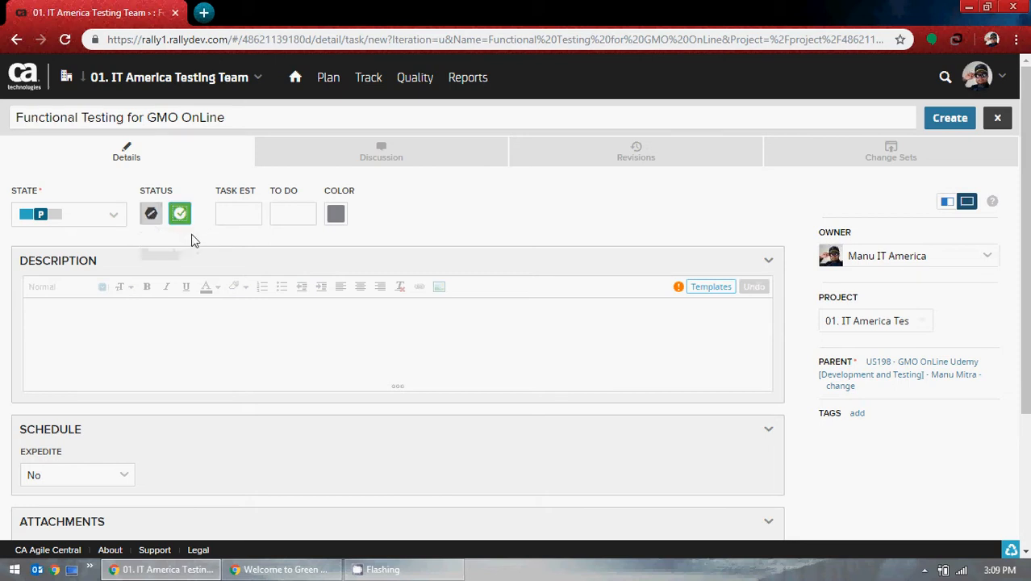
left_click(233, 214)
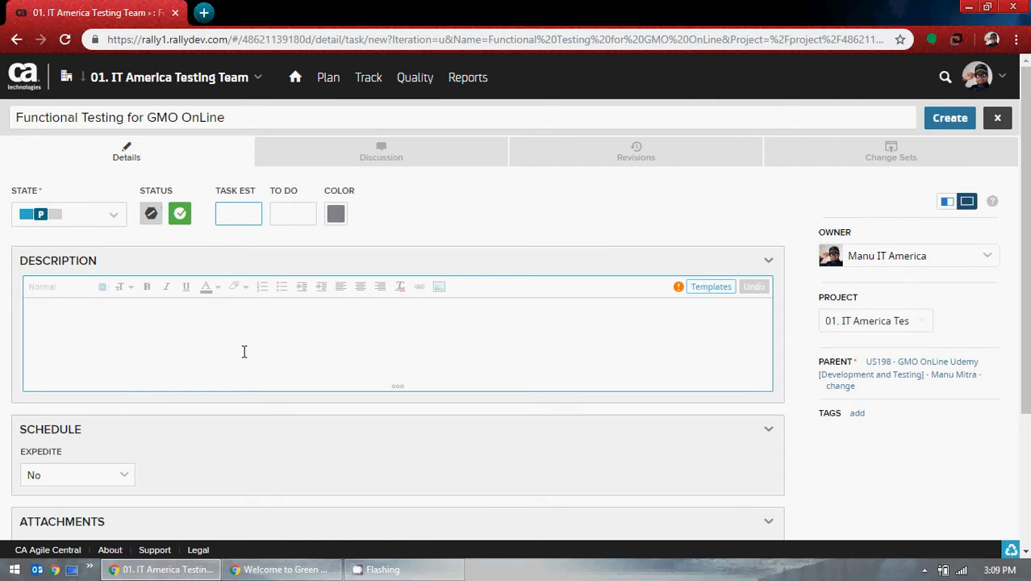
type("10")
left_click(243, 352)
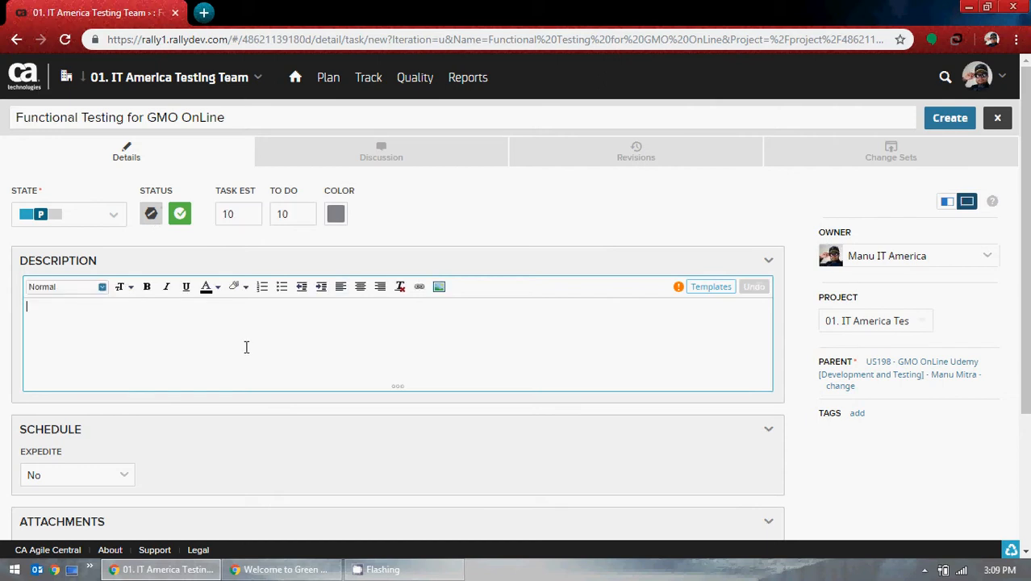
Step: Examine the task form's color choices and its schedule, attachments and notes sections
left_click(339, 213)
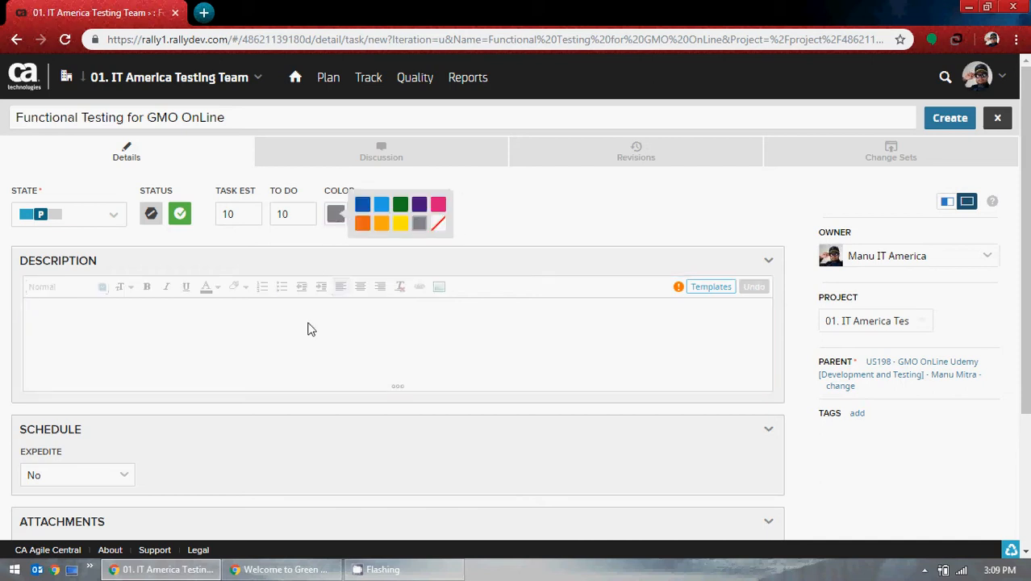
left_click(192, 329)
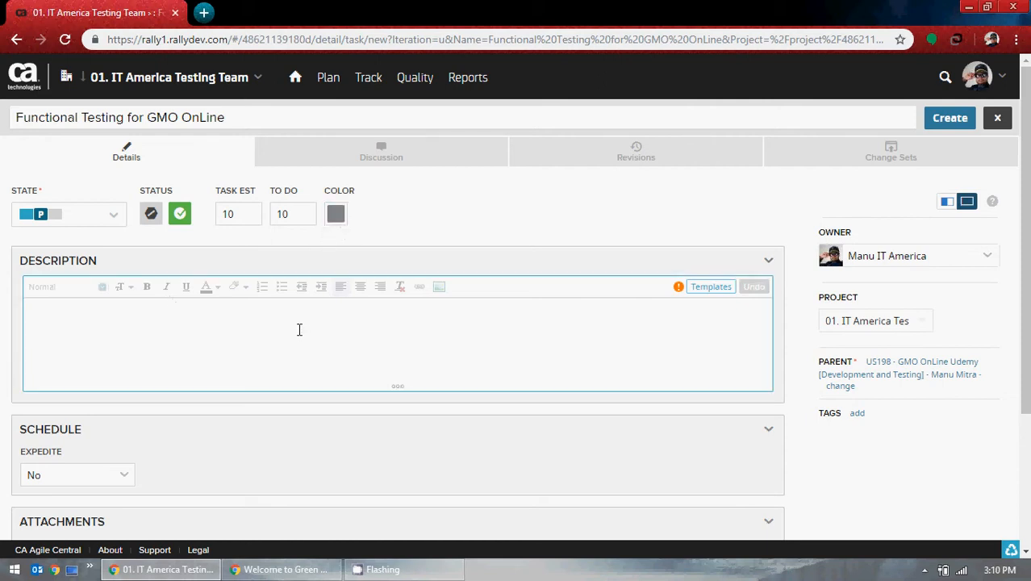
left_click(255, 327)
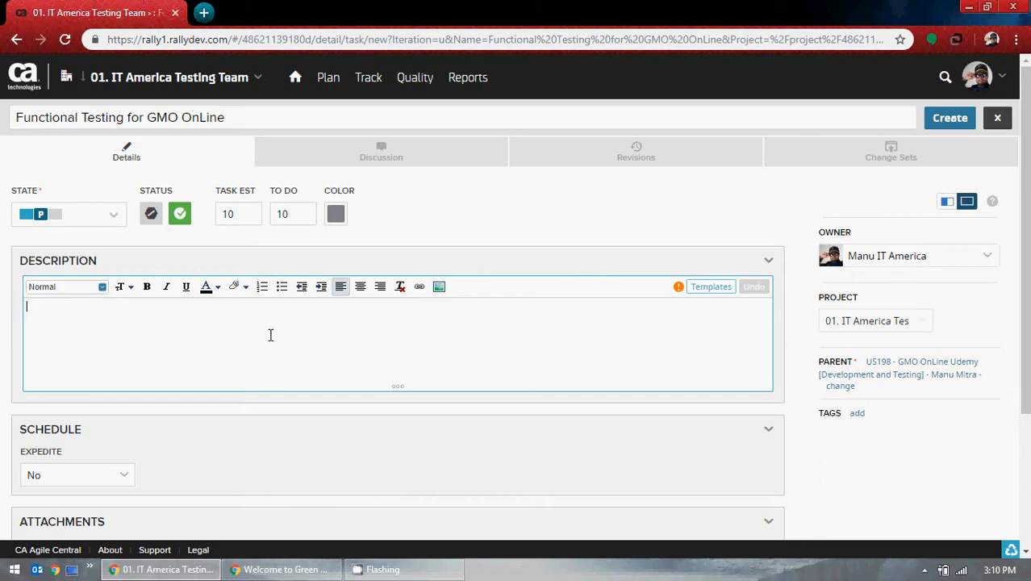
scroll(271, 335, "down", 3)
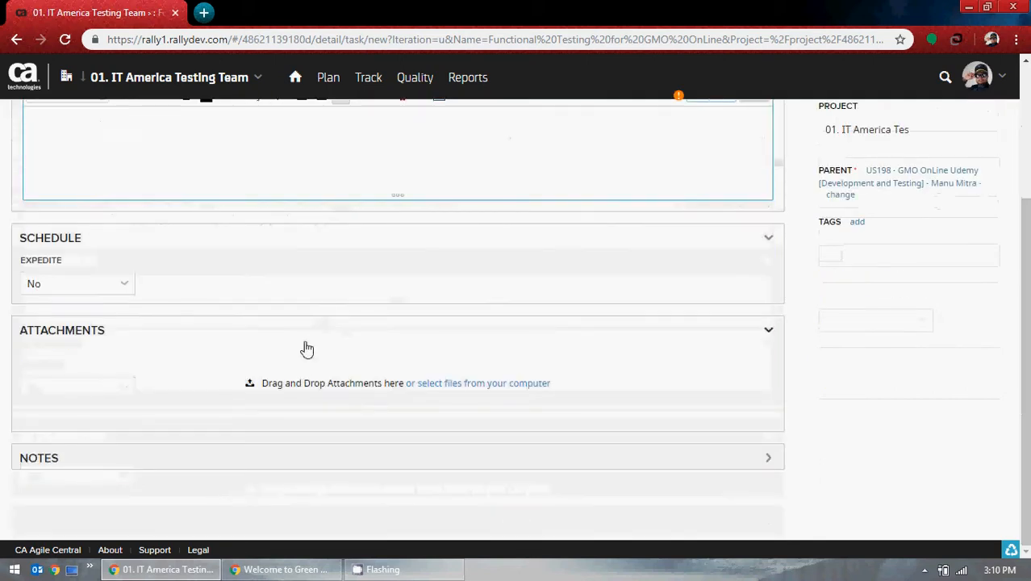
scroll(293, 368, "up", 2)
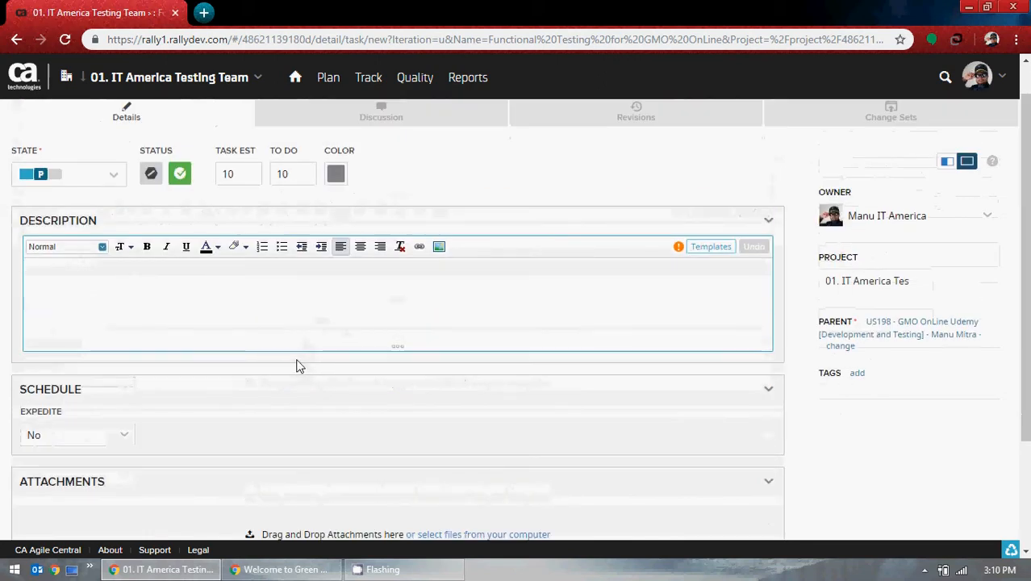
scroll(298, 363, "down", 2)
left_click(767, 457)
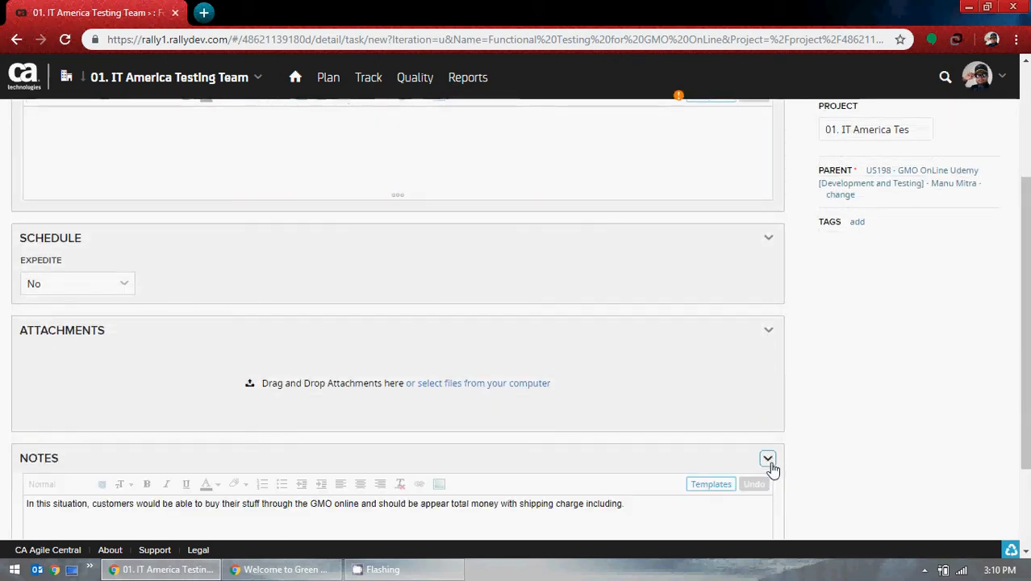
scroll(885, 445, "down", 2)
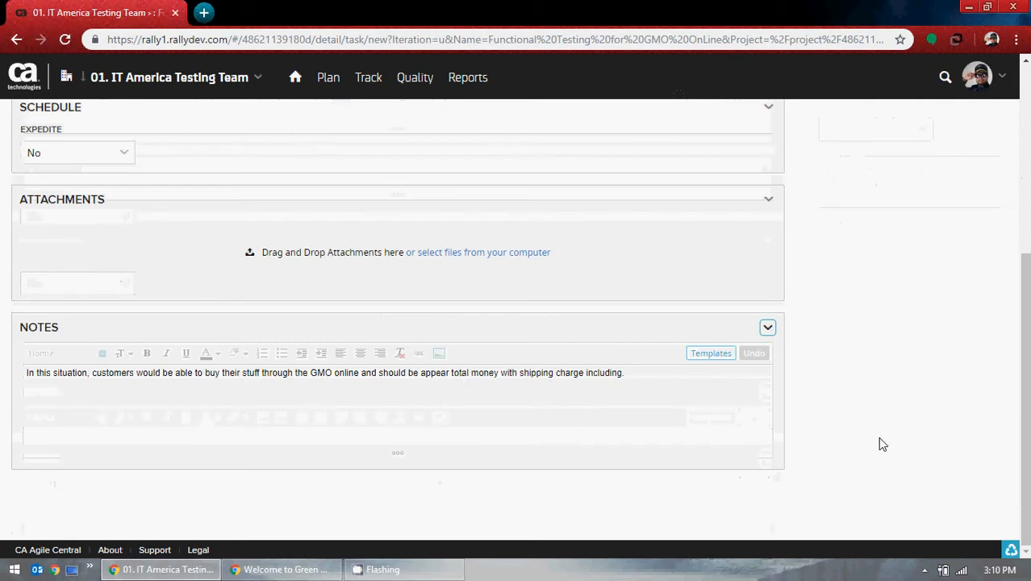
left_click(682, 389)
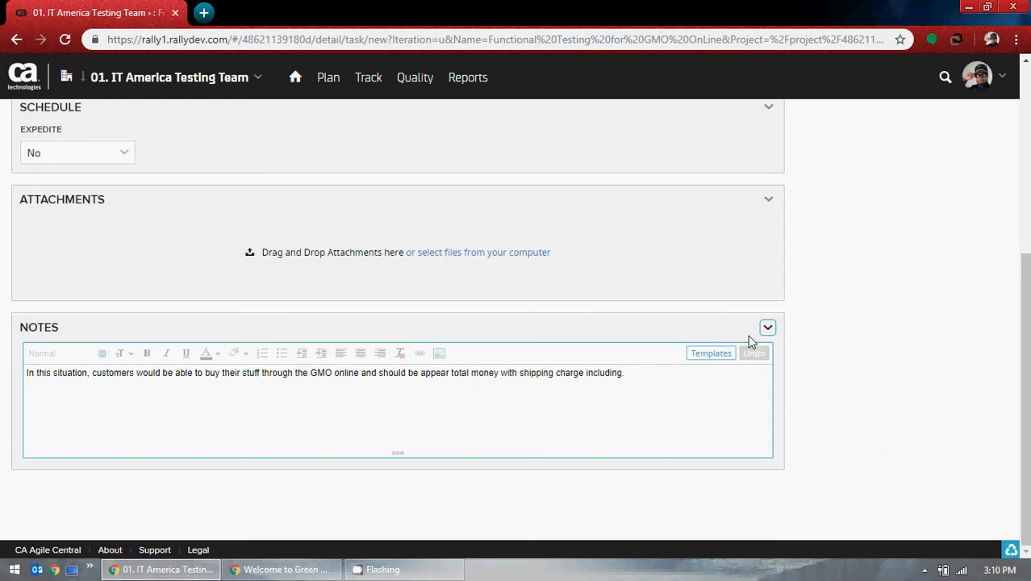
left_click(767, 327)
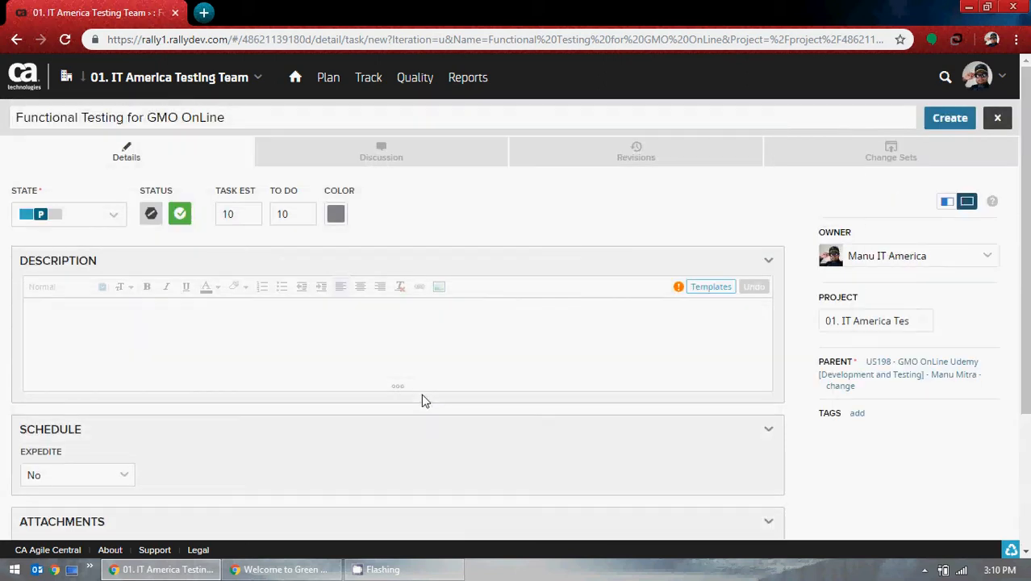
Step: Enter "To Test functionality of GMO OnLine Project" as the task's description
left_click(239, 347)
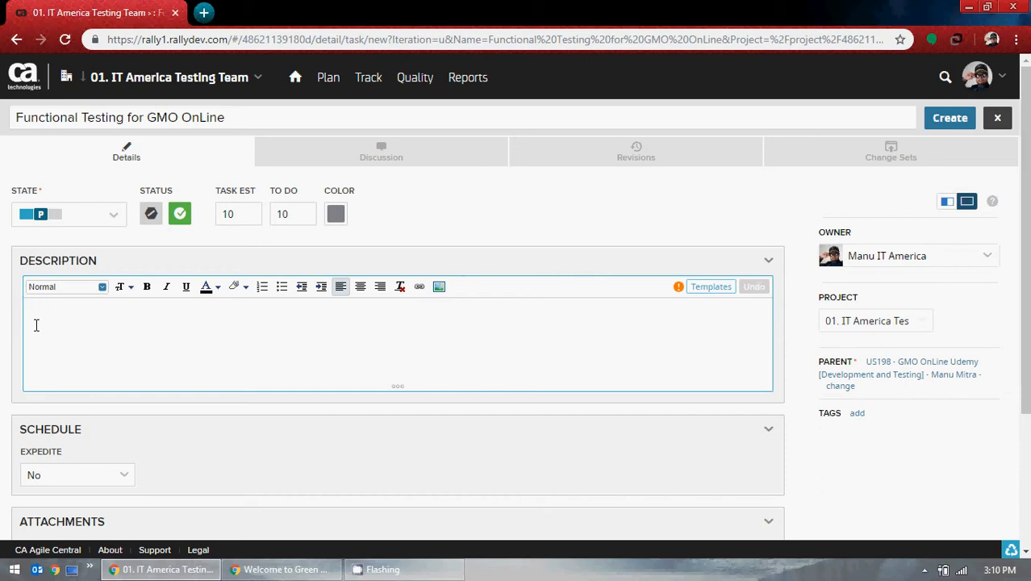
type("To")
key("BackSpace")
type("o Test functionality ")
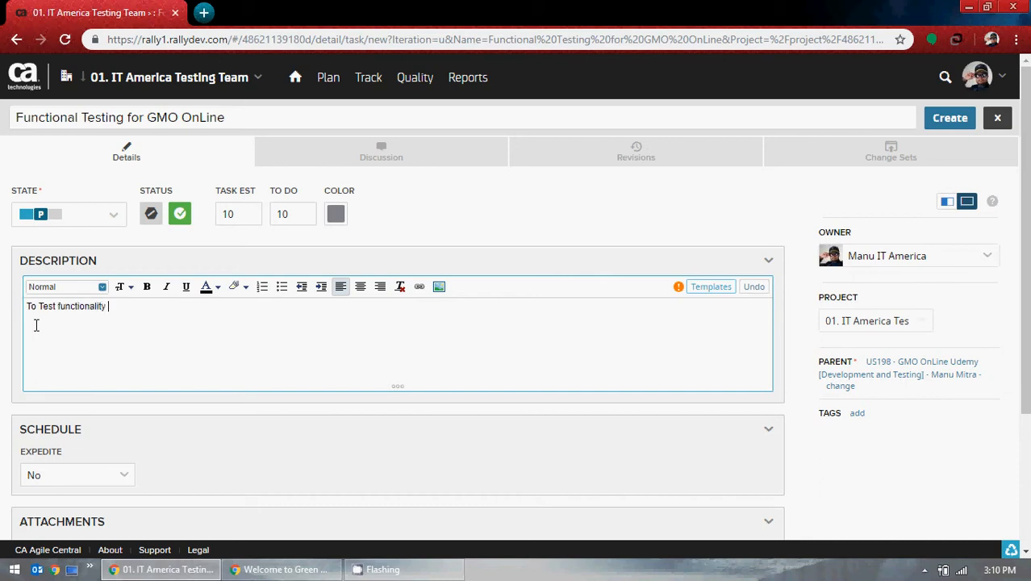
type("of GMO OnLine Project")
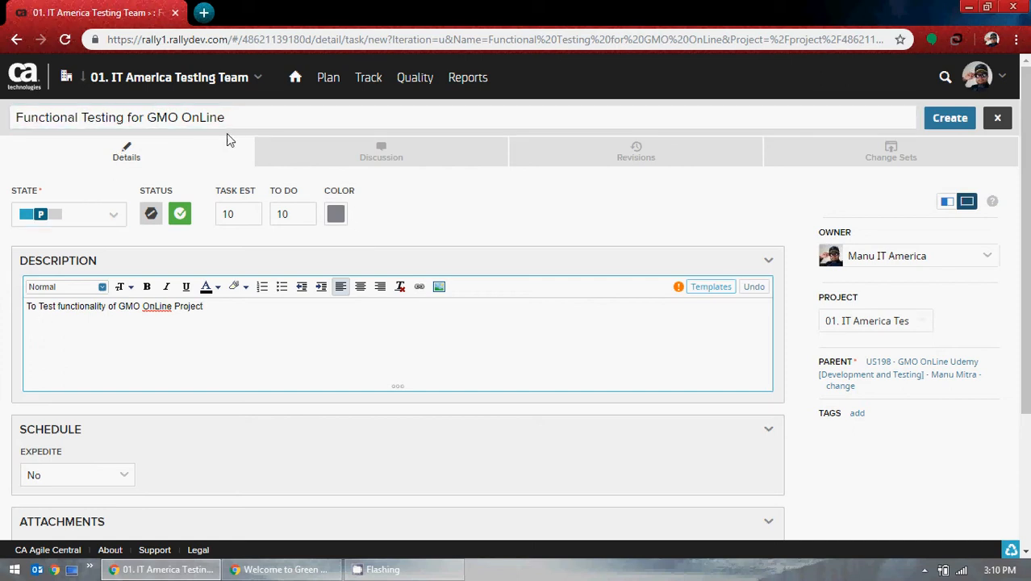
Step: Change the font of the whole description text to serif
left_click(236, 116)
left_click(281, 334)
left_click_drag(271, 318, 2, 317)
left_click(87, 287)
left_click(84, 313)
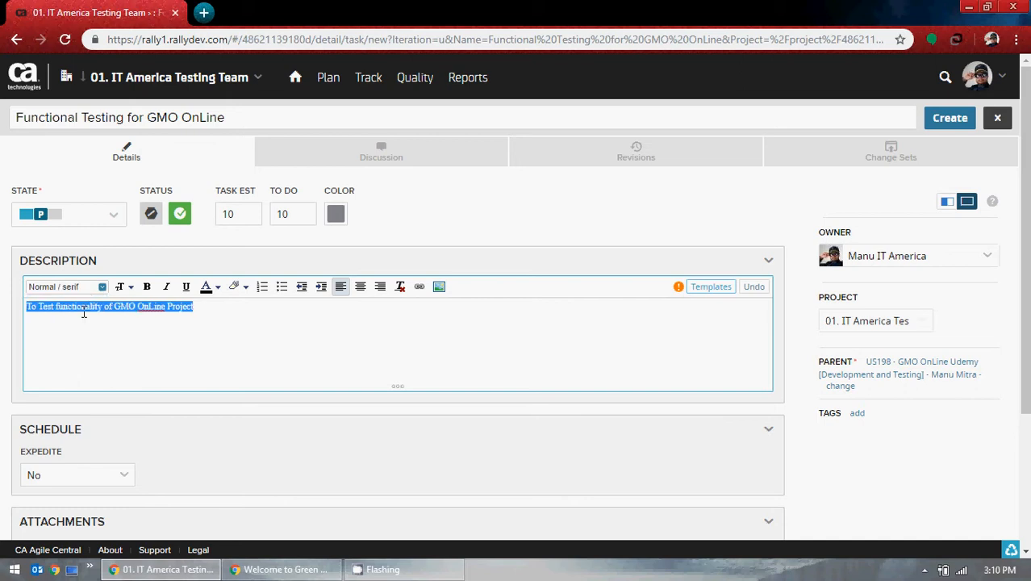
Step: Enlarge the whole description text slightly and color it blue
left_click(120, 288)
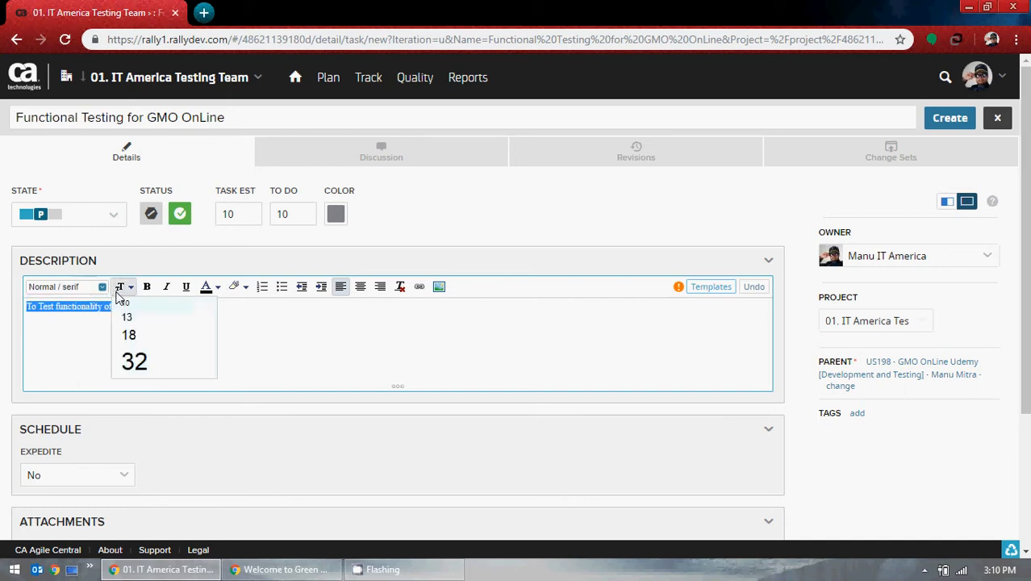
left_click(211, 287)
left_click(280, 327)
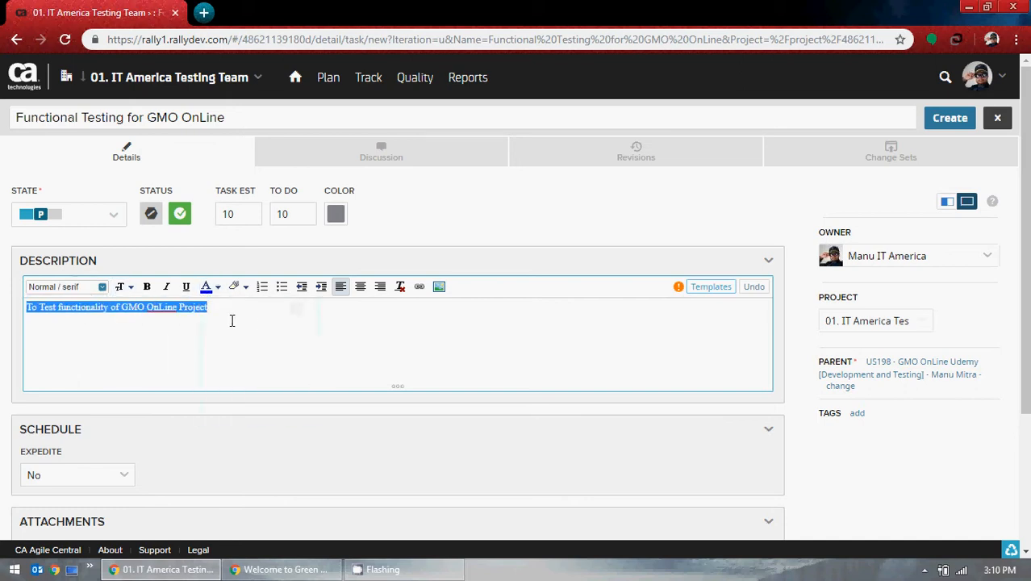
left_click(231, 315)
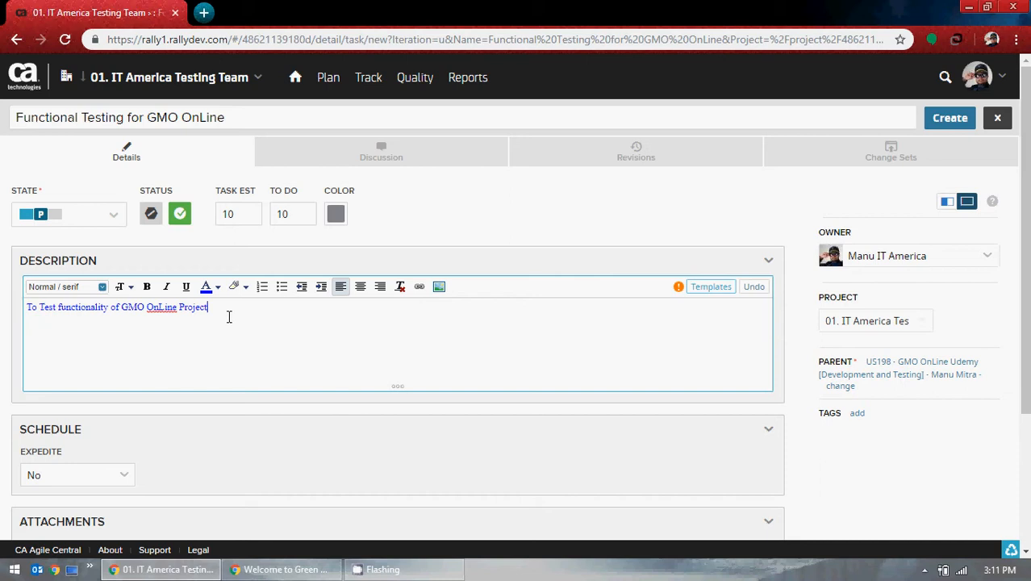
Step: Add the line "- Smoke Testing" below the description sentence, separated from it by a blank line
key("Return")
type("- Smoke testing")
key("BackSpace")
key("BackSpace")
key("BackSpace")
key("BackSpace")
key("BackSpace")
key("BackSpace")
key("BackSpace")
type("Testing")
Step: Add the lines "- Sanity Testing", "- User Acceptance Testing" and "- Regression Testing" to the description list
key("Return")
type("- Sanity Te")
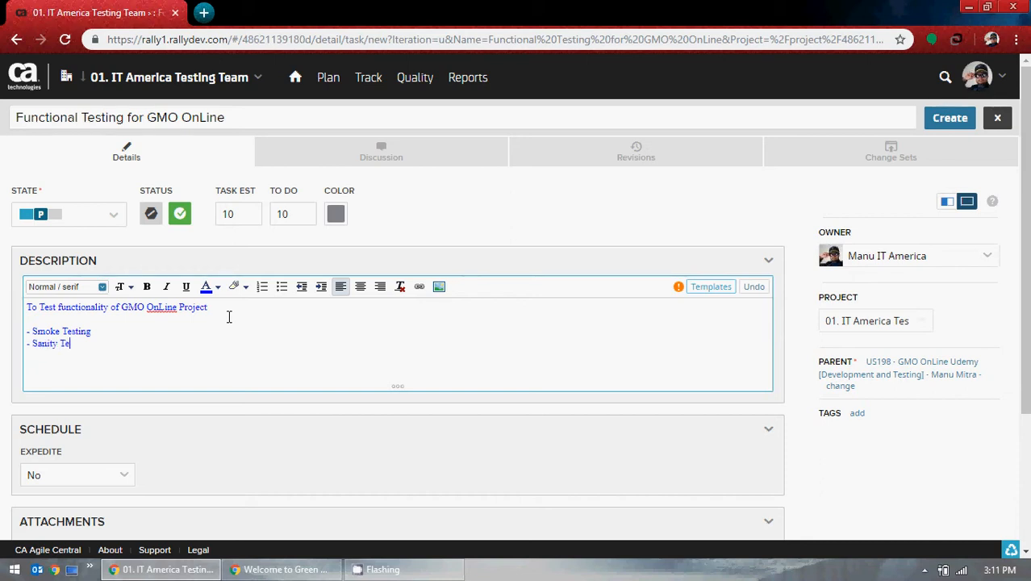
type("sting")
key("Return")
type("-")
type("User Acceptance")
type("Testing - ")
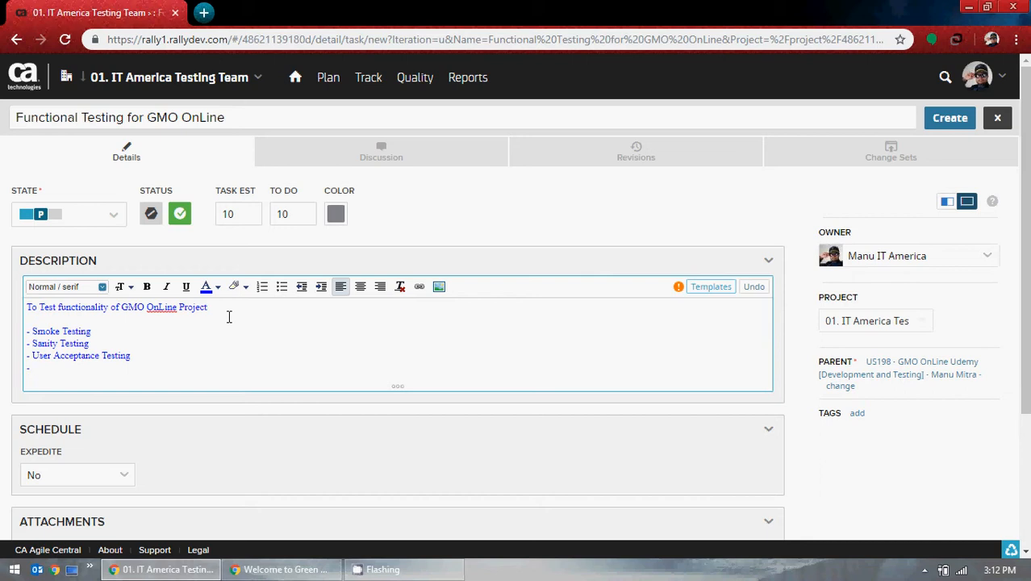
type("Regression Testing")
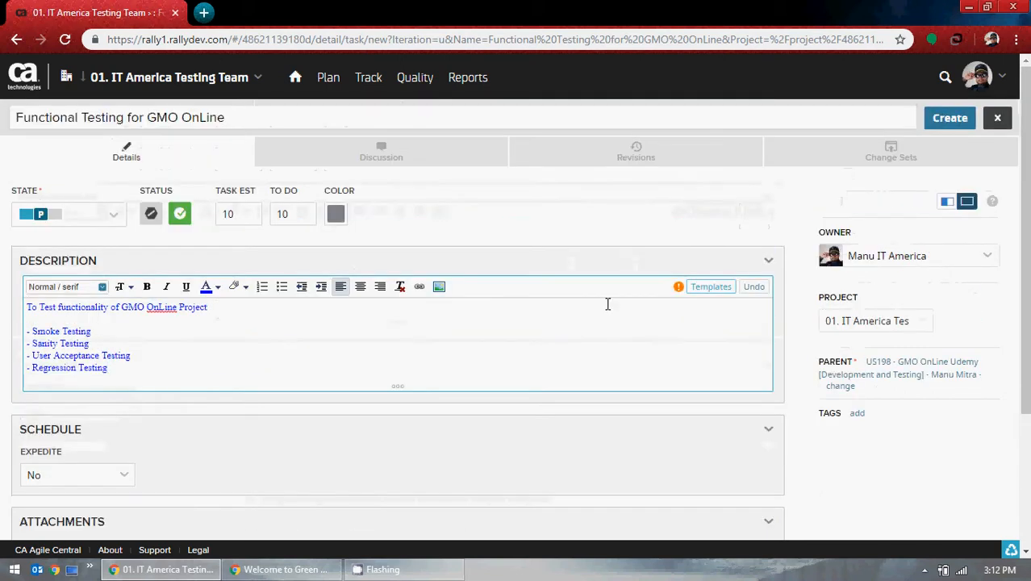
Step: Create the task and return to the task list of user story US198
left_click(946, 125)
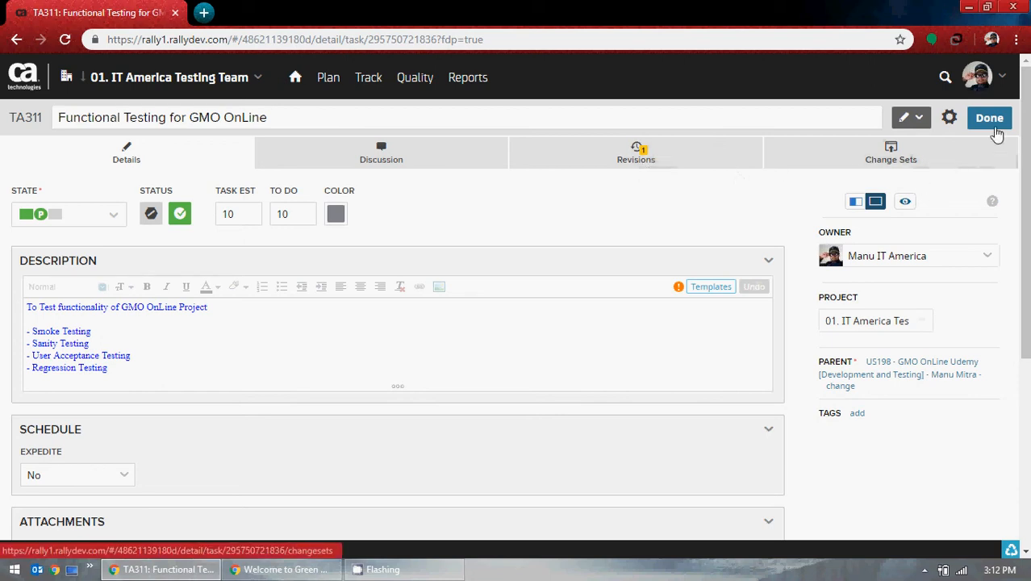
left_click(994, 121)
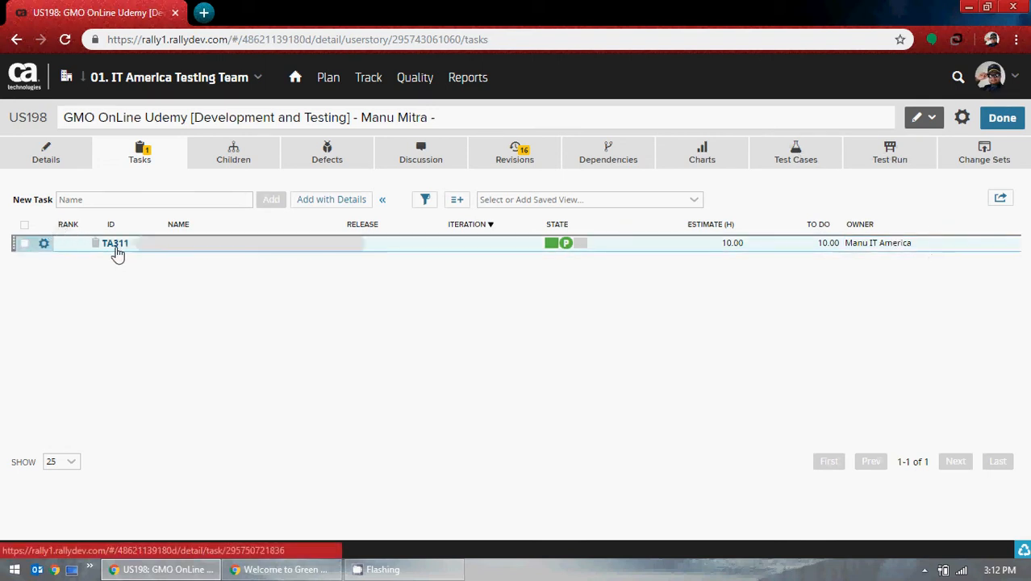
mouse_move(112, 252)
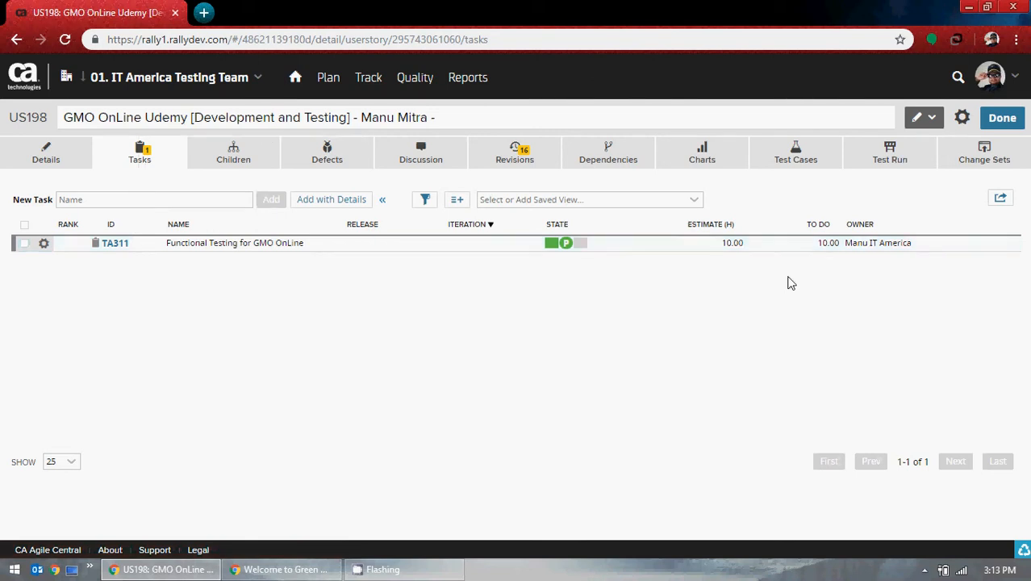
Step: Assign the Functional Testing for GMO OnLine task to the user among the owner quick picks and close the user story
left_click(925, 247)
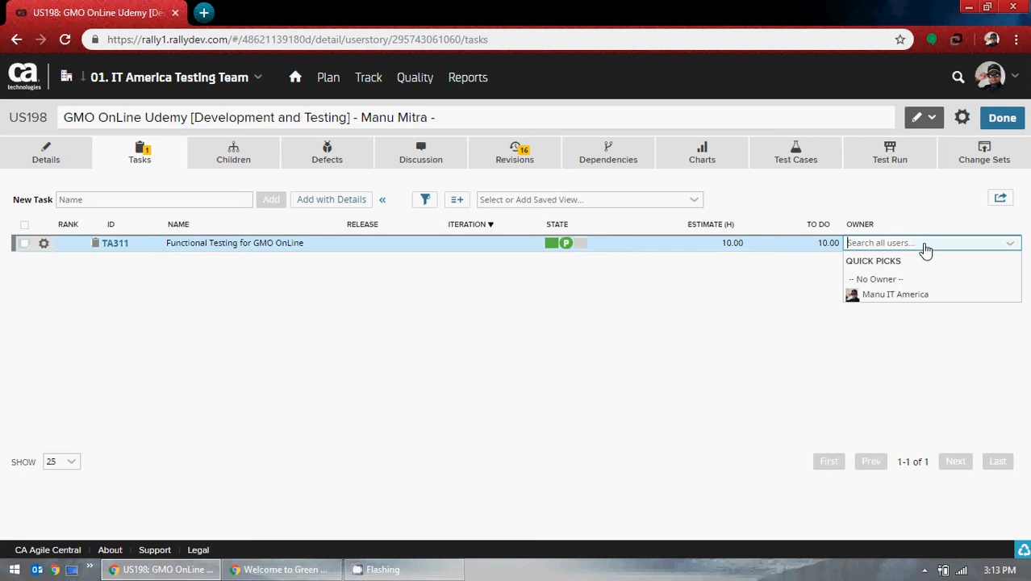
left_click(902, 293)
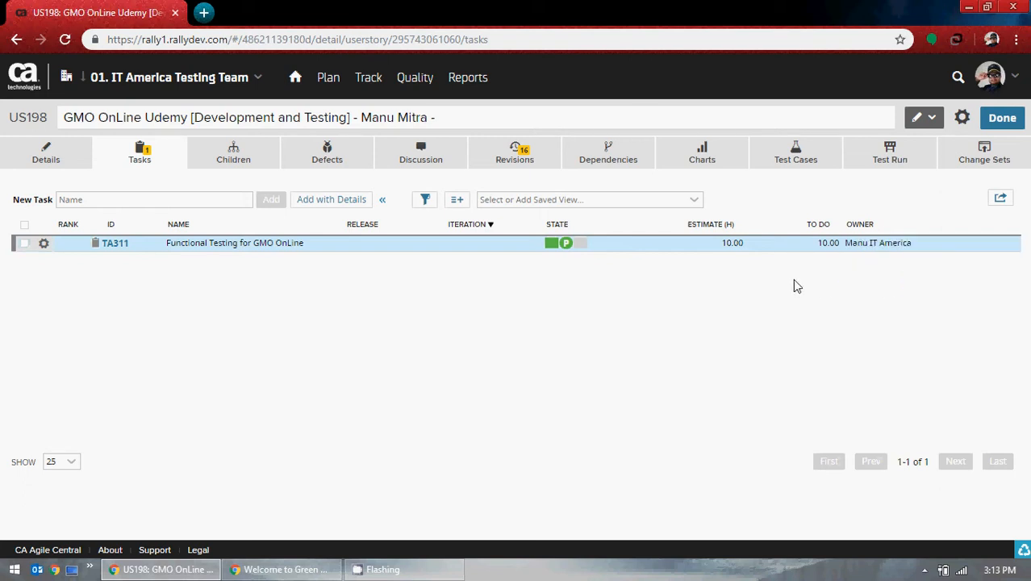
left_click(995, 126)
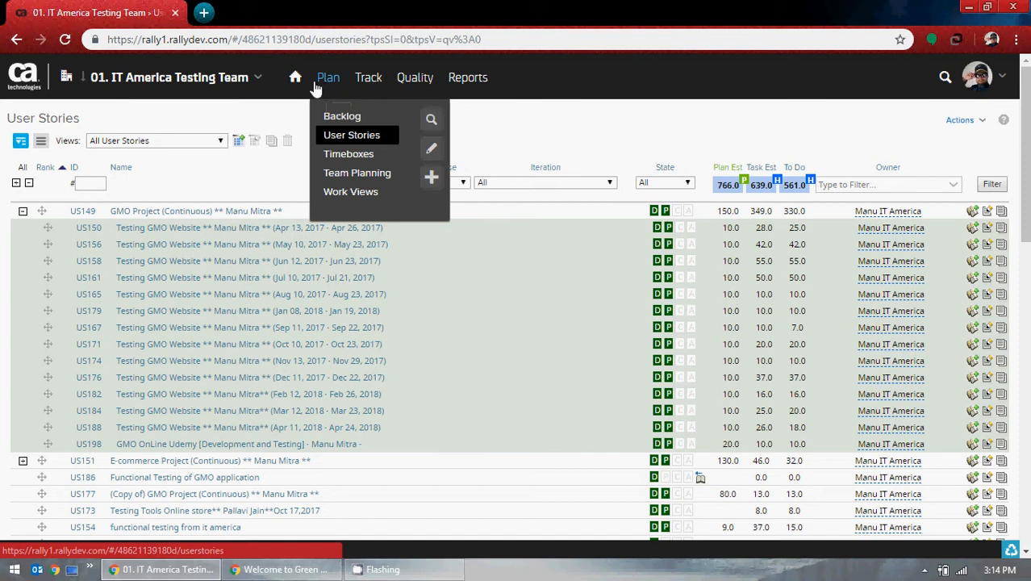
Step: Open the home dashboard and examine the saved-view options and available columns for My Tasks
mouse_move(295, 81)
left_click(310, 118)
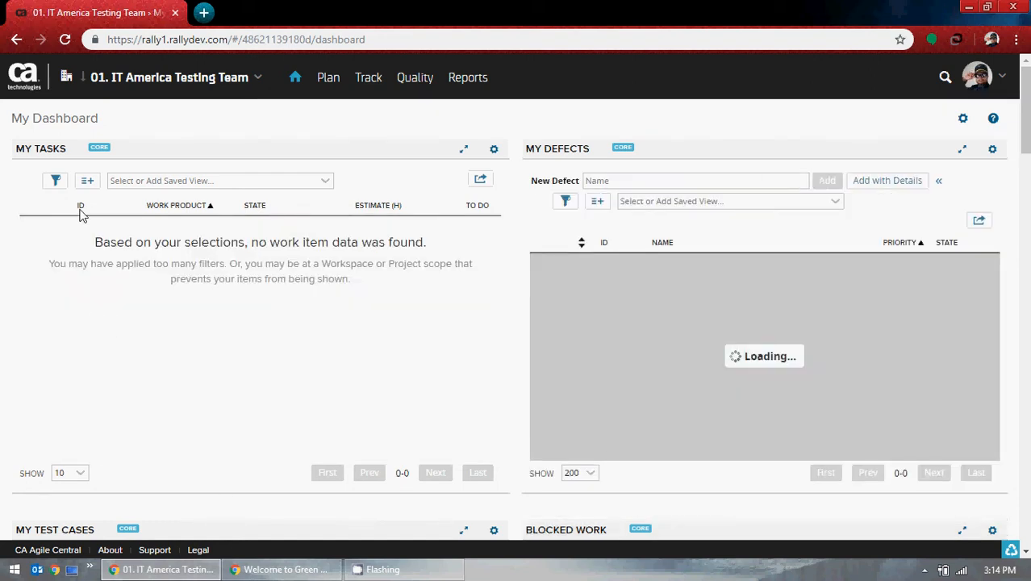
left_click(325, 182)
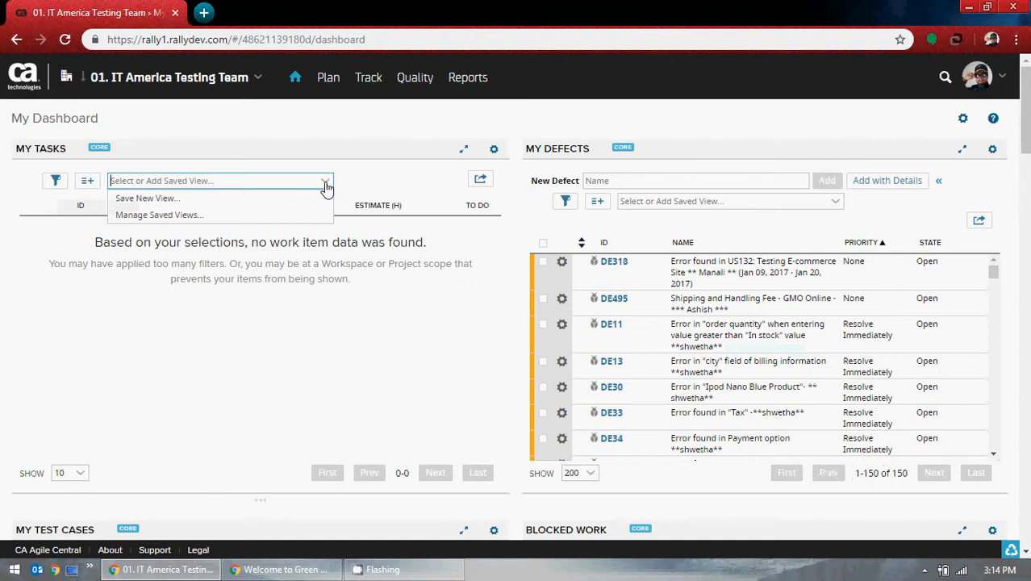
left_click(87, 181)
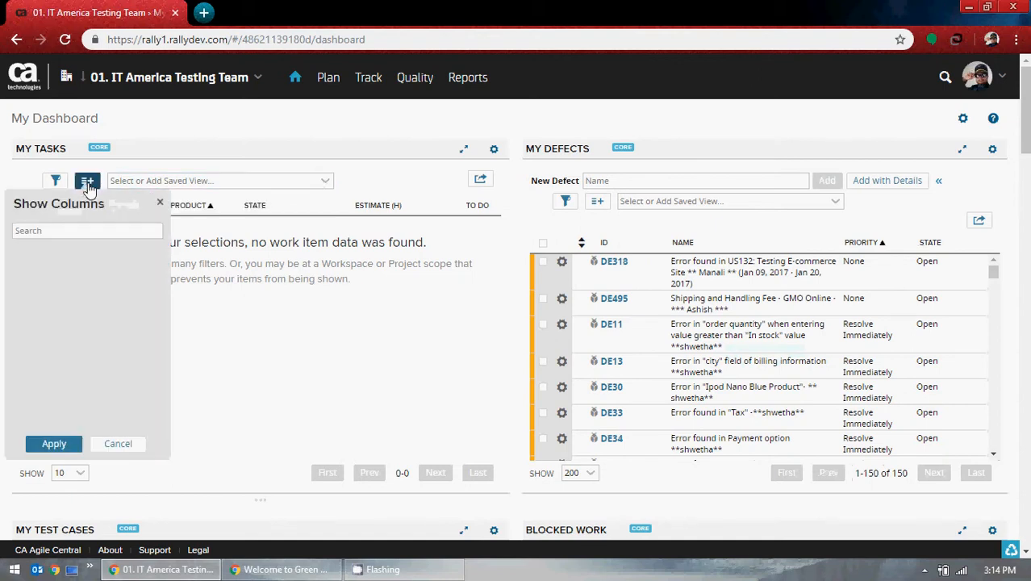
scroll(97, 303, "down", 10)
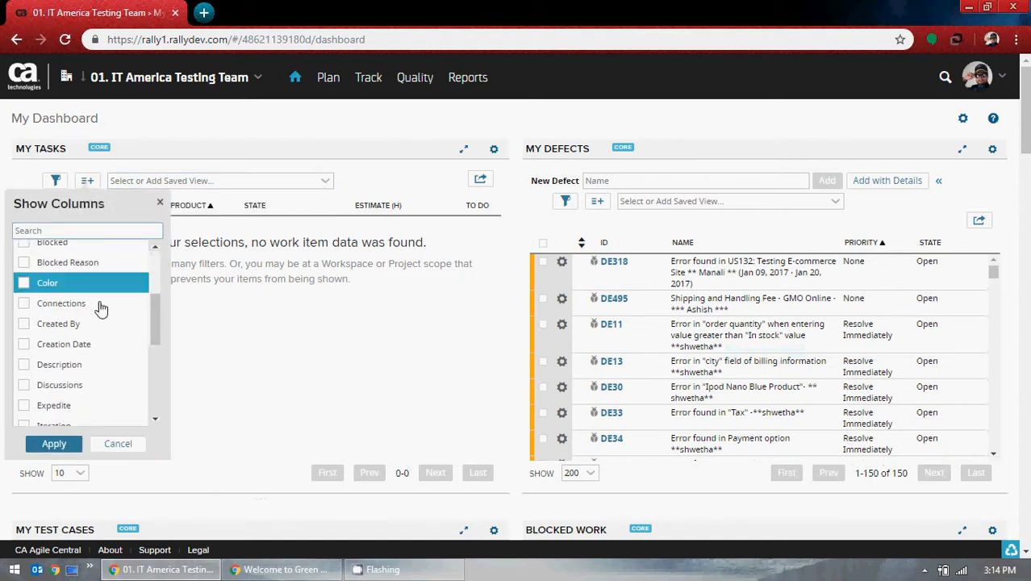
scroll(105, 309, "down", 5)
scroll(152, 290, "up", 5)
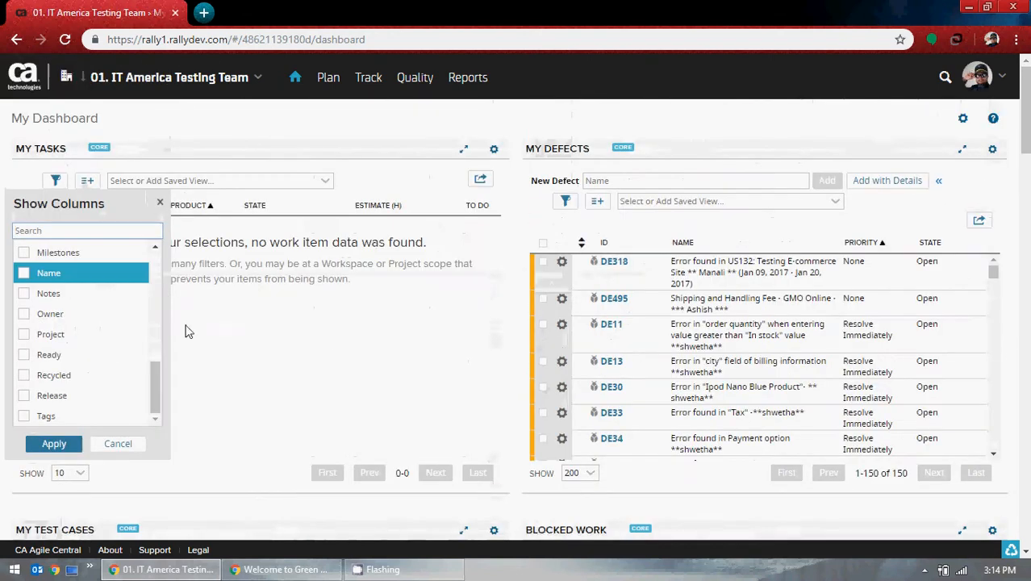
left_click(118, 442)
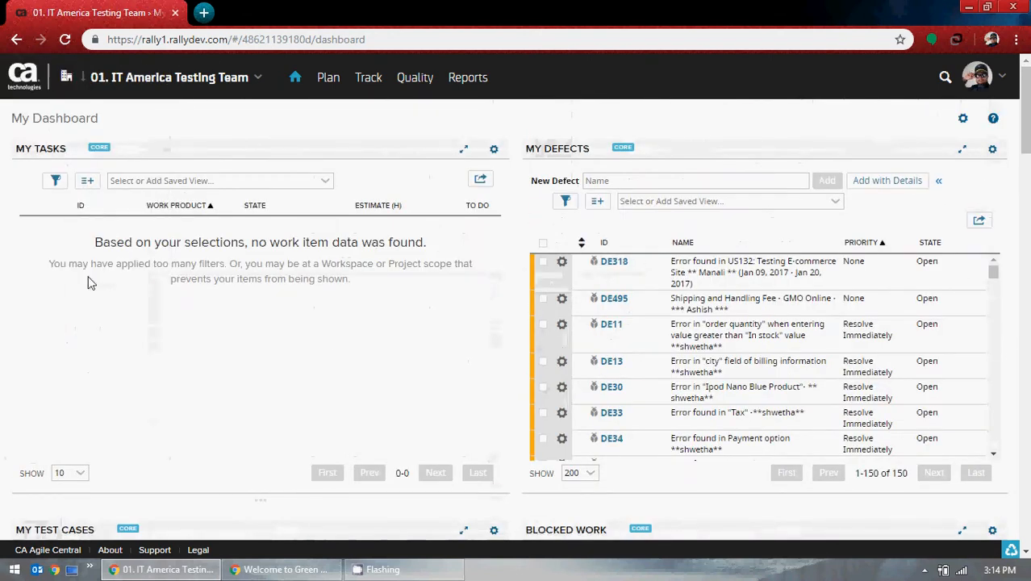
Step: Show the My Tasks filters and look through the fields that can be added as filters
left_click(55, 181)
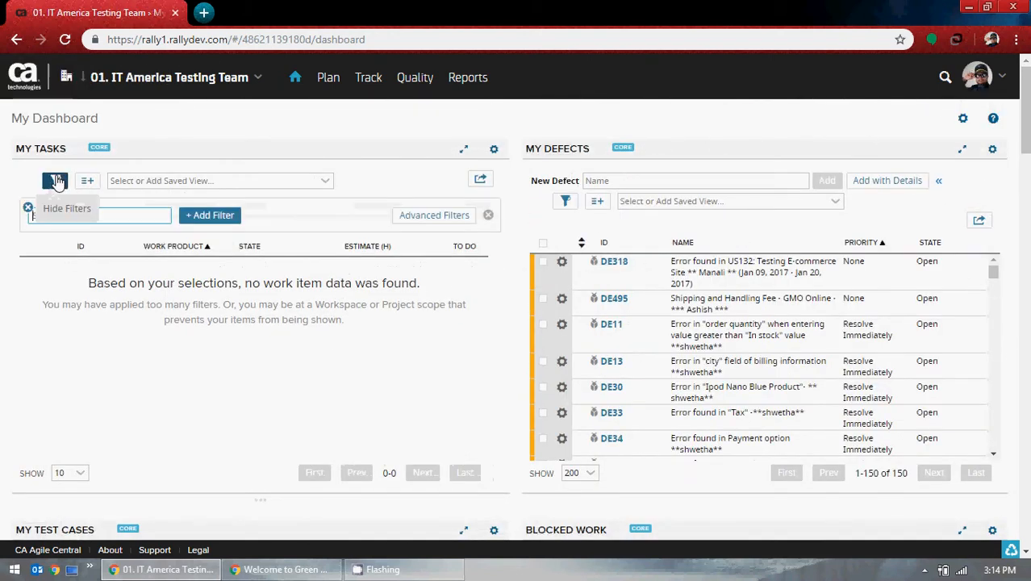
left_click(203, 216)
scroll(204, 342, "down", 1)
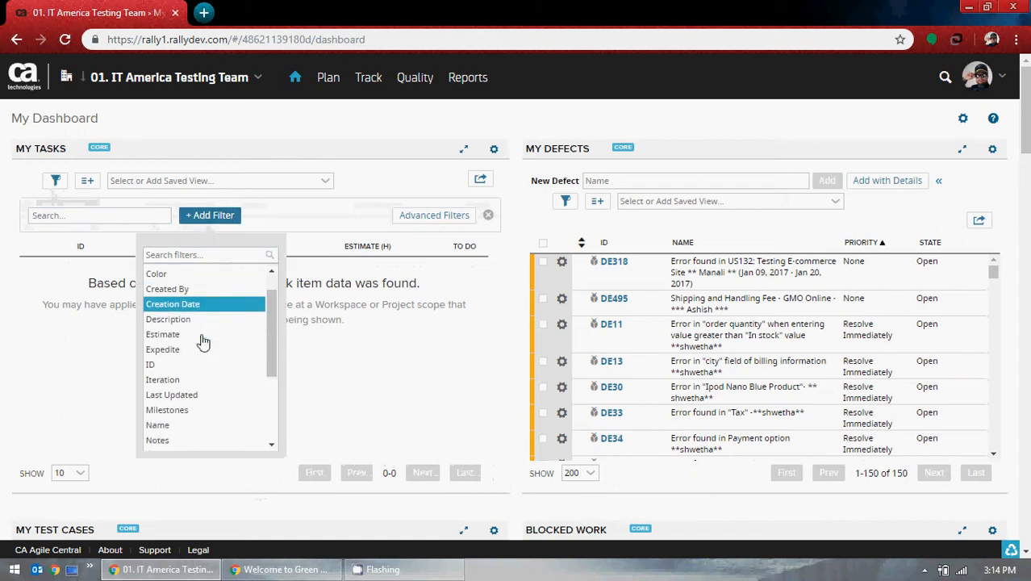
scroll(203, 342, "down", 6)
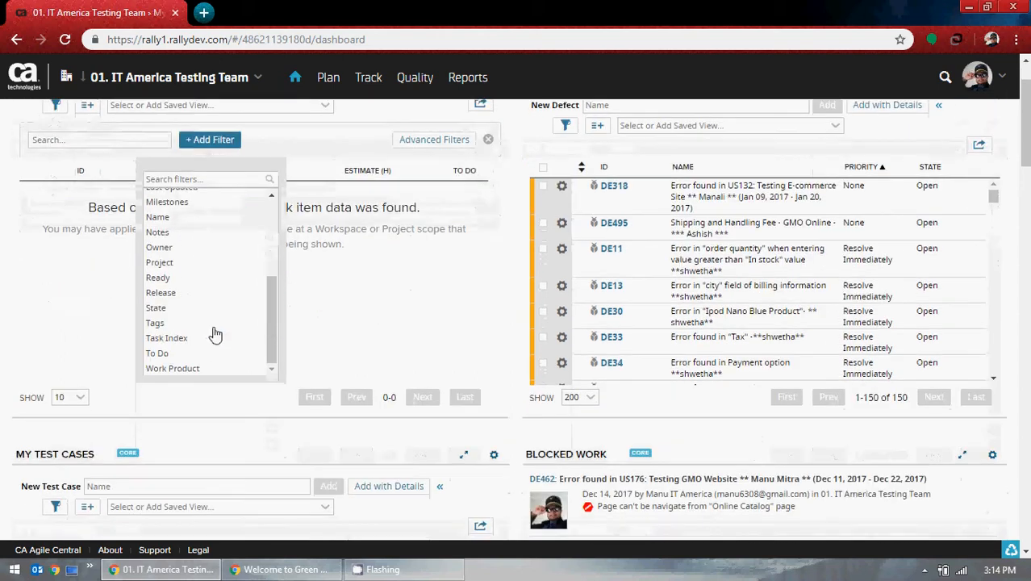
scroll(349, 265, "up", 2)
Step: Show the advanced filters for My Tasks and choose Owner as the filter field
left_click(448, 217)
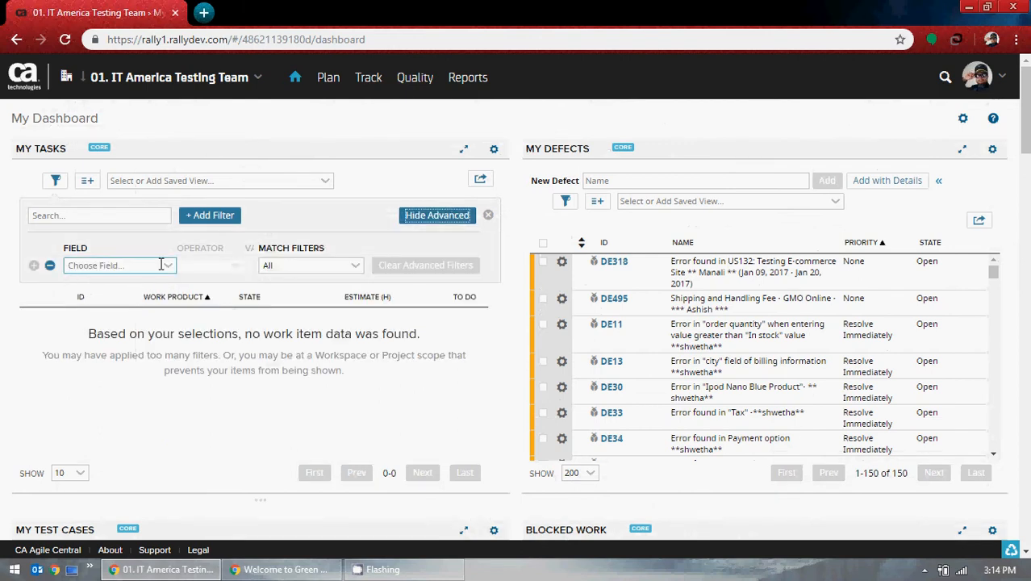
left_click(169, 266)
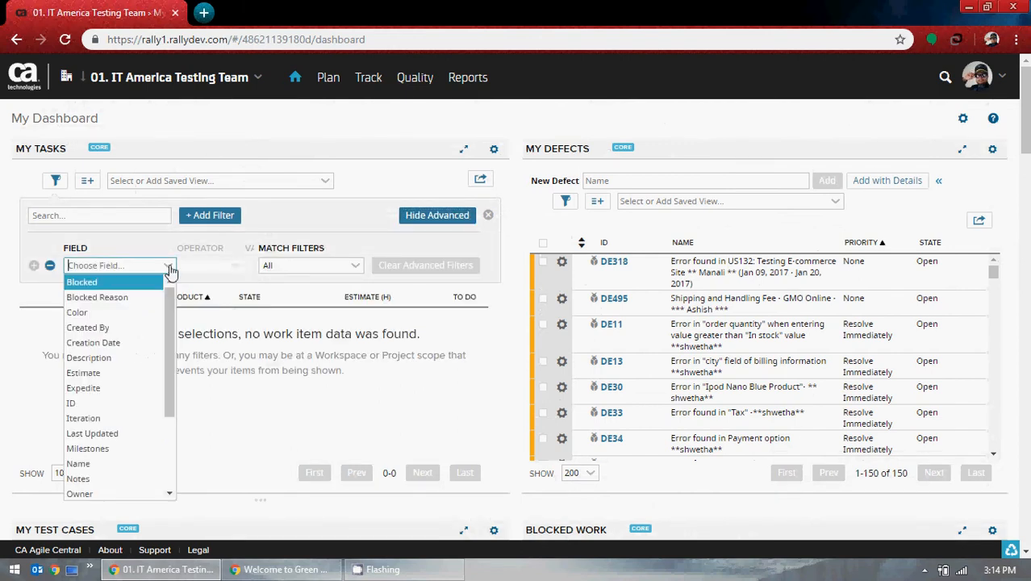
mouse_move(169, 299)
left_mouse_down()
mouse_move(173, 393)
mouse_move(164, 284)
left_mouse_up()
left_click(206, 365)
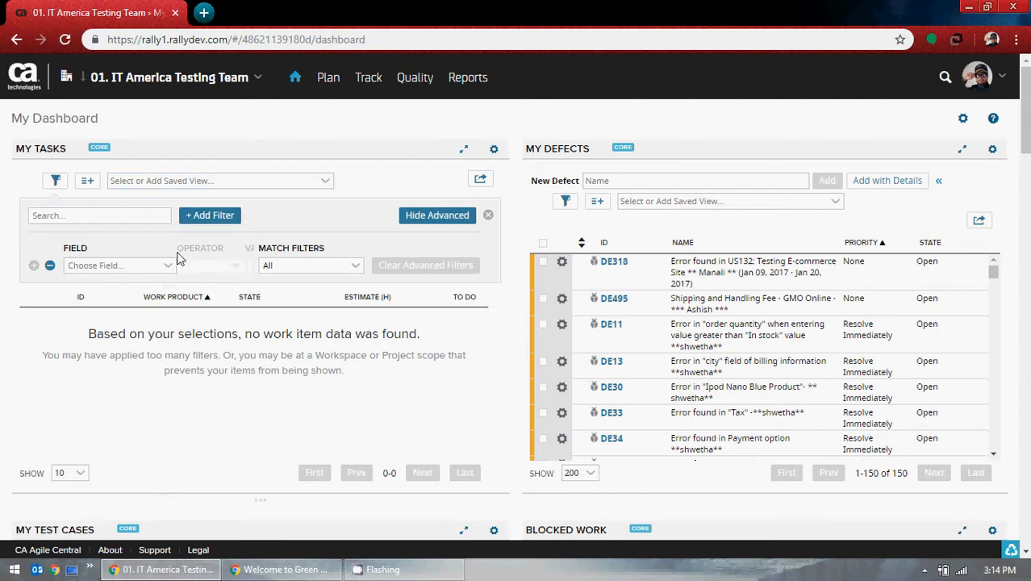
left_click(166, 270)
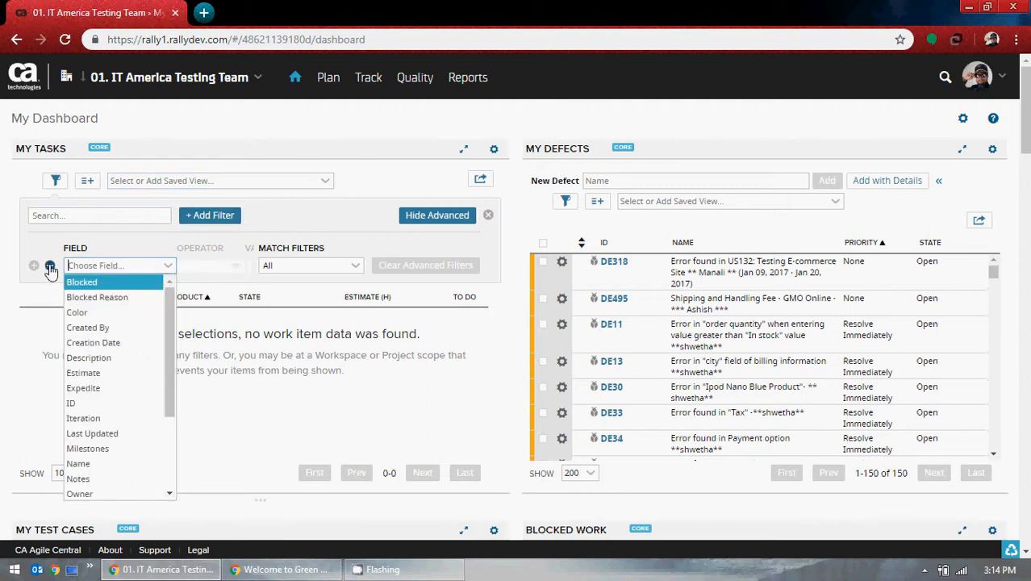
scroll(103, 349, "down", 2)
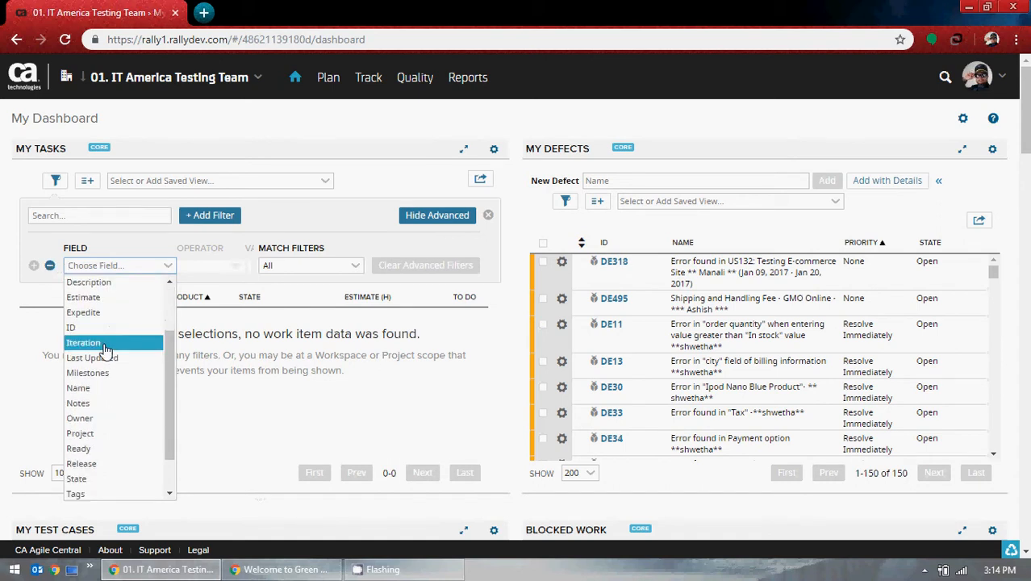
left_click(107, 422)
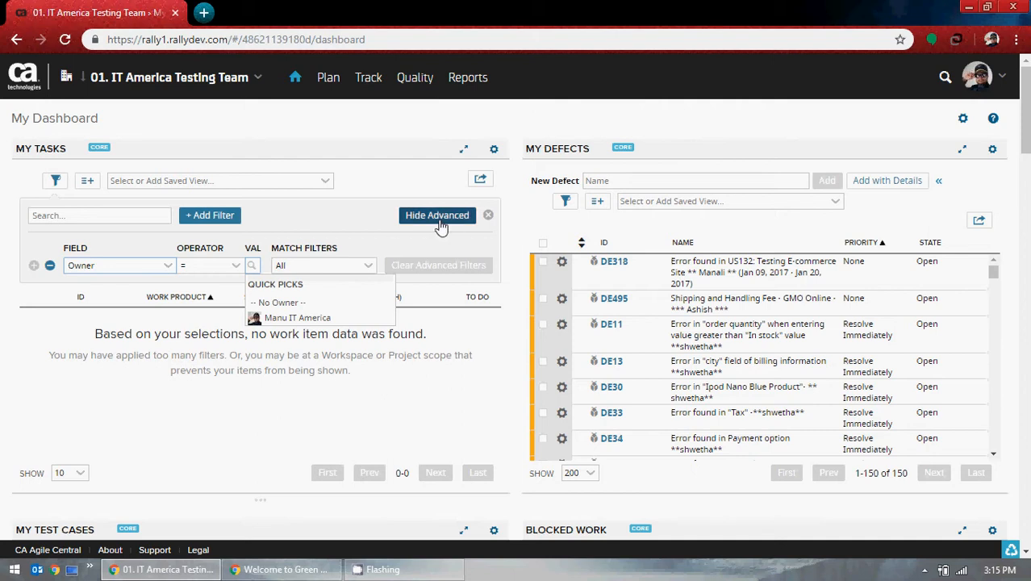
Step: Complete the Owner filter with the = operator, Any as the filter matching, and the quick-pick user as its value
left_click(217, 216)
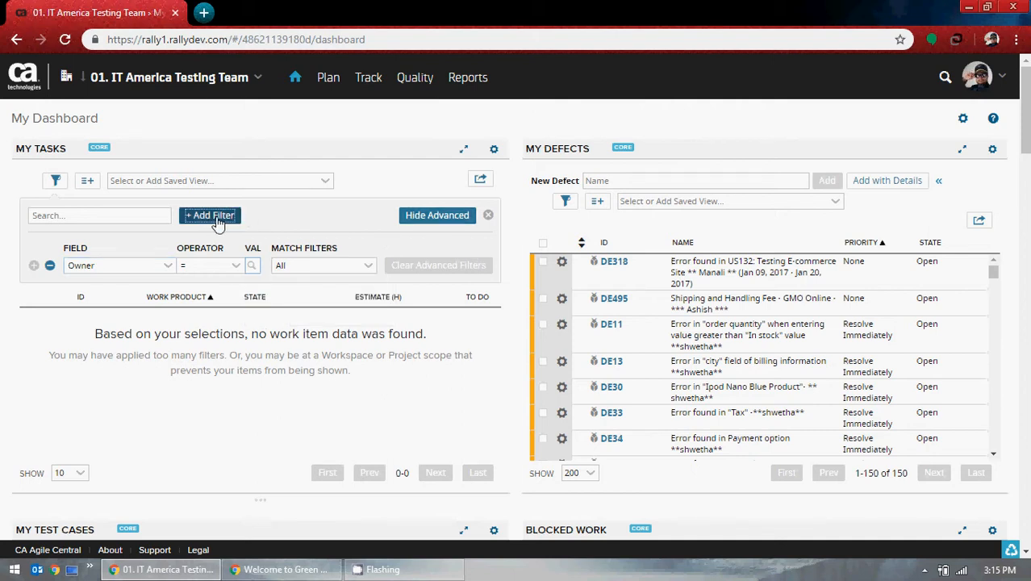
left_click(286, 215)
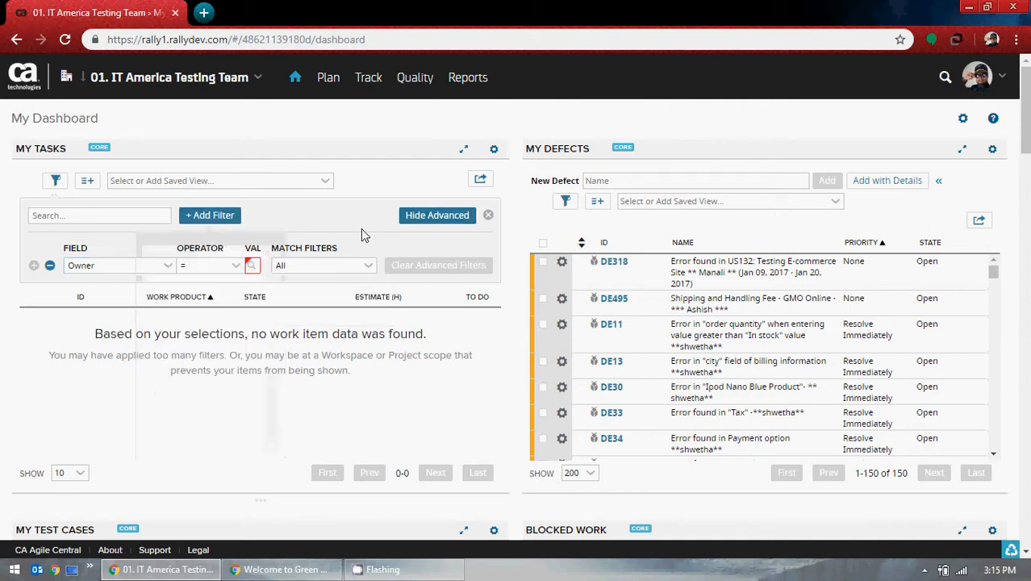
left_click(238, 267)
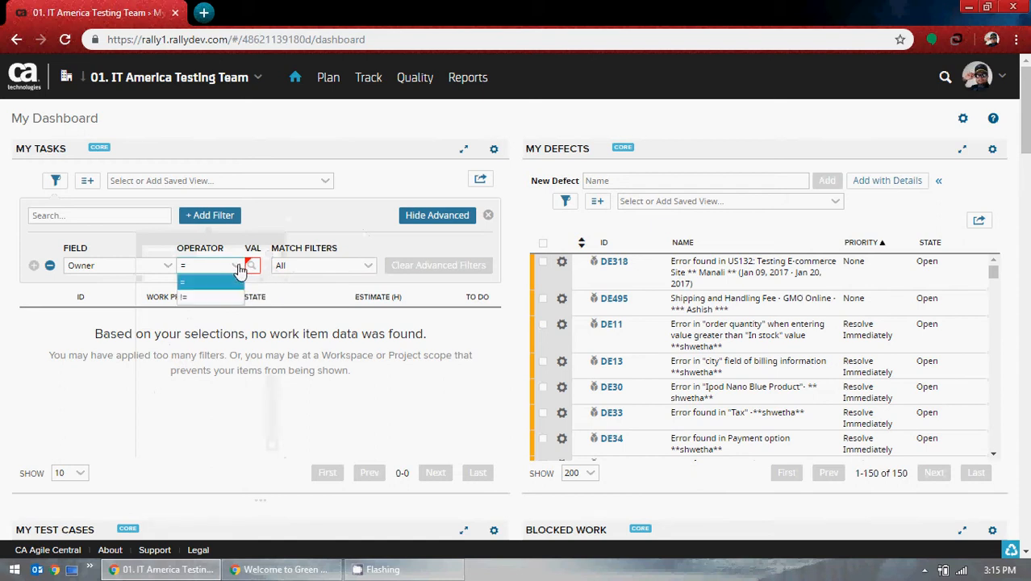
left_click(221, 281)
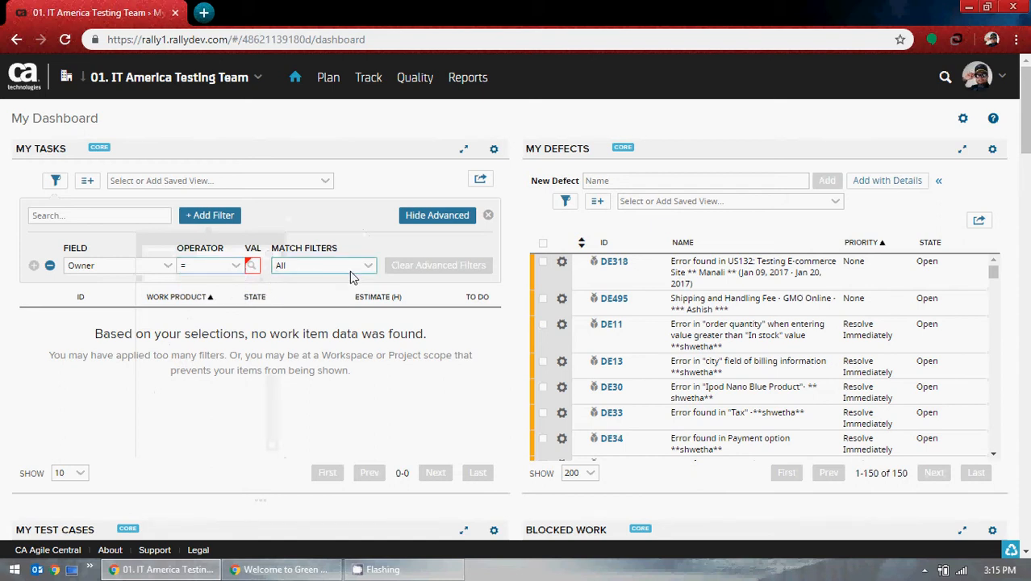
left_click(367, 268)
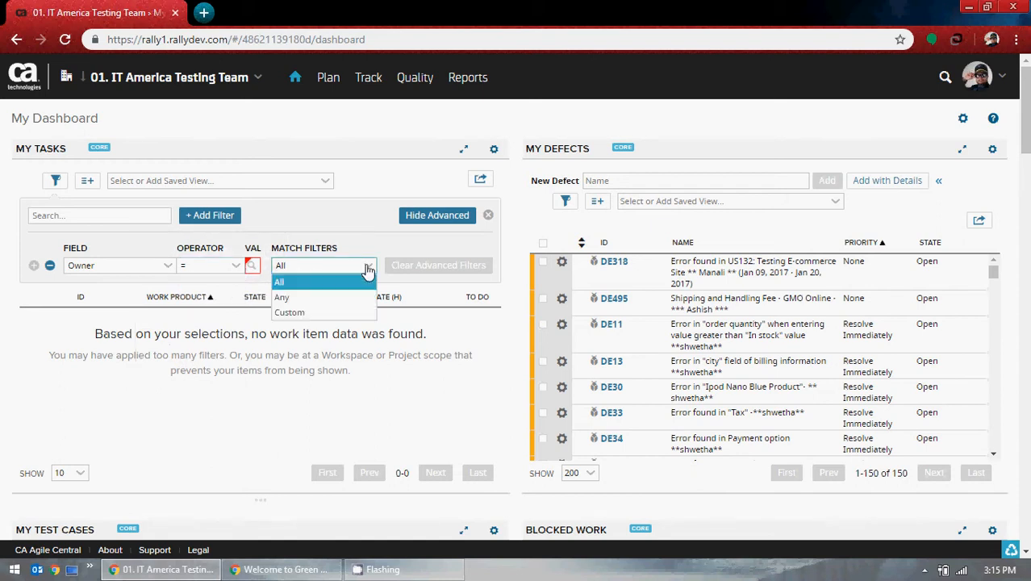
left_click(300, 297)
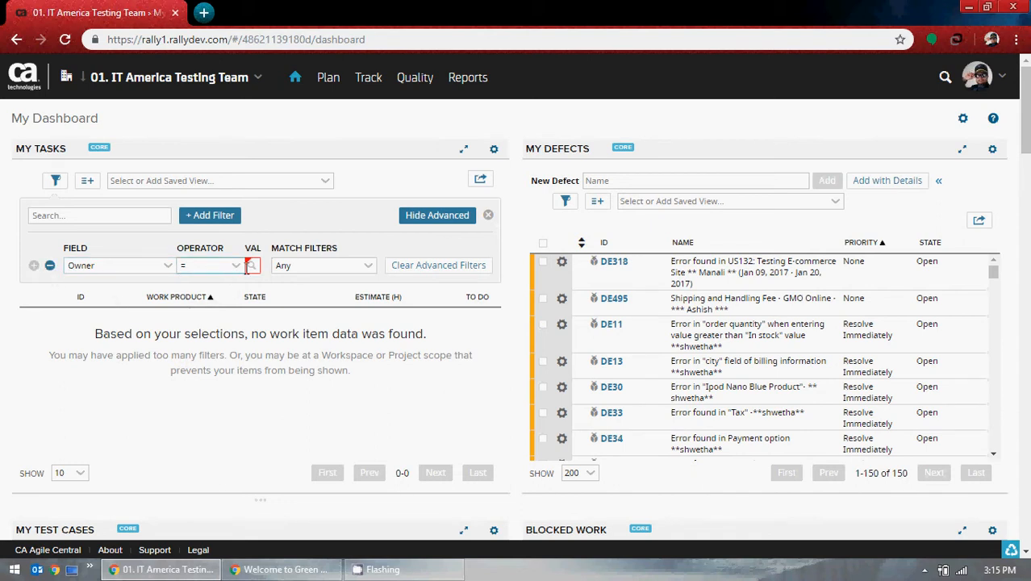
left_click(253, 271)
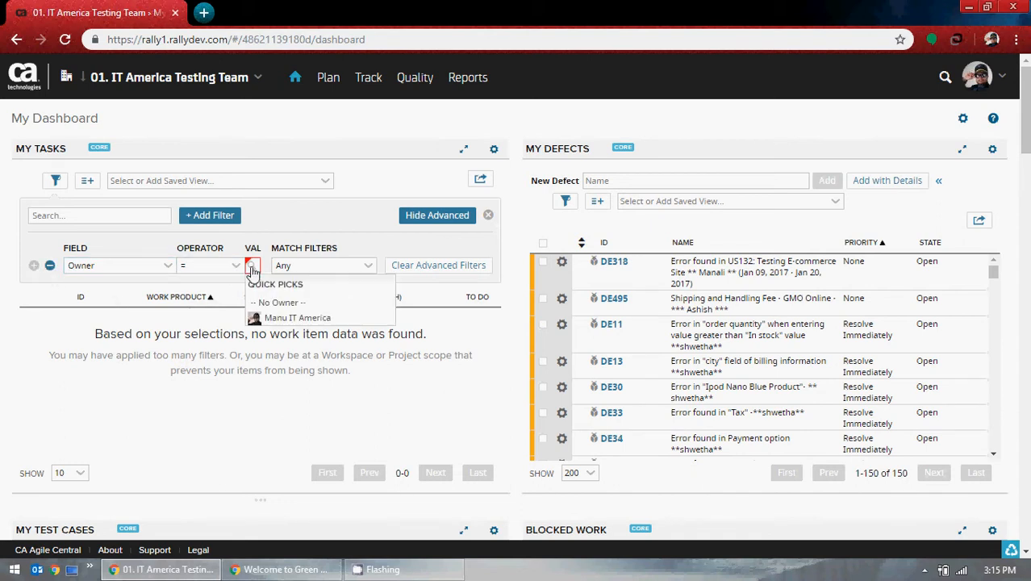
left_click(274, 319)
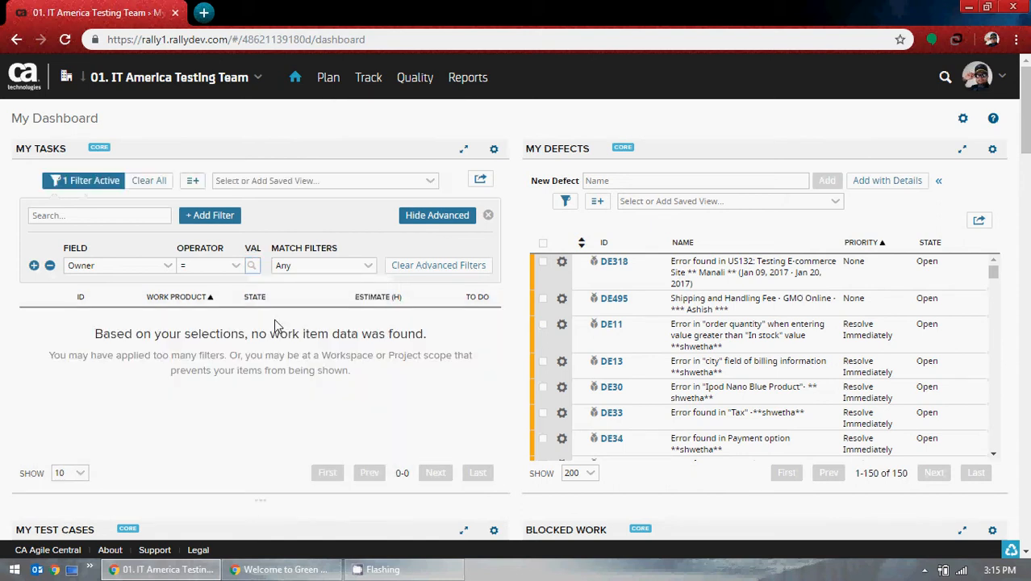
Step: Set the match option of the My Tasks advanced filters to All
left_click(365, 266)
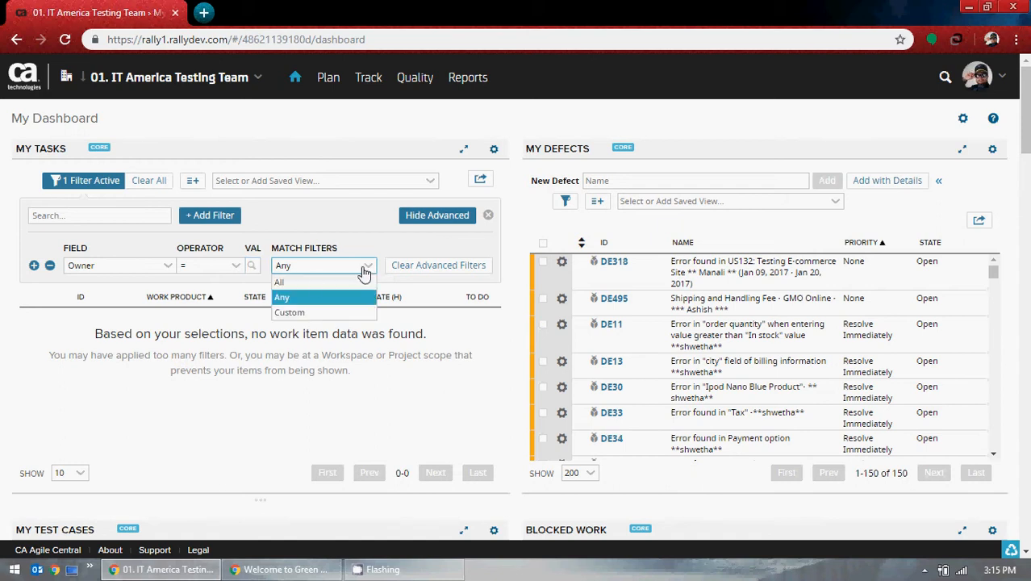
left_click(309, 283)
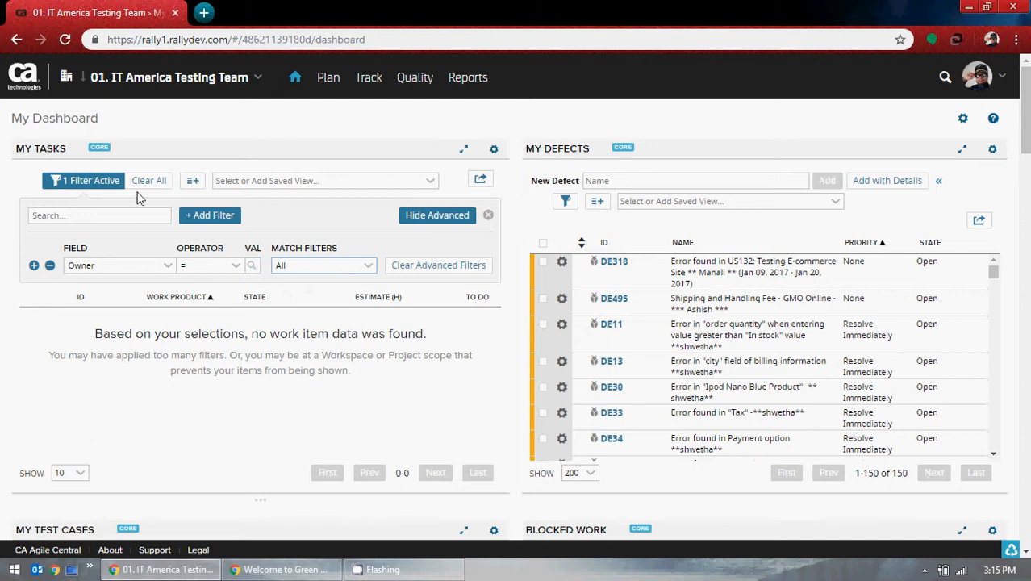
left_click(287, 179)
left_click(193, 182)
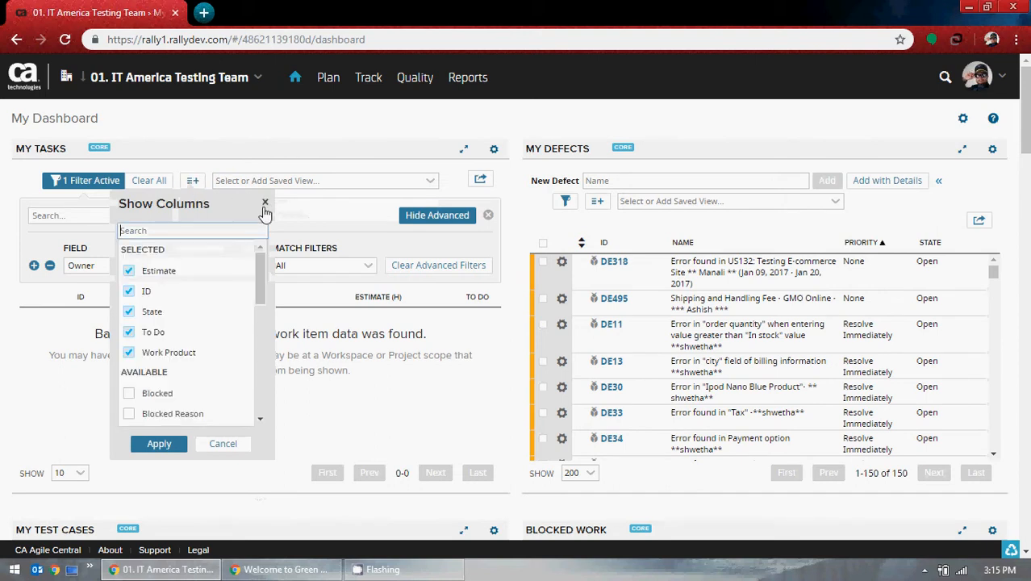
left_click(129, 270)
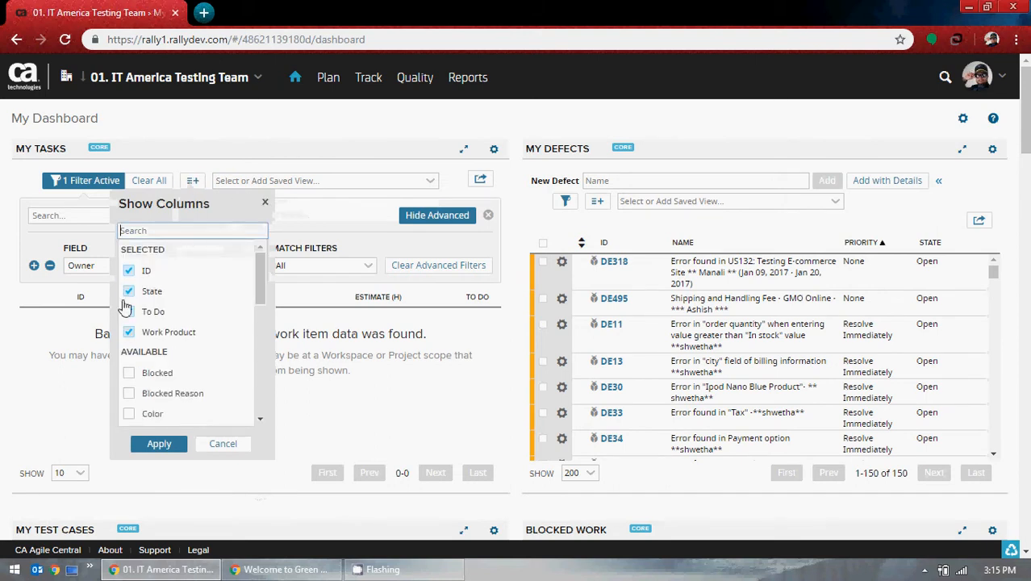
left_click(129, 292)
left_click(129, 270)
left_click(129, 271)
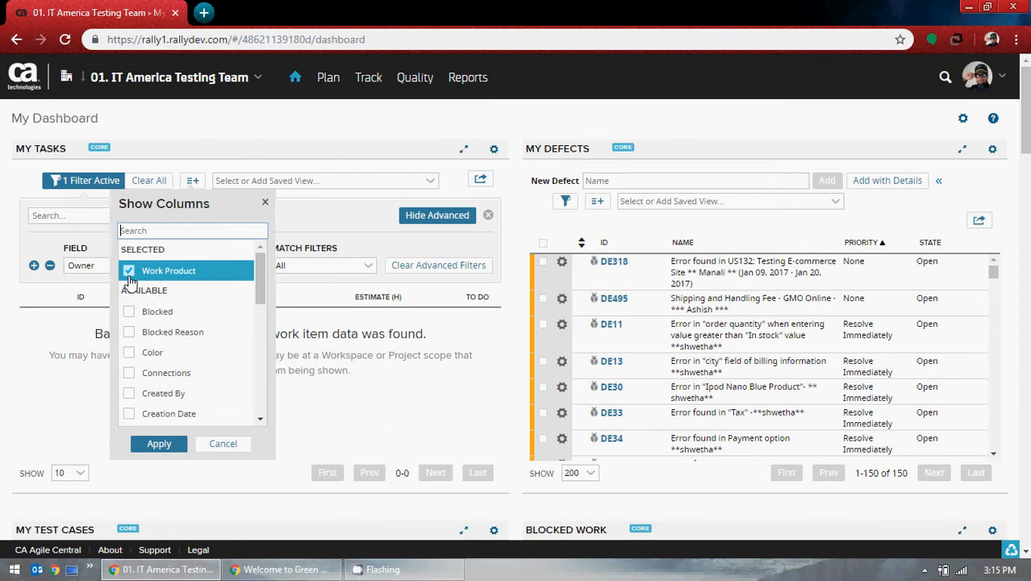
left_click(129, 271)
left_click(417, 349)
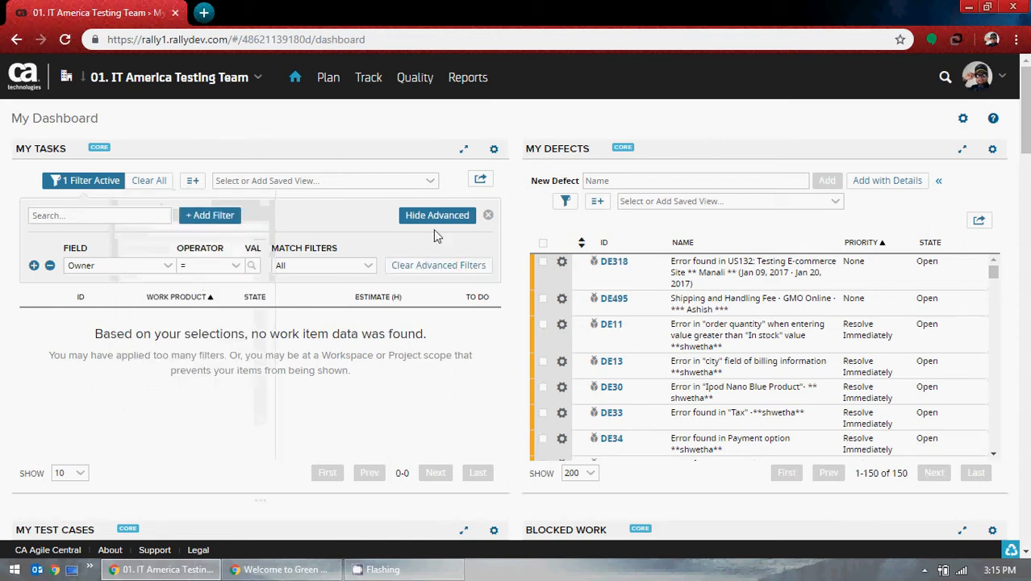
Step: Clear all filters from My Tasks, including the advanced Owner filter
left_click(150, 181)
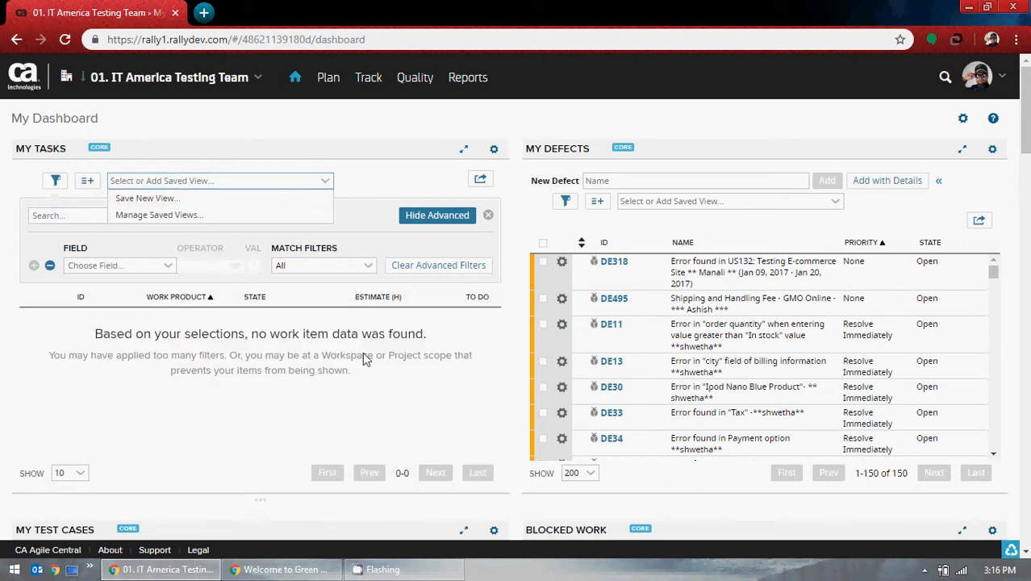
left_click(436, 187)
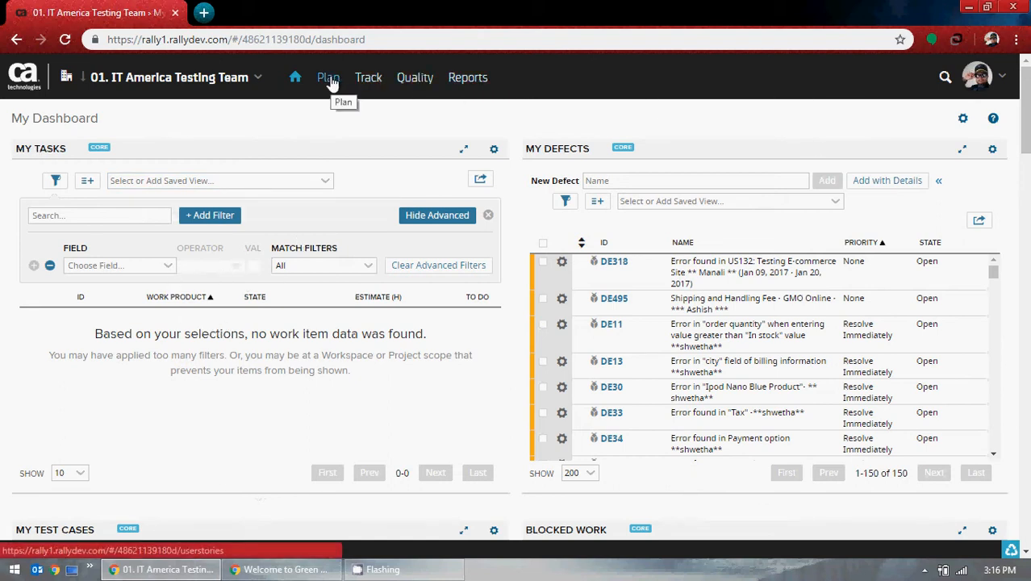
left_click(50, 267)
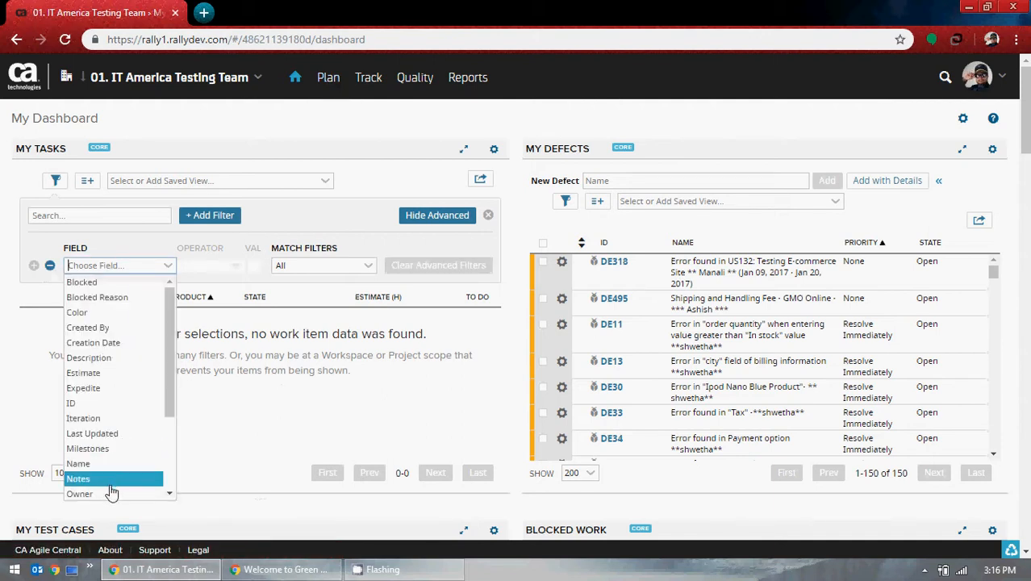
left_click(344, 311)
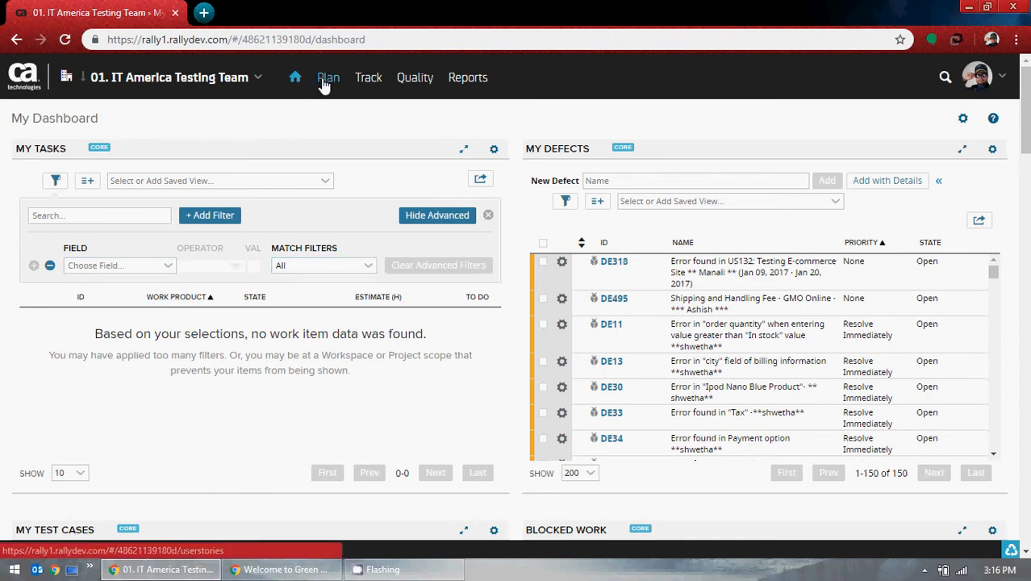
Step: Go to the user stories, expand US149, and open the task list of its child story US198
mouse_move(324, 85)
left_click(340, 137)
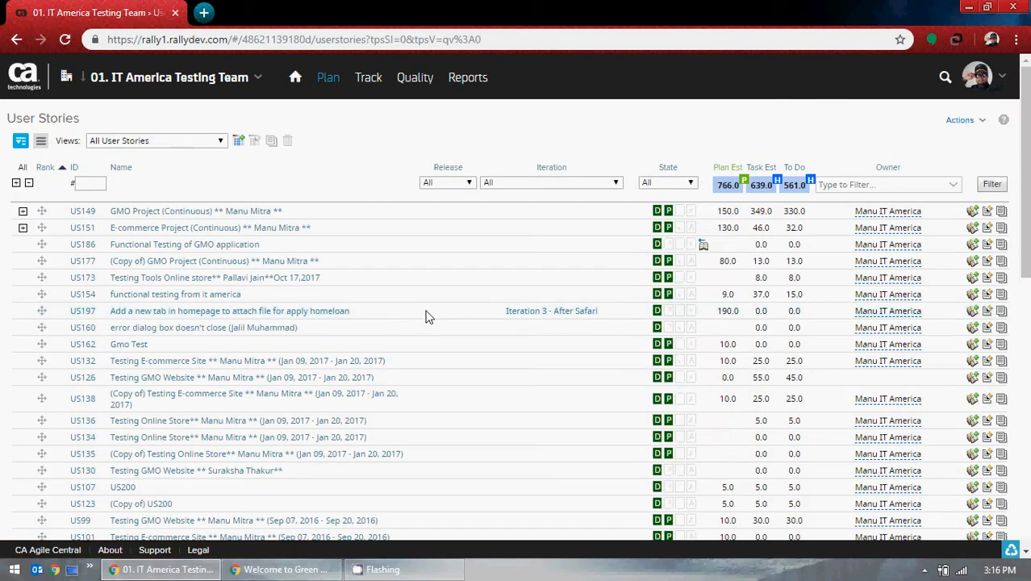
left_click(23, 212)
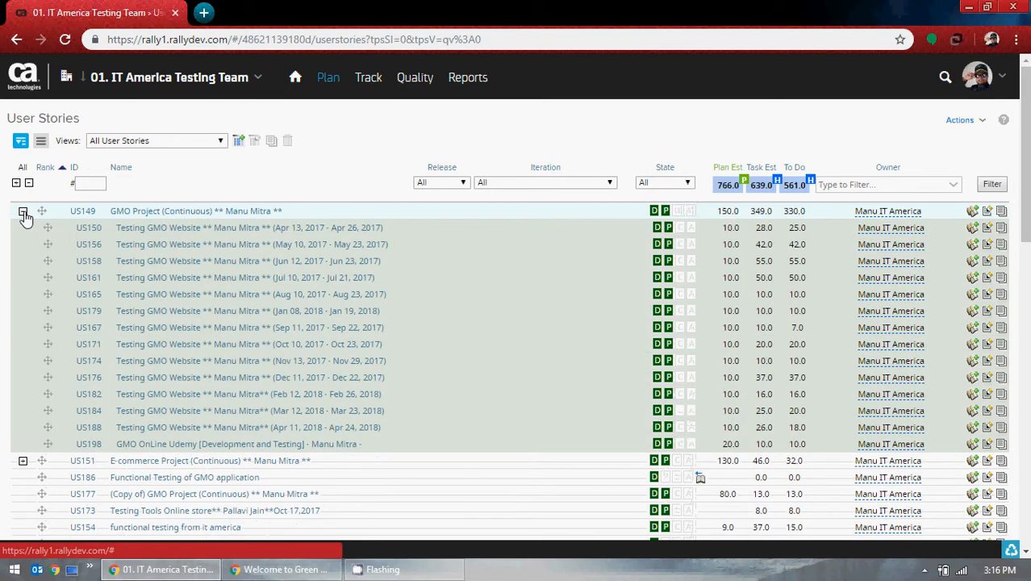
left_click(319, 448)
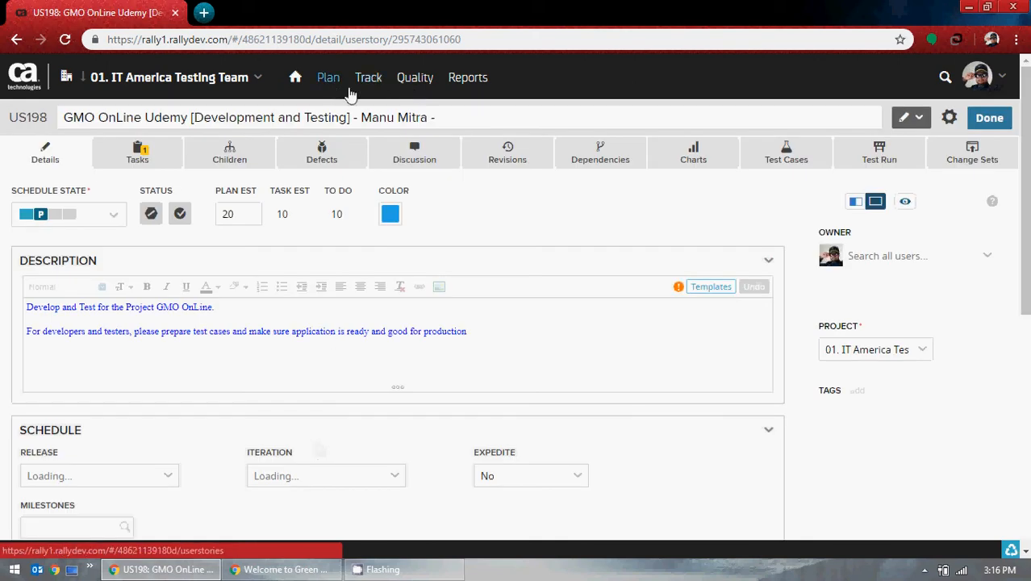
left_click(144, 158)
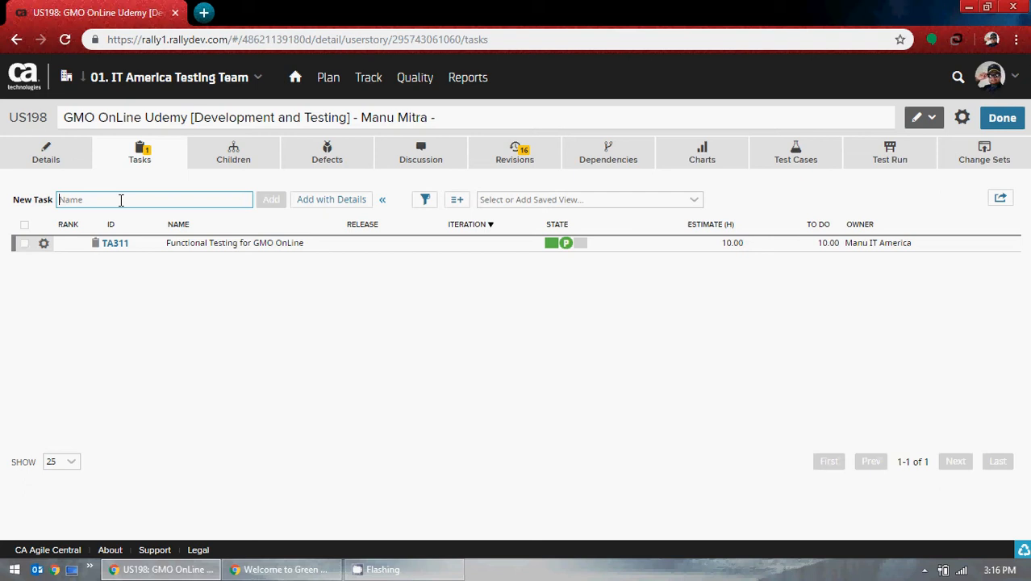
Step: Name a new task "Regression Testing for GMO OnLine" and open its detailed creation form
type("Regress")
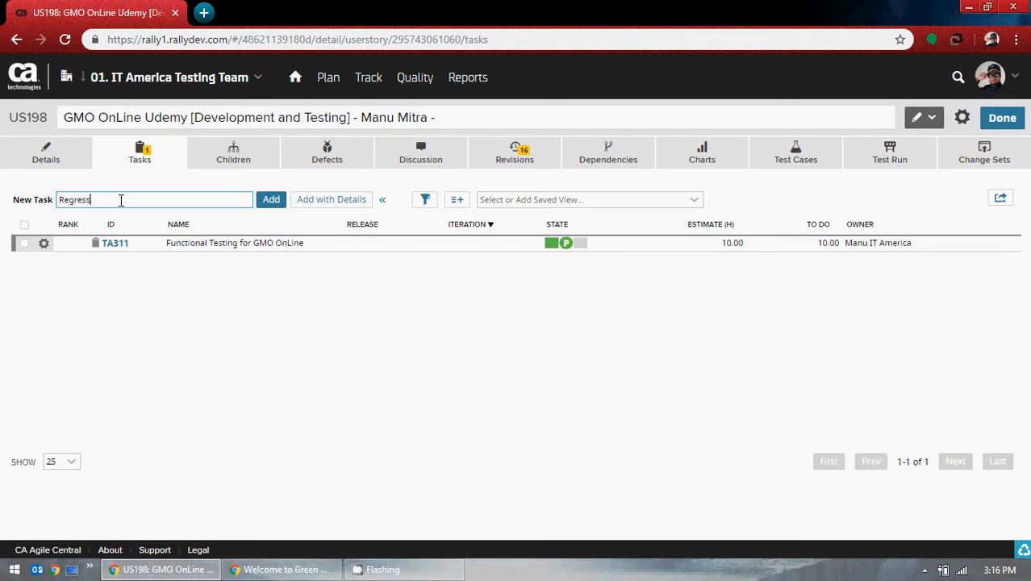
type("tion")
type("on")
right_click(87, 202)
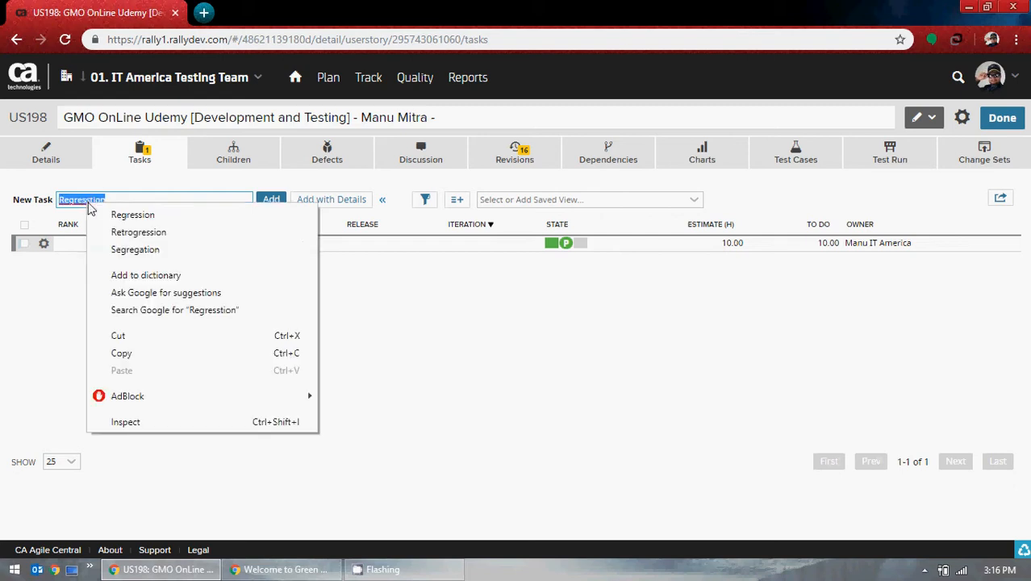
left_click(119, 211)
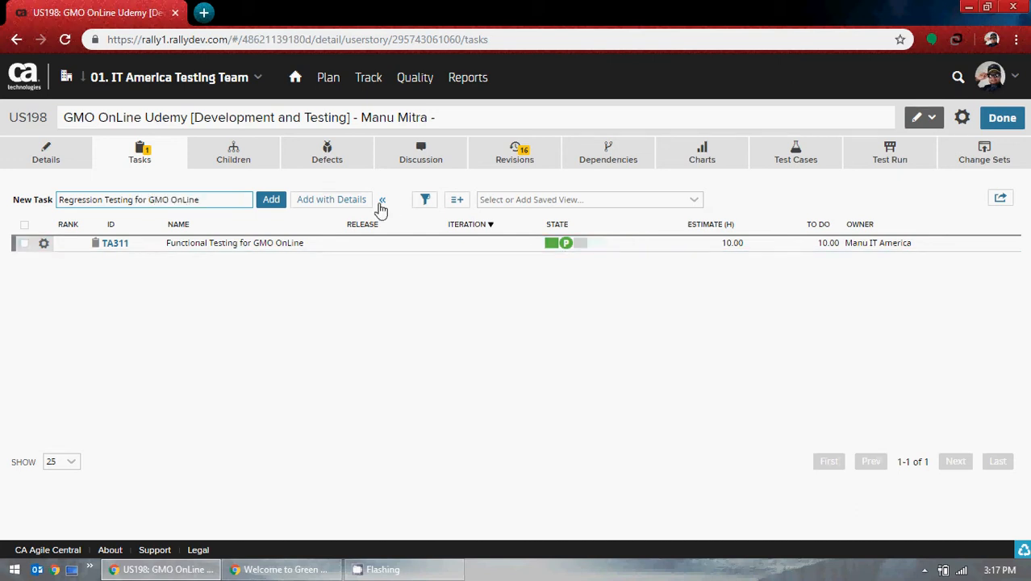
left_click(356, 203)
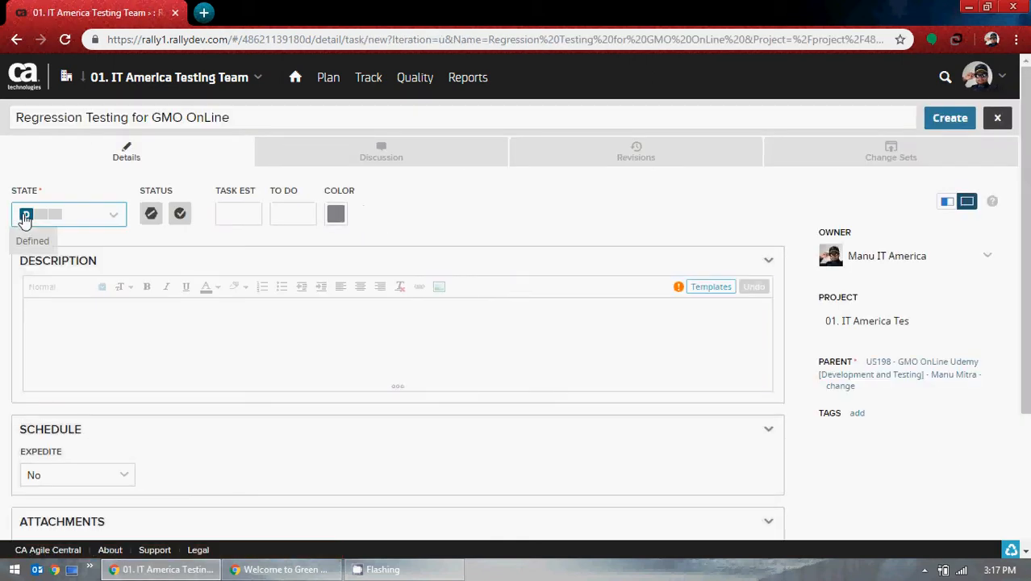
Step: Set the task estimate to 10 and enter "Regression Testing for GMO OnLine" as the description
left_click(253, 210)
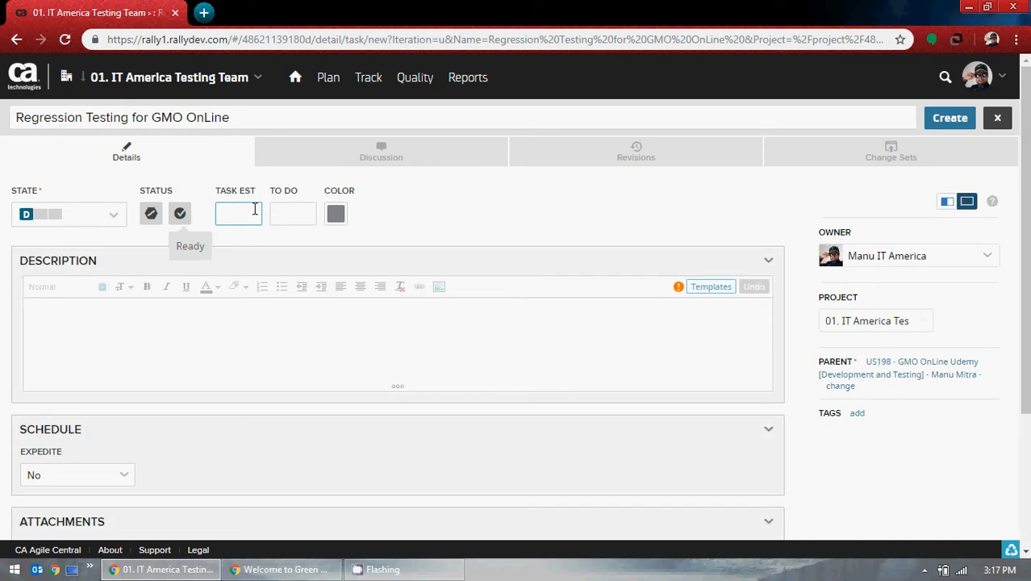
type("10")
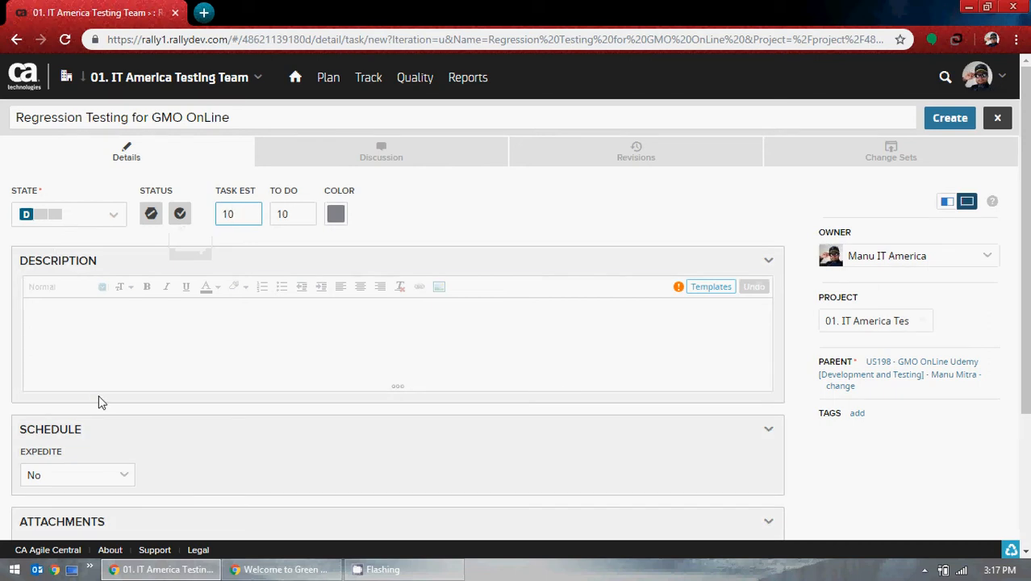
left_click(91, 343)
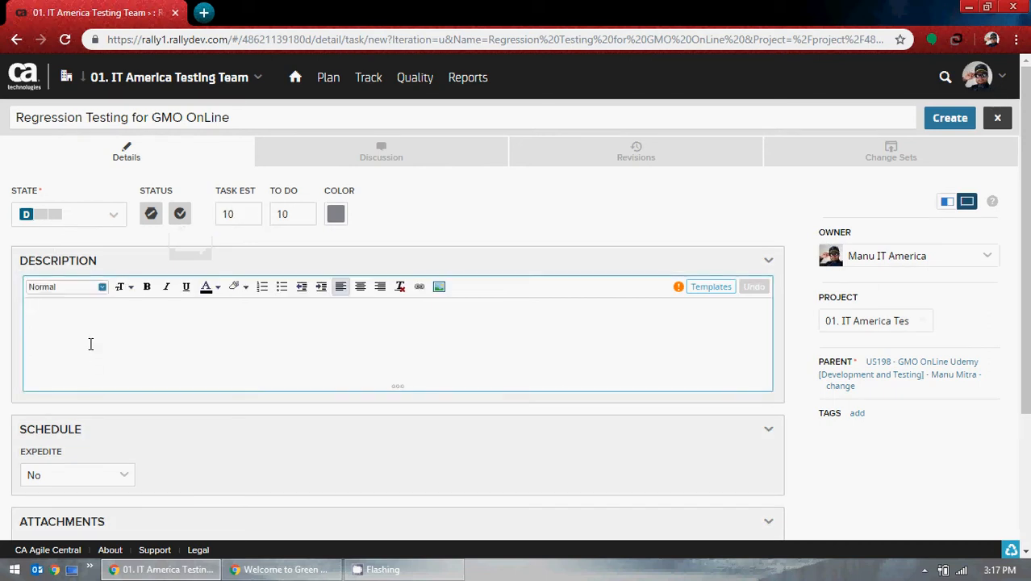
type("Regre")
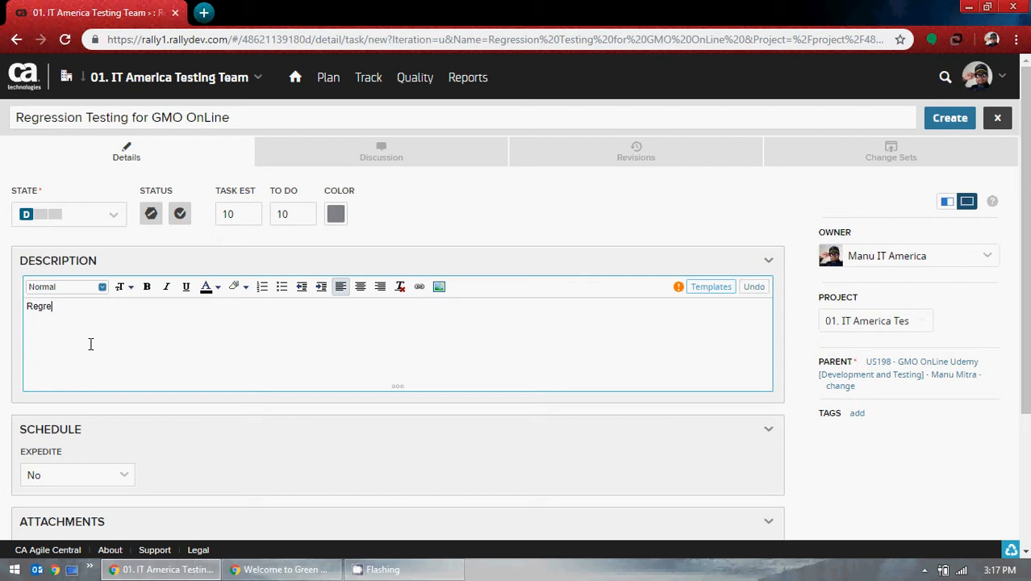
type("sstion")
right_click(64, 306)
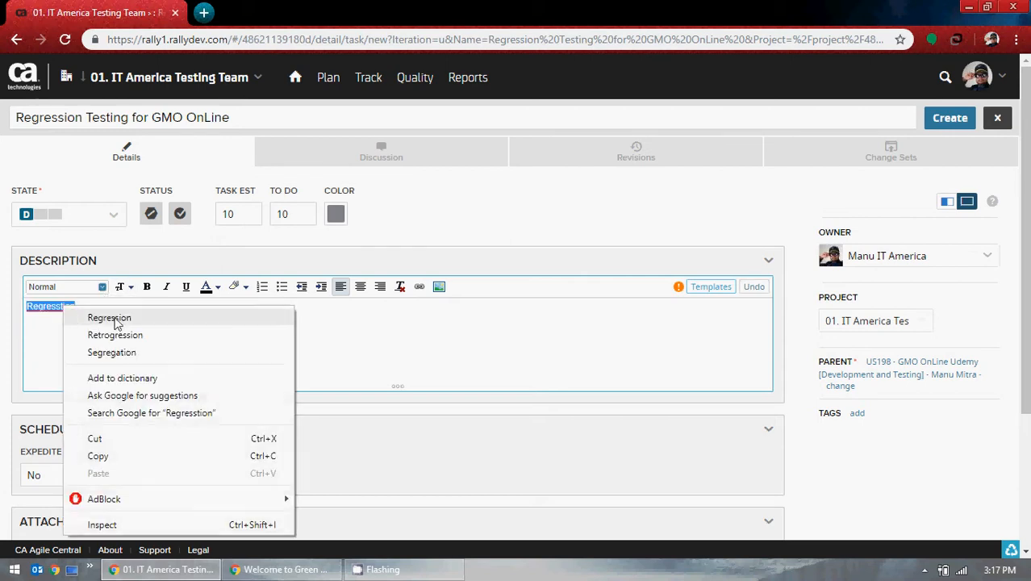
left_click(116, 309)
type("Te")
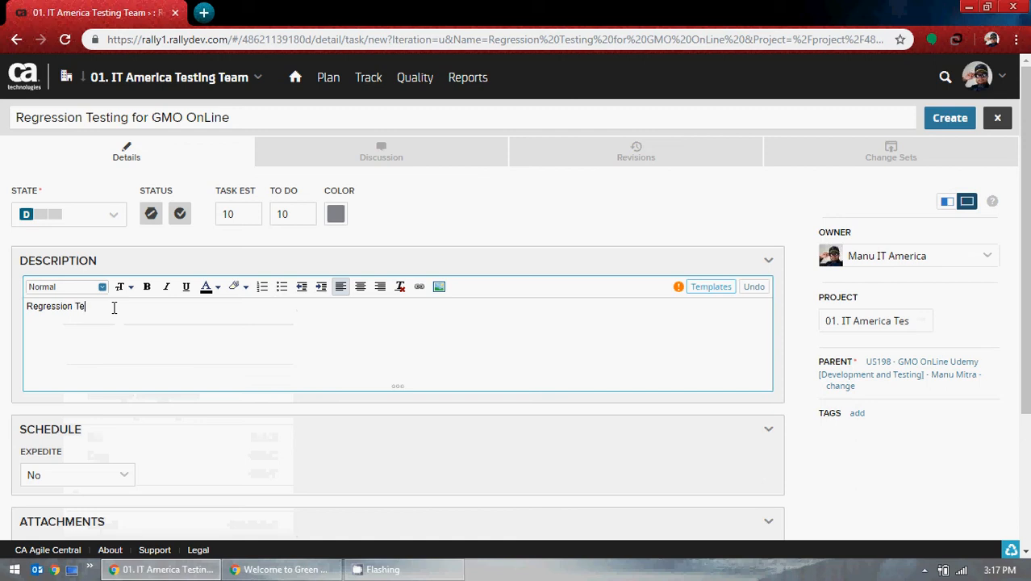
type("sting for GMO OnLine")
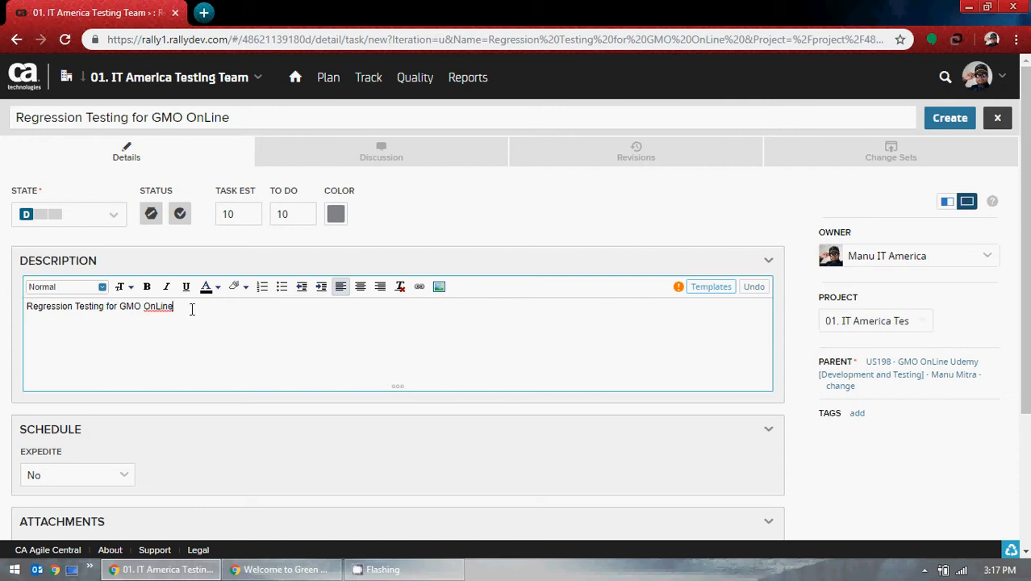
Step: Format the task's description text in size 13, blue, with the Normal / serif font
left_click_drag(191, 307, 2, 314)
left_click(125, 287)
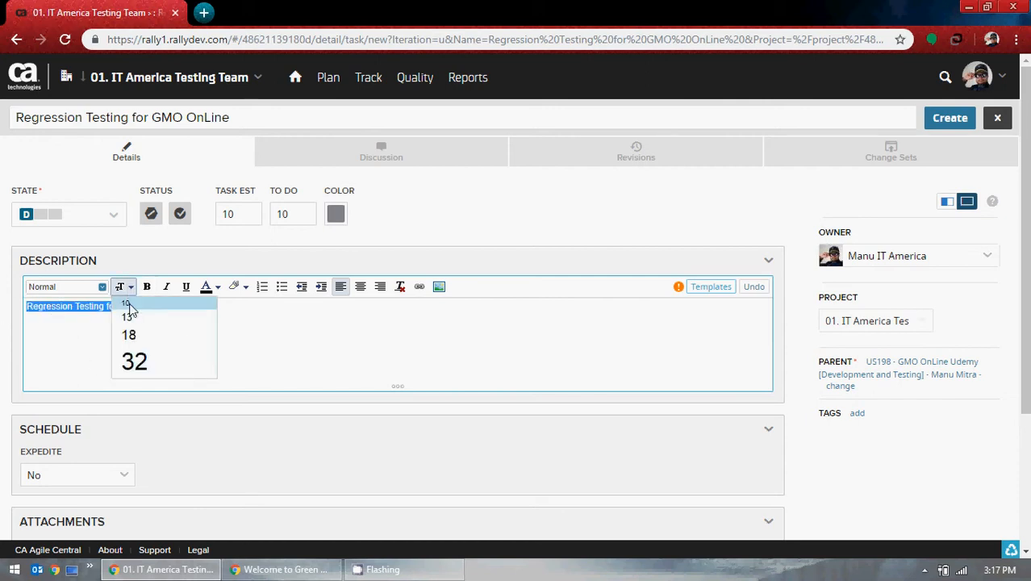
left_click(131, 315)
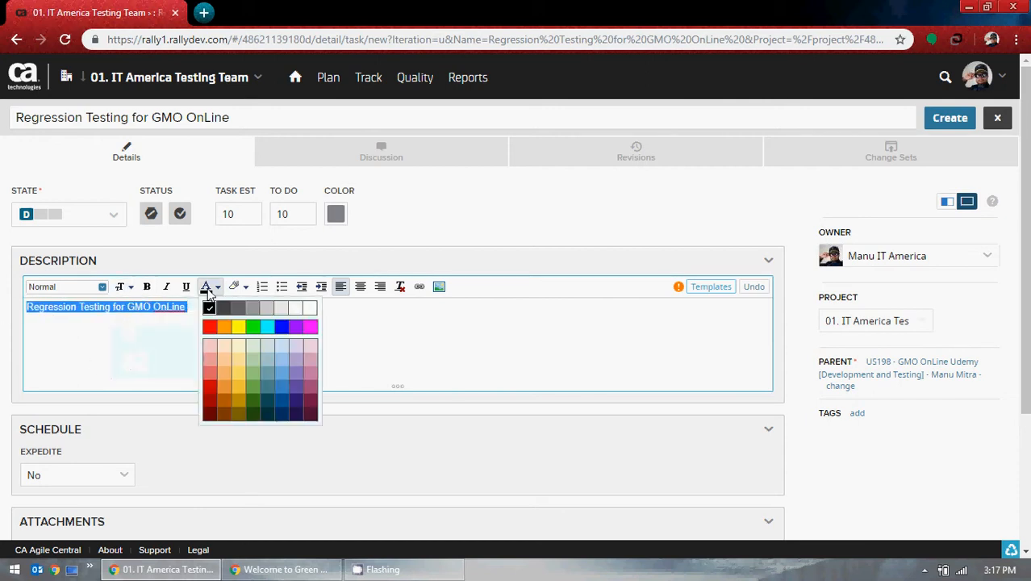
left_click(281, 332)
left_click(295, 316)
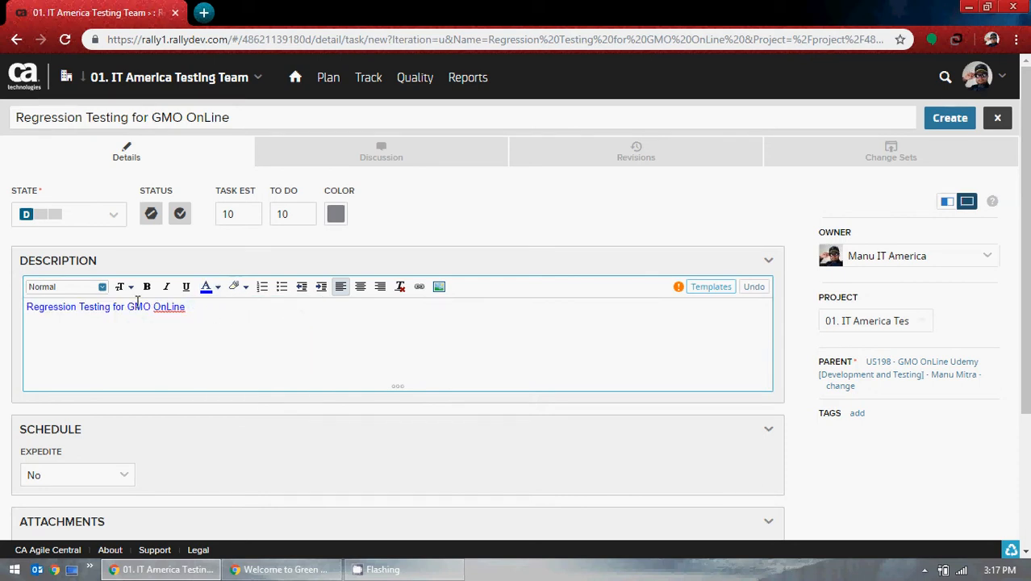
left_click_drag(216, 313, 19, 306)
left_click(66, 287)
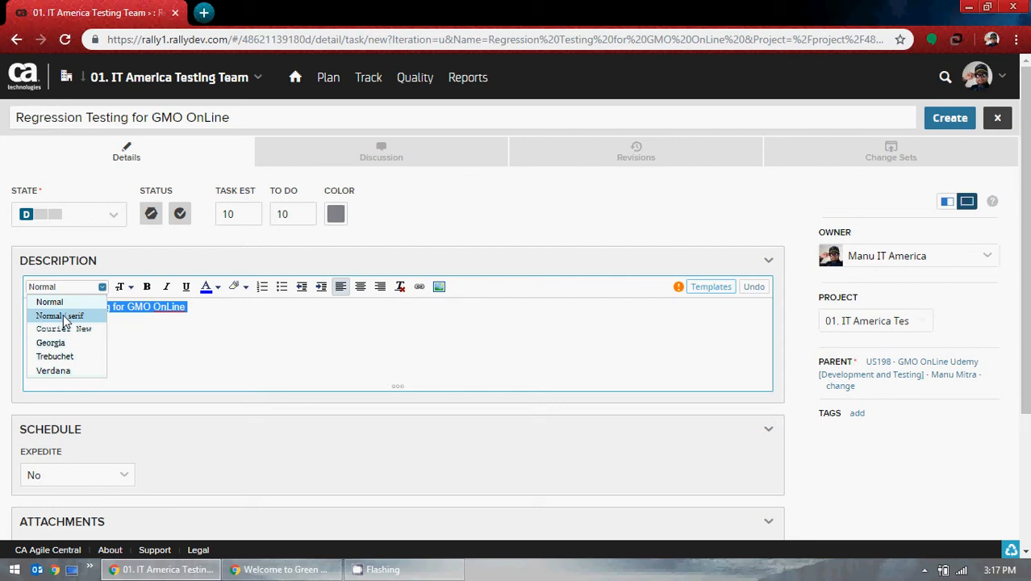
left_click(65, 316)
left_click(196, 316)
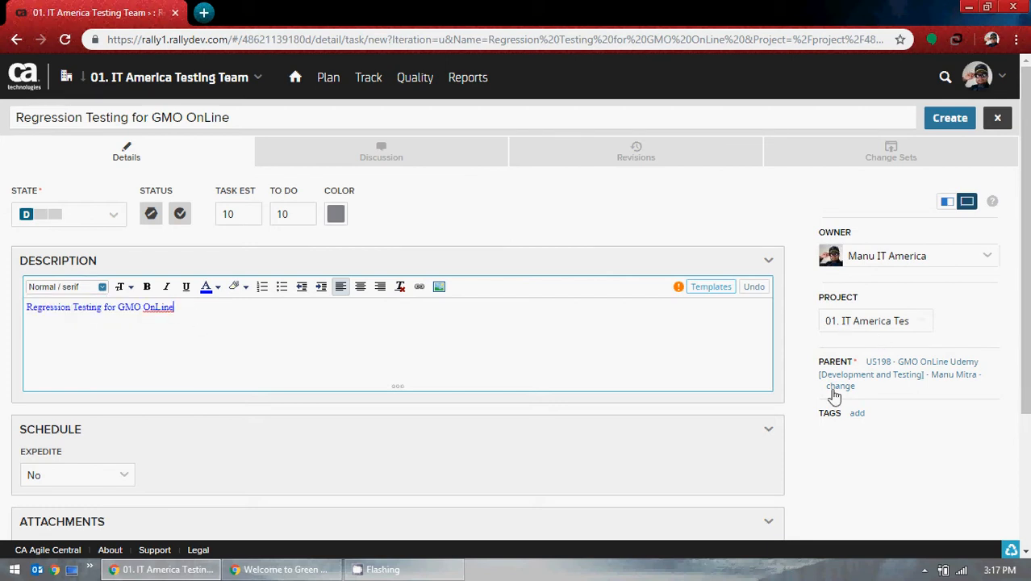
Step: Add the existing tags "GMO" and "GMO Online" to the new regression testing task
left_click(858, 414)
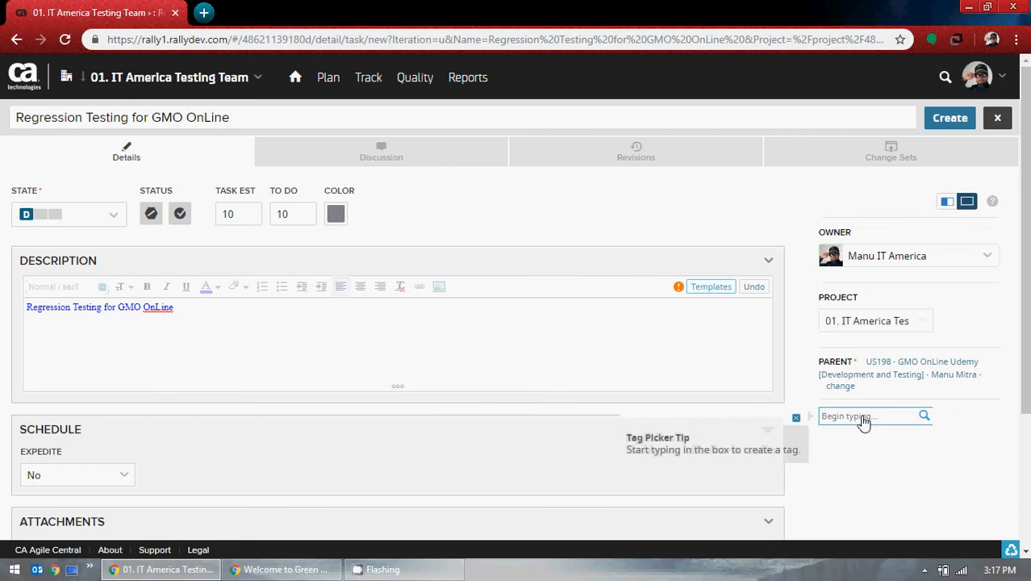
type("GMO")
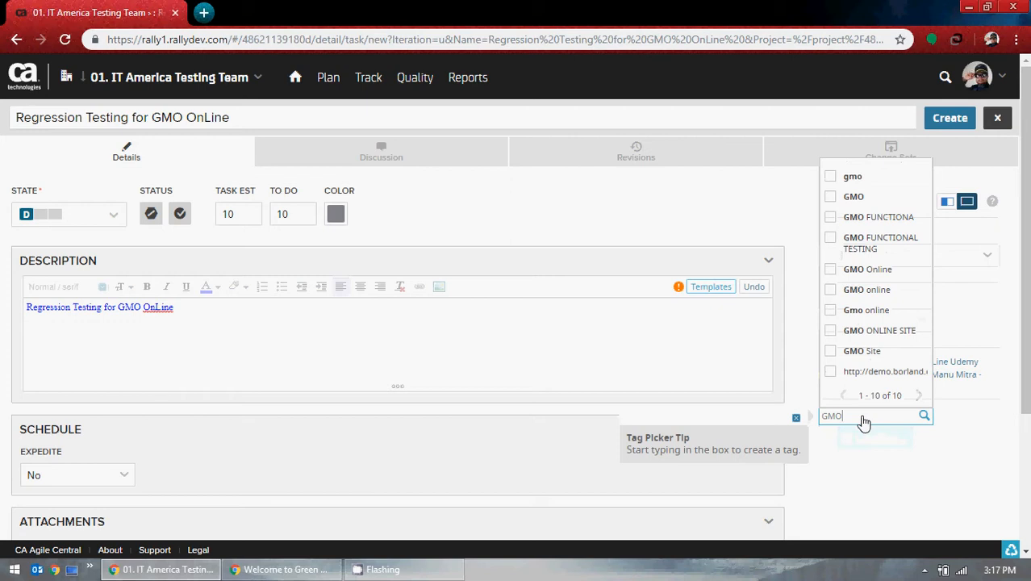
left_click(832, 198)
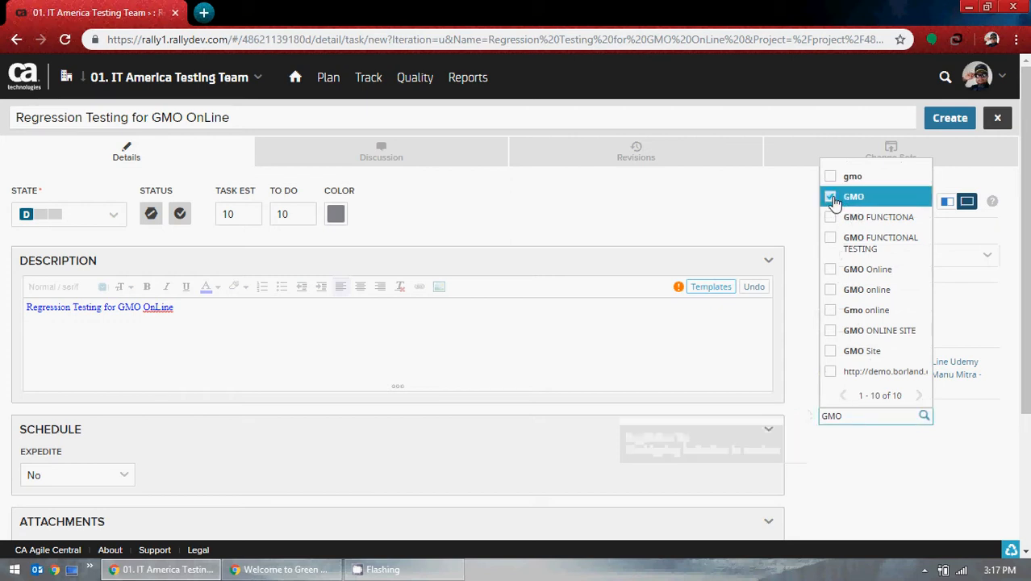
left_click(832, 275)
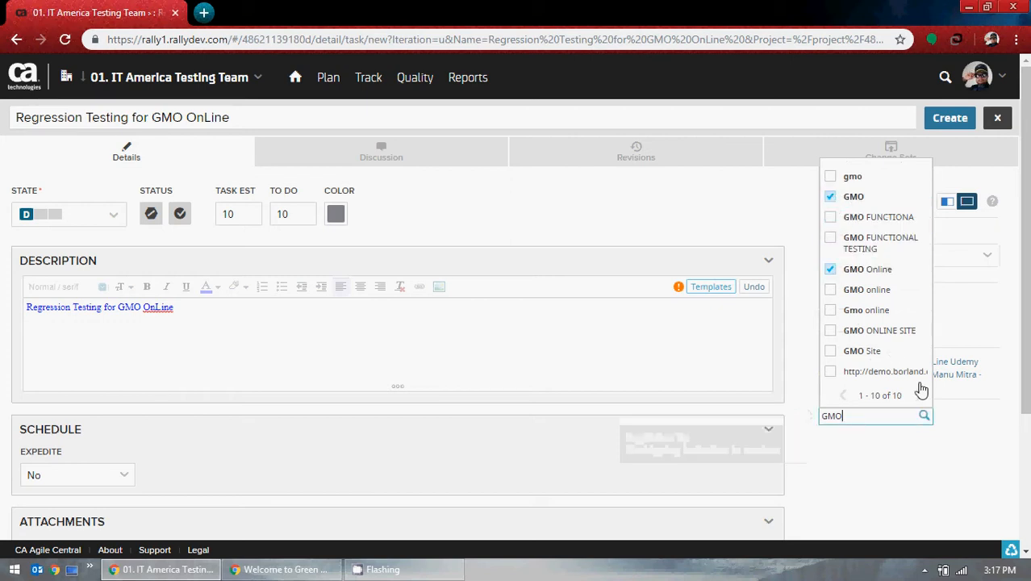
left_click_drag(878, 416, 802, 418)
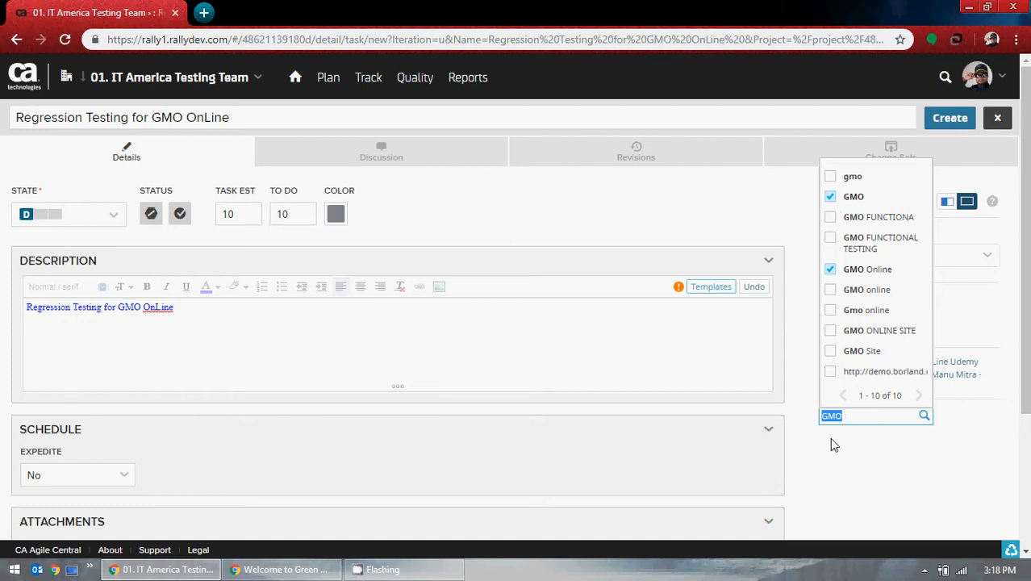
left_click(830, 437)
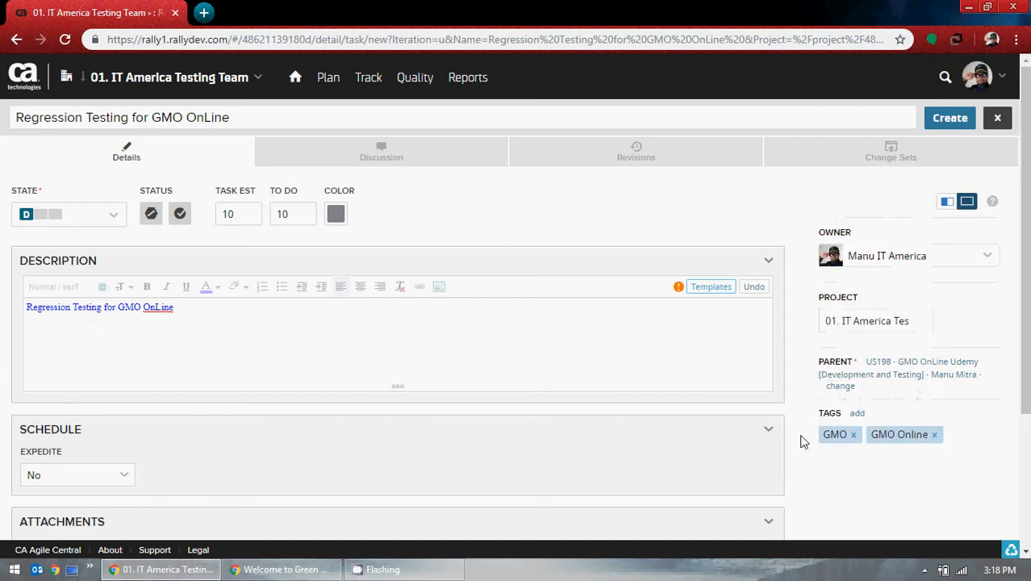
Step: Create the "Regression Testing for GMO OnLine" task and finish editing it to return to the US198 task list
scroll(787, 461, "down", 2)
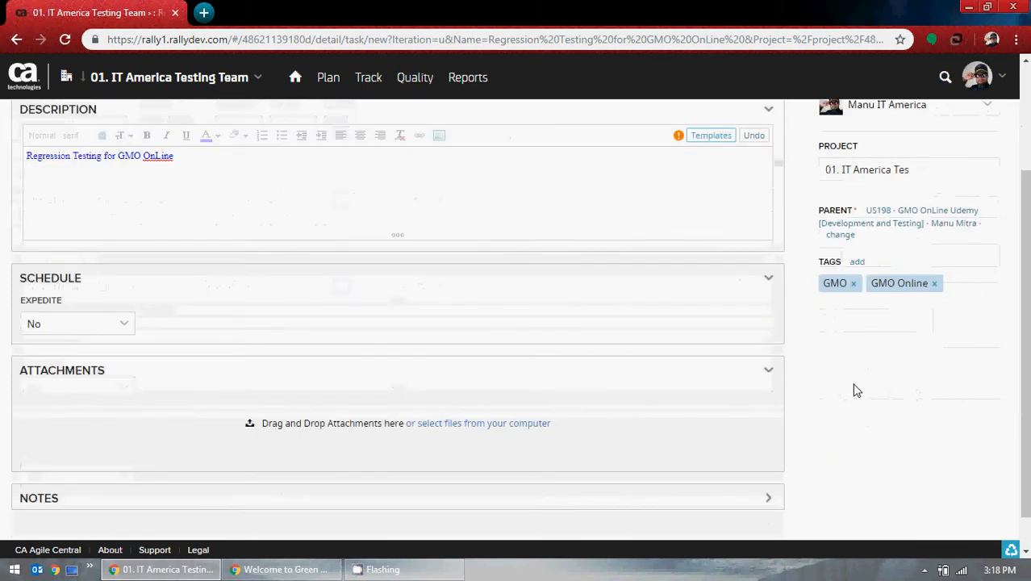
scroll(854, 391, "up", 1)
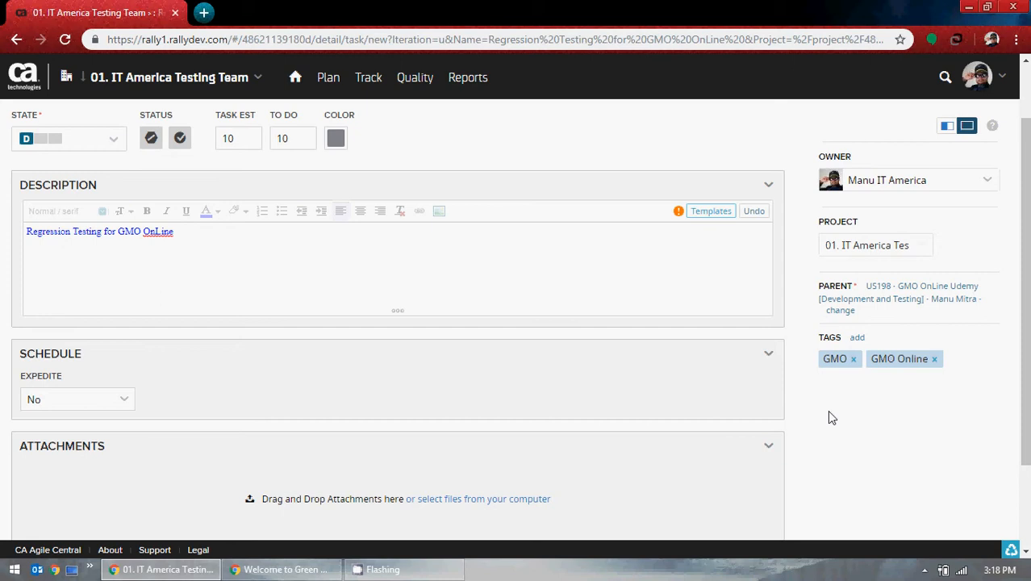
left_click(522, 282)
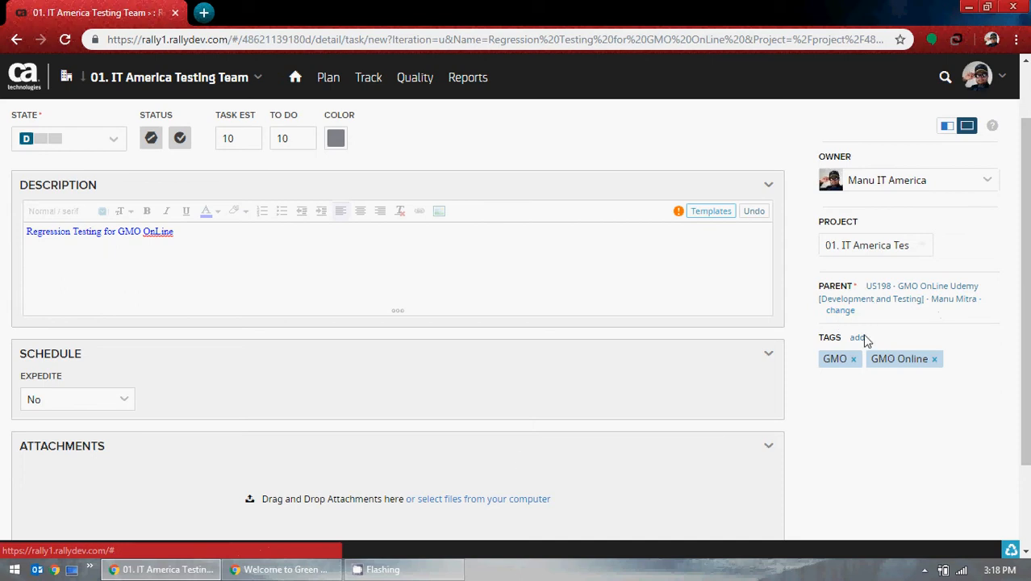
scroll(540, 412, "up", 1)
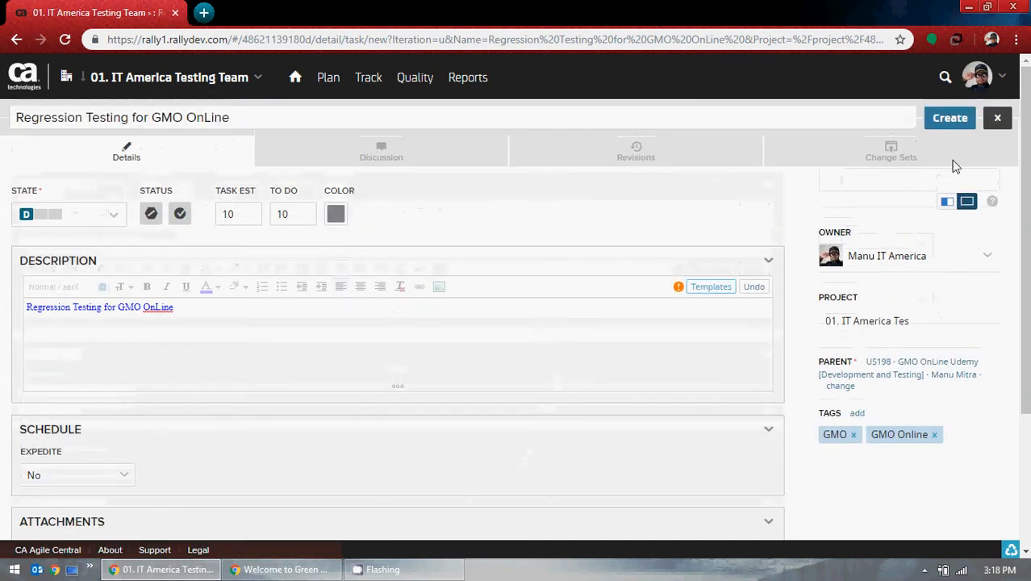
left_click(949, 121)
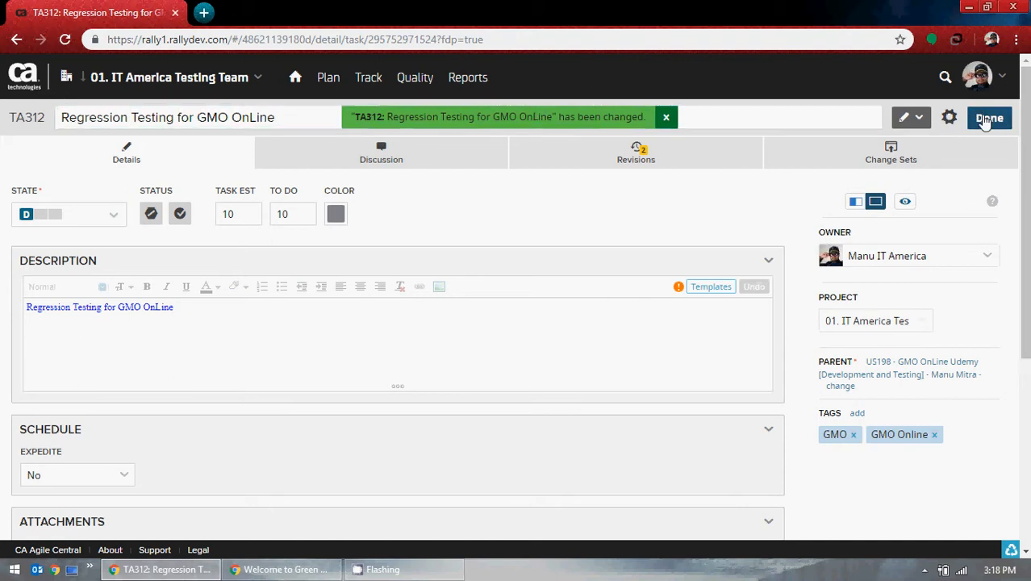
left_click(987, 118)
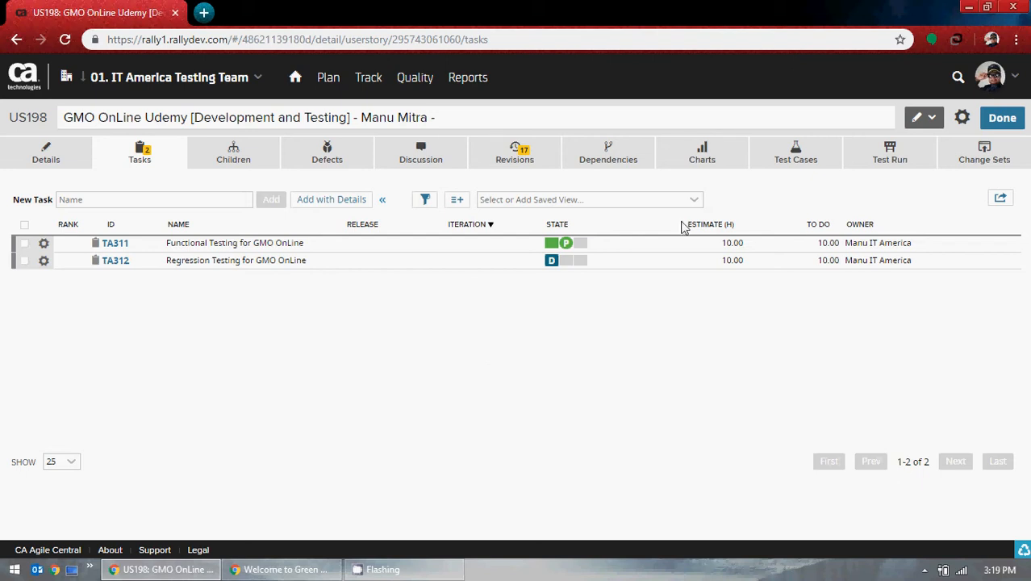
Step: Review the revision history of US198 and close the story to return to the user stories list
left_click(490, 162)
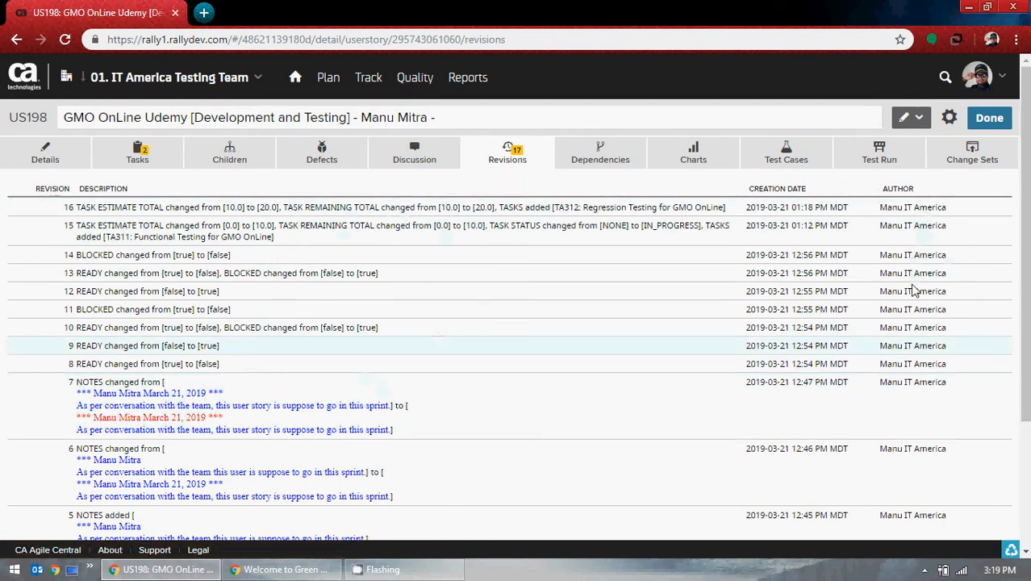
scroll(545, 400, "down", 5)
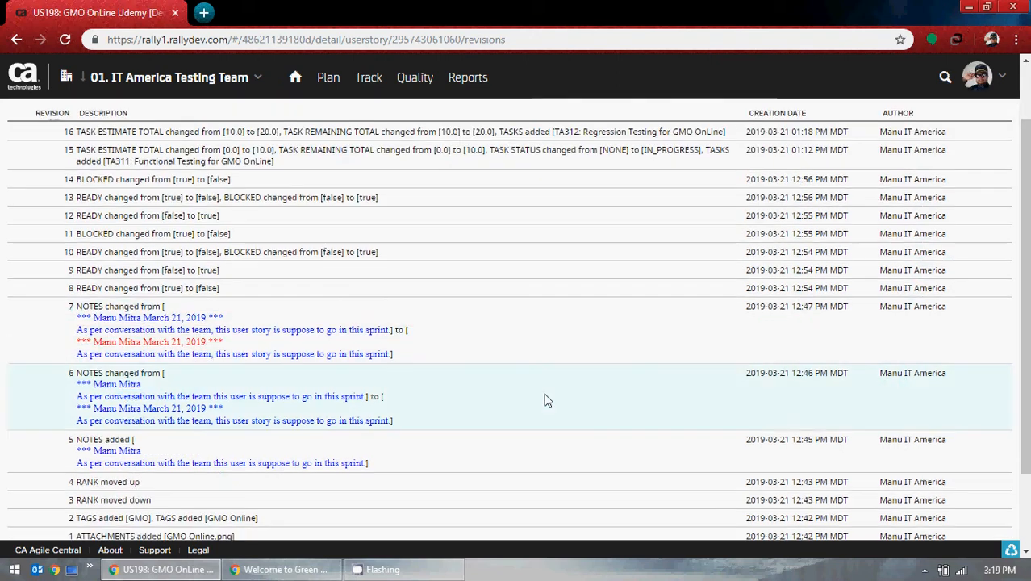
scroll(546, 399, "up", 2)
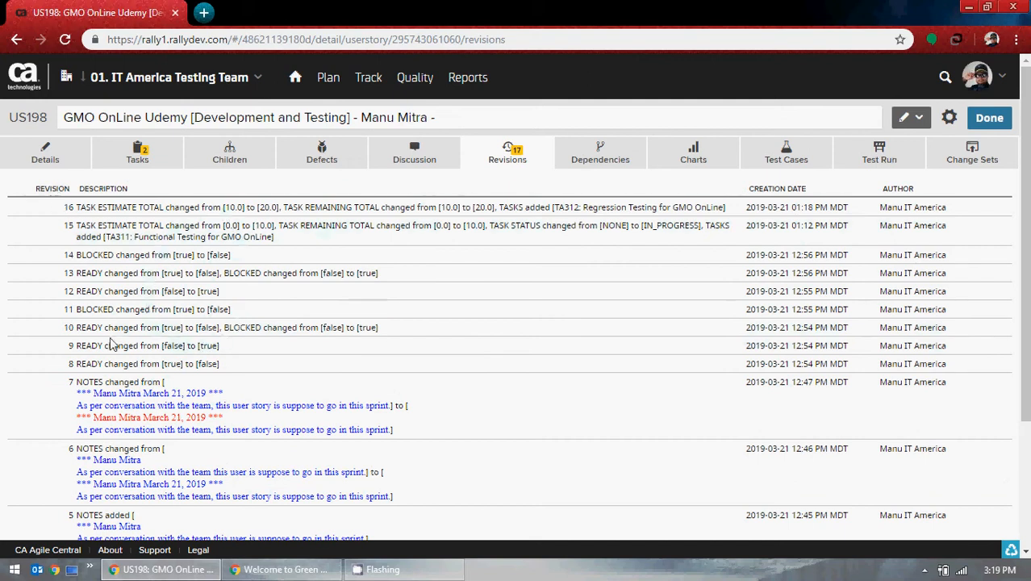
left_click(991, 117)
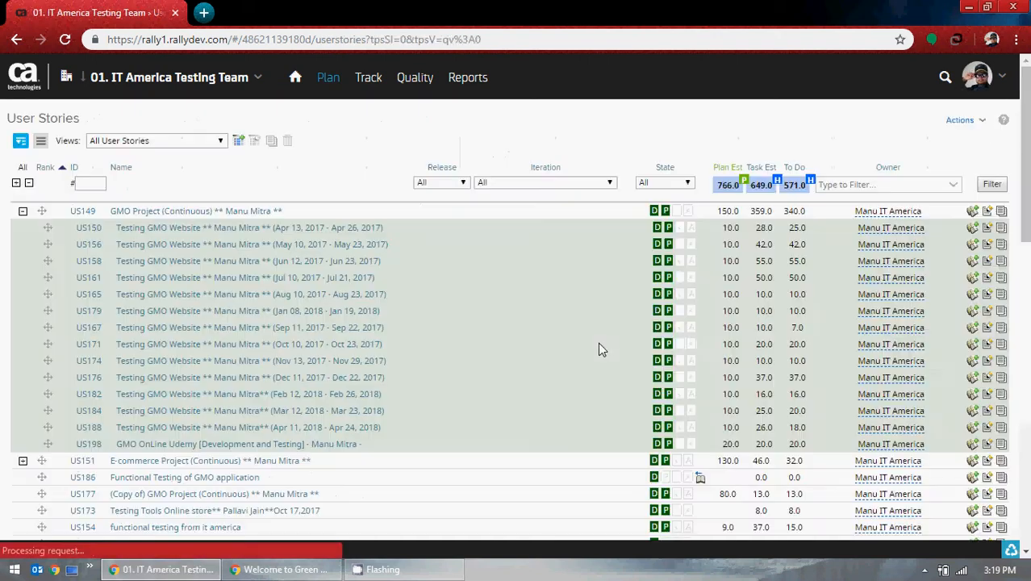
Step: Reopen US198, start a new test case from its test cases page, and maximize the creation window
left_click(252, 445)
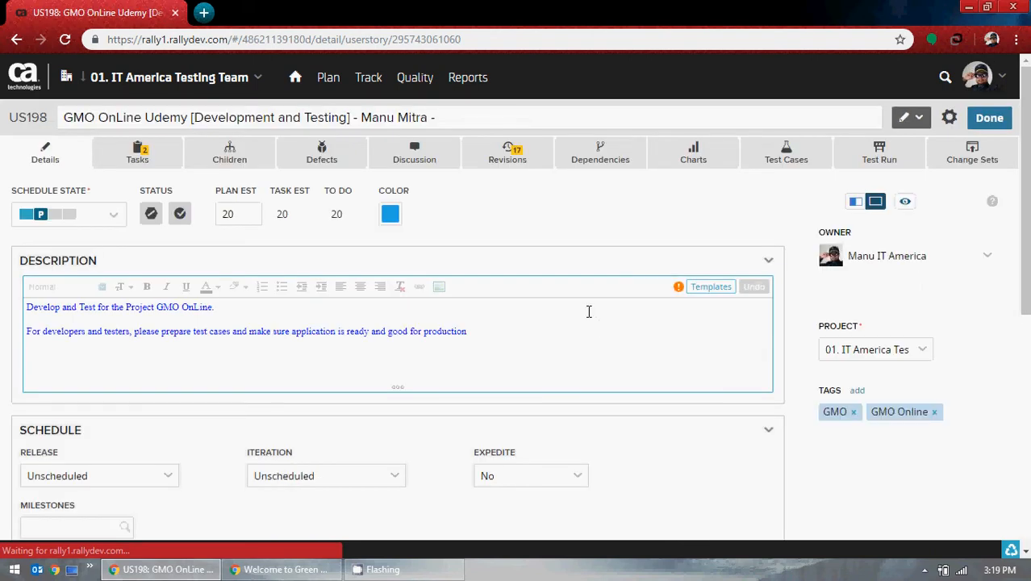
left_click(803, 159)
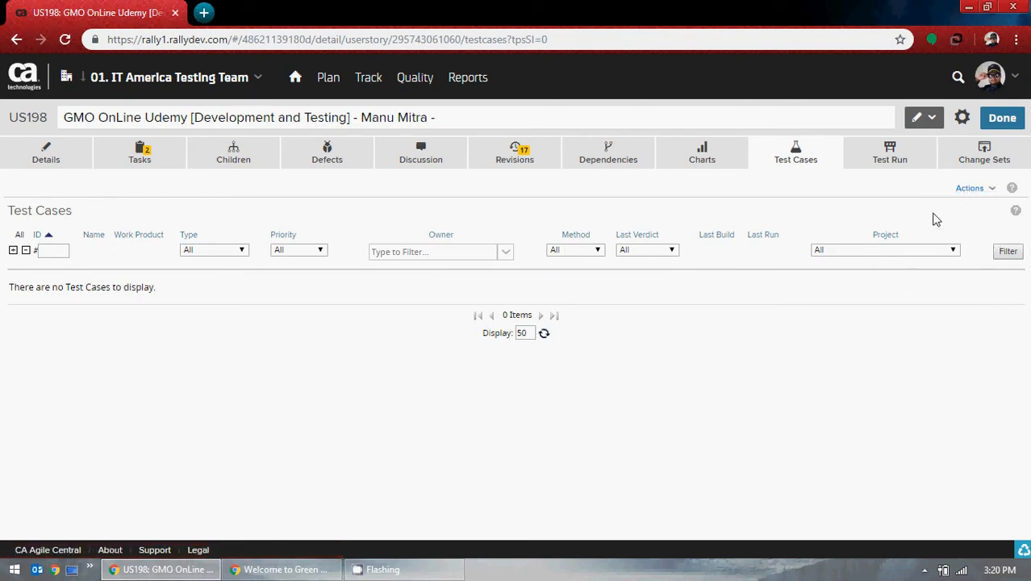
mouse_move(968, 191)
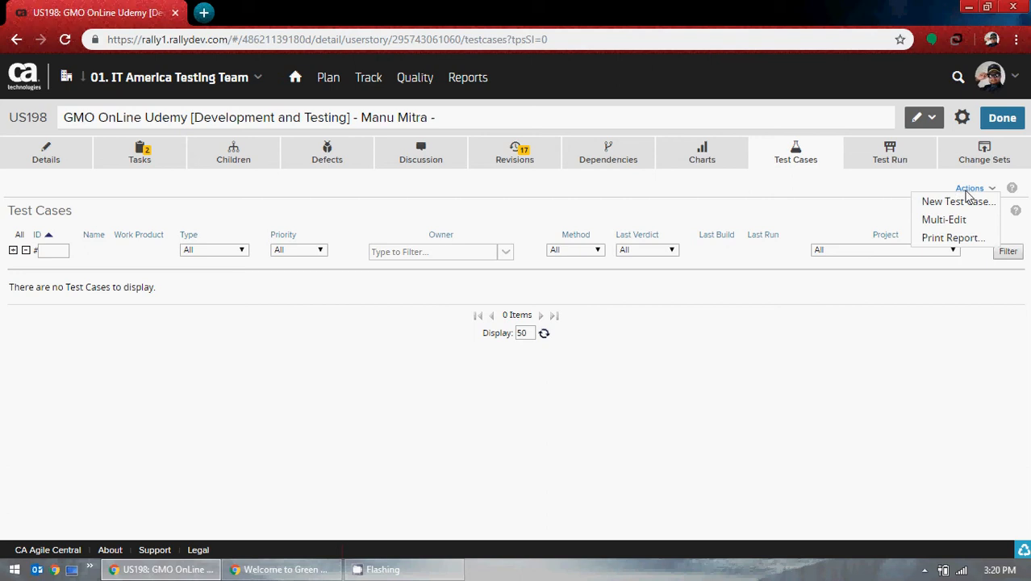
left_click(985, 211)
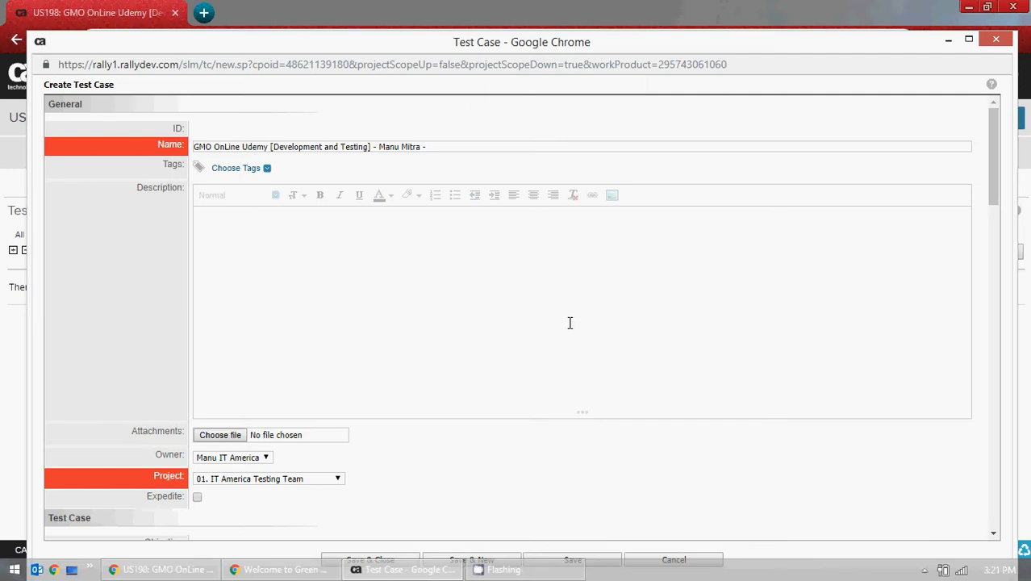
left_click(969, 41)
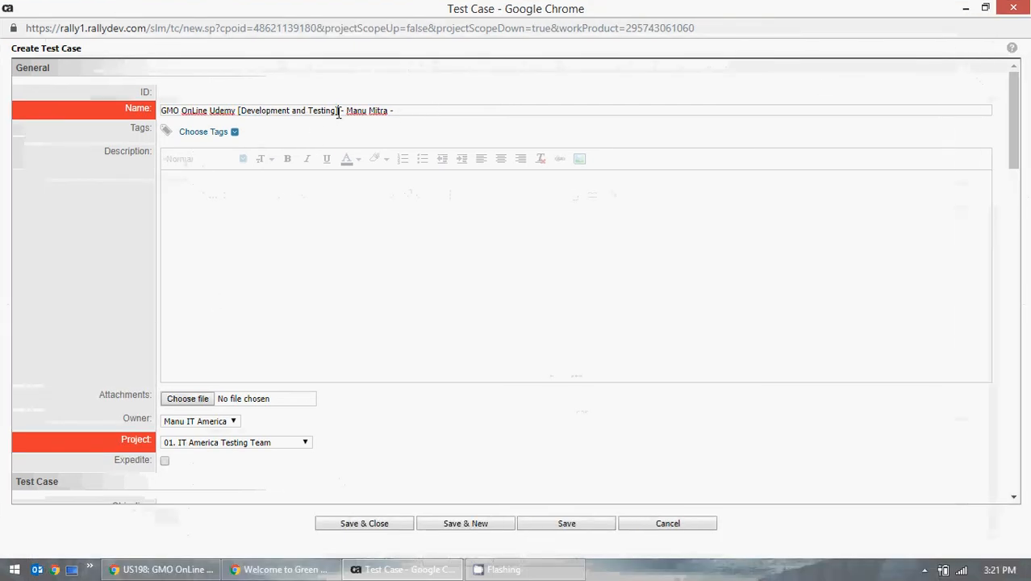
Step: Replace "Development and" with "Functional" in the bracketed part of the test case's name
left_click_drag(337, 113, 153, 115)
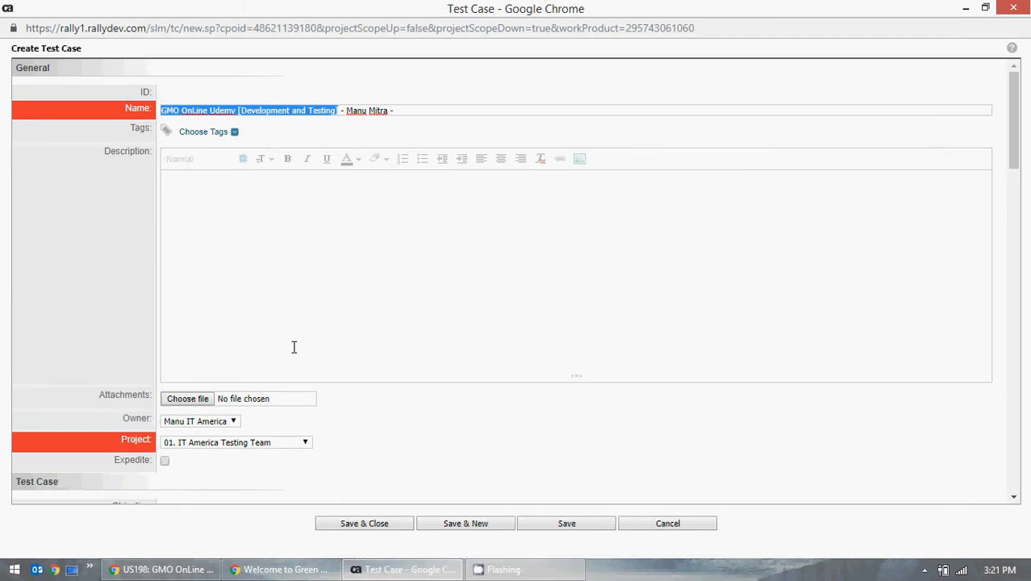
left_click(229, 113)
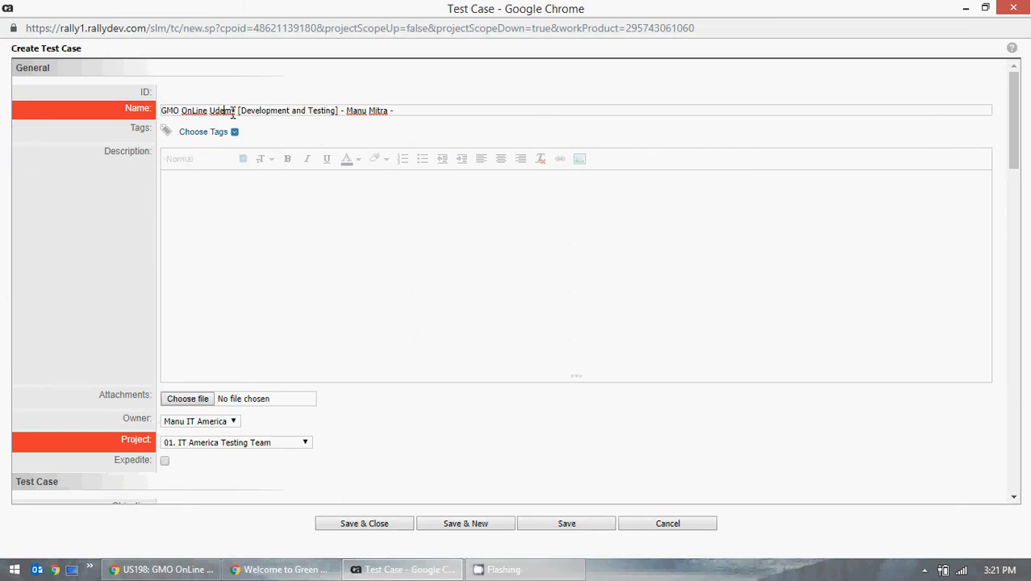
left_click_drag(240, 111, 304, 112)
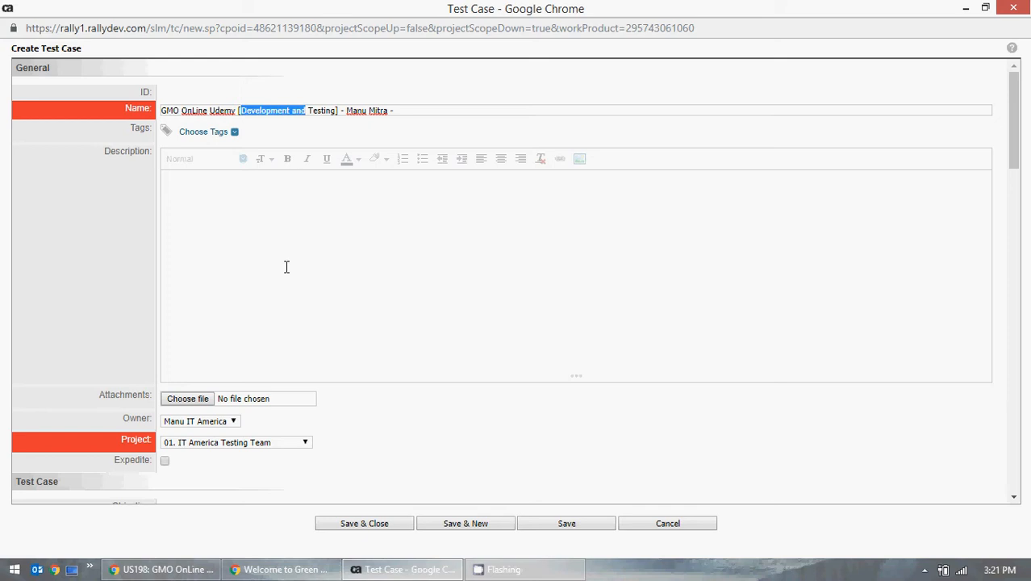
type("Functiona")
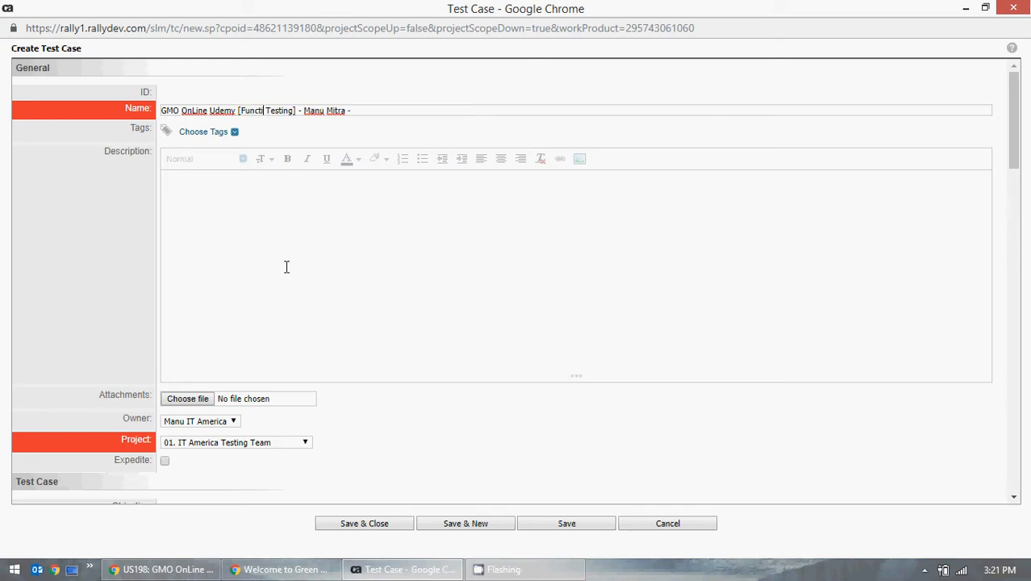
type("l")
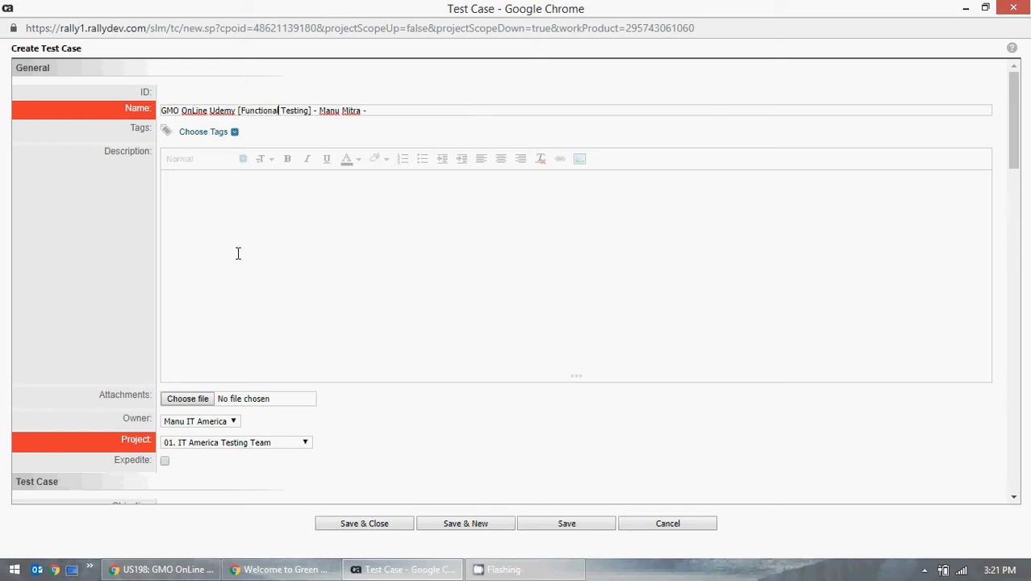
Step: Apply the existing tags "GMO", "GMO FUNCTIONAL TESTING" and "GMO Online" to the test case
left_click(207, 131)
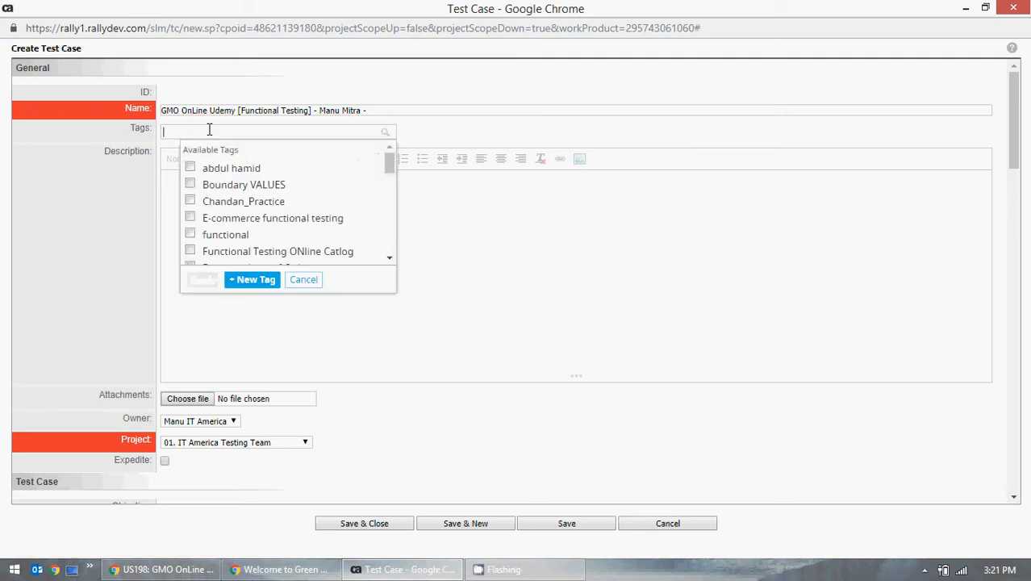
type("GMO")
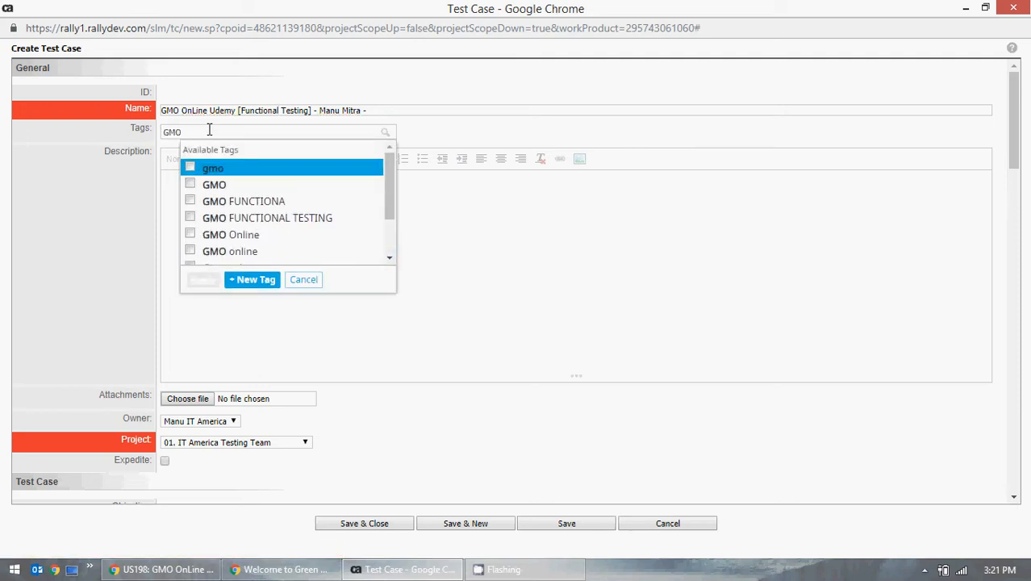
left_click(189, 184)
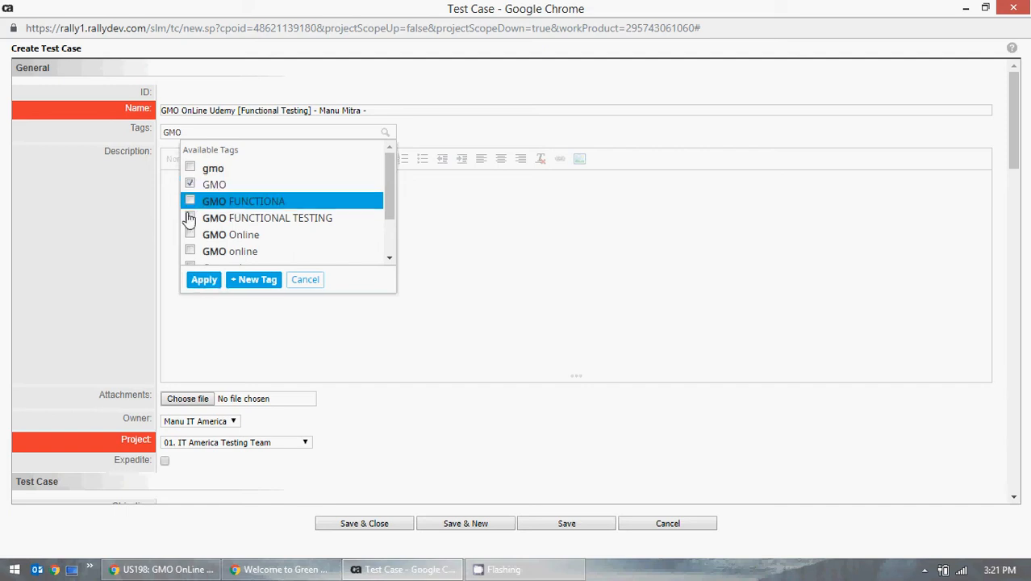
left_click(190, 218)
left_click(189, 234)
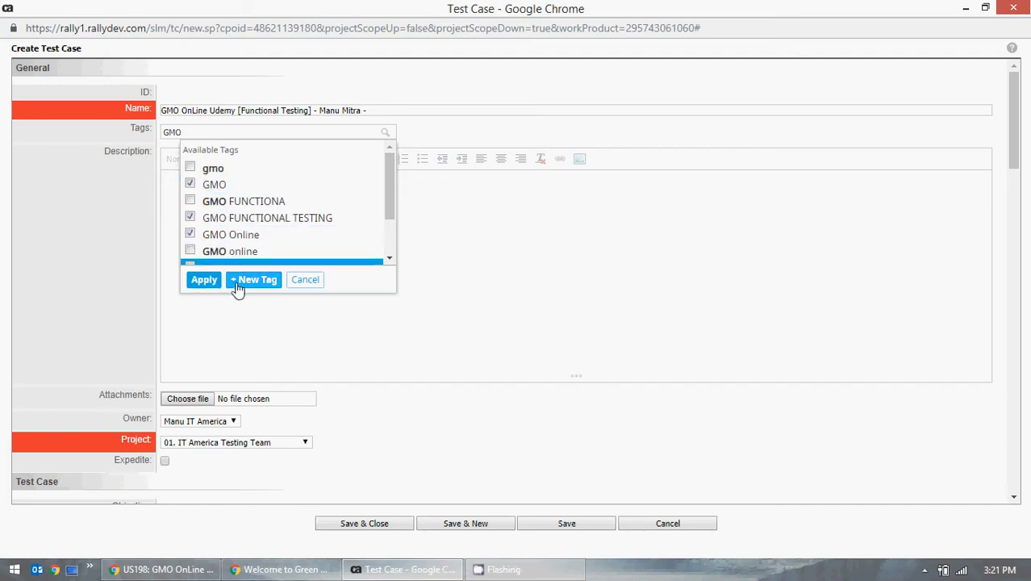
left_click(204, 281)
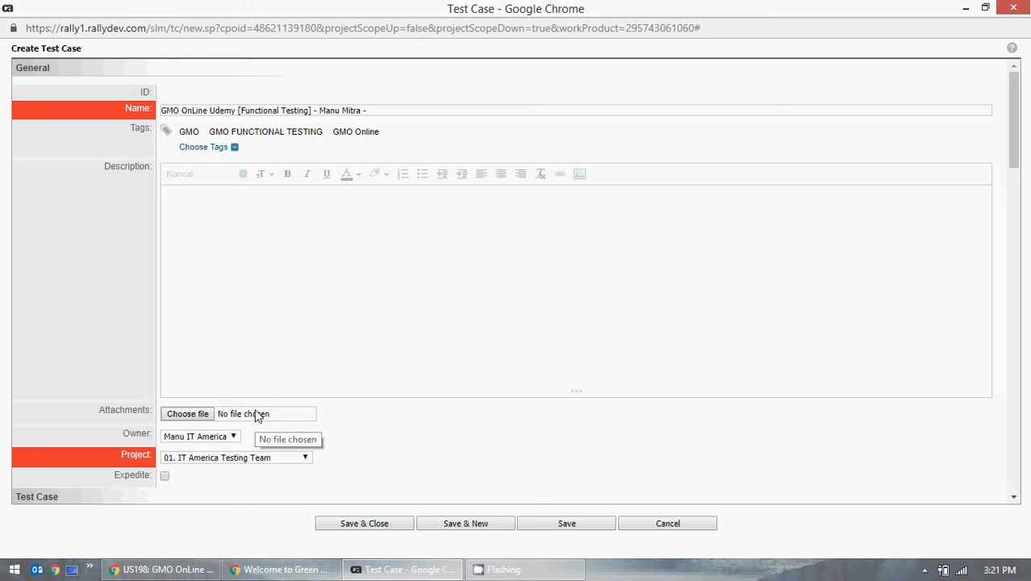
Step: Enter "To test all the functionality and features of GMO Online Project" as the test case's description
scroll(282, 331, "down", 2)
scroll(359, 315, "down", 3)
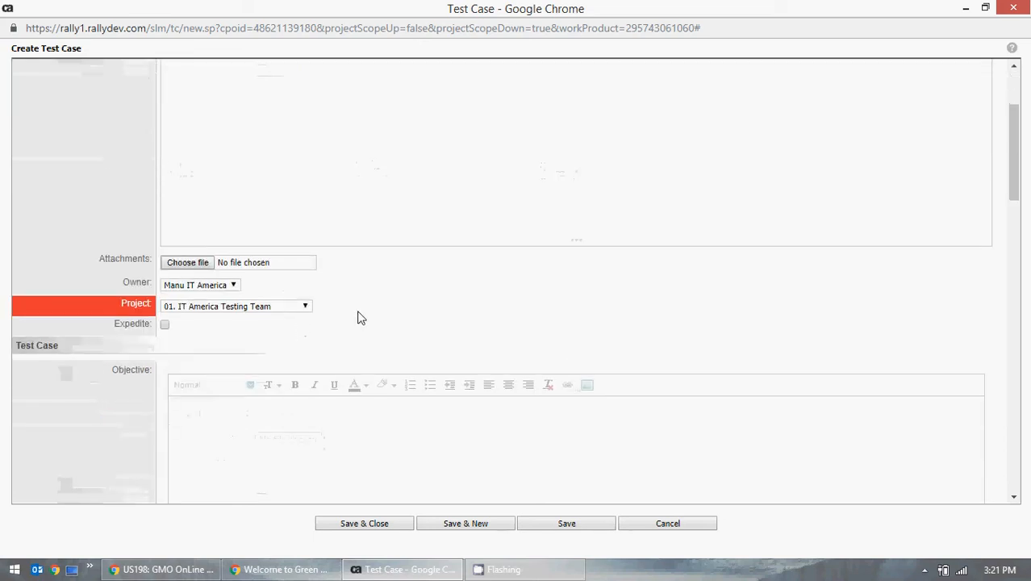
scroll(359, 317, "up", 5)
scroll(298, 311, "up", 1)
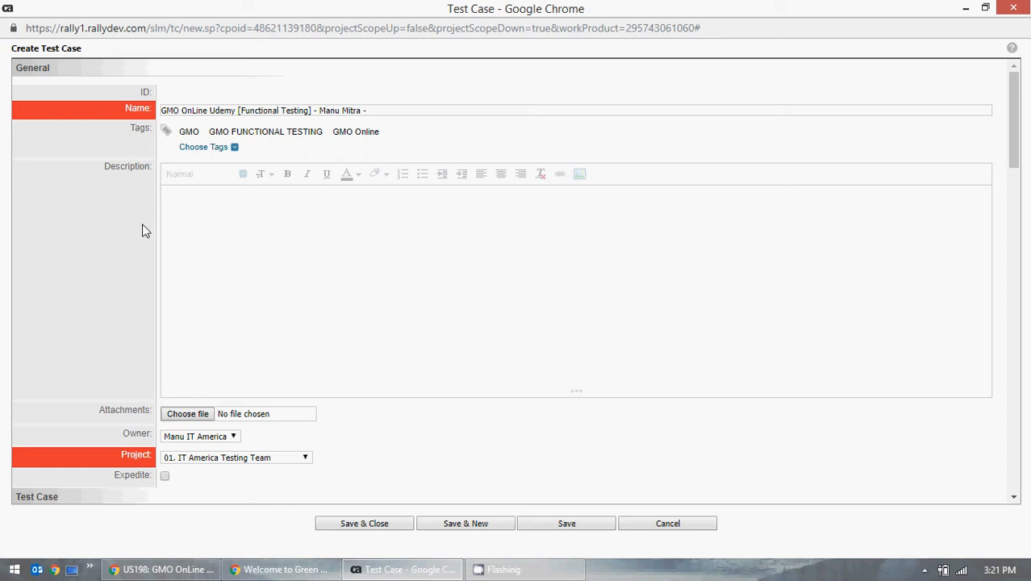
left_click(257, 244)
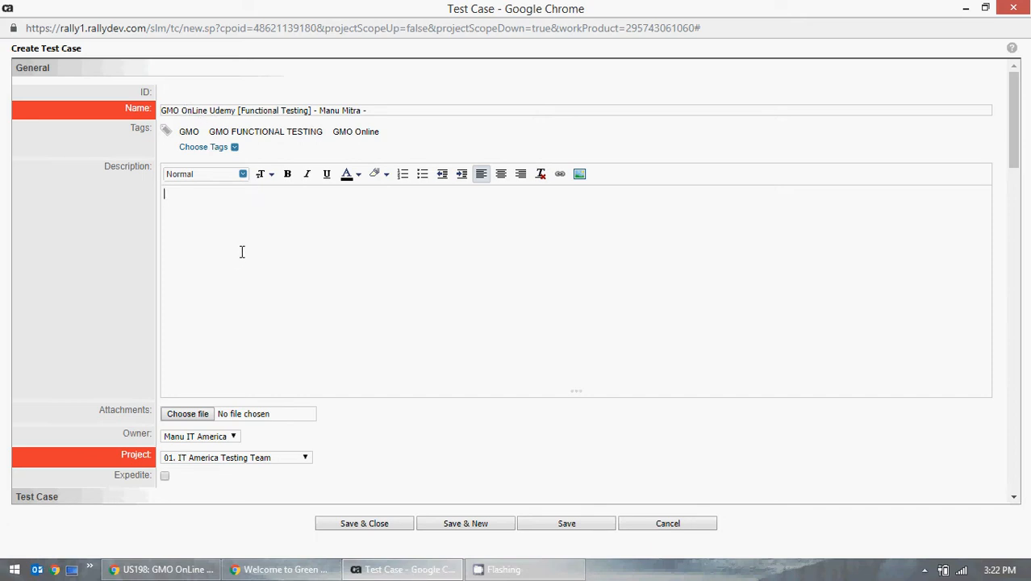
type("To test functionality and")
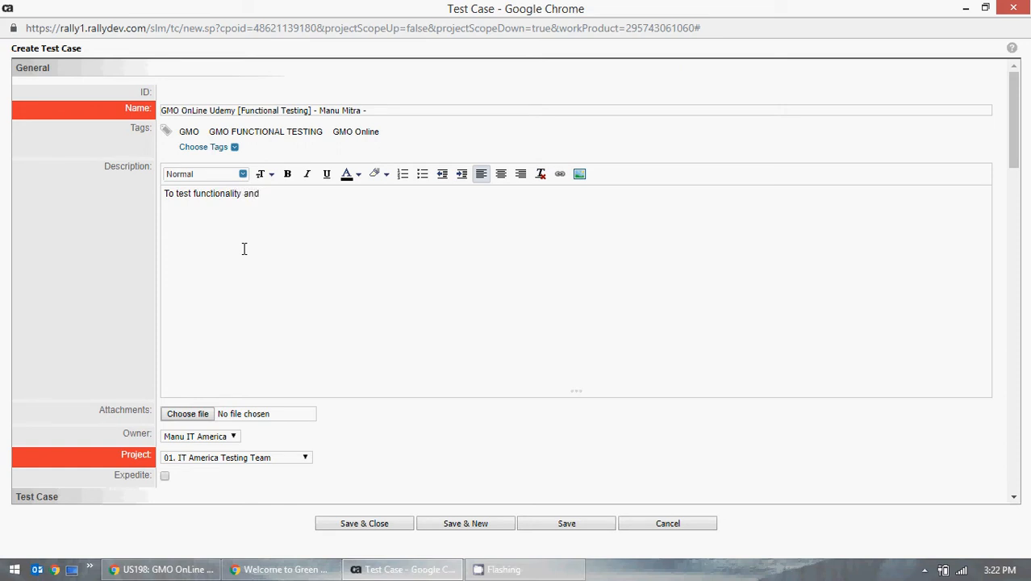
left_click(194, 202)
type("all the")
left_click(338, 200)
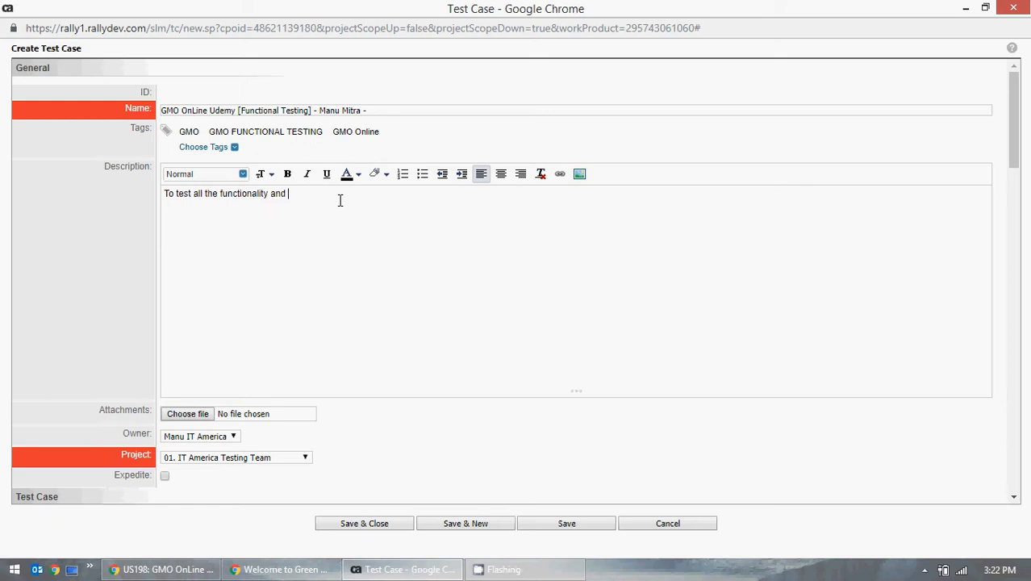
type("features of GMO Online Projnect")
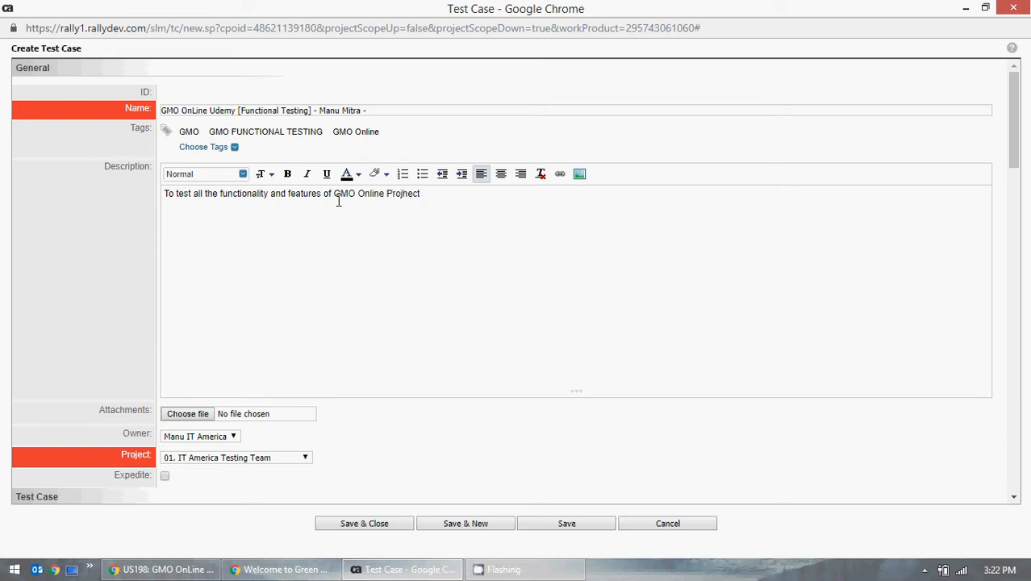
key("BackSpace")
key("BackSpace")
key("BackSpace")
key("BackSpace")
type("ject")
Step: Format the whole description text in blue, with the "Normal / serif" font and the Normal size
left_click_drag(451, 202, 168, 201)
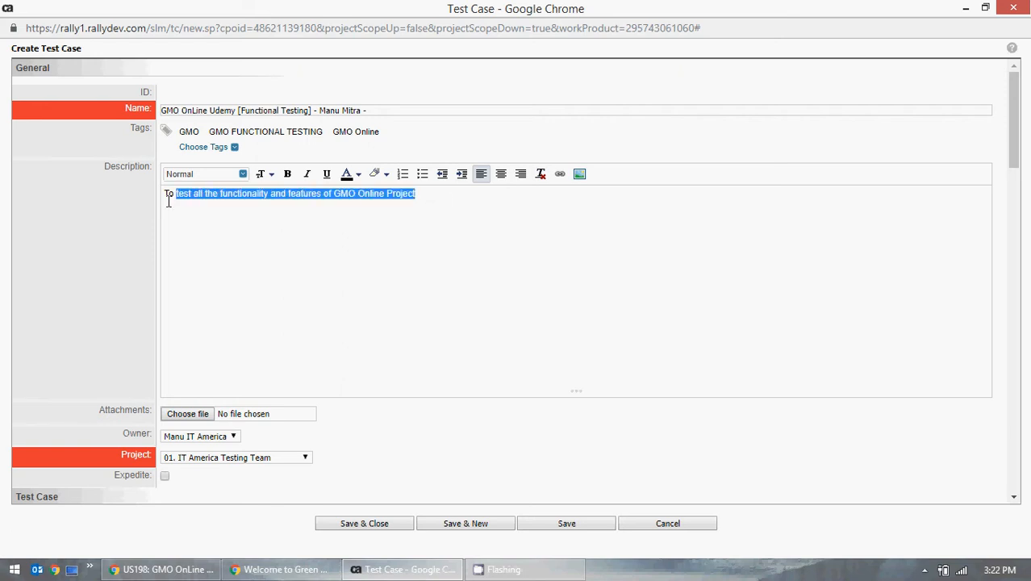
left_click(287, 569)
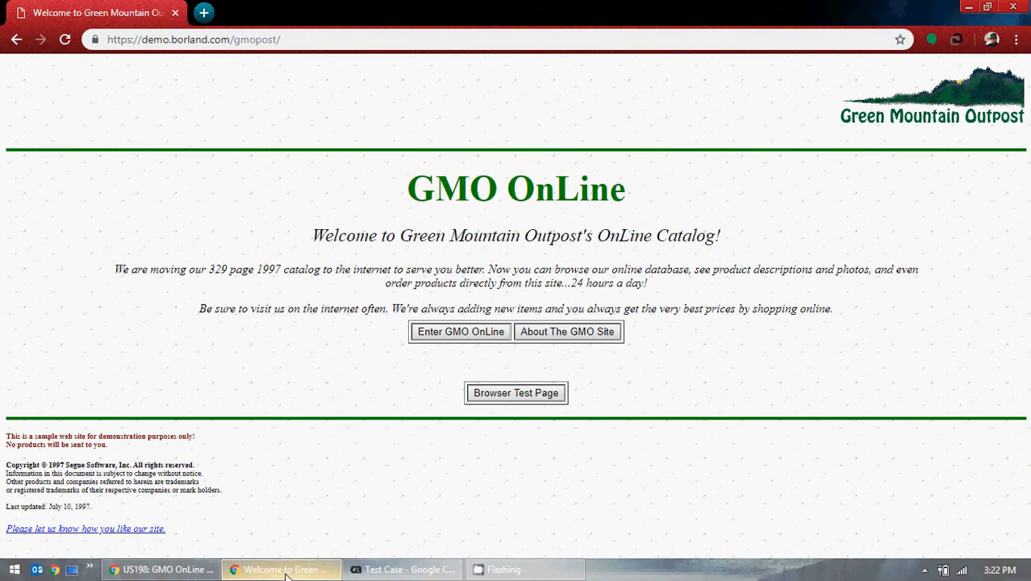
left_click(286, 570)
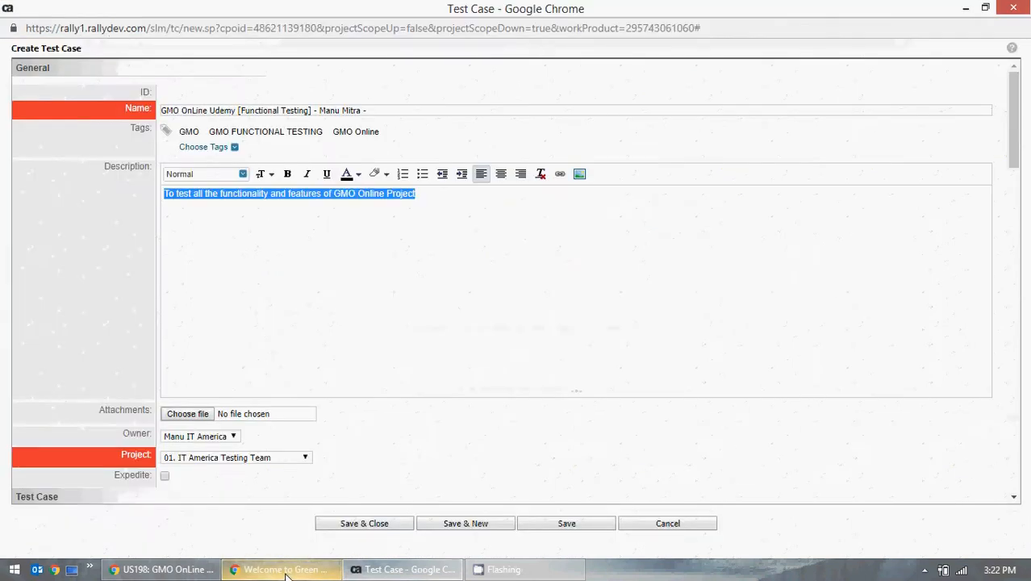
left_click(358, 175)
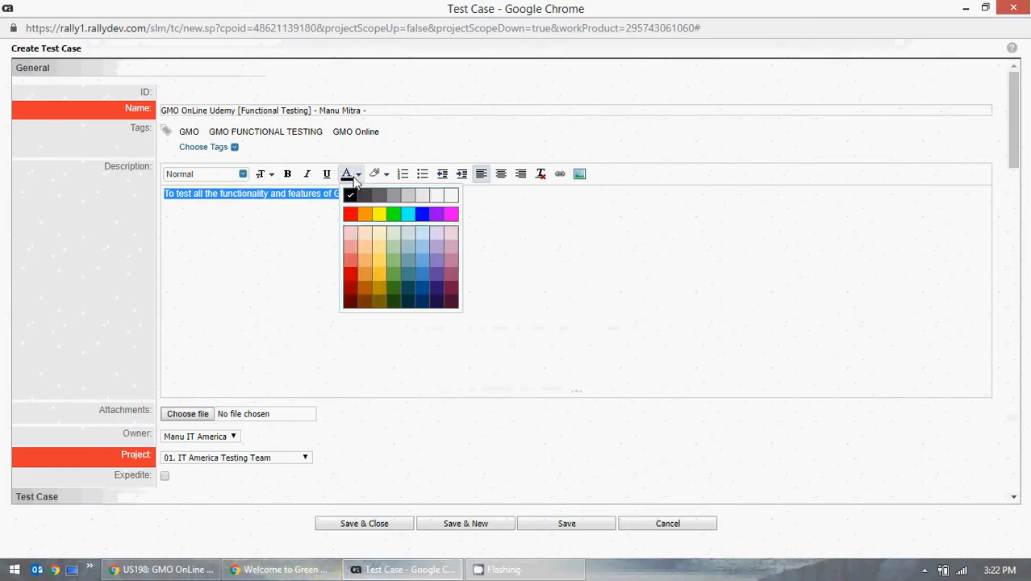
left_click(386, 175)
left_click(273, 175)
left_click(358, 175)
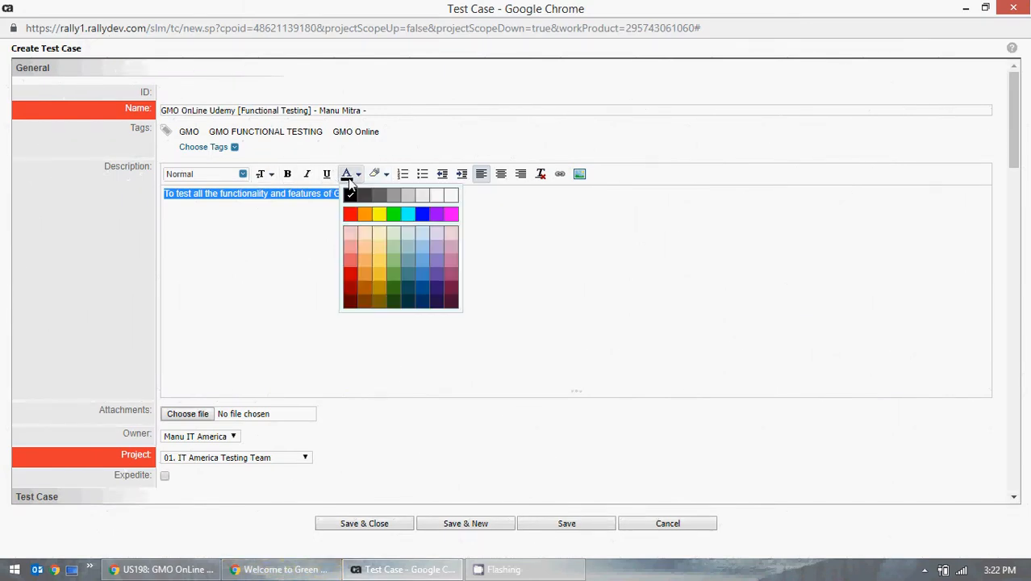
left_click(368, 212)
left_click(242, 176)
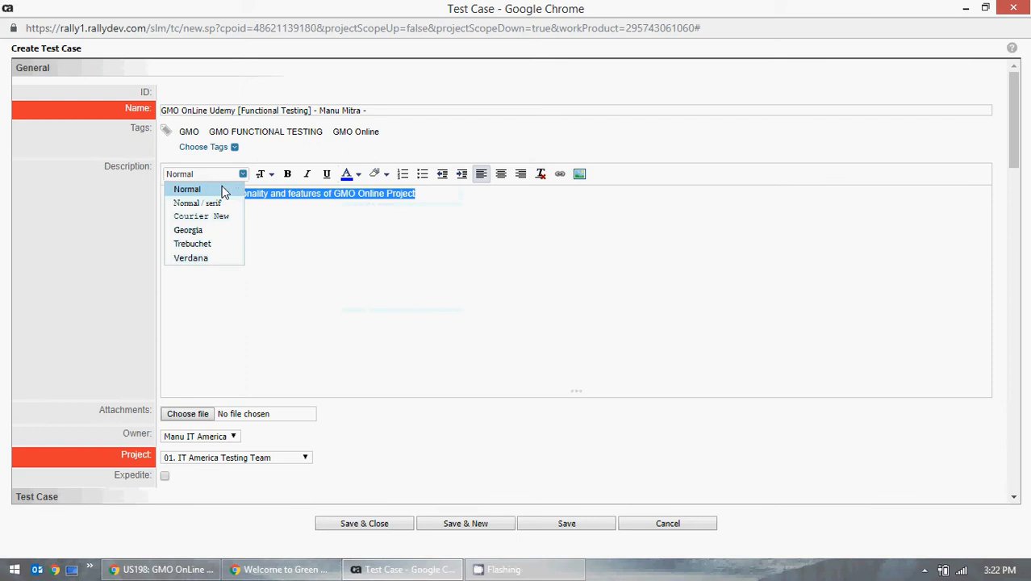
left_click(210, 202)
left_click(271, 178)
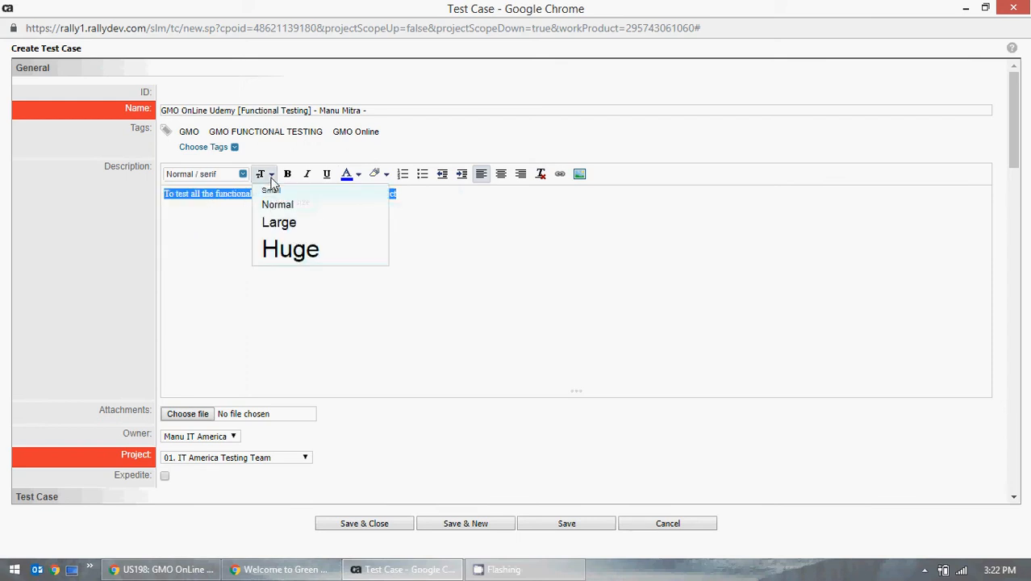
left_click(276, 203)
left_click(358, 220)
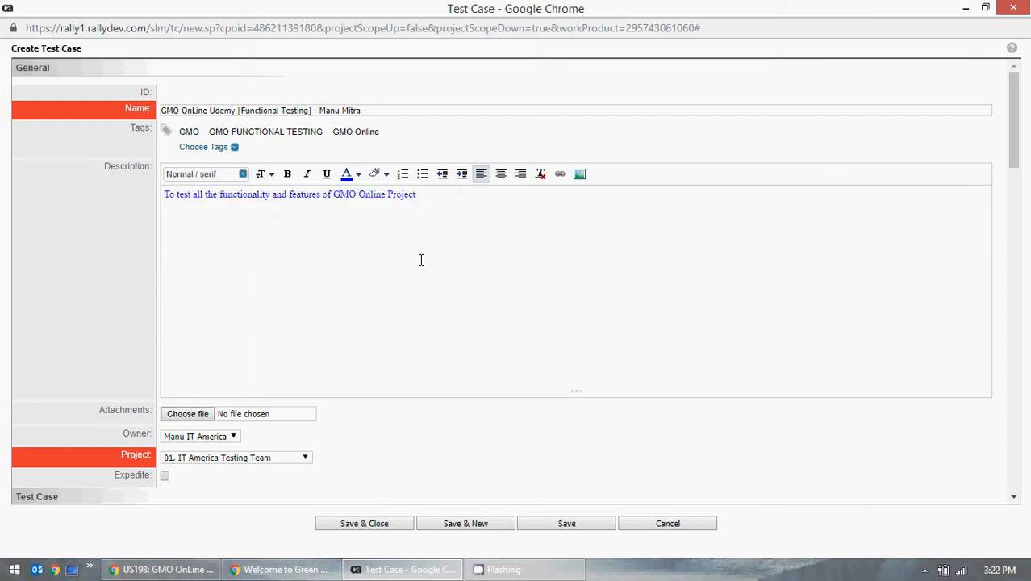
Step: Examine the fields below the description and the choices available for the test case's owner
scroll(420, 258, "down", 1)
scroll(412, 262, "down", 1)
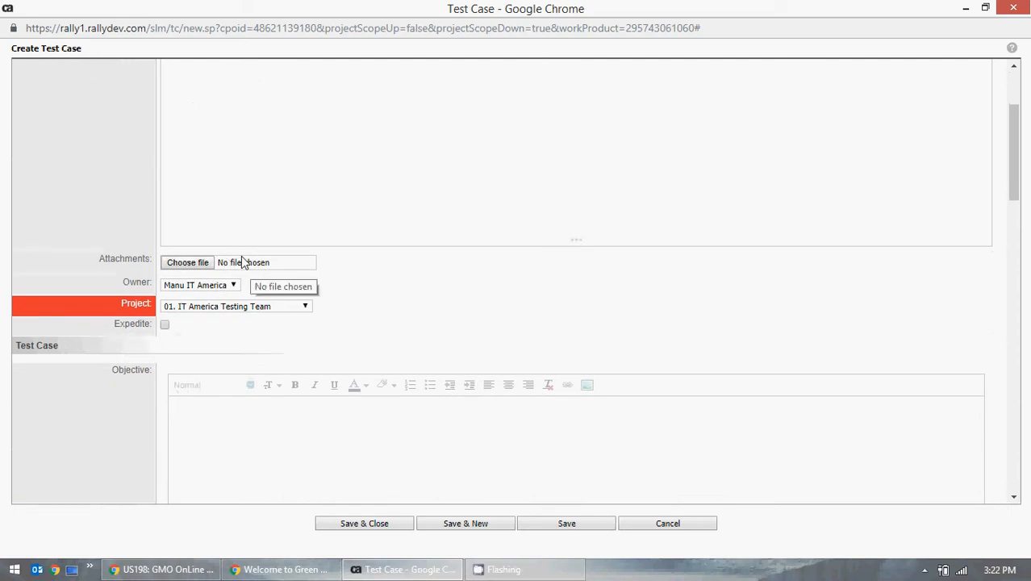
scroll(466, 317, "up", 2)
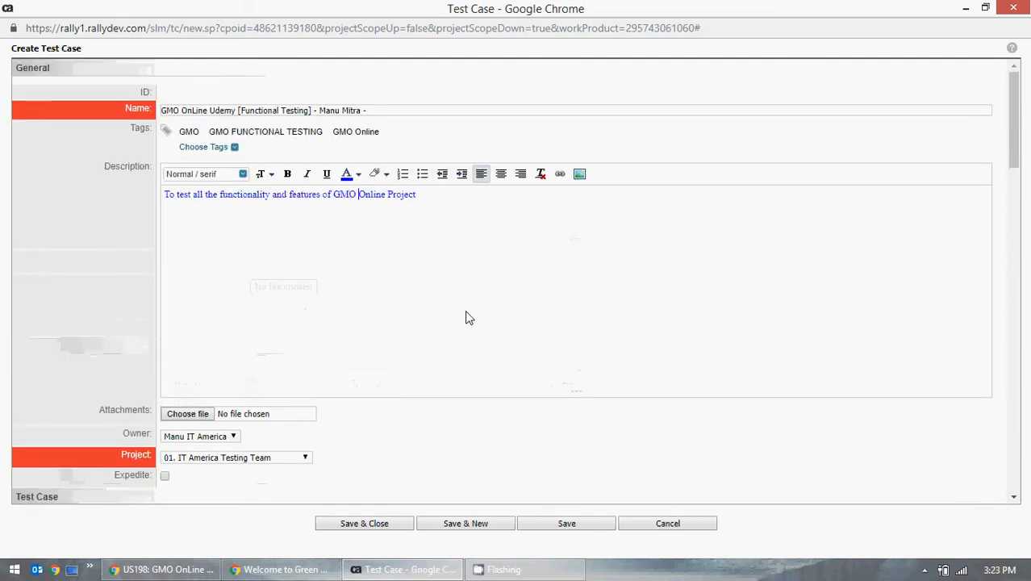
scroll(436, 322, "down", 2)
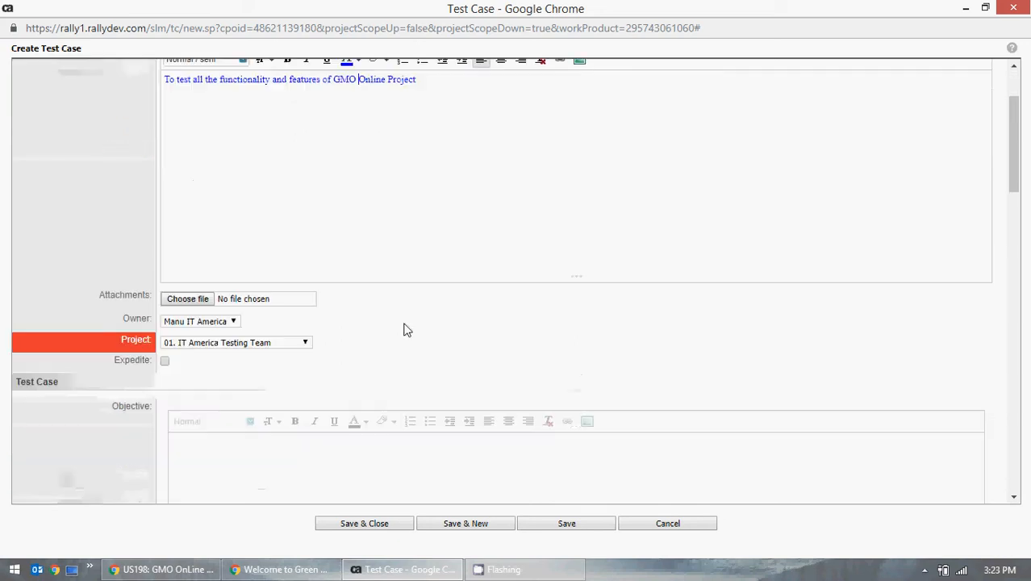
left_click(220, 288)
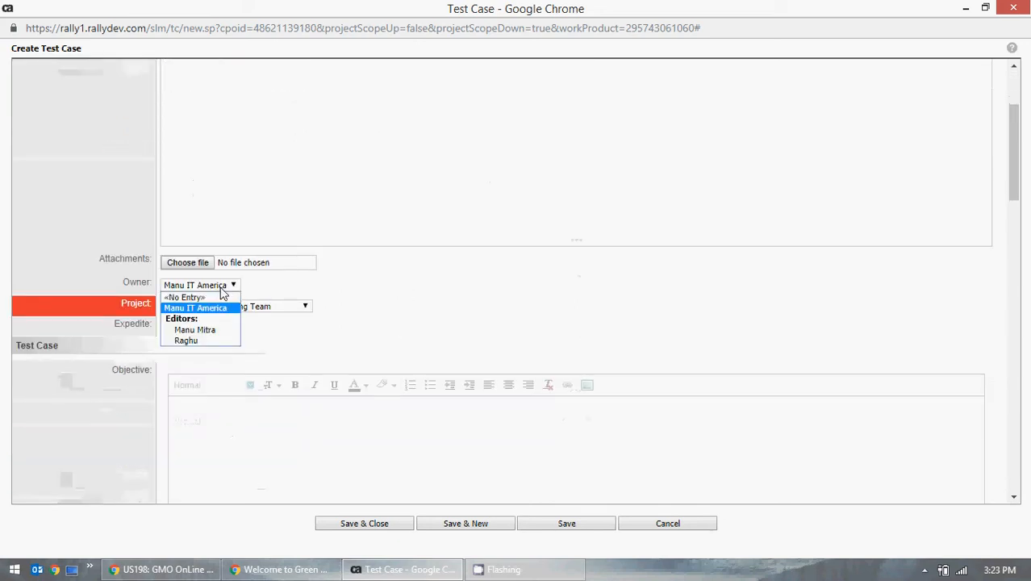
left_click(342, 191)
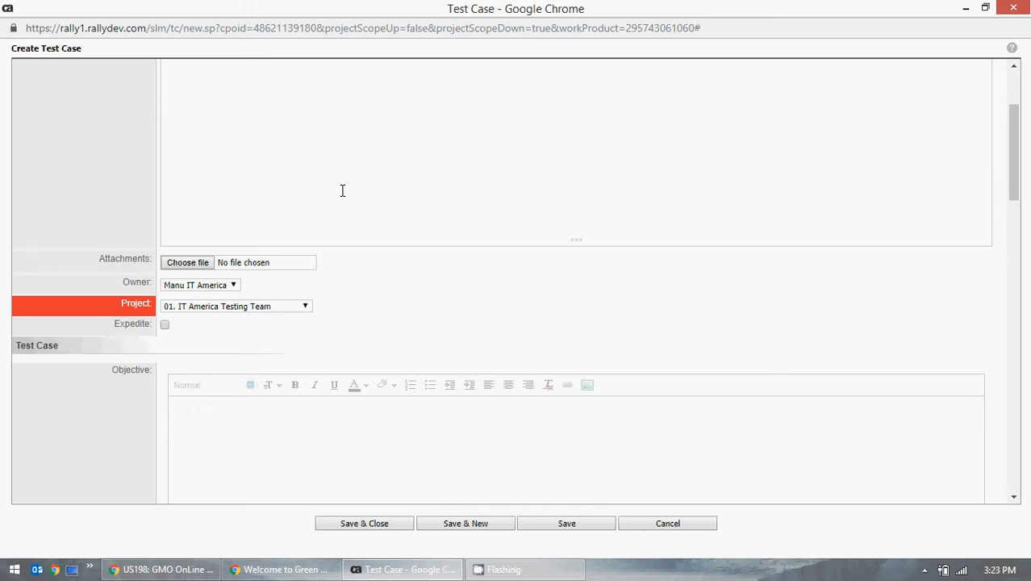
scroll(317, 192, "down", 2)
scroll(315, 192, "up", 3)
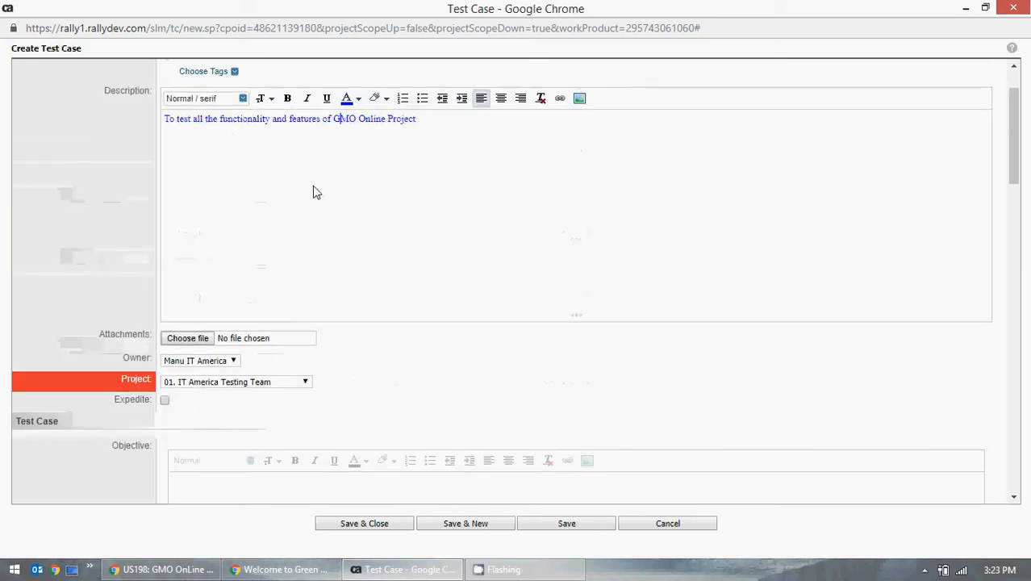
scroll(315, 192, "up", 1)
scroll(315, 295, "down", 4)
Step: Copy the formatted description text into the test case's Objective
left_click(260, 316)
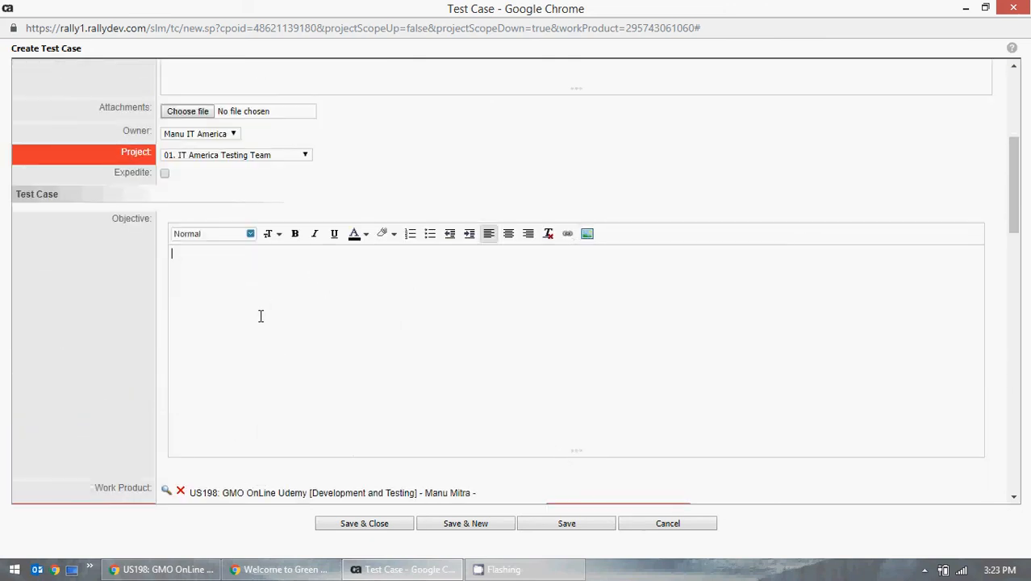
scroll(198, 305, "up", 4)
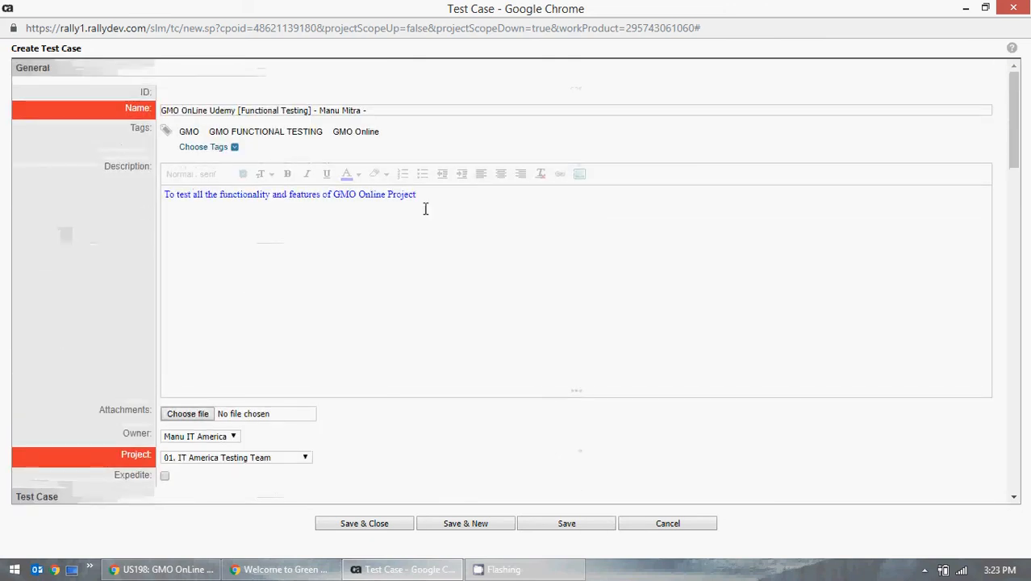
left_click_drag(429, 196, 16, 198)
key("ctrl+c")
scroll(375, 302, "down", 5)
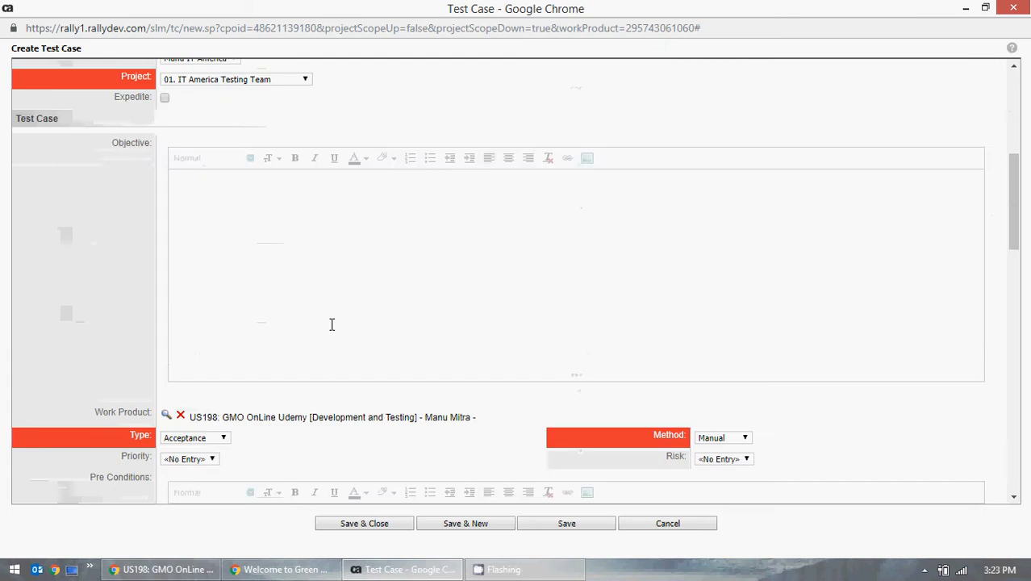
left_click(270, 279)
key("ctrl+v")
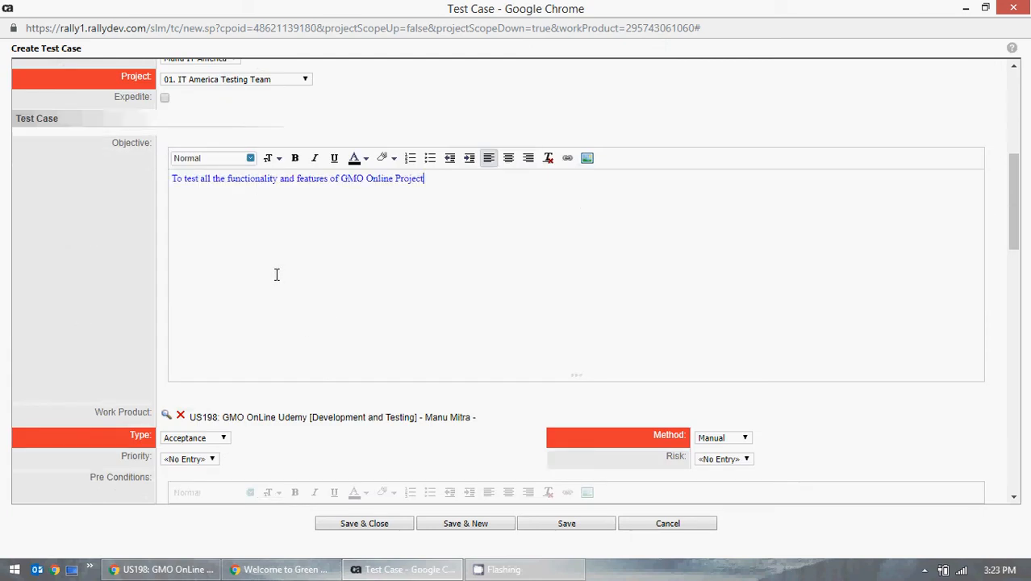
Step: Replace the description text with "Functional Test Cases for GMO OnLine"
scroll(275, 271, "up", 5)
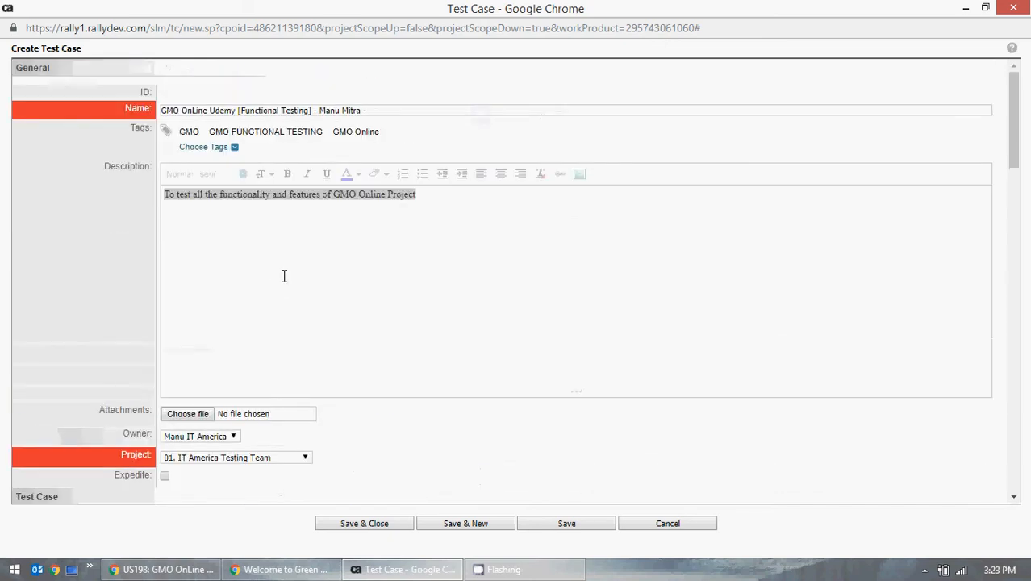
left_click(464, 225)
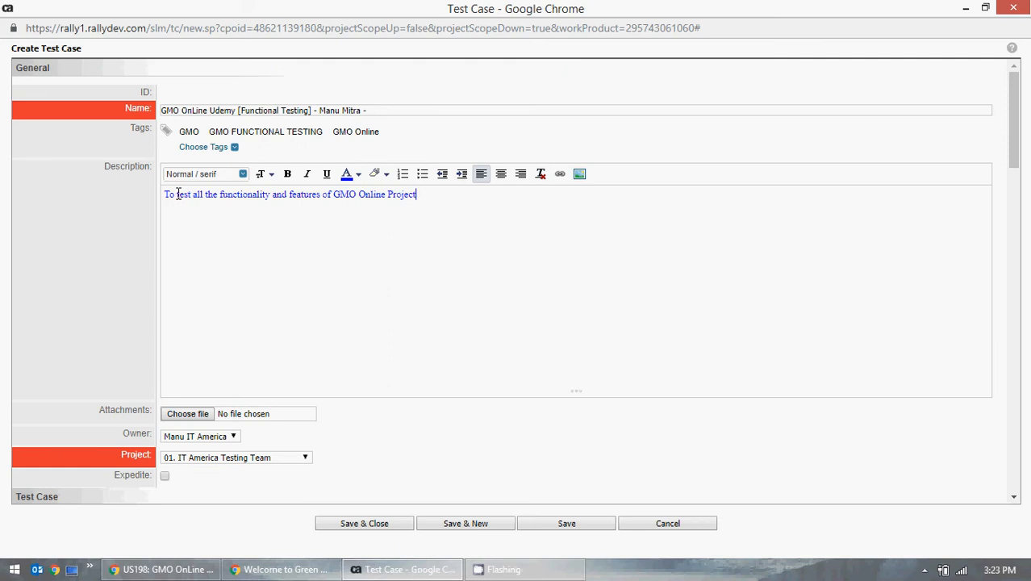
key("ctrl+a")
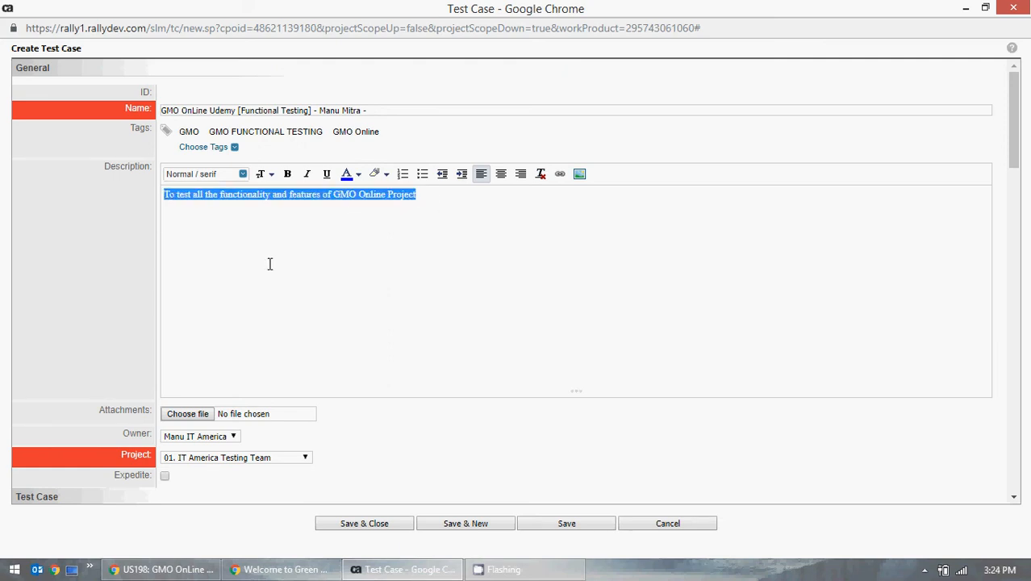
type("Functional ")
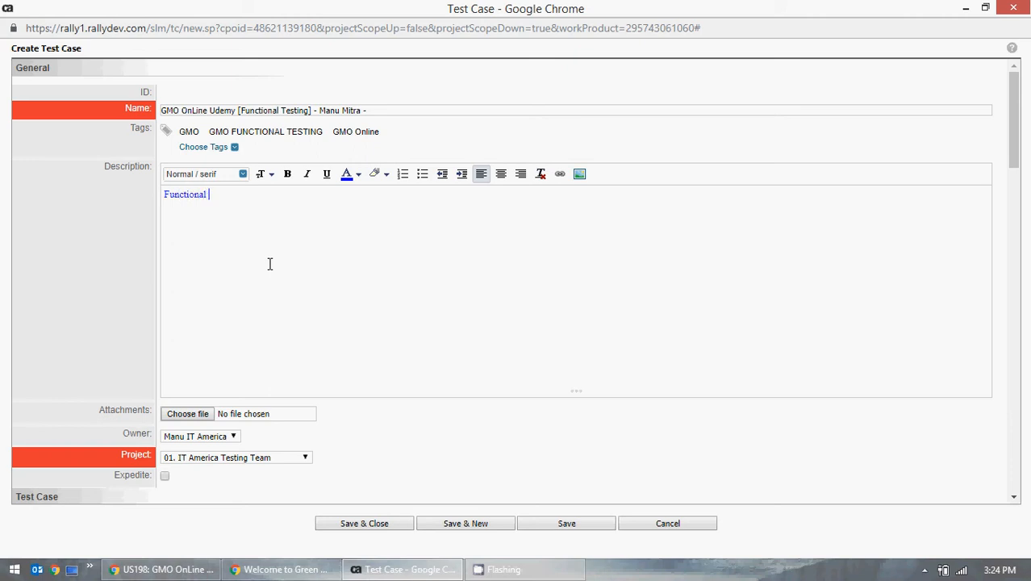
type("Test Cases for GMO OnL")
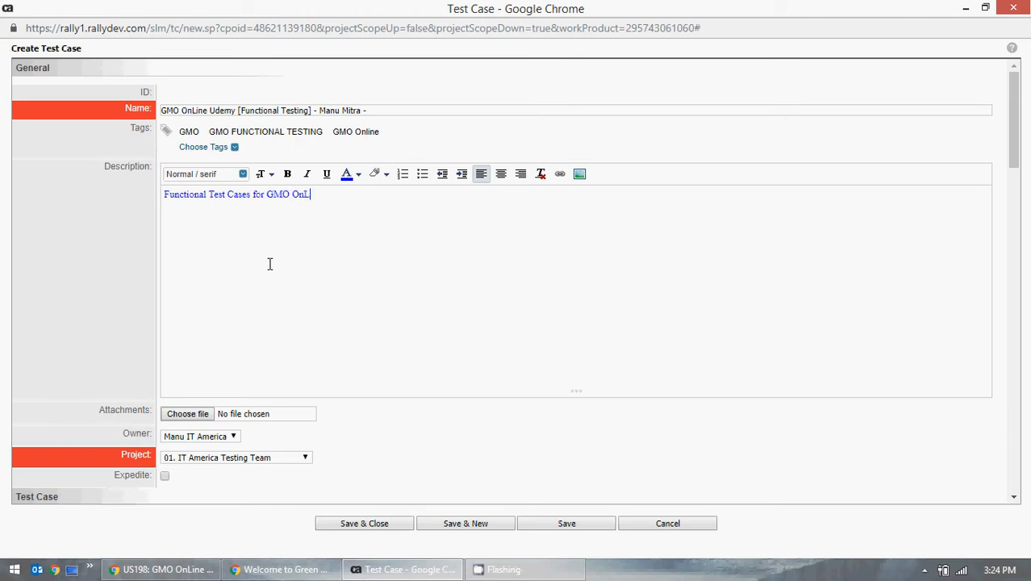
type("ine")
Step: Examine the Expedite option, the projects available for the test case, and the fields following its objective
scroll(323, 325, "down", 2)
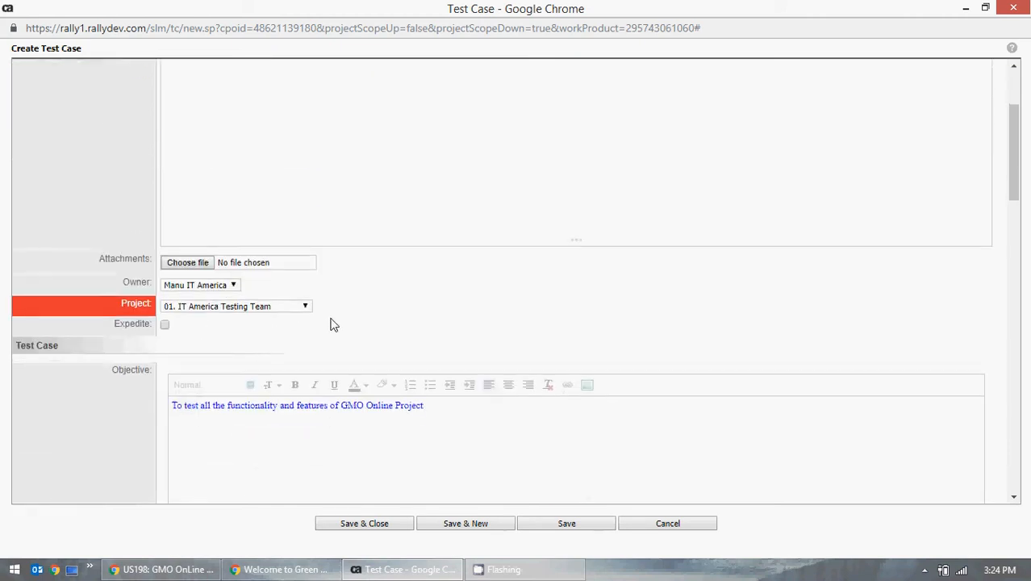
scroll(386, 318, "down", 4)
scroll(386, 317, "down", 1)
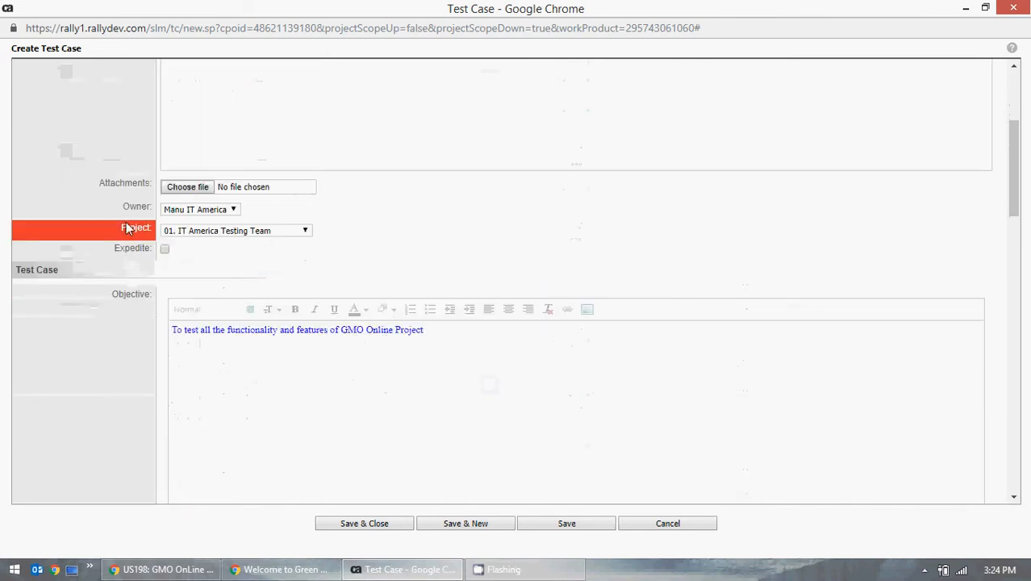
left_click(166, 250)
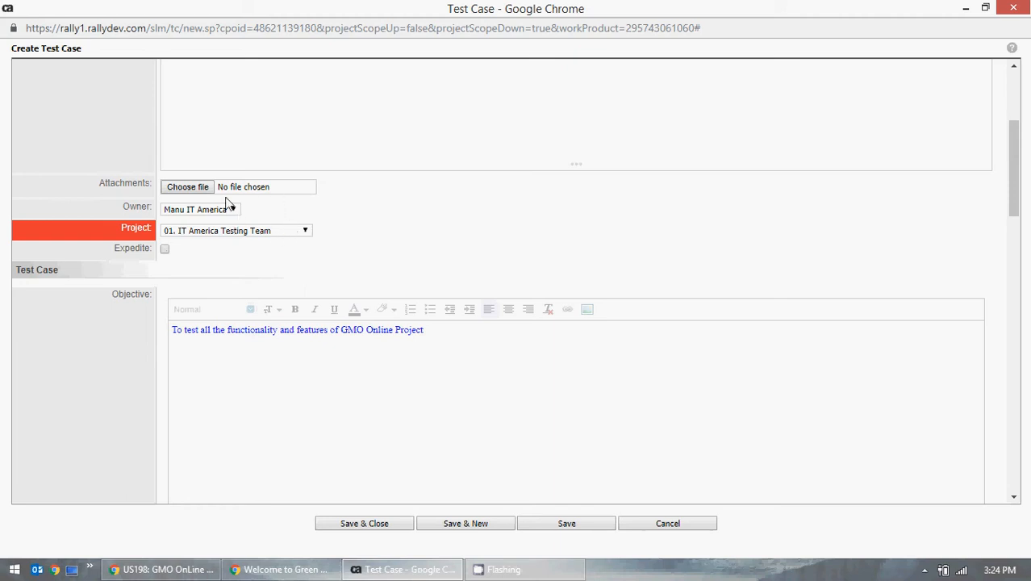
left_click(255, 234)
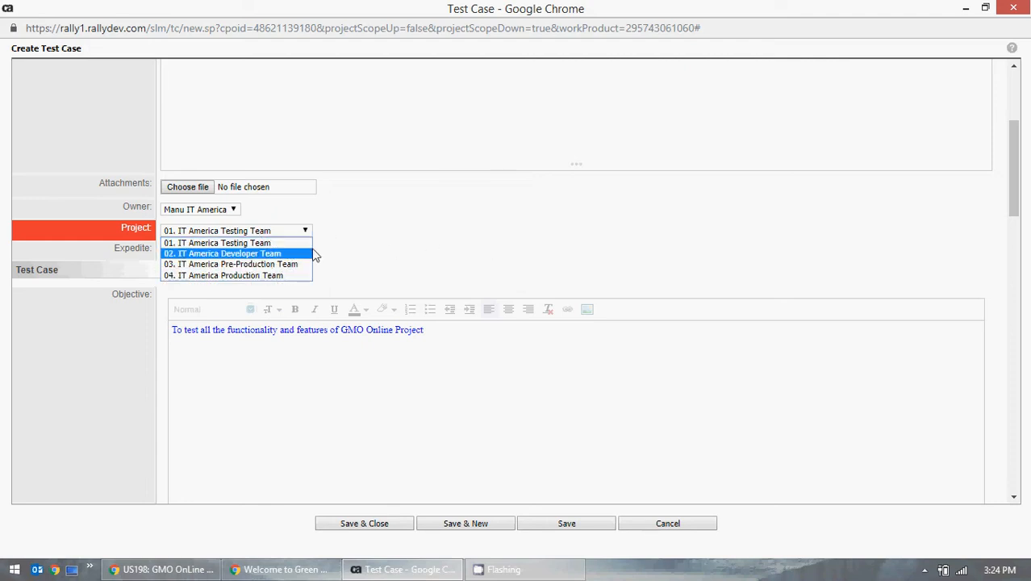
left_click(419, 239)
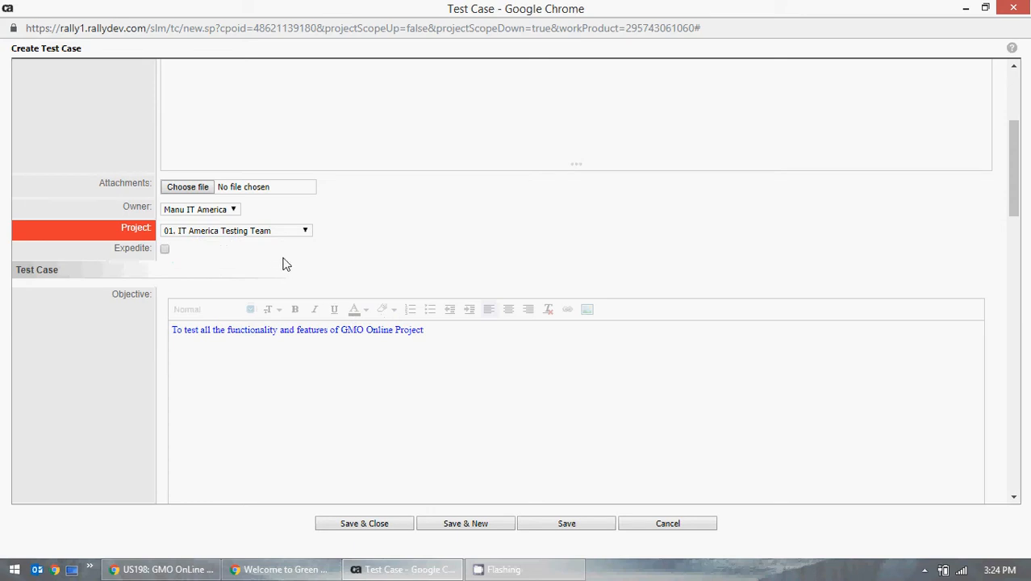
scroll(281, 274, "down", 1)
scroll(283, 298, "down", 2)
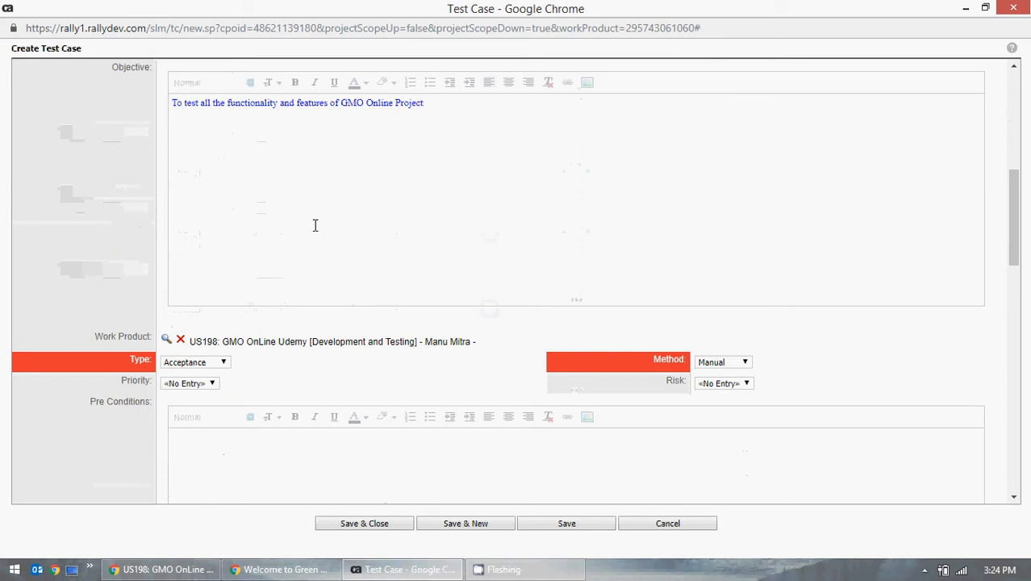
Step: Set the test case's type to Functional and its method to Manual, keeping US198 as the work product
scroll(315, 223, "down", 2)
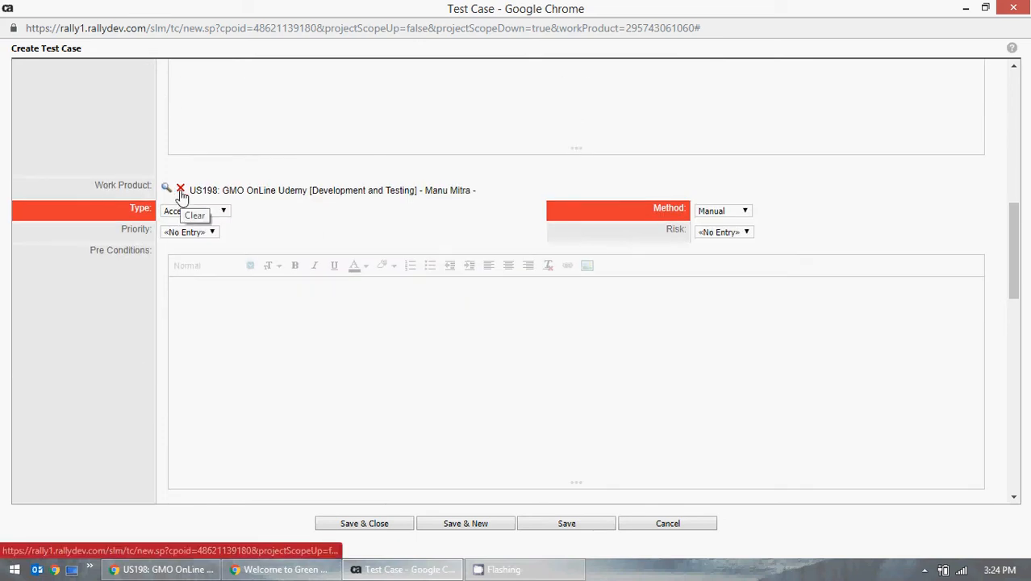
left_click_drag(224, 194, 477, 204)
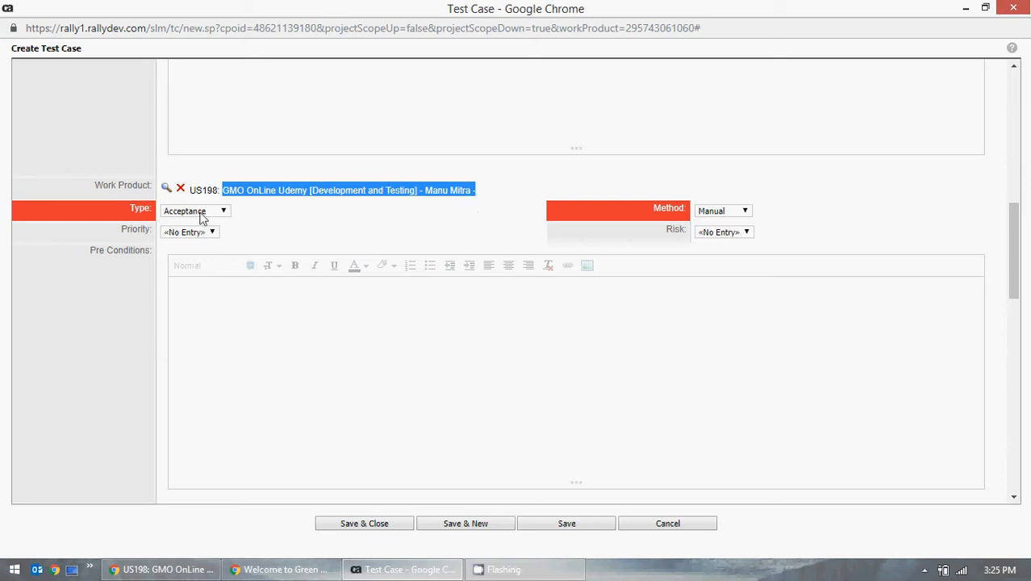
left_click_drag(190, 191, 451, 208)
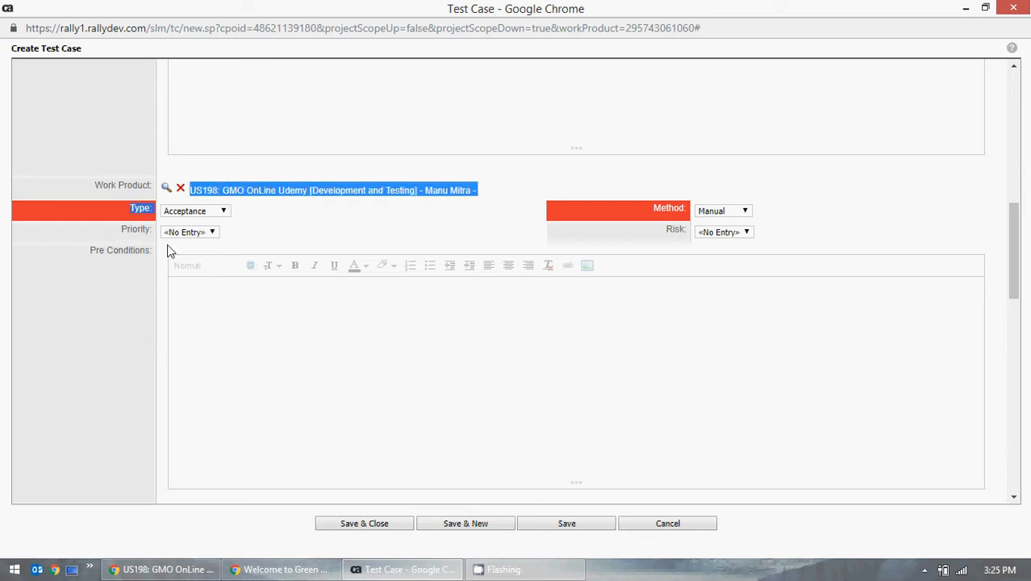
left_click(247, 230)
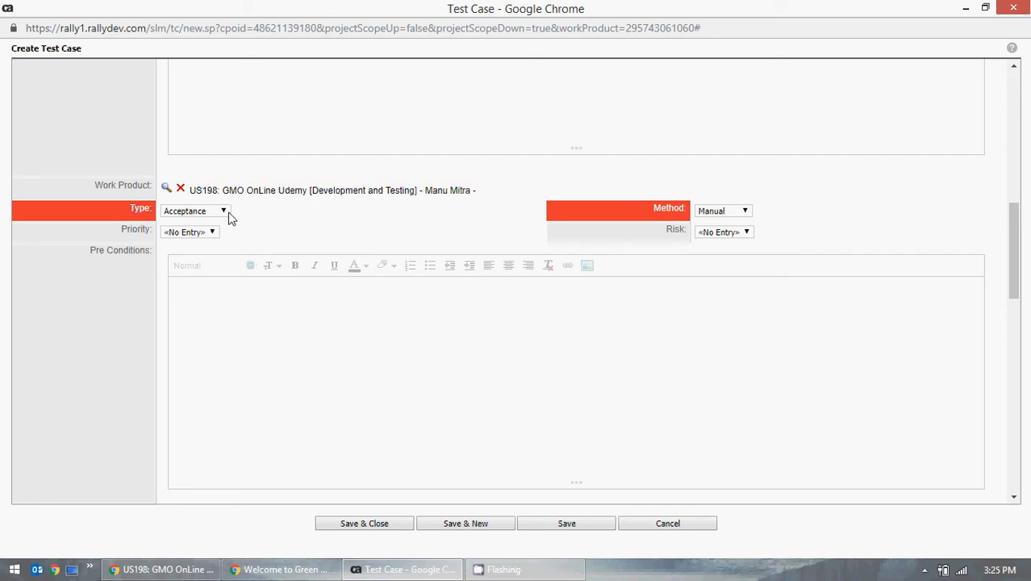
left_click(228, 213)
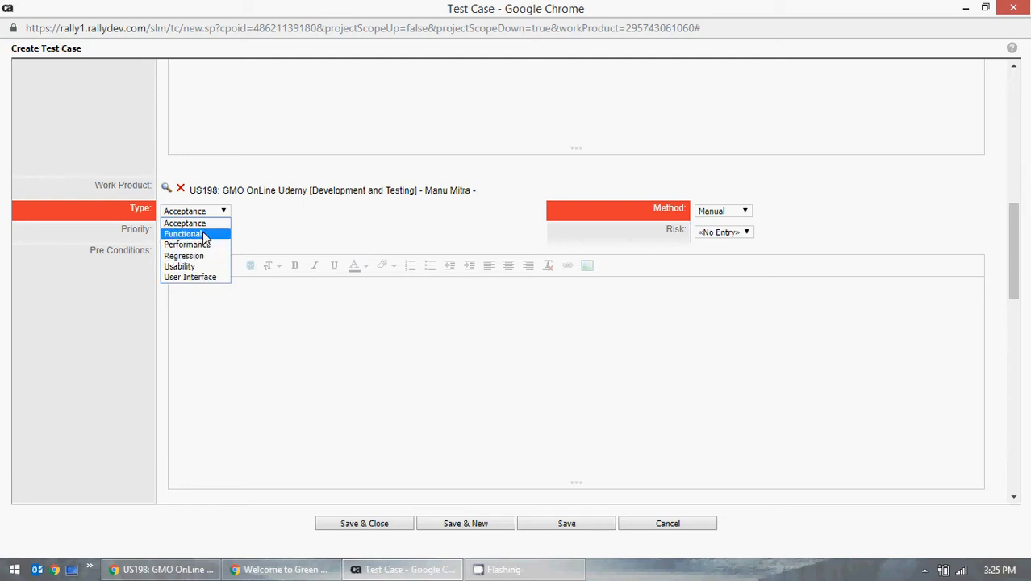
left_click(203, 235)
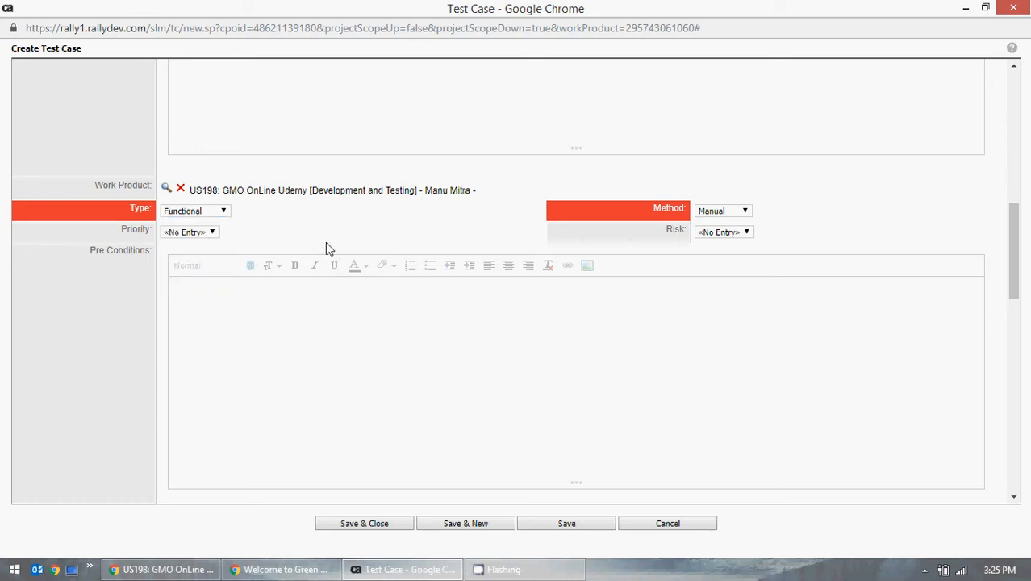
left_click(734, 212)
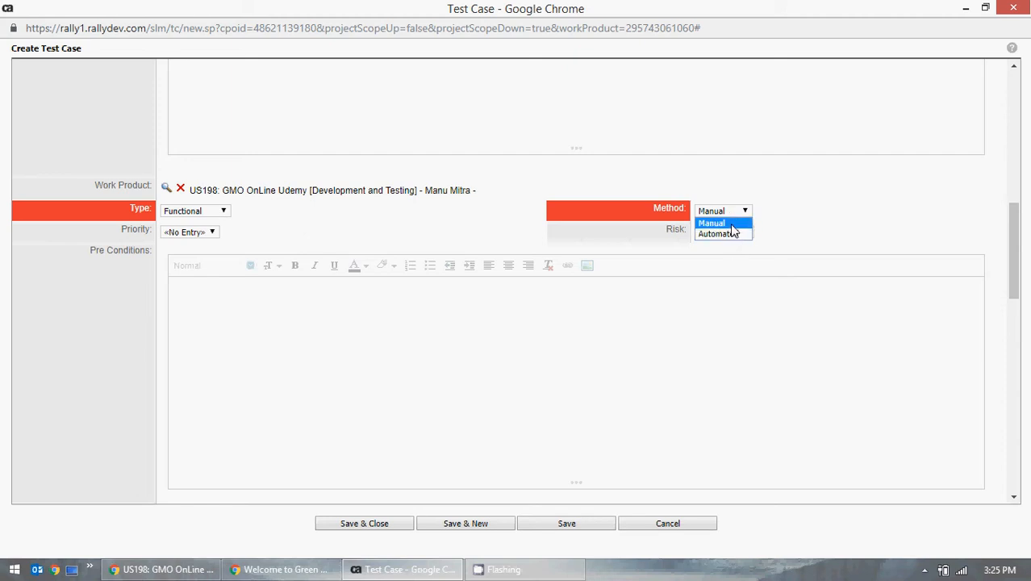
left_click(726, 225)
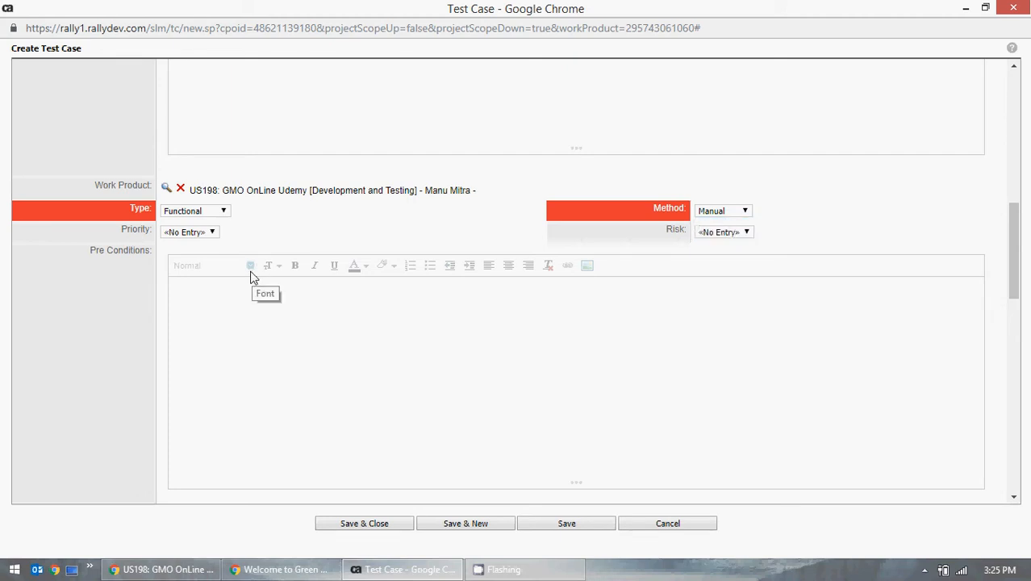
Step: Set the test case's priority to Important and its risk to Medium
left_click(211, 234)
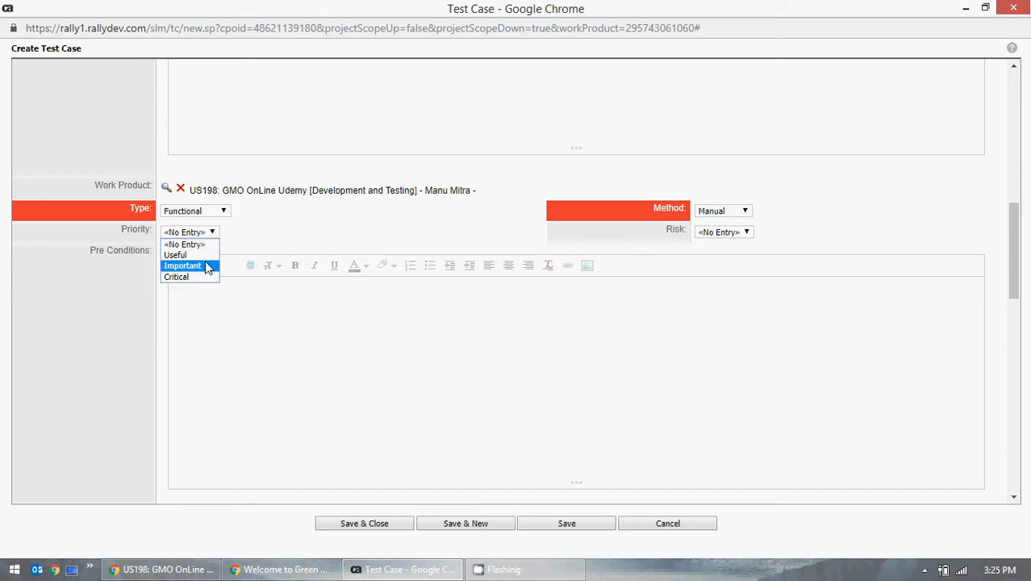
left_click(207, 266)
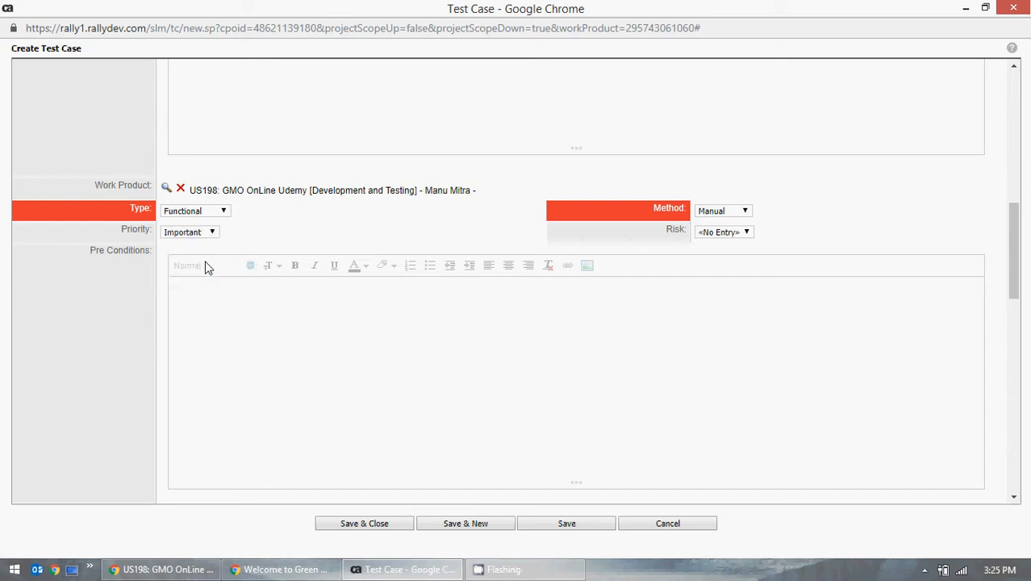
left_click(713, 233)
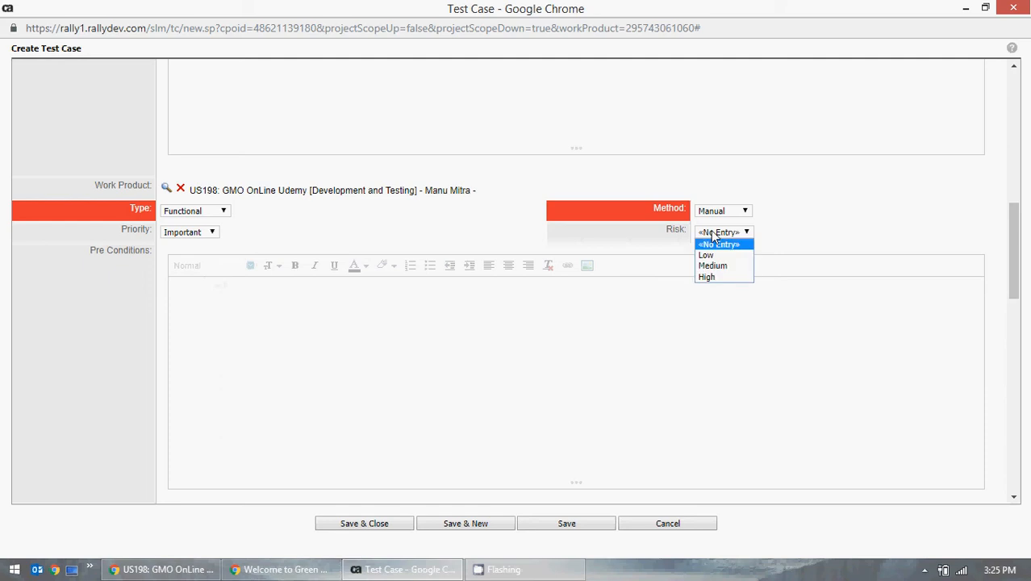
left_click(713, 265)
Step: Examine the test case's remaining fields and the choices available for its priority, keeping Important selected
scroll(564, 311, "down", 2)
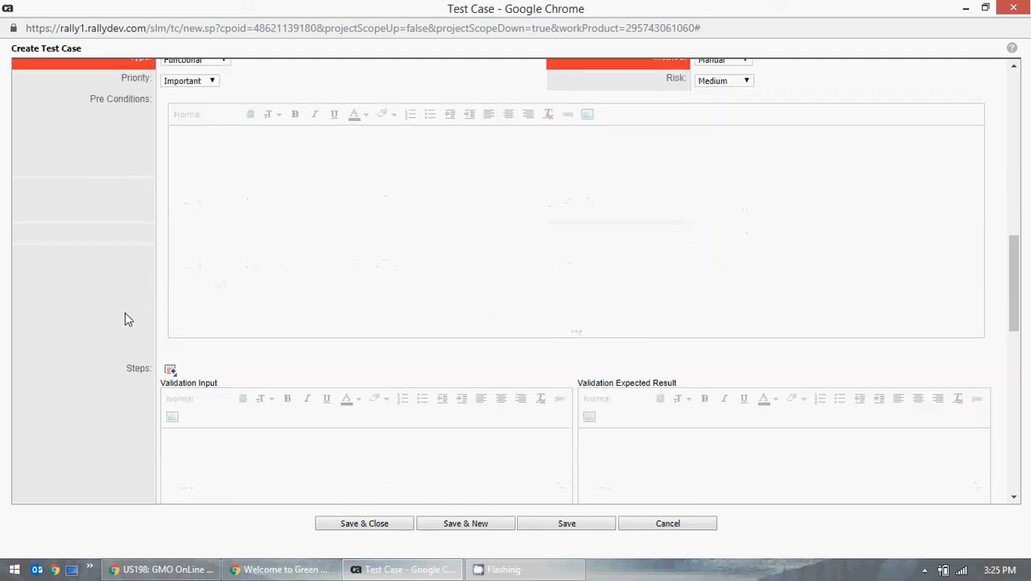
scroll(34, 313, "down", 8)
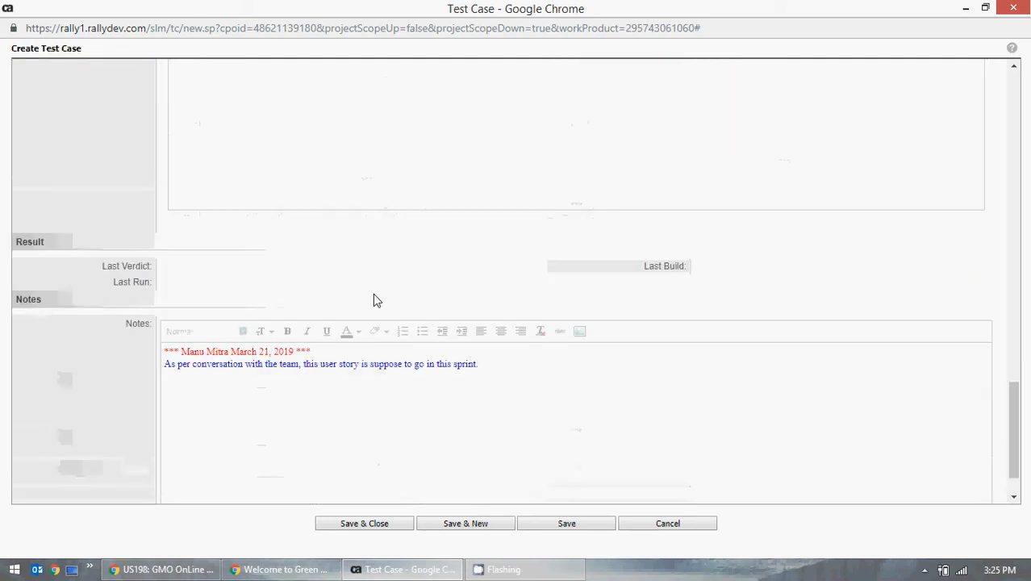
scroll(373, 300, "up", 10)
scroll(260, 314, "down", 2)
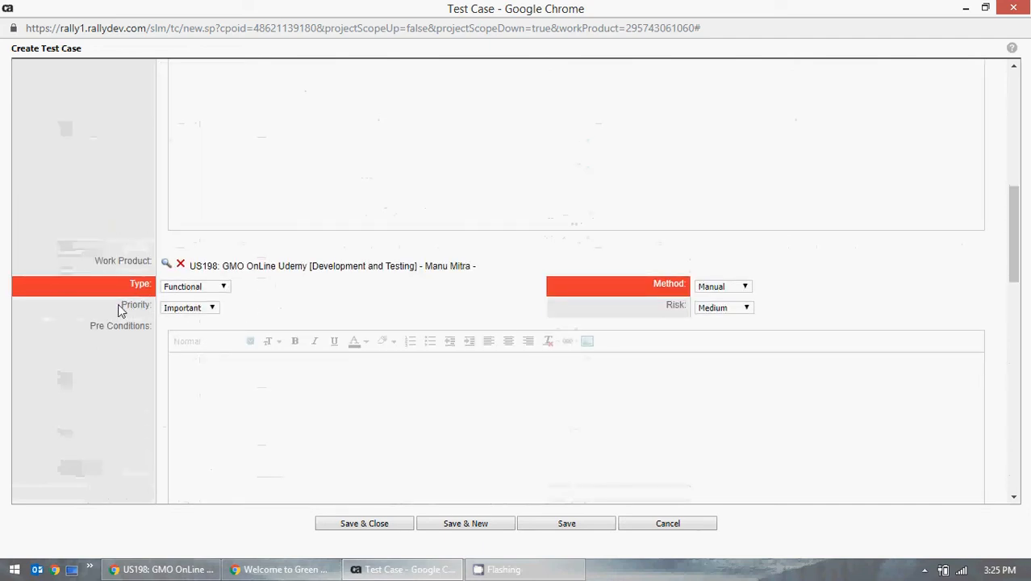
left_click_drag(119, 311, 154, 308)
left_click(461, 420)
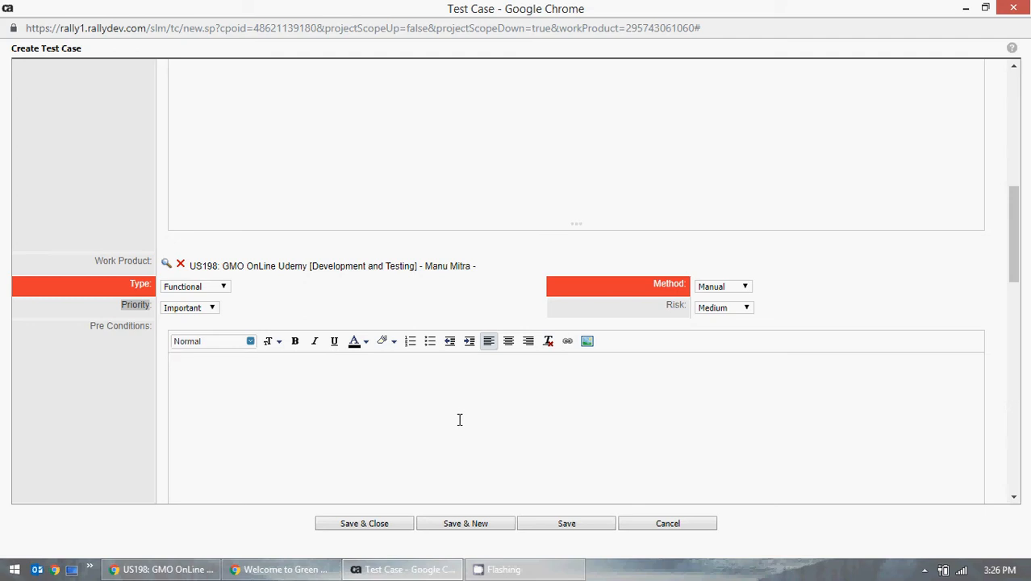
left_click(459, 420)
mouse_move(150, 305)
left_mouse_down()
mouse_move(108, 299)
mouse_move(152, 304)
left_mouse_up()
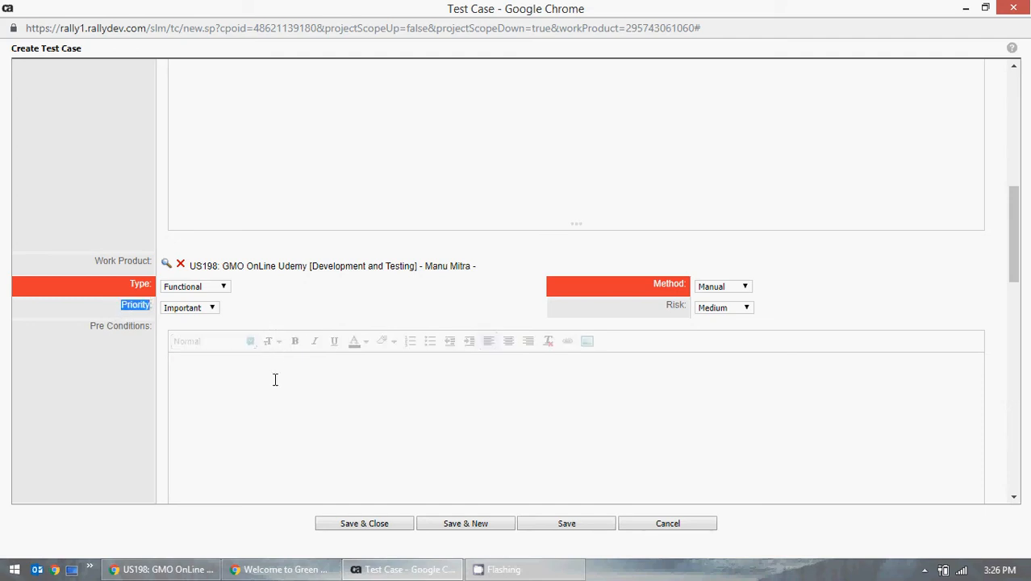
left_click(201, 313)
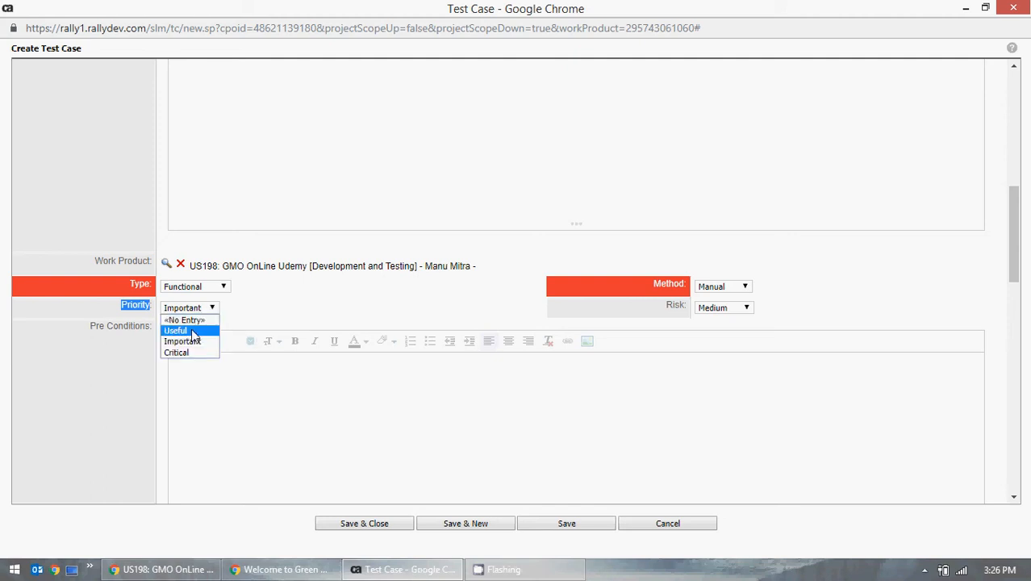
left_click(184, 341)
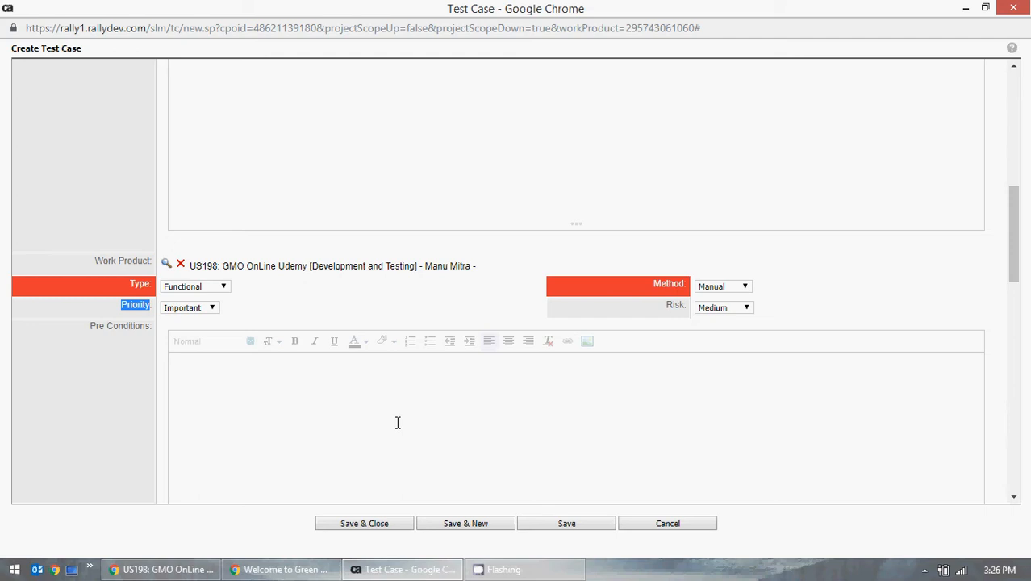
left_click(192, 307)
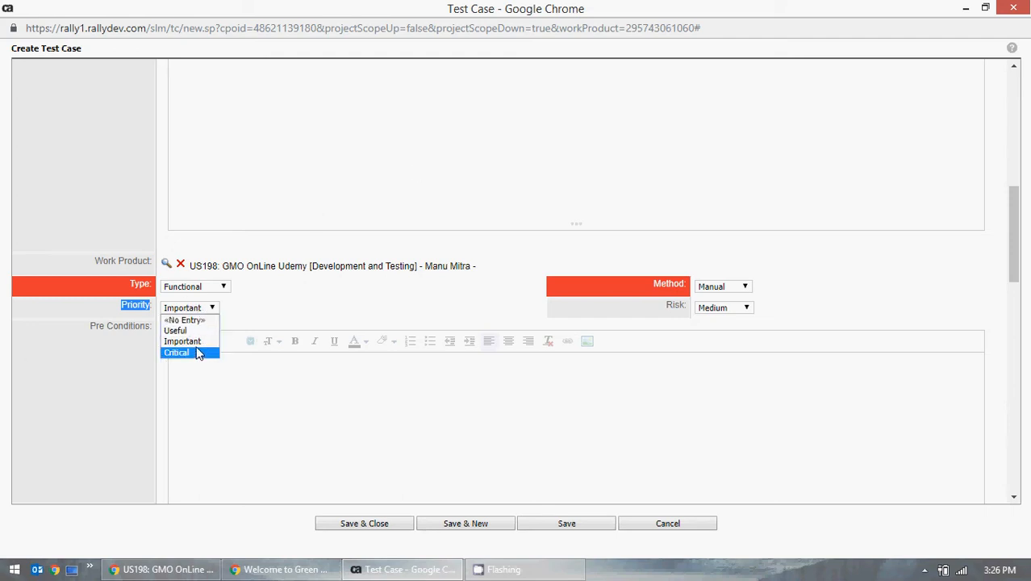
left_click(195, 340)
Step: Enter the preconditions "1) Code should be deployed in Test Environment" and "2) Smoke should be completed" on separate lines
left_click(265, 389)
scroll(345, 410, "down", 3)
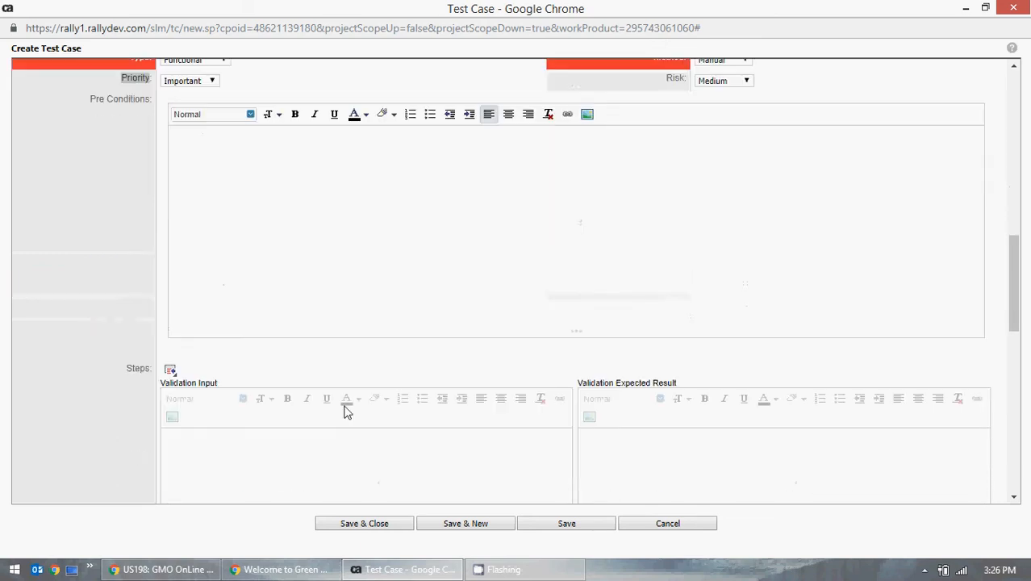
scroll(315, 329, "up", 1)
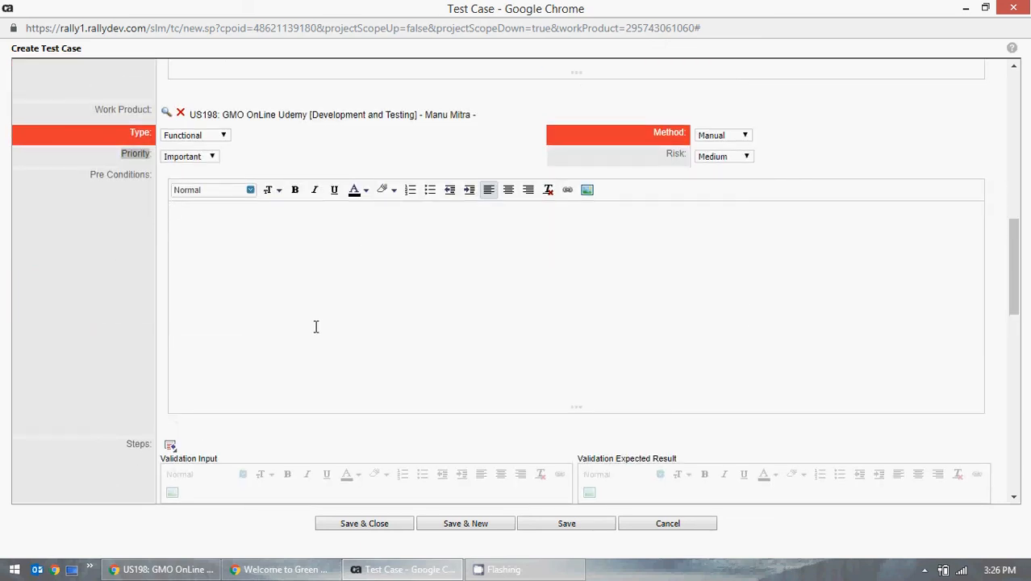
type("Code should be deployed ")
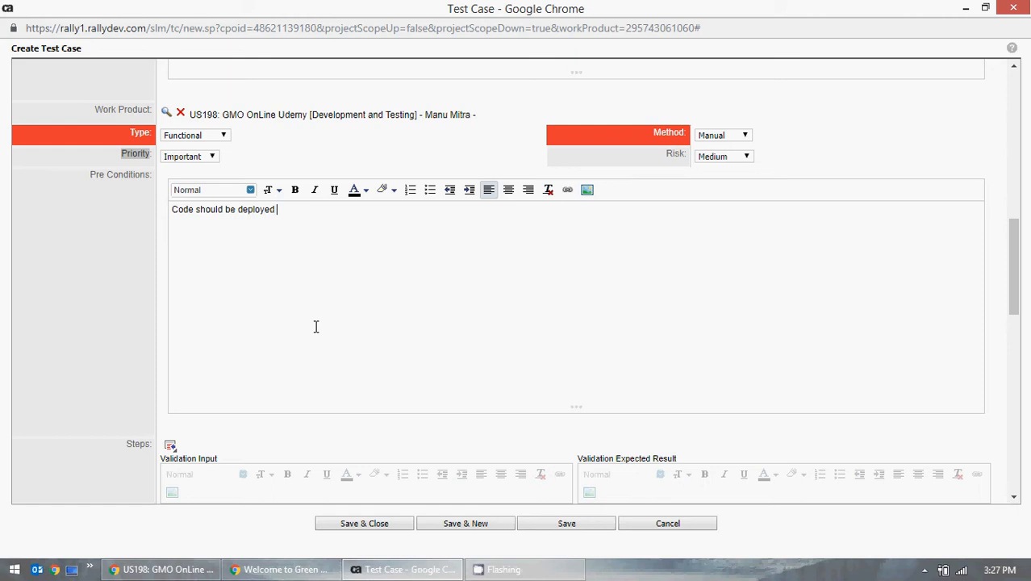
type("in Test Environment")
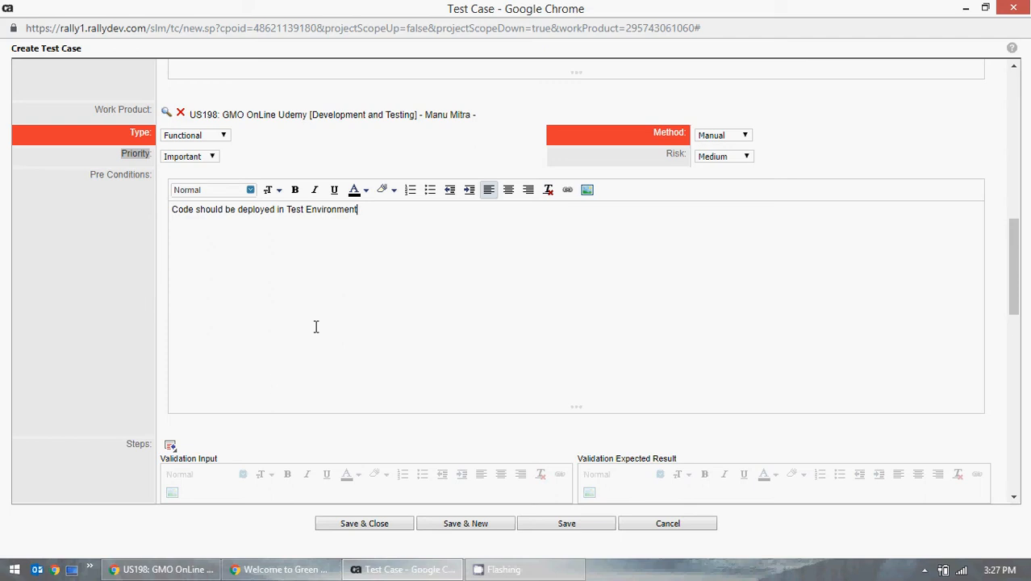
key("Up")
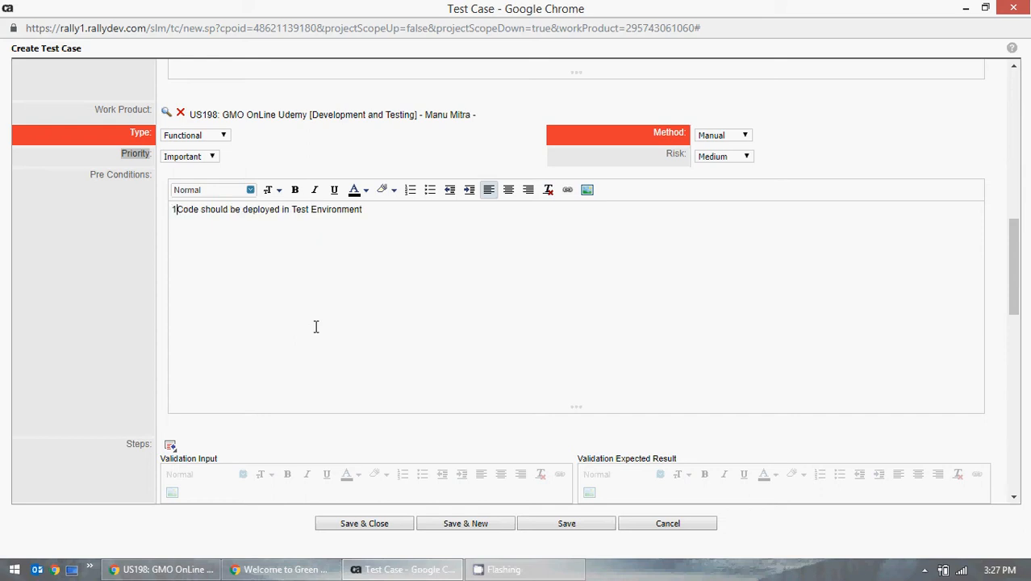
type("1)")
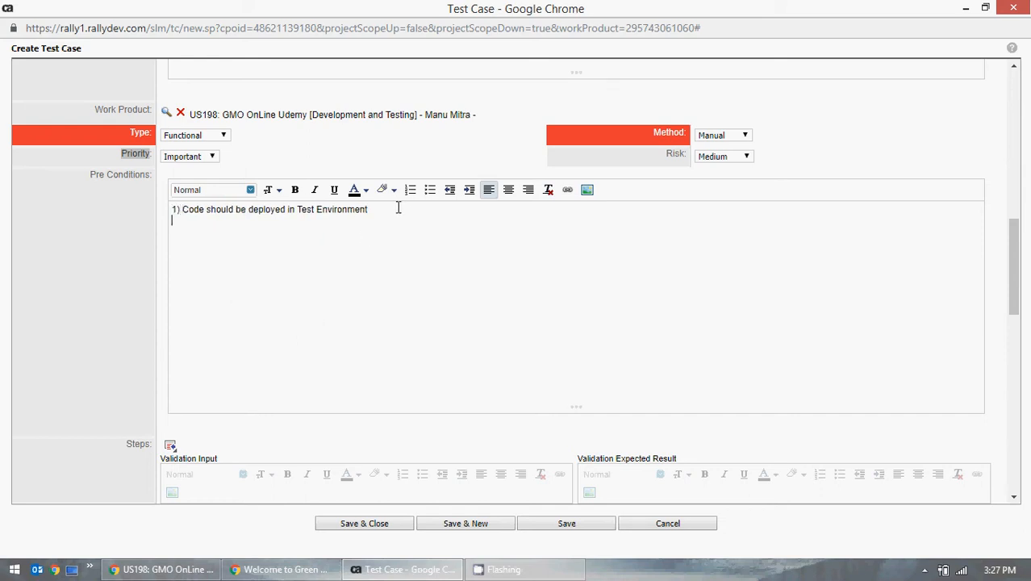
left_click(398, 208)
key("Return")
type("2)")
type("Smoke should be")
type("completed")
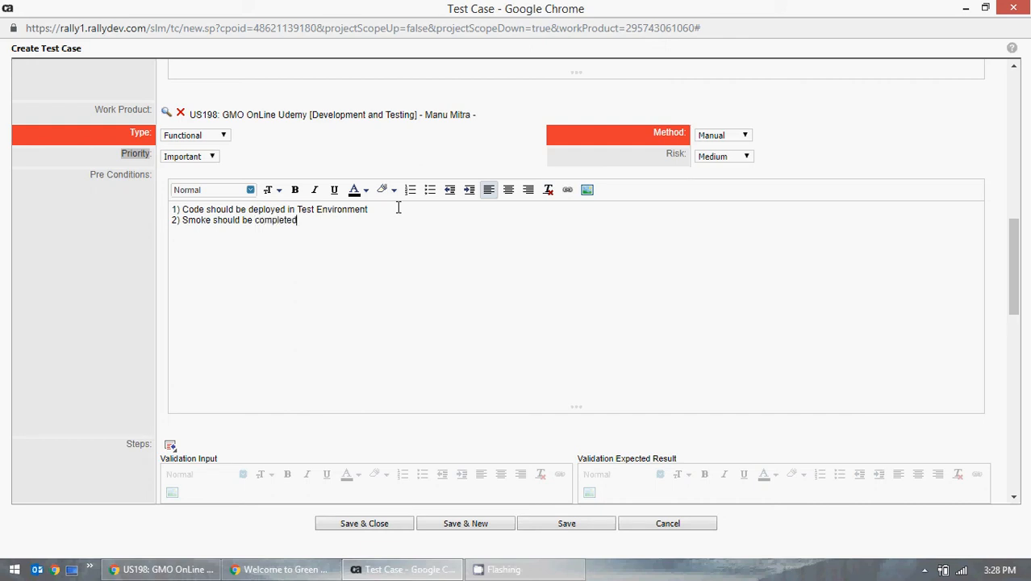
Step: Format both precondition lines with a serif font, a slightly larger text size and blue colour
left_click_drag(300, 222, 143, 202)
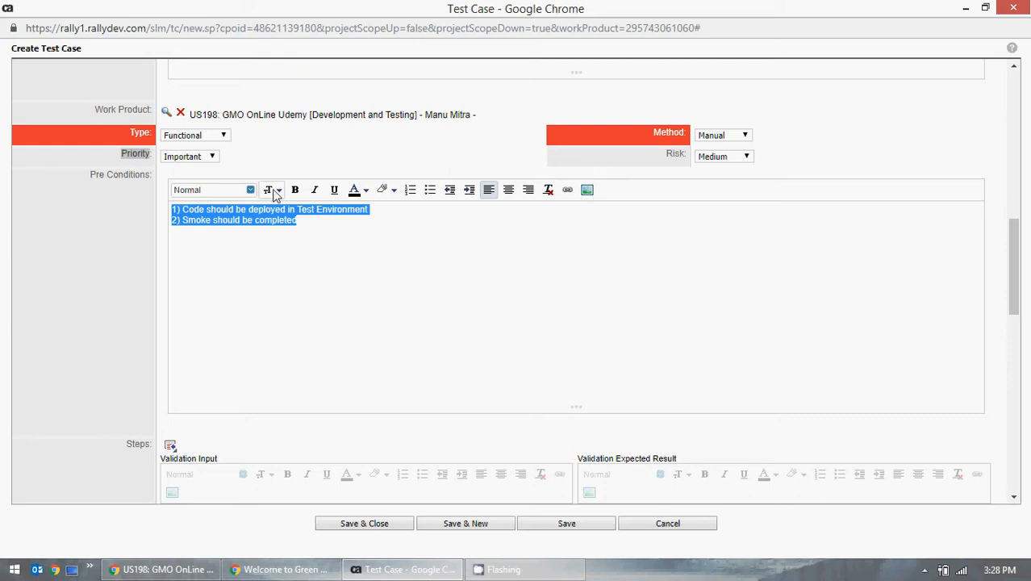
left_click(247, 189)
left_click(194, 219)
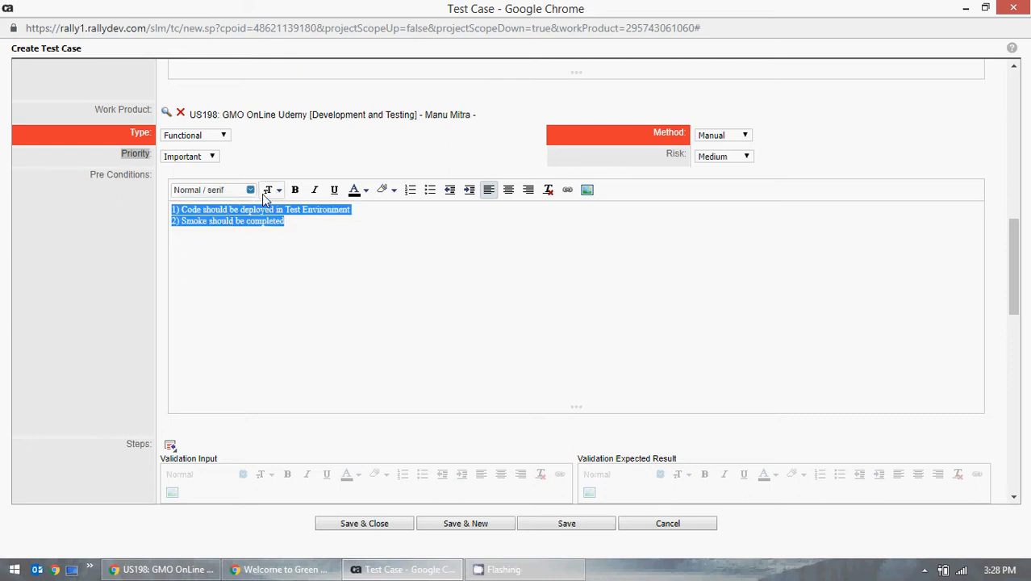
left_click(266, 192)
left_click(278, 218)
left_click(357, 191)
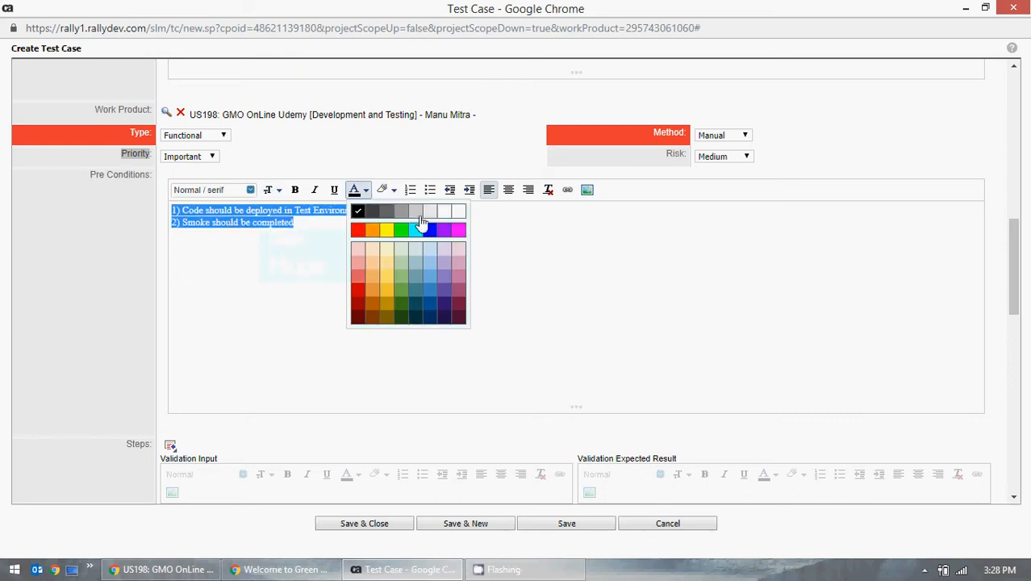
left_click(427, 229)
left_click(331, 230)
Step: Examine the Steps fields for validation input and expected result, and the Post Conditions, Result and Notes sections
scroll(332, 230, "down", 1)
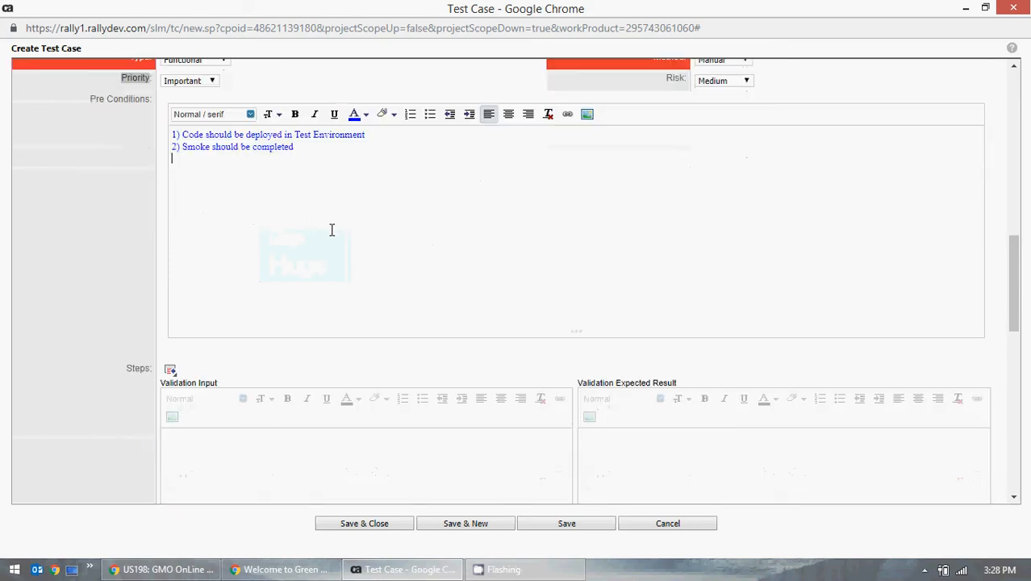
scroll(332, 230, "down", 2)
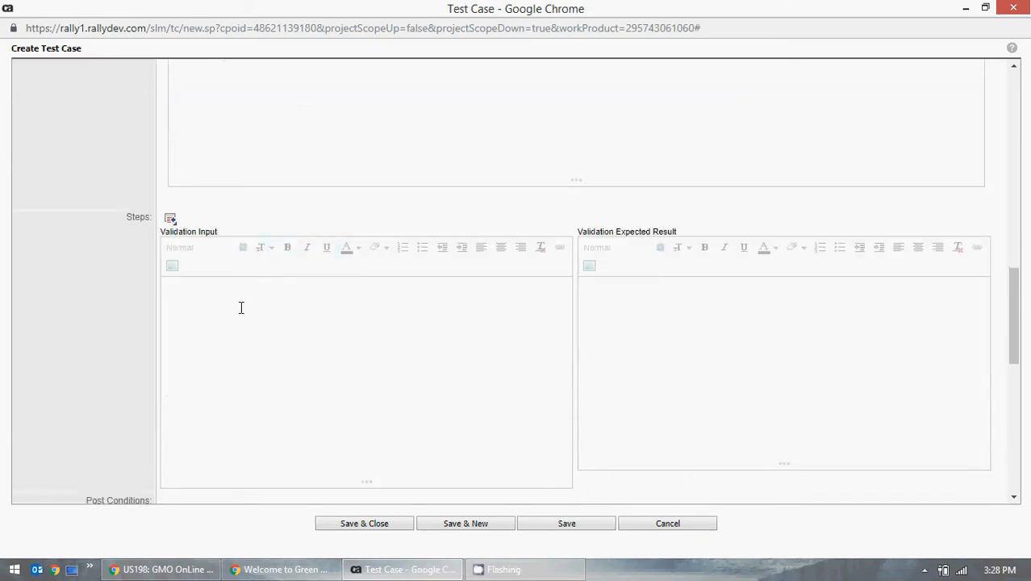
scroll(240, 308, "down", 2)
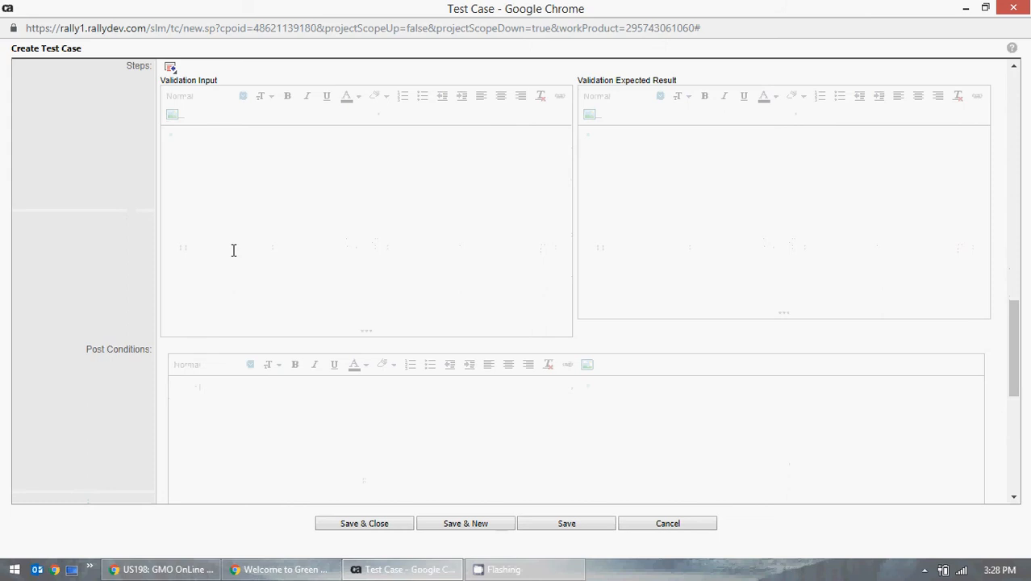
scroll(232, 248, "down", 1)
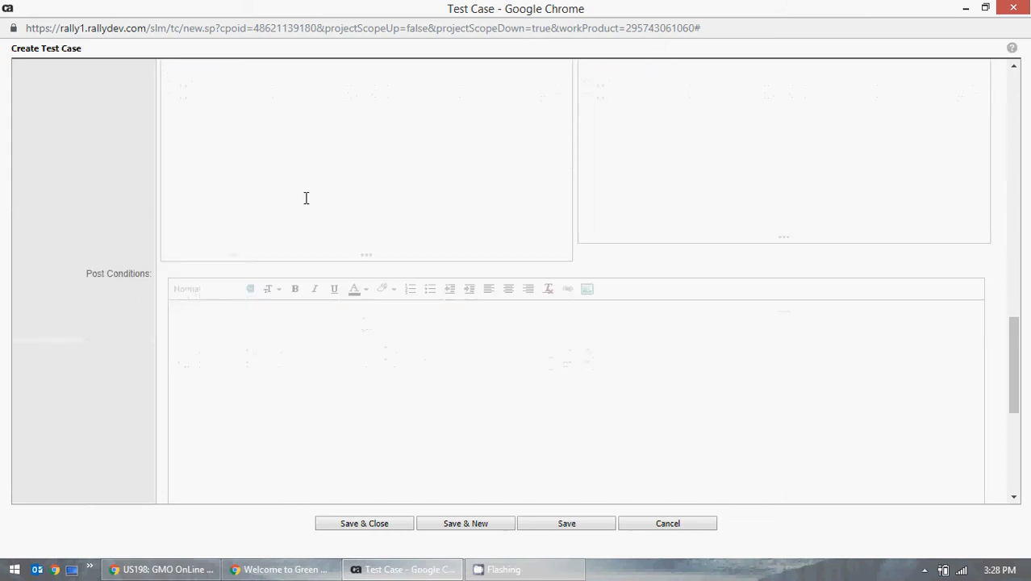
scroll(247, 361, "up", 3)
scroll(246, 362, "down", 5)
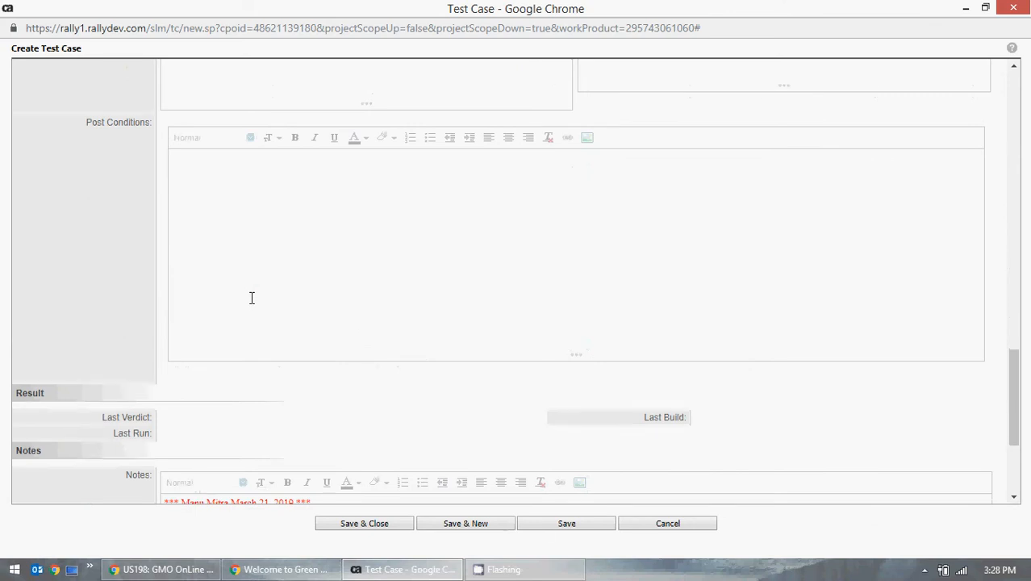
scroll(250, 291, "up", 1)
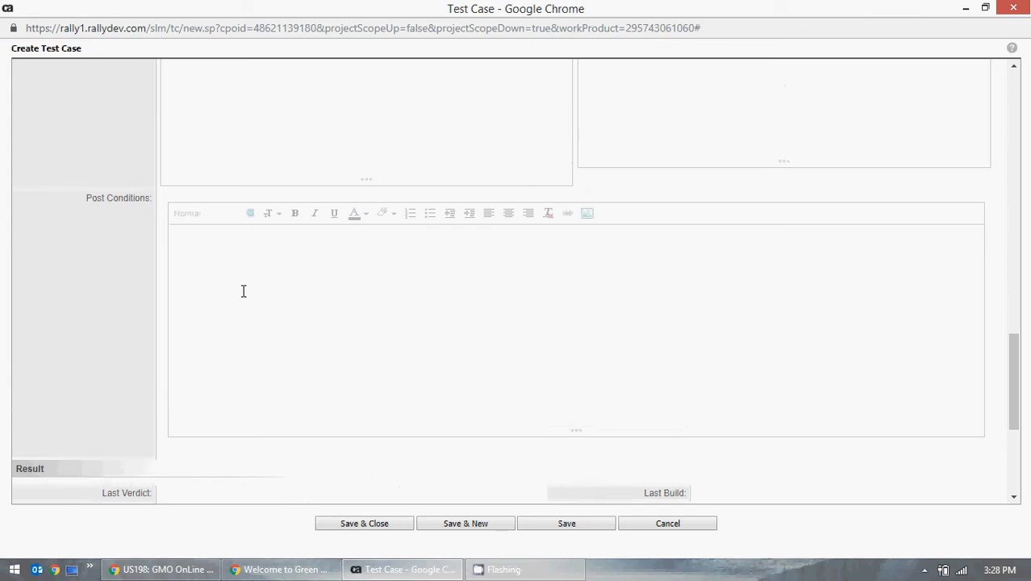
Step: Enter the post condition "1) Regression Testing should be completed" and start a second line reading "2) Code should"
left_click(243, 290)
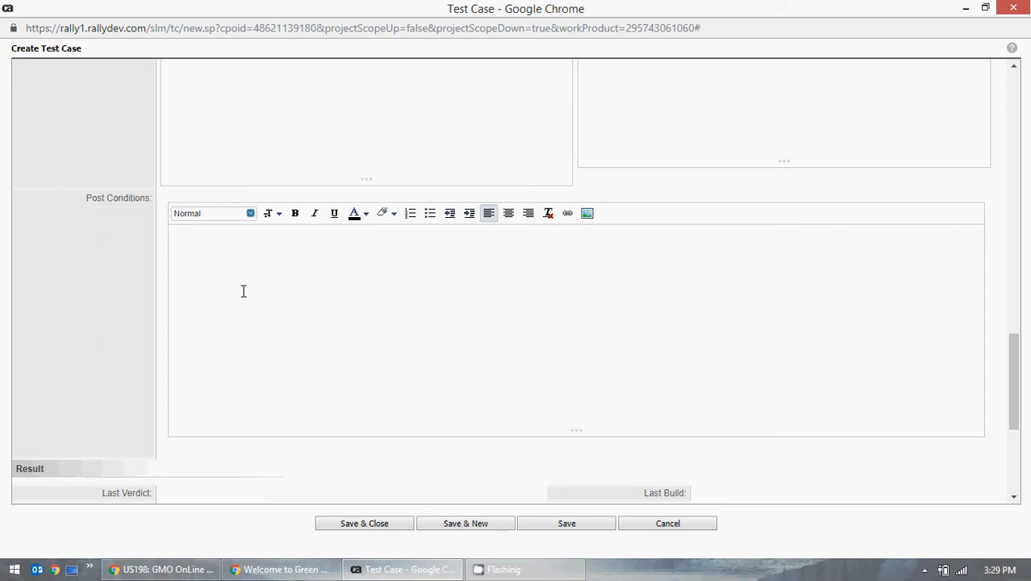
type("1) Res")
key("BackSpace")
type("gression Testing should ")
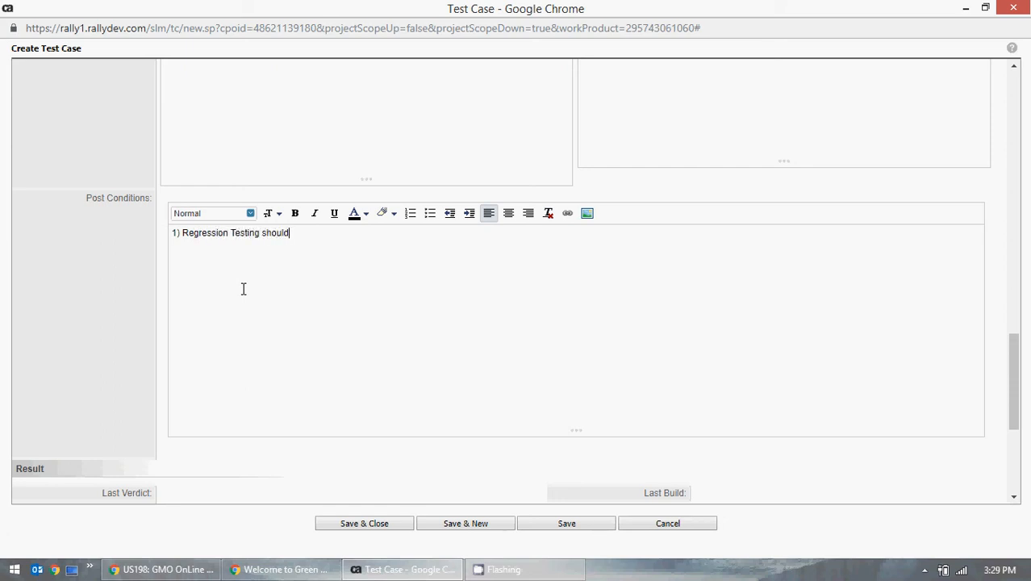
type("be completed")
key("Return")
type("2) Code")
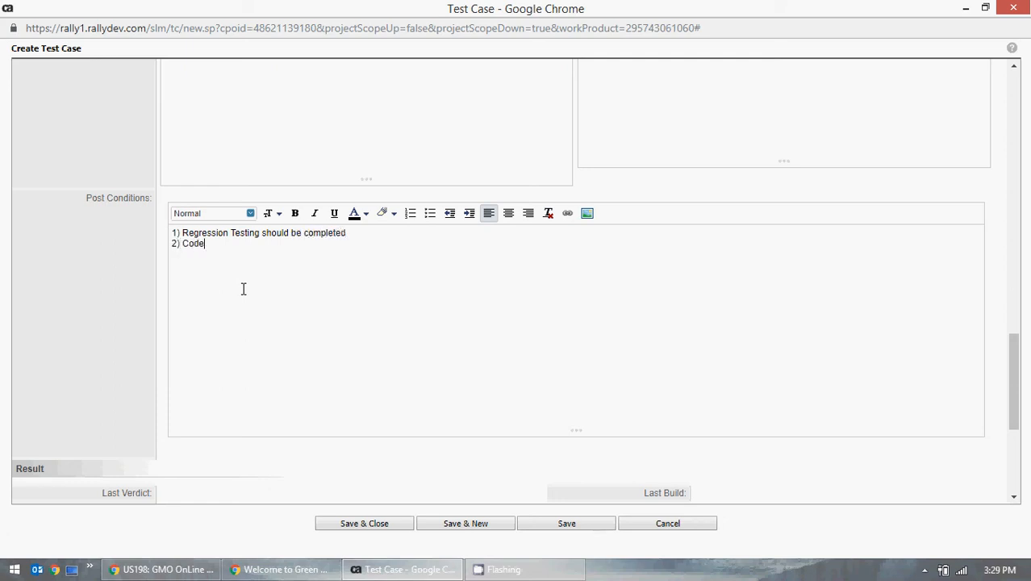
type(" should")
Step: Insert the line "2) Performance Testing should be completed" between the regression testing and code lines of the post conditions
key("Return")
type("2")
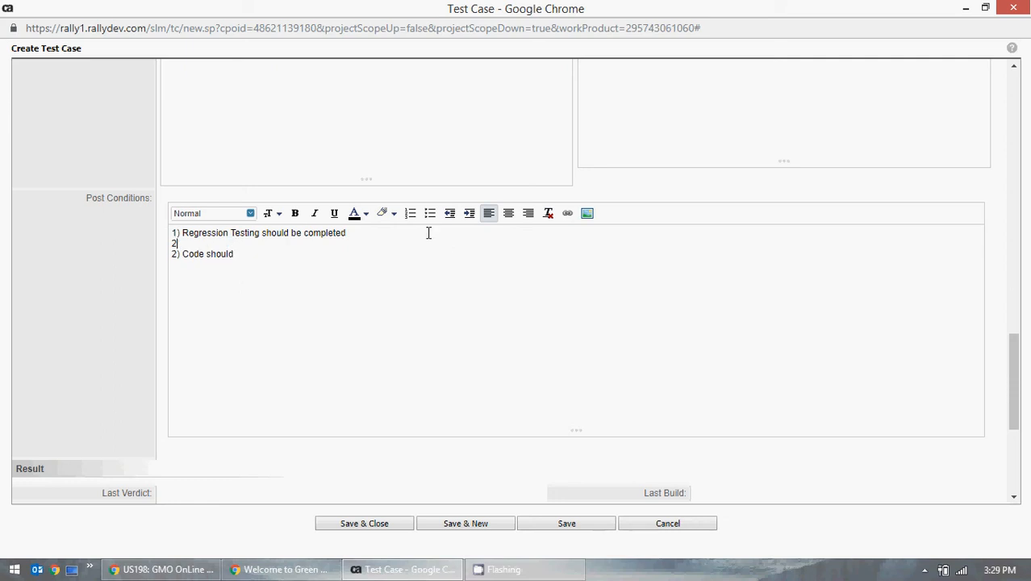
type(") Performance Testing ")
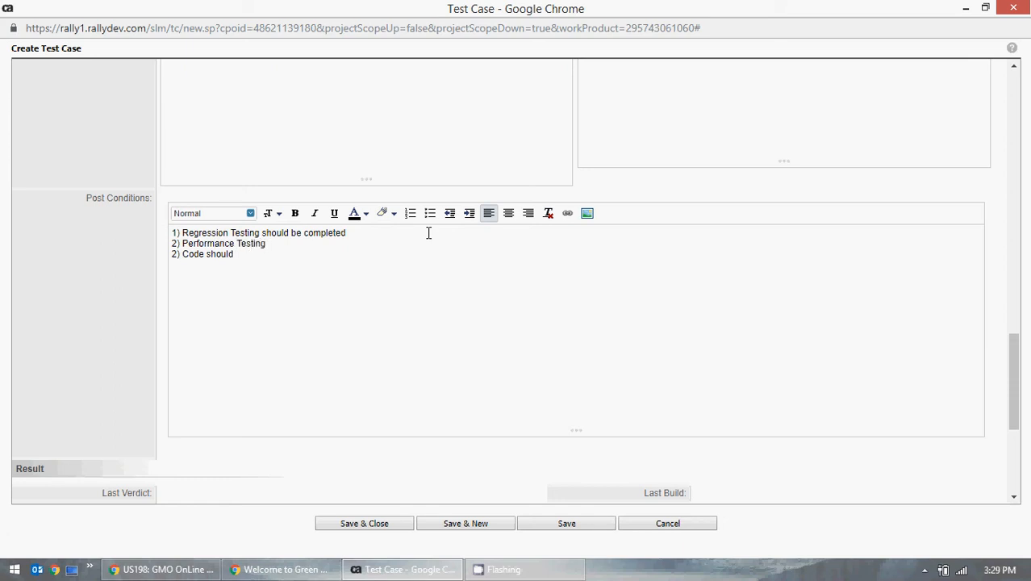
type("should be complete")
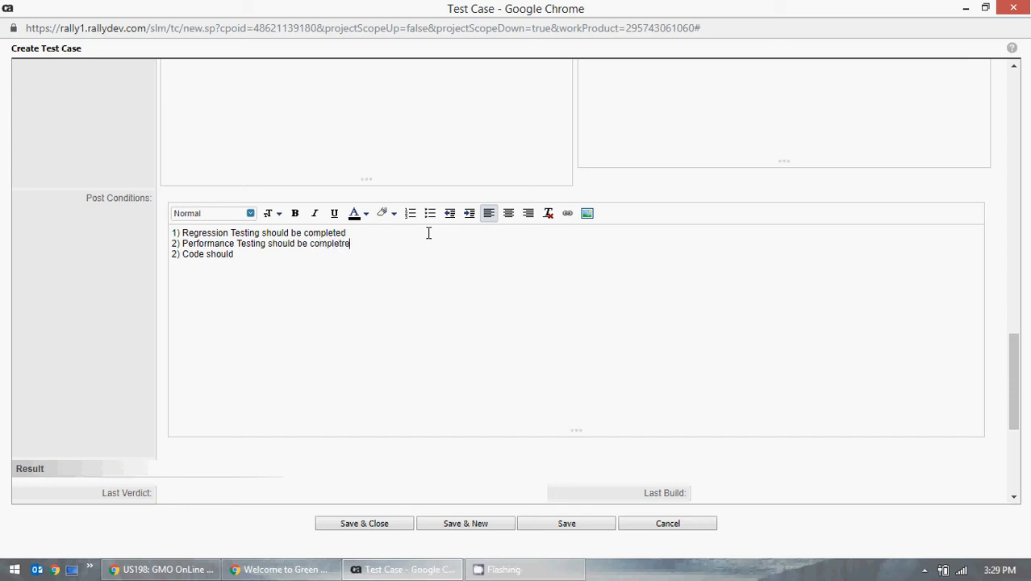
key("BackSpace")
type("ed")
Step: Renumber the last post condition as 3 and complete it to read "3) Code should be deployed in Production", with the spelling corrected
left_click(173, 255)
double_click(173, 255)
type("3")
left_click(256, 252)
type("be deploed in Prodution")
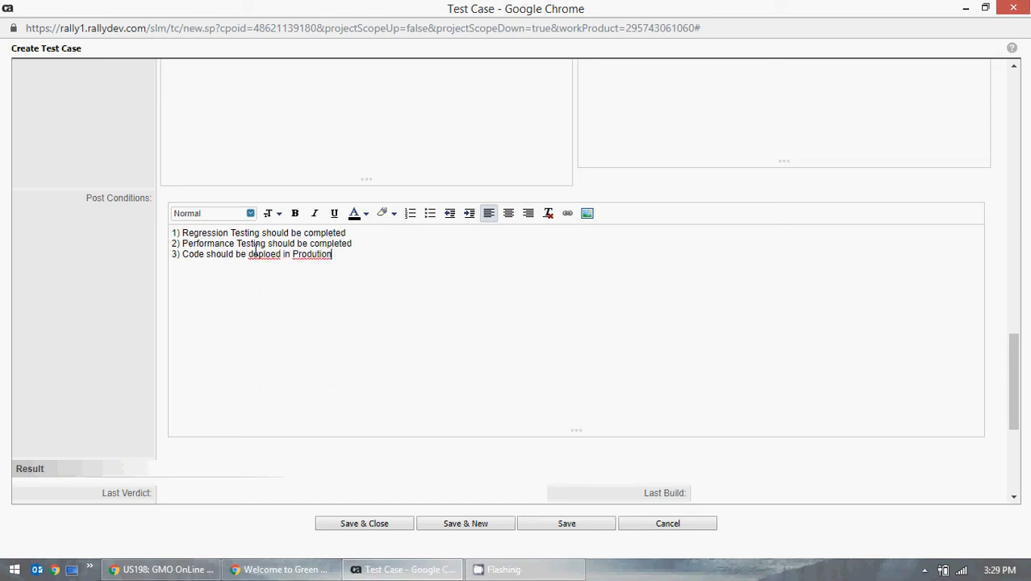
right_click(271, 254)
left_click(300, 281)
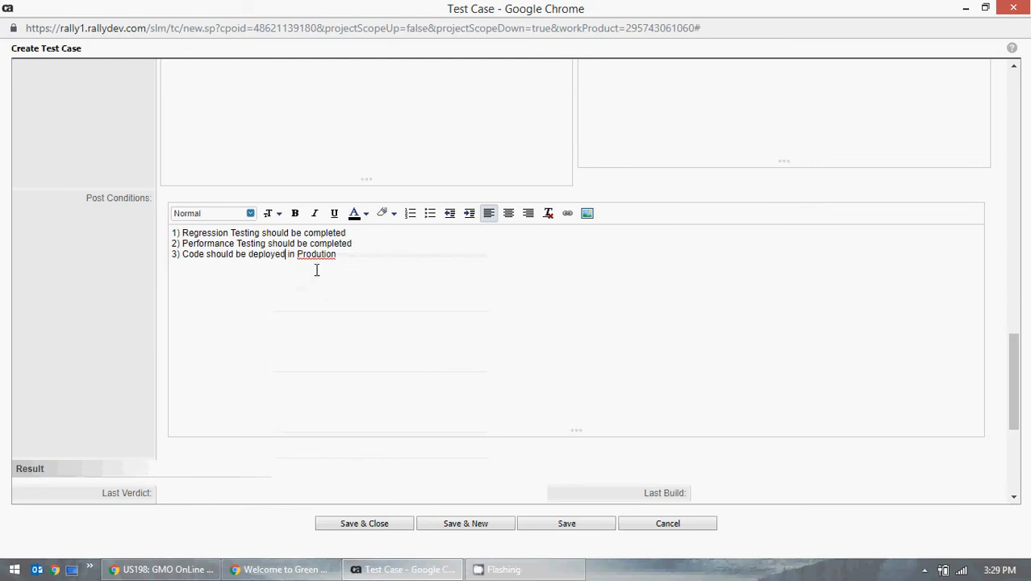
right_click(318, 255)
left_click(332, 269)
Step: Format all three post condition lines with a serif font, a slightly larger text size and blue colour
left_click_drag(351, 262, 172, 231)
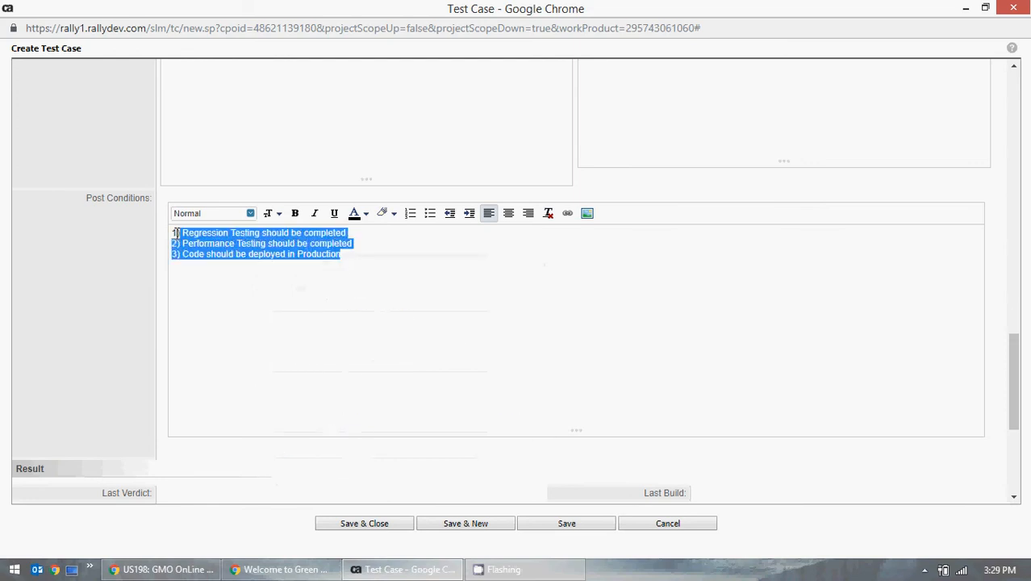
left_click(244, 212)
left_click(225, 244)
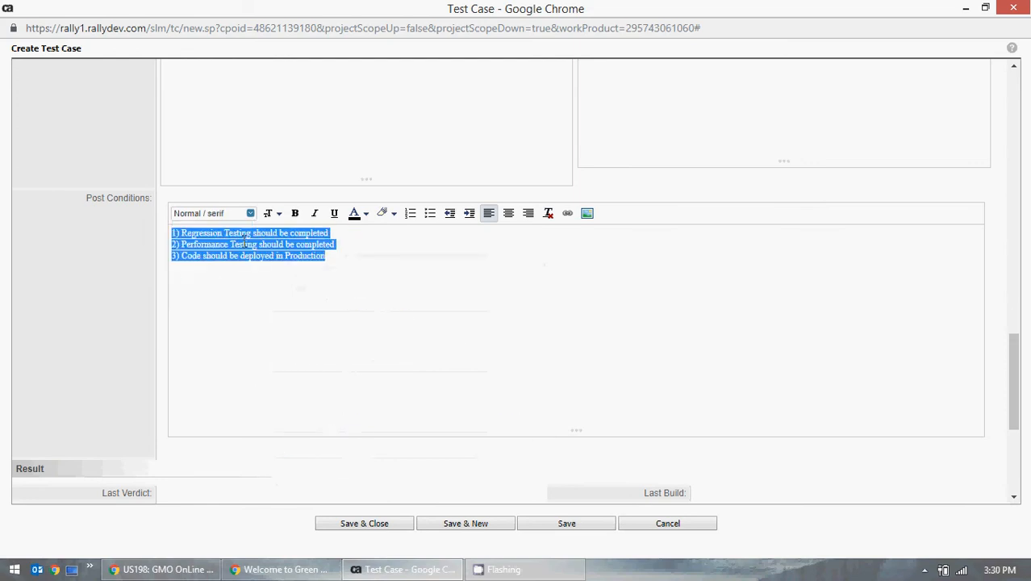
left_click(278, 215)
left_click(286, 243)
left_click(354, 214)
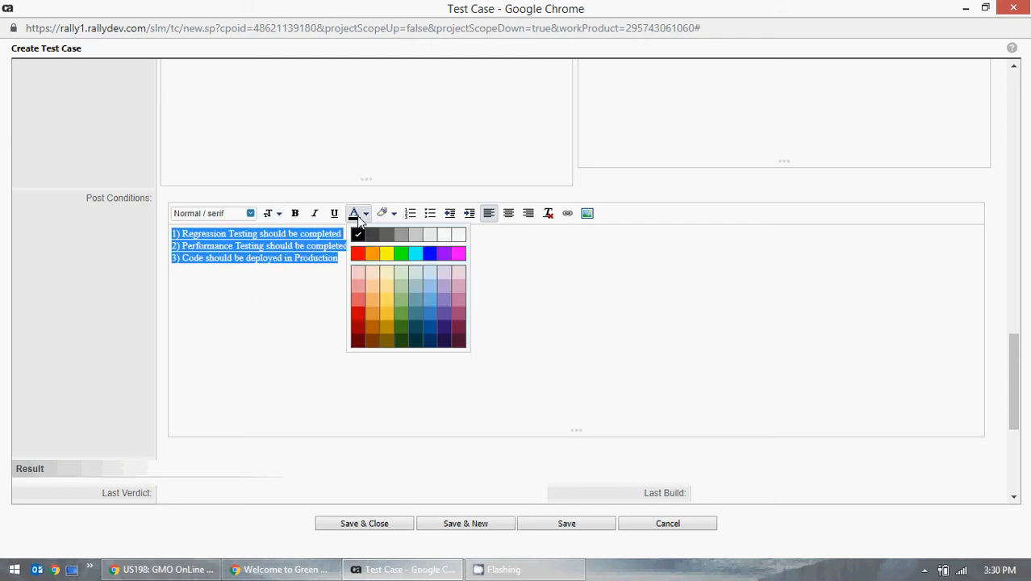
left_click(430, 254)
left_click(388, 263)
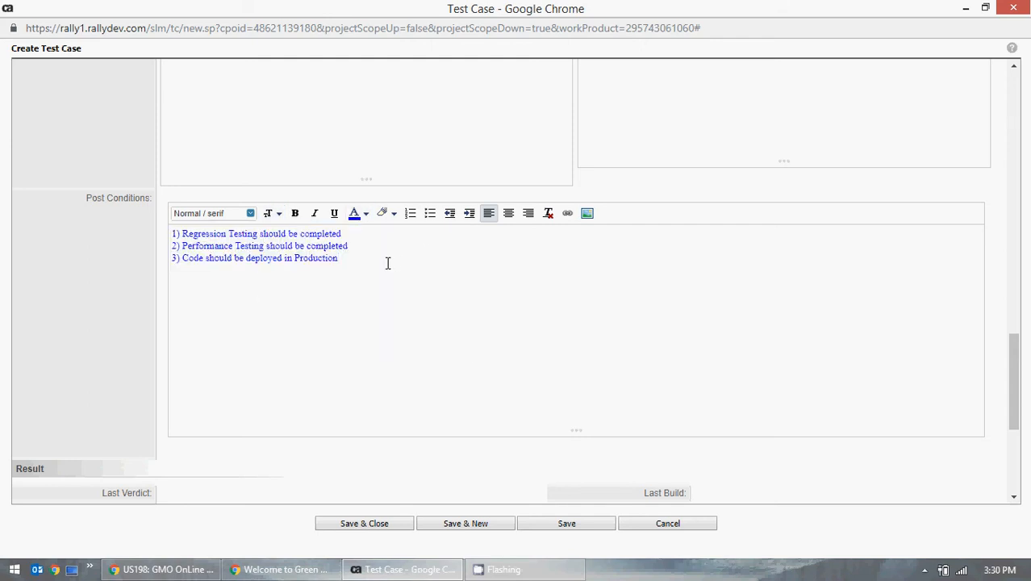
Step: Copy the GMO OnLine home page's web address from its browser window and return to the test case's Steps section
scroll(388, 263, "down", 2)
scroll(389, 263, "down", 2)
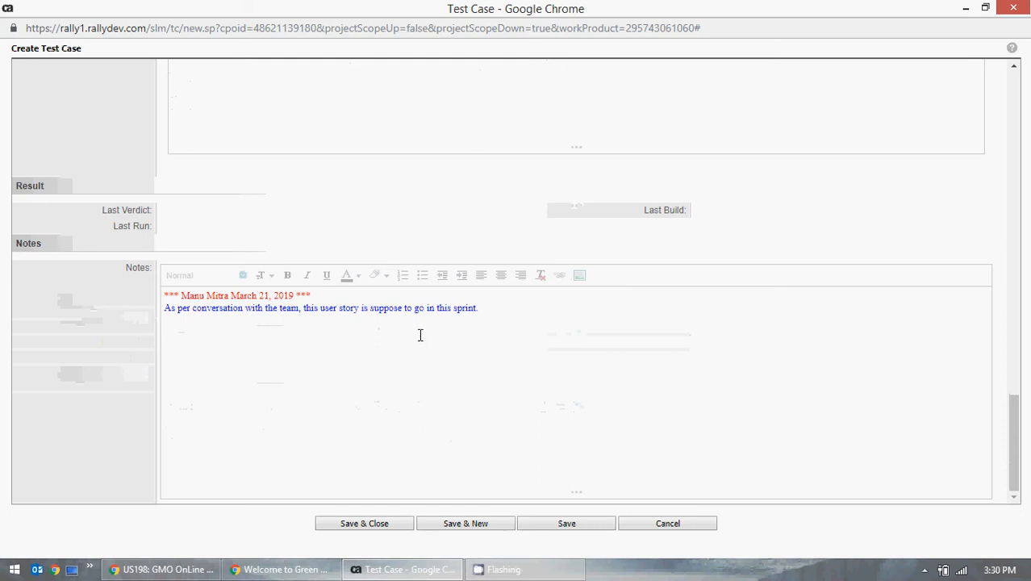
scroll(418, 332, "up", 5)
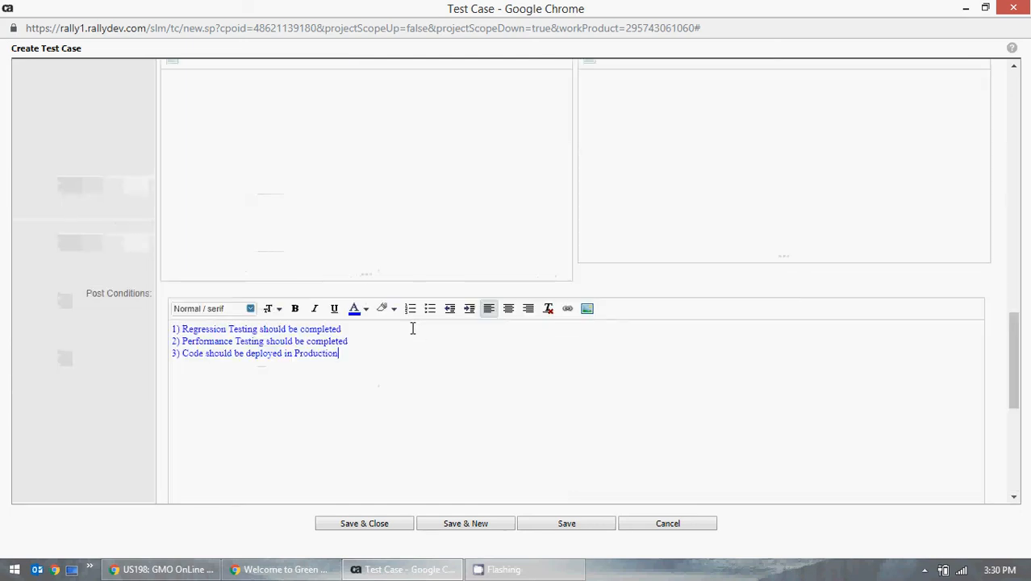
scroll(363, 338, "up", 3)
scroll(323, 339, "down", 2)
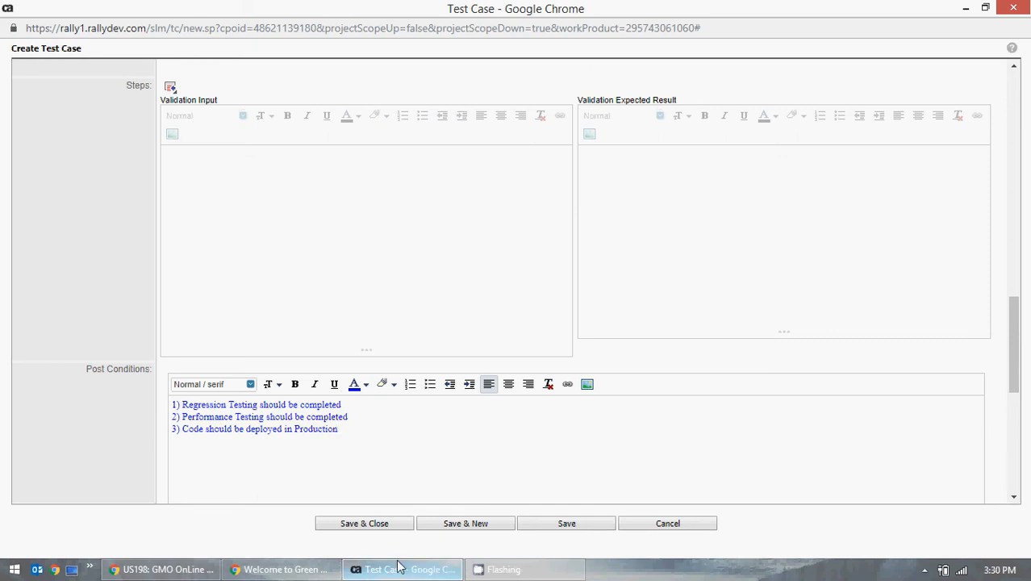
left_click(304, 569)
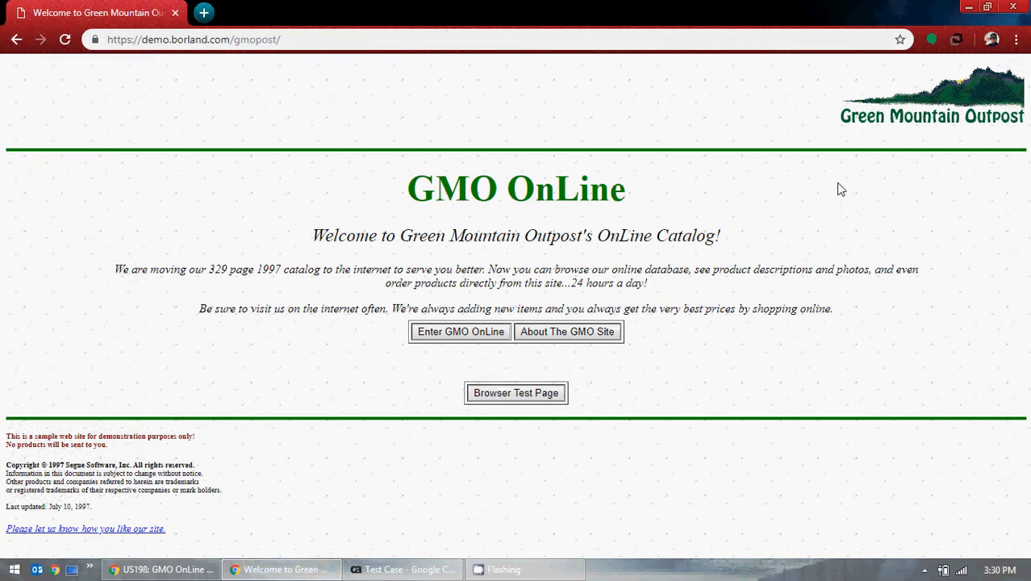
left_click(235, 42)
key("ctrl+c")
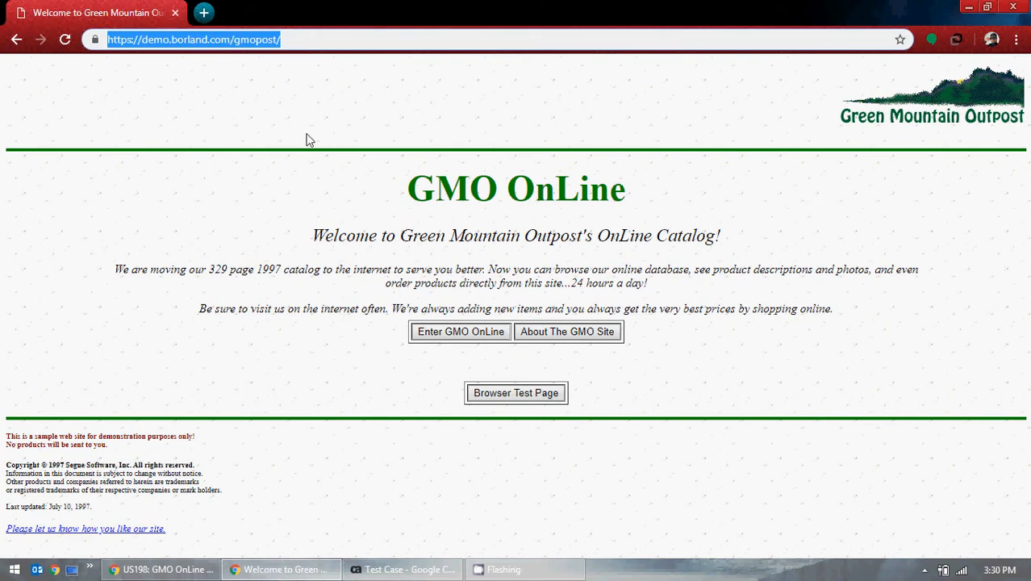
left_click(306, 141)
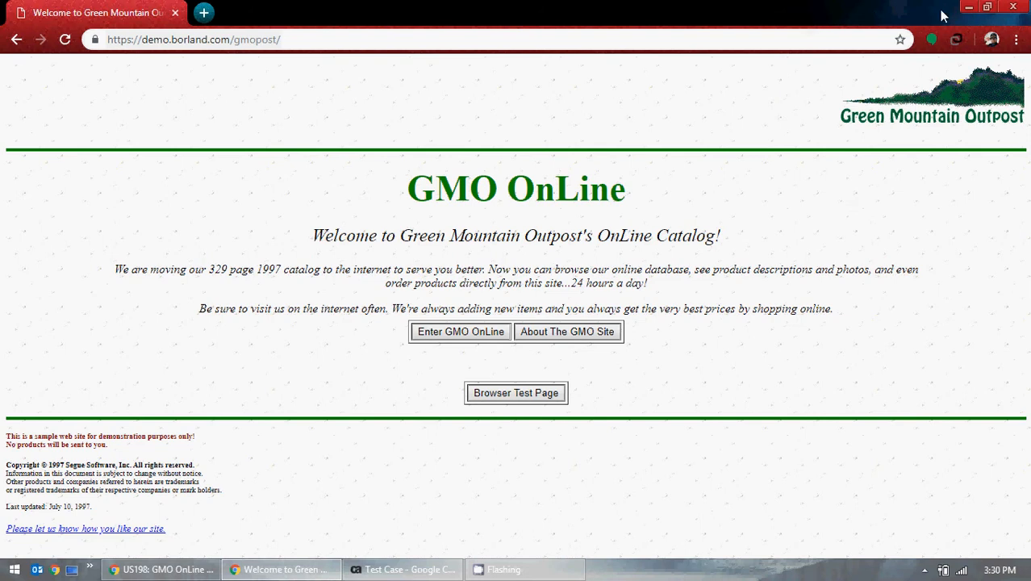
left_click(966, 8)
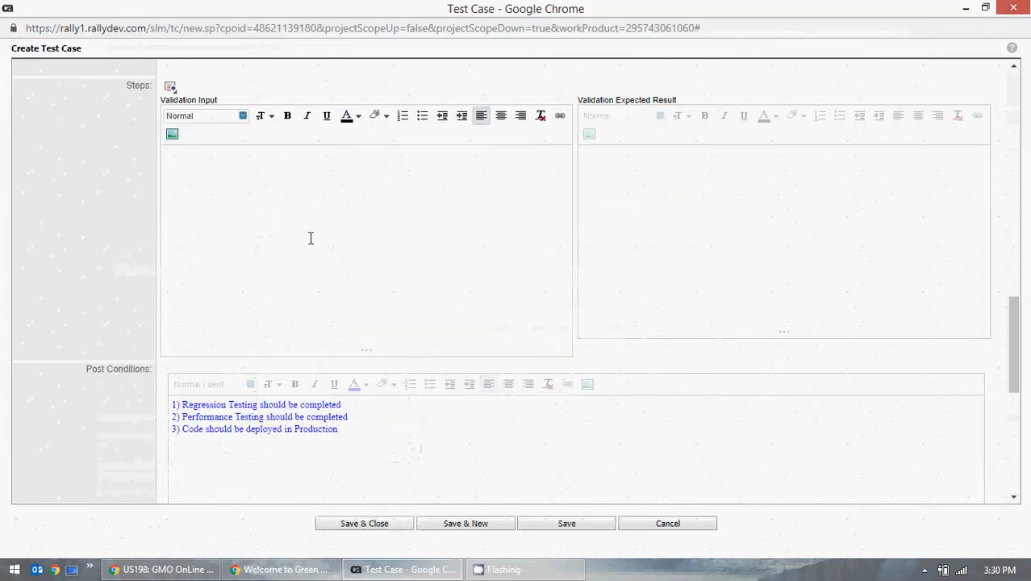
type("nte")
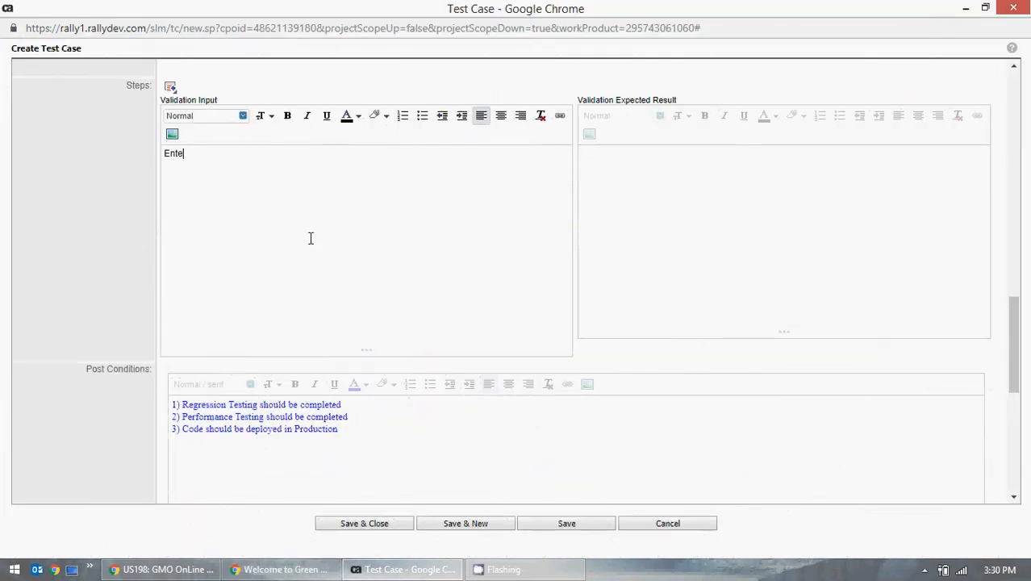
type("r the url ()")
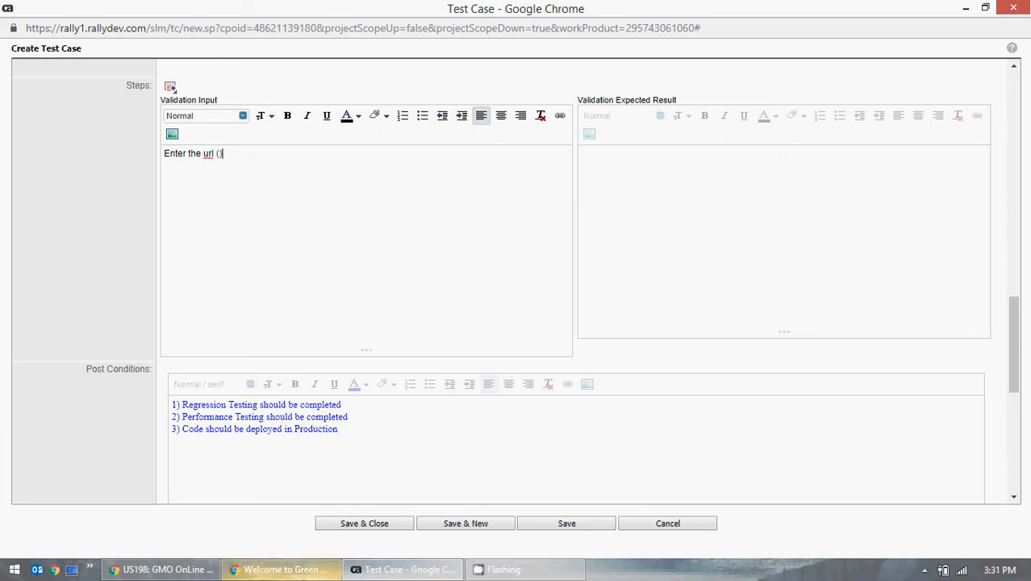
left_click(282, 568)
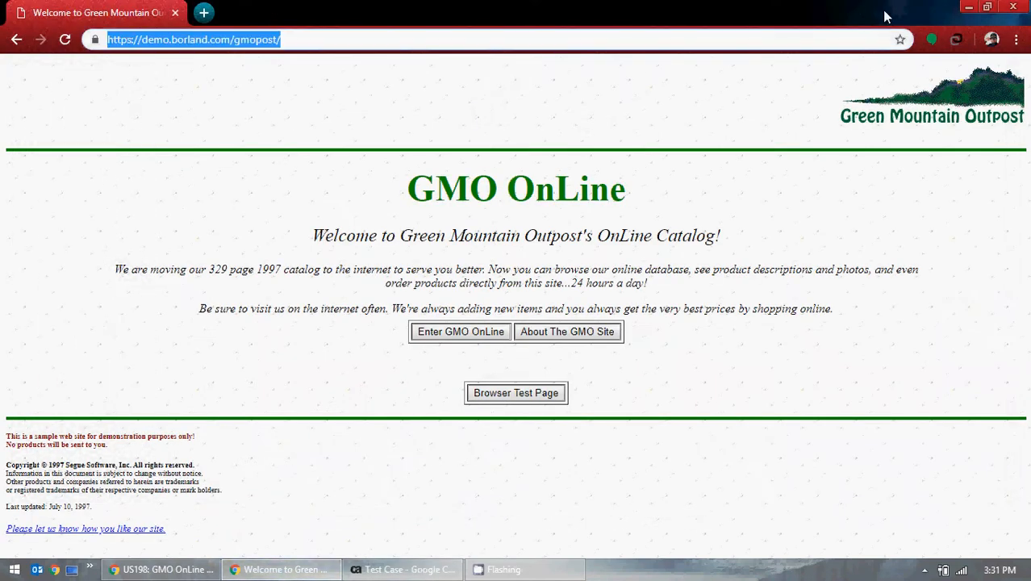
left_click(968, 6)
left_click(230, 173)
key("Left")
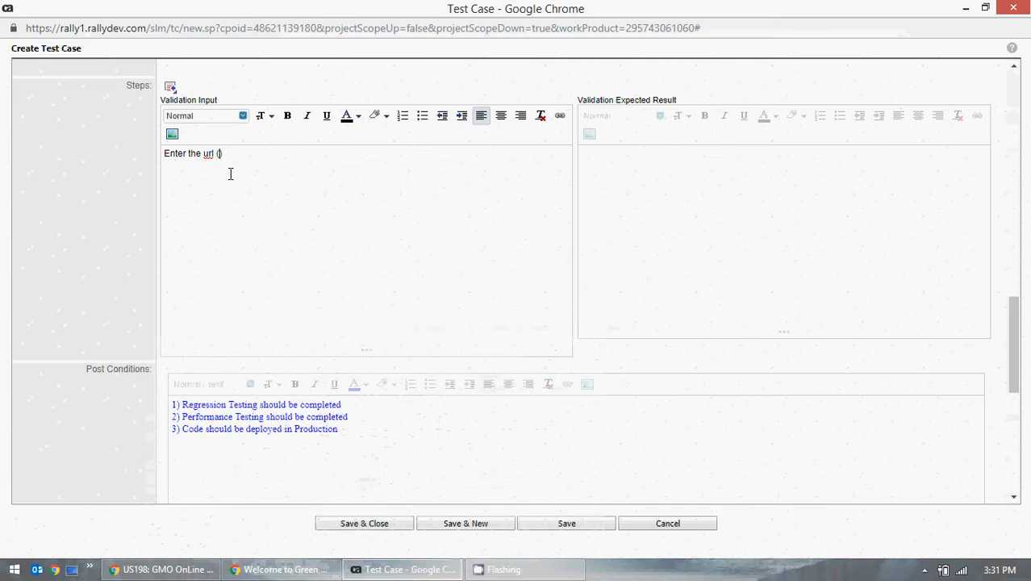
key("ctrl+v")
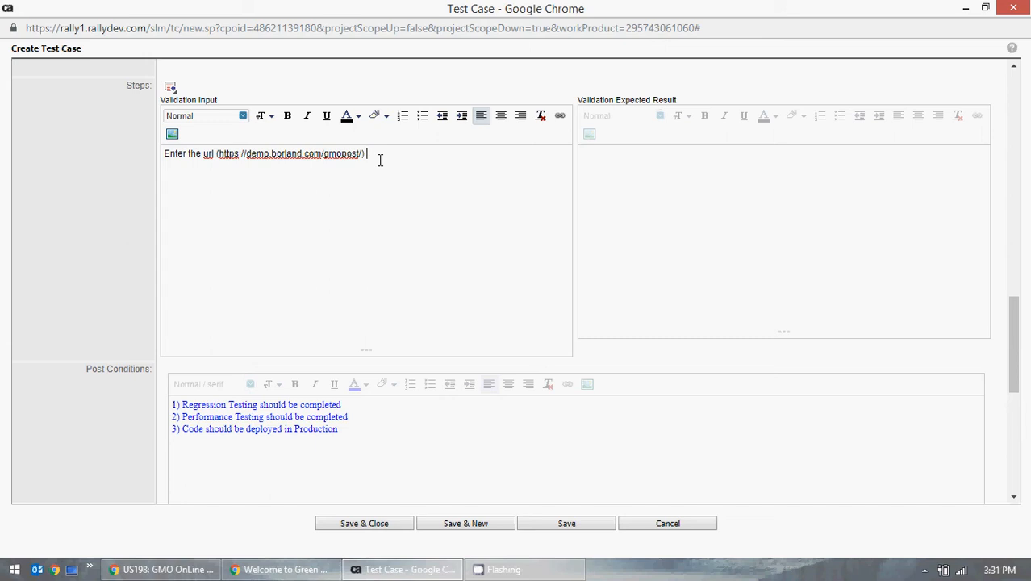
type("in the Chrome")
type("Browser")
Step: Enter the validation expected result "Home Page of GMO OnLine should be displayed"
left_click(741, 177)
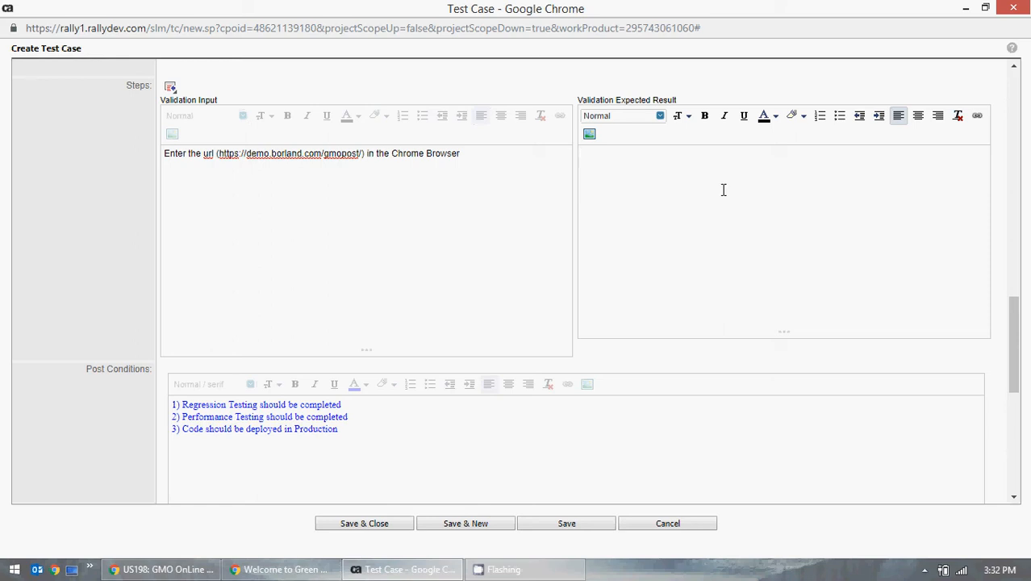
type("Home Page of GMO On")
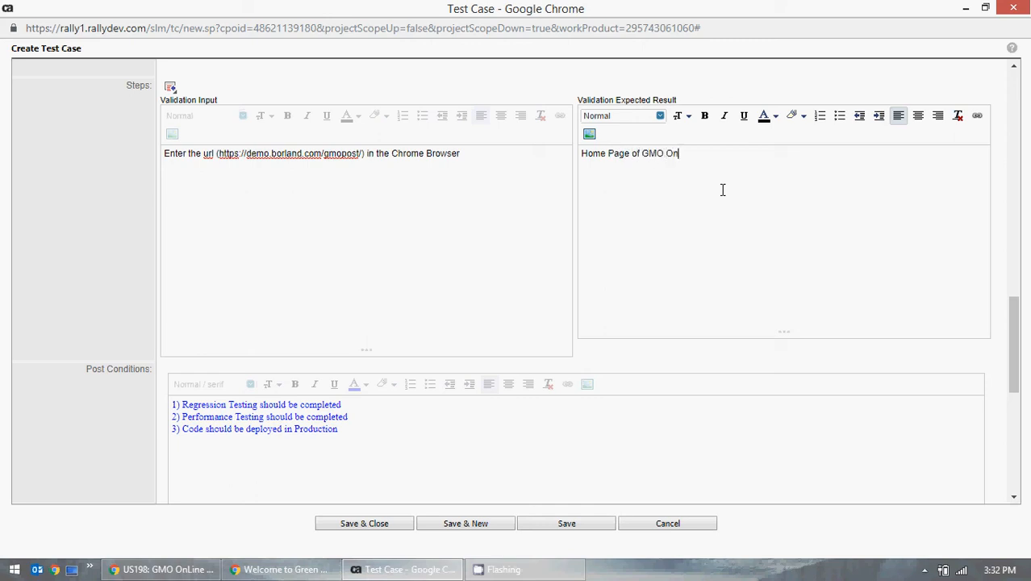
type("Line should be displayed")
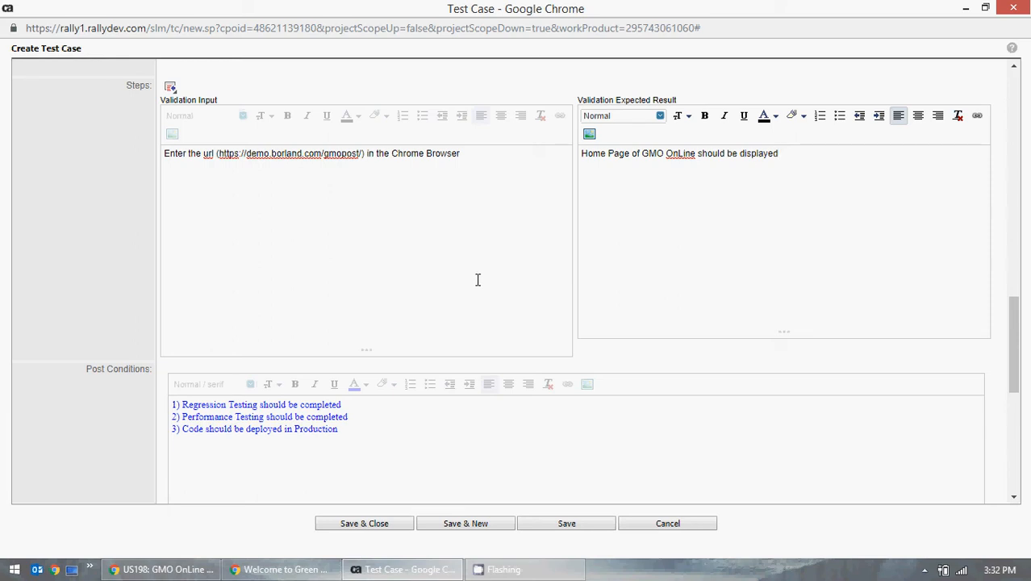
Step: Replace the GMO OnLine page with a new tab in its browser window, and return to the test case
left_click(281, 569)
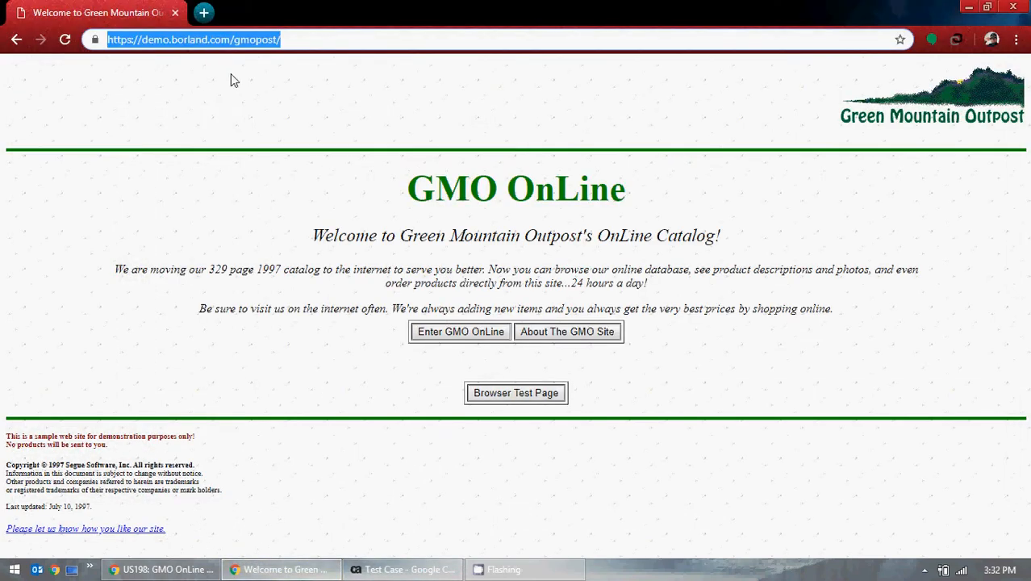
left_click(204, 12)
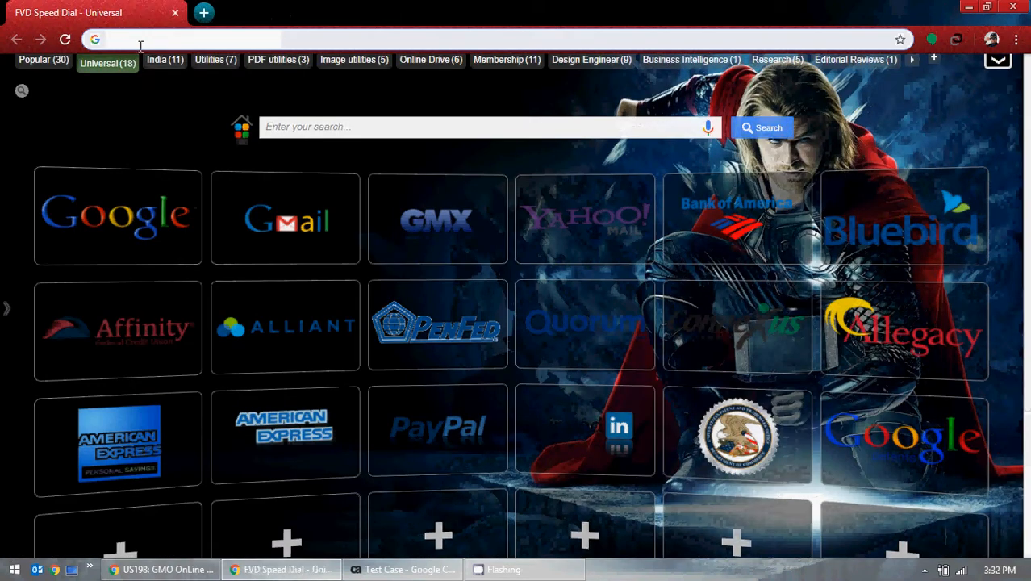
left_click(970, 6)
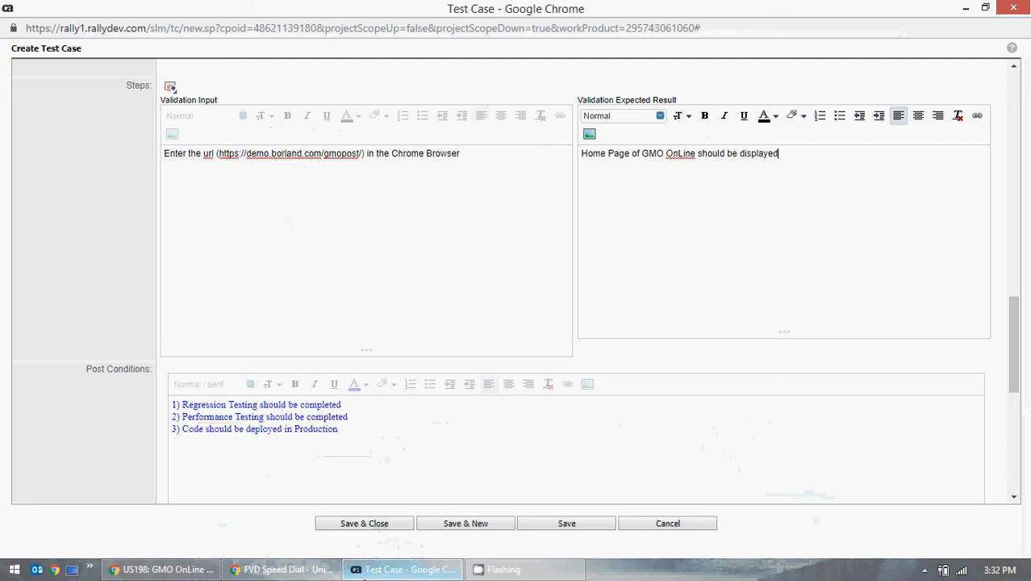
Step: Append the words and hit "Enter" to the end of the validation input
left_click(472, 156)
type("and ")
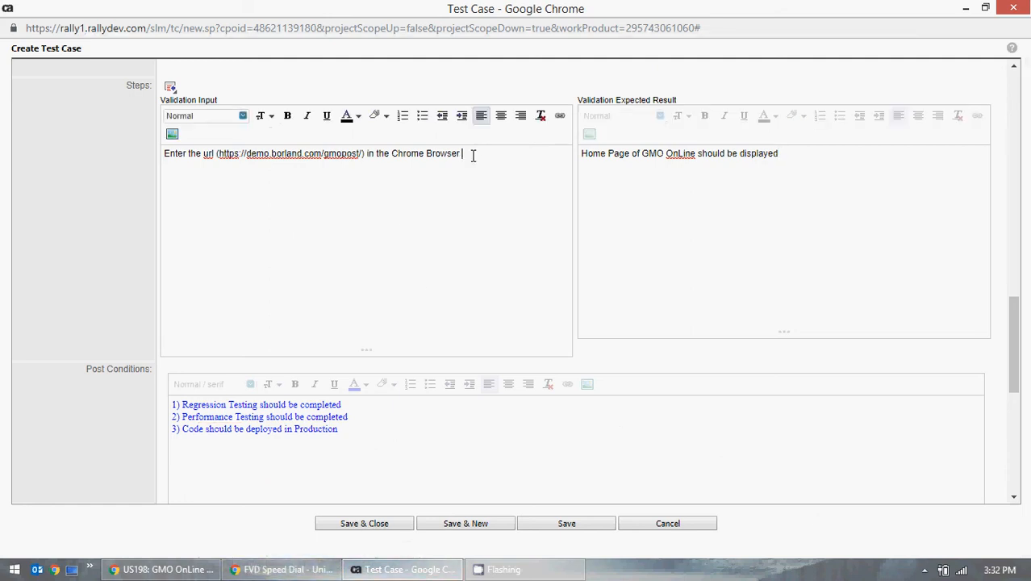
type("hit ")
type("Enter")
type("'")
type("\"")
mouse_move(282, 570)
left_click(323, 457)
type("https://demo.borland.com/gmopost/")
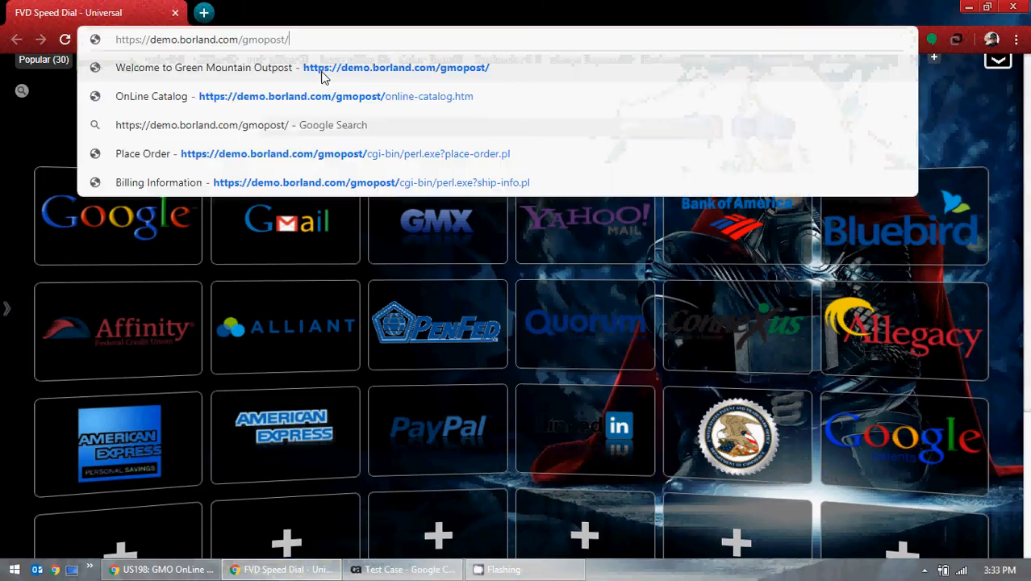
key("Return")
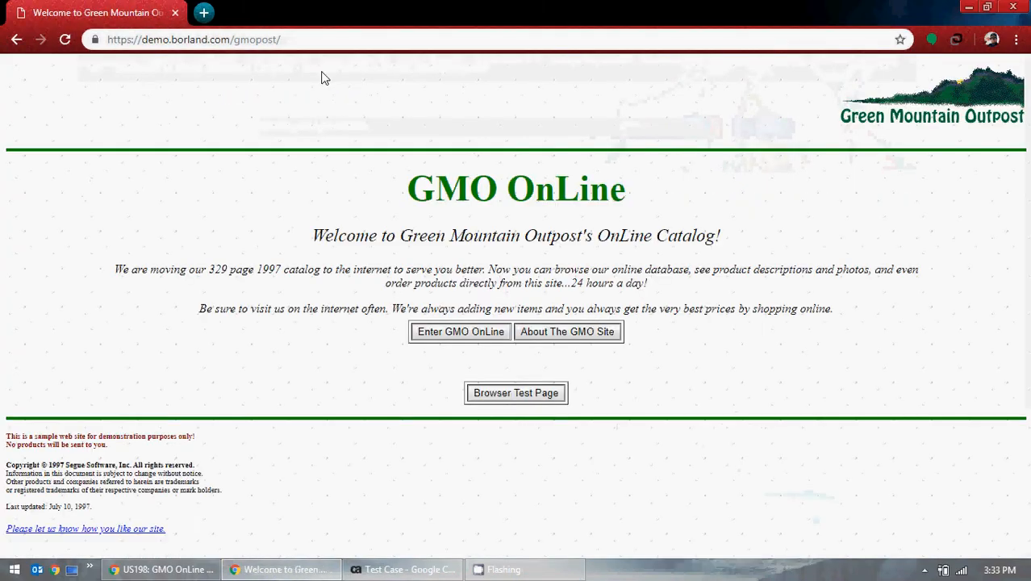
left_click(969, 7)
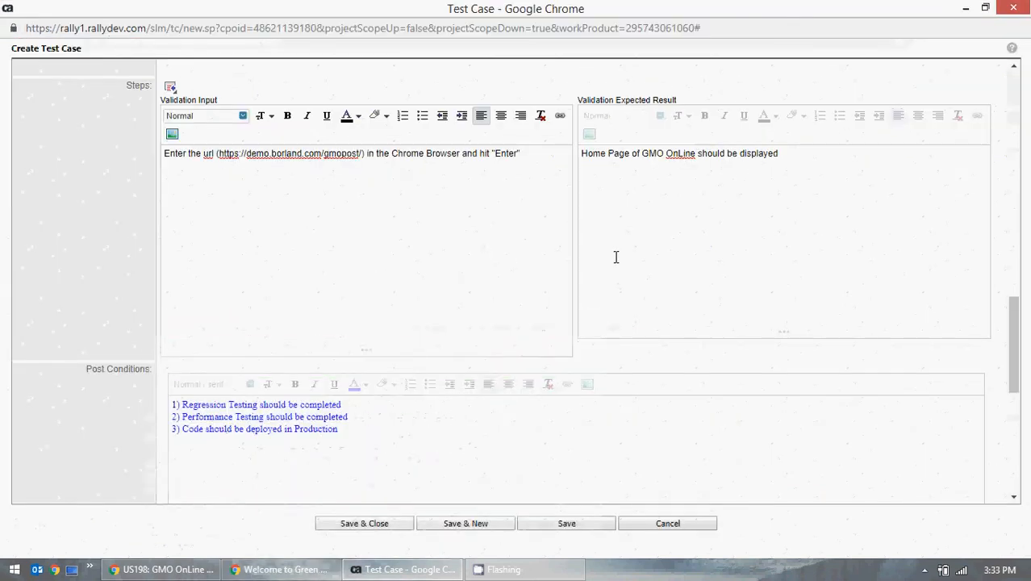
scroll(288, 207, "up", 2)
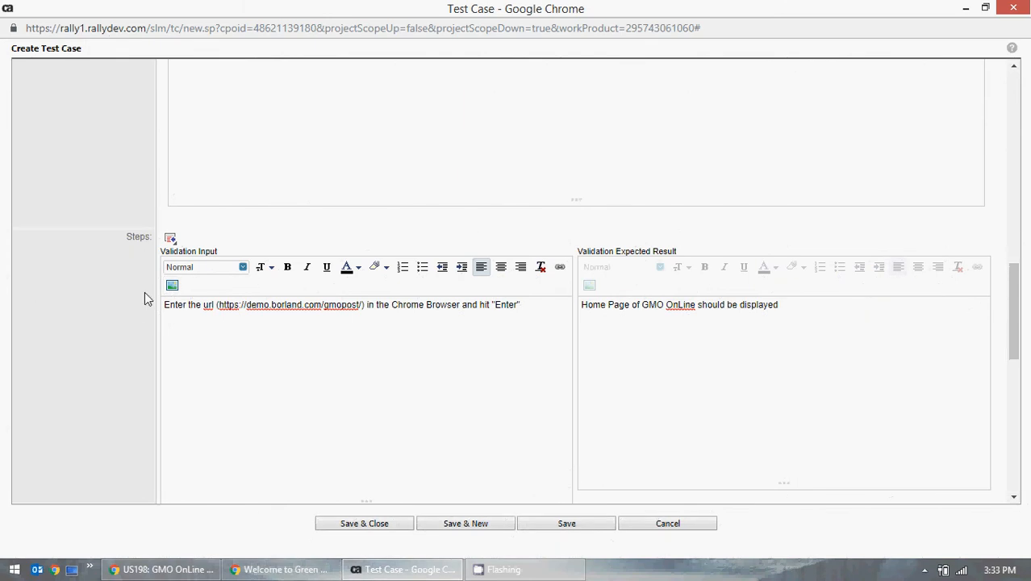
Step: Add one test step row to the test case's Steps section
scroll(81, 336, "down", 1)
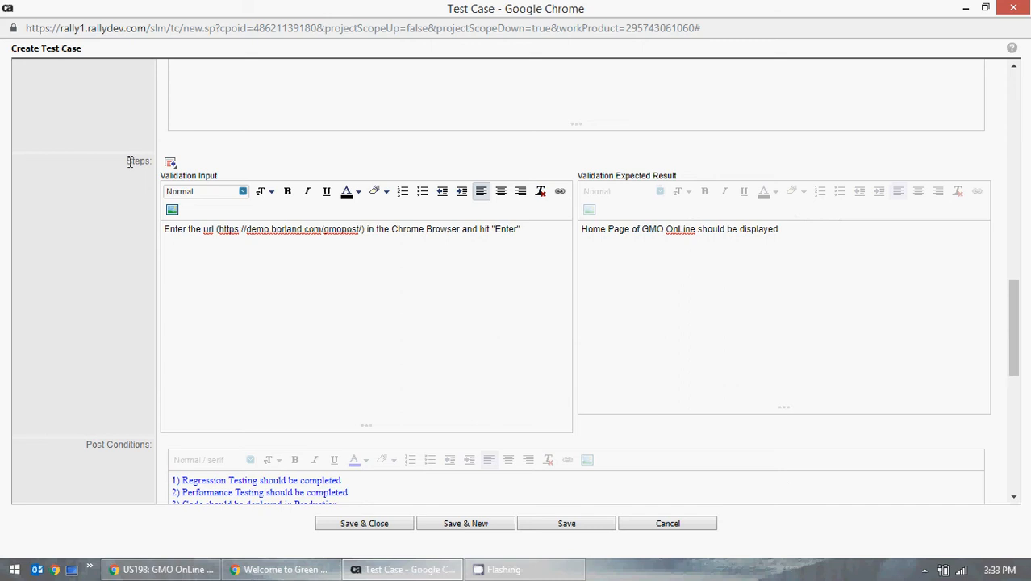
left_click_drag(128, 161, 151, 161)
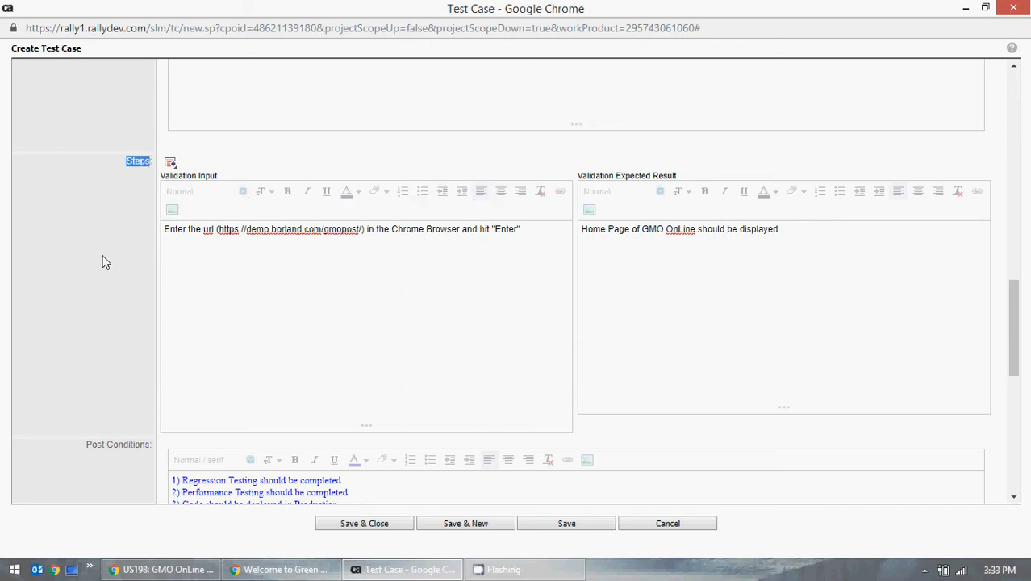
left_click(527, 245)
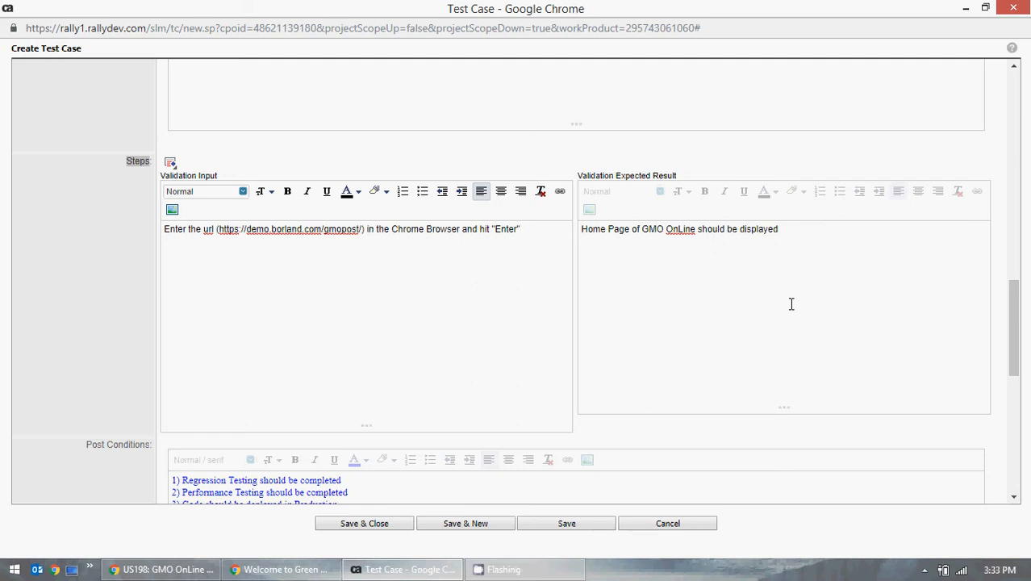
left_click(329, 569)
left_click(327, 571)
left_click(171, 164)
left_click(171, 165)
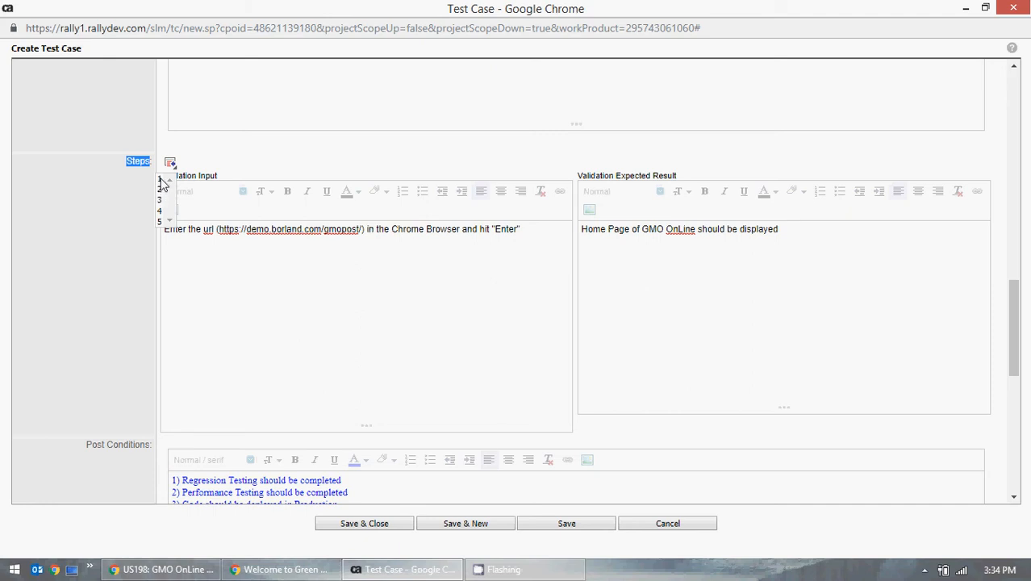
left_click(161, 180)
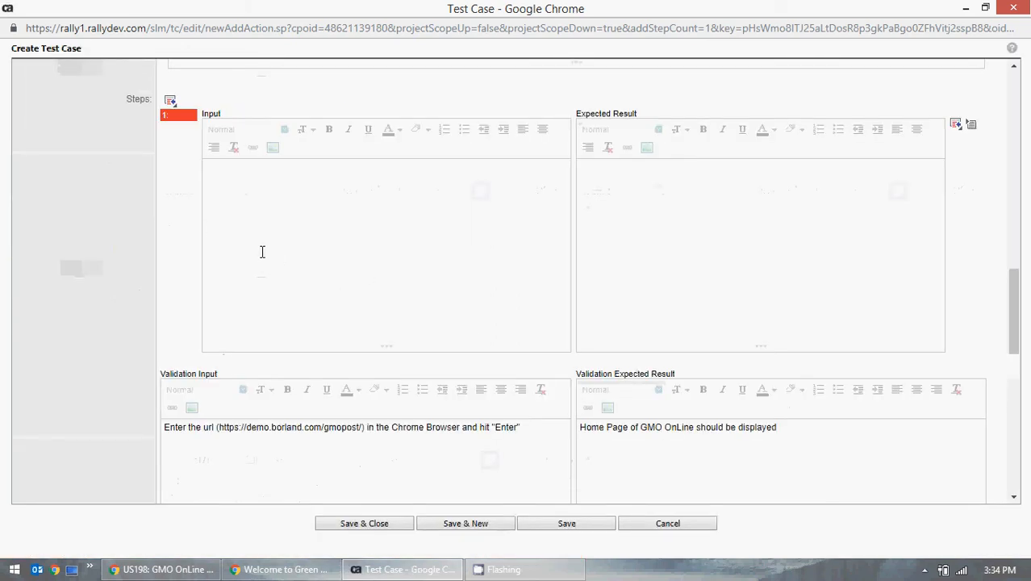
scroll(314, 310, "up", 1)
left_click(286, 288)
left_click(626, 285)
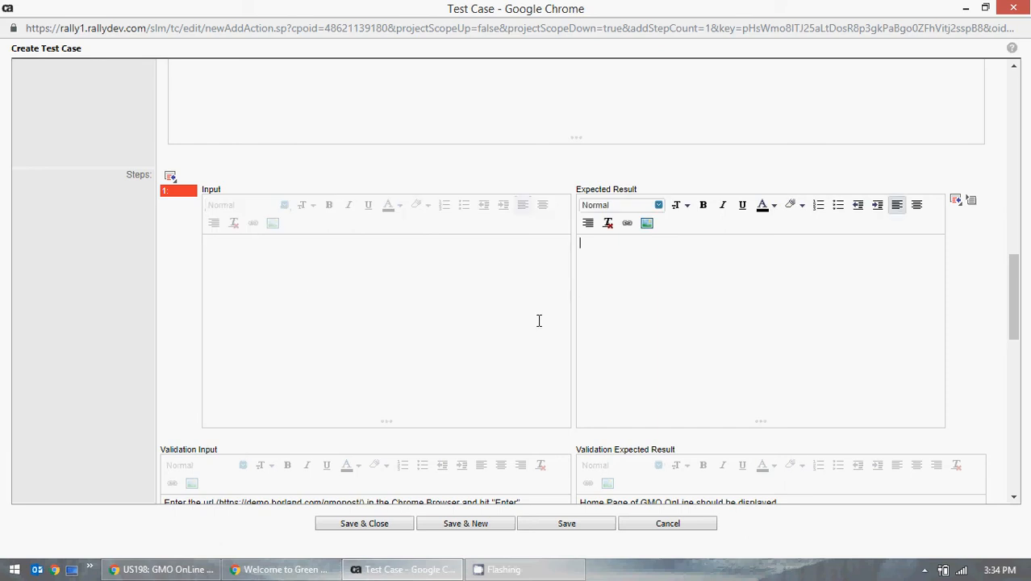
scroll(538, 321, "down", 1)
left_click(328, 217)
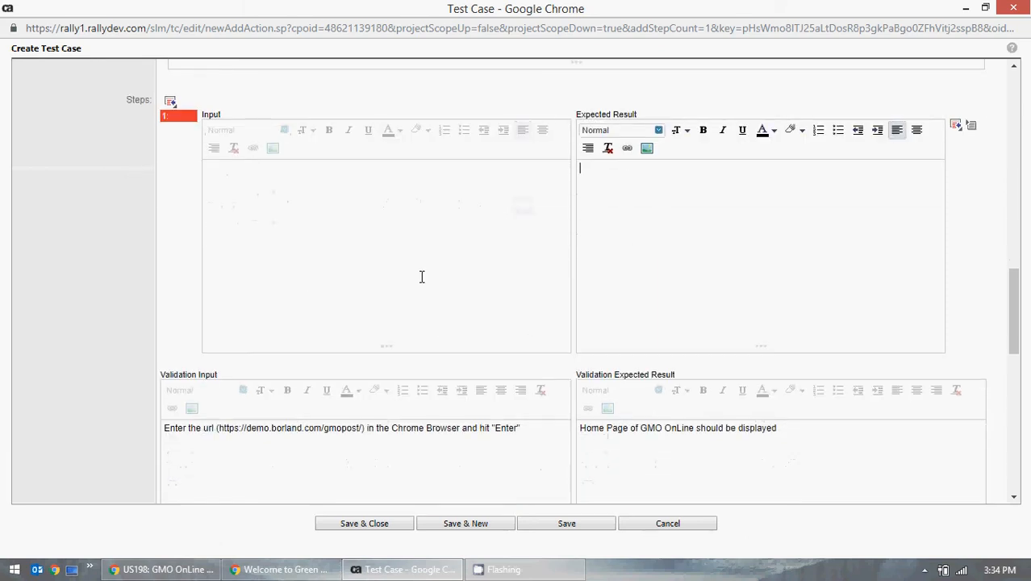
scroll(421, 277, "up", 1)
left_click(335, 352)
scroll(368, 341, "up", 2)
scroll(369, 342, "down", 3)
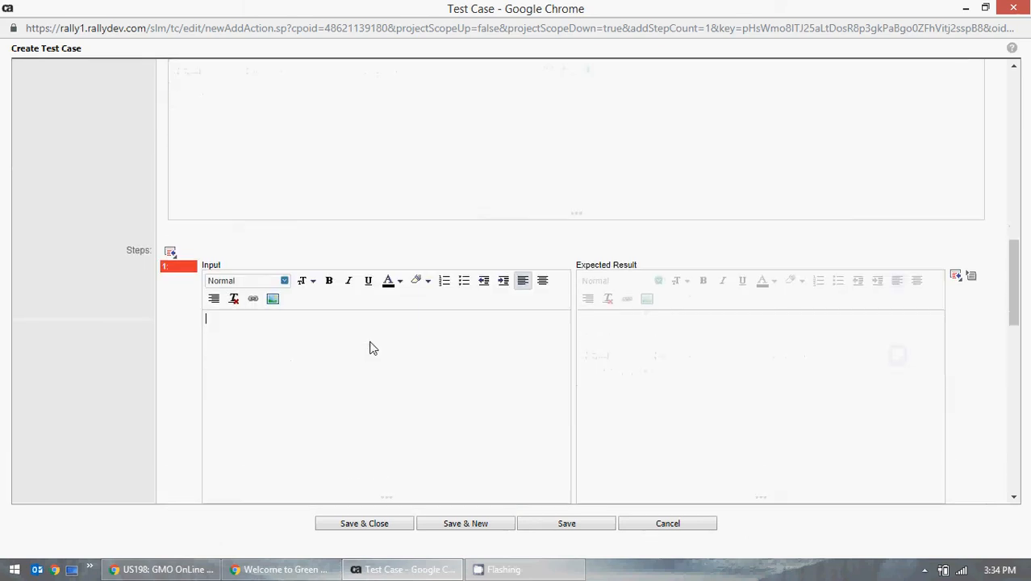
Step: Examine the GMO OnLine home page in the browser for the action to test, and return to the test case
left_click(274, 569)
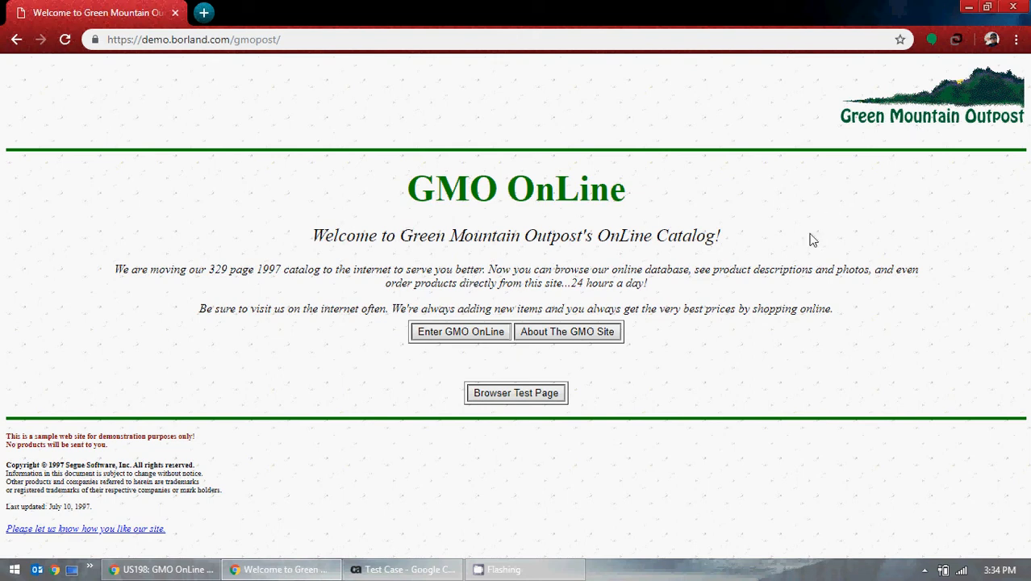
left_click(971, 7)
left_click(404, 571)
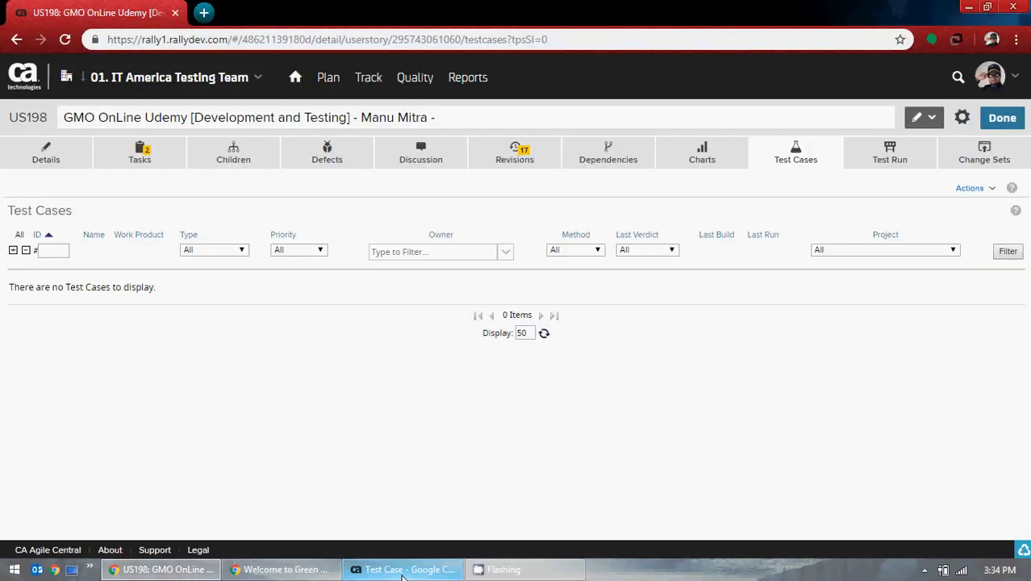
left_click(398, 573)
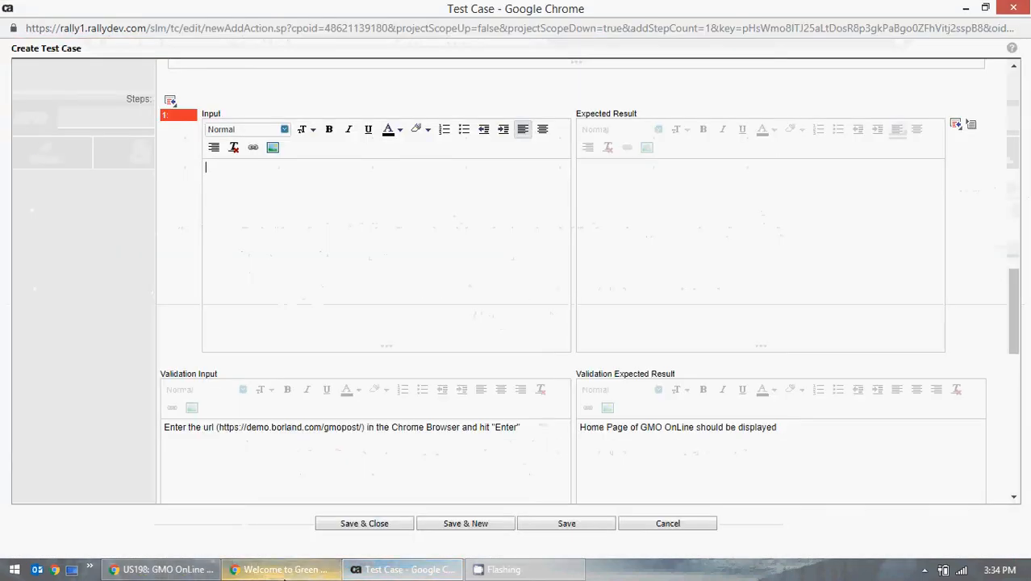
left_click(284, 571)
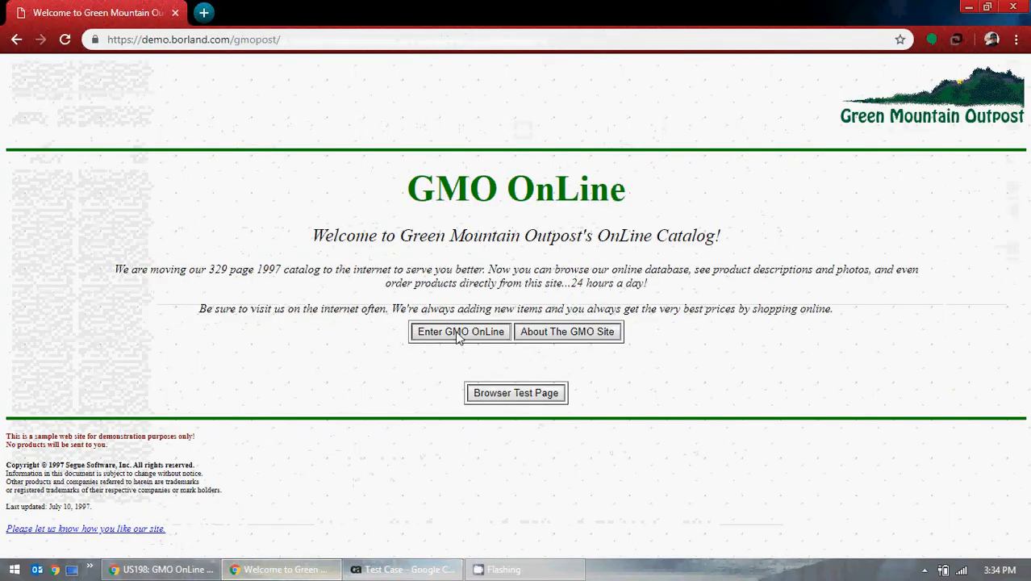
left_click(967, 8)
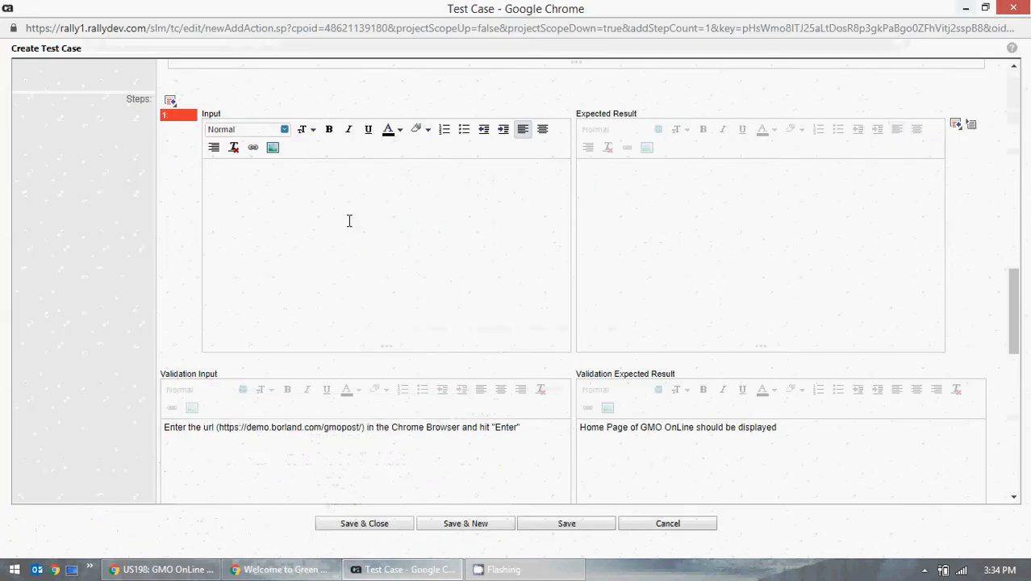
Step: Begin the input text of step 1 with the words "Click on"
left_click(349, 220)
type("C")
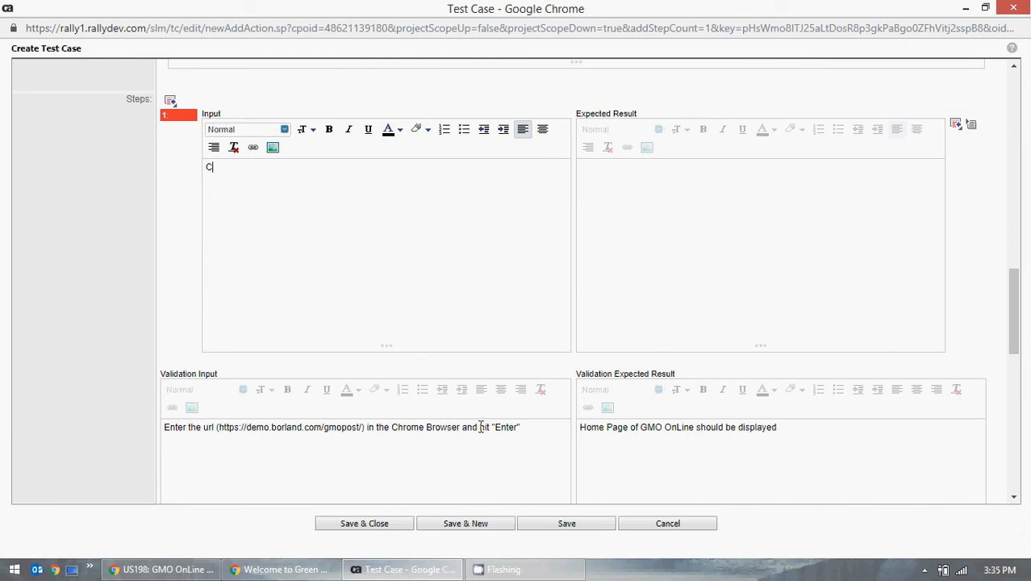
left_click_drag(559, 426, 161, 428)
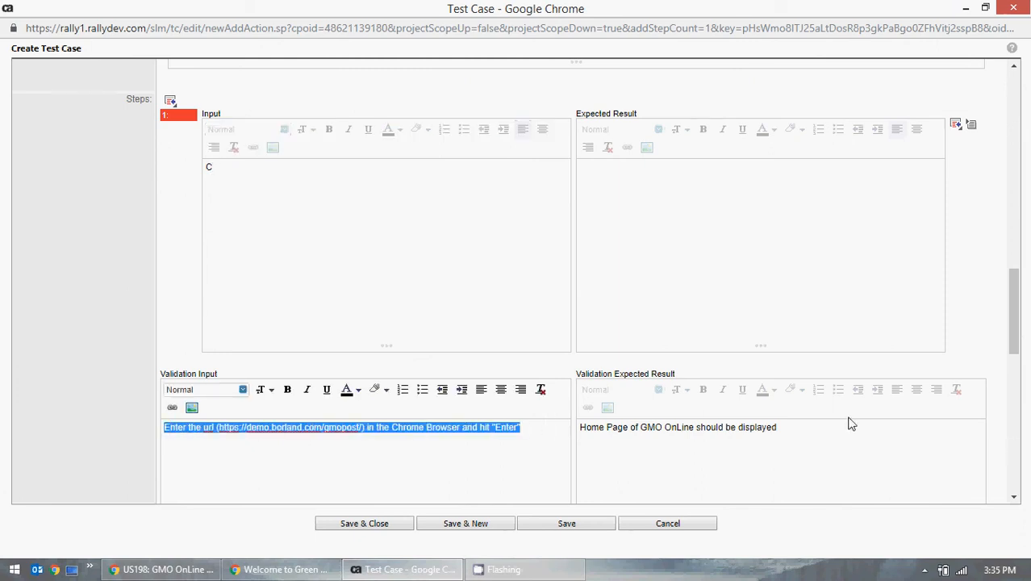
left_click(762, 429)
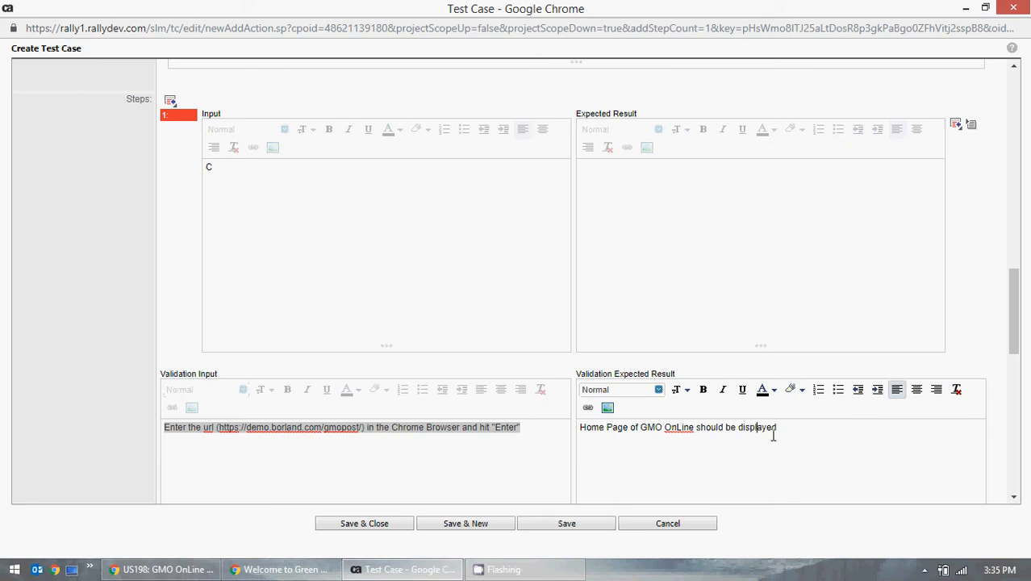
left_click(285, 235)
type("lick ")
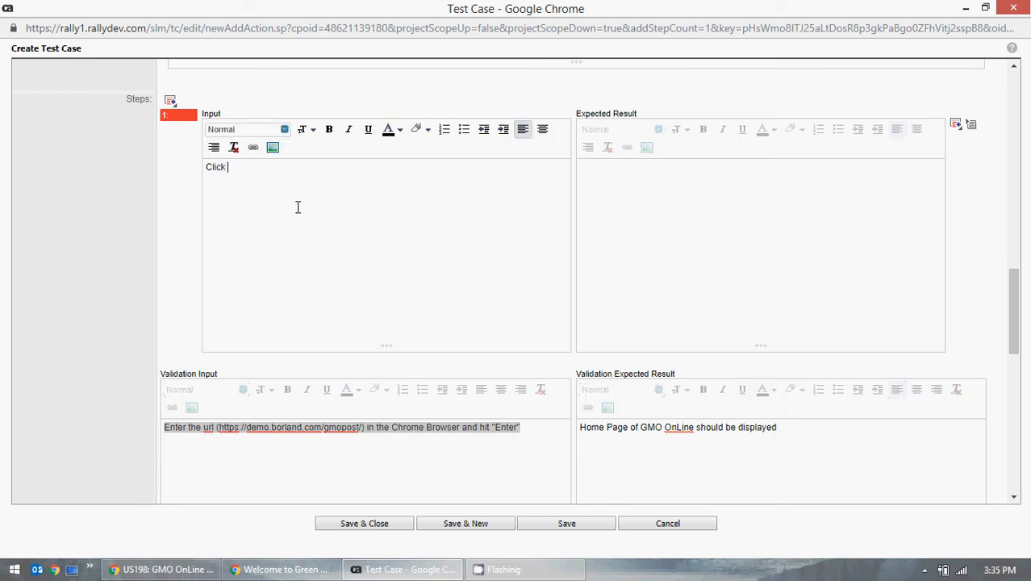
type("on")
Step: Check the button name on the GMO OnLine home page and complete step 1's input with "Enter GMO OnLine" Button
left_click(265, 574)
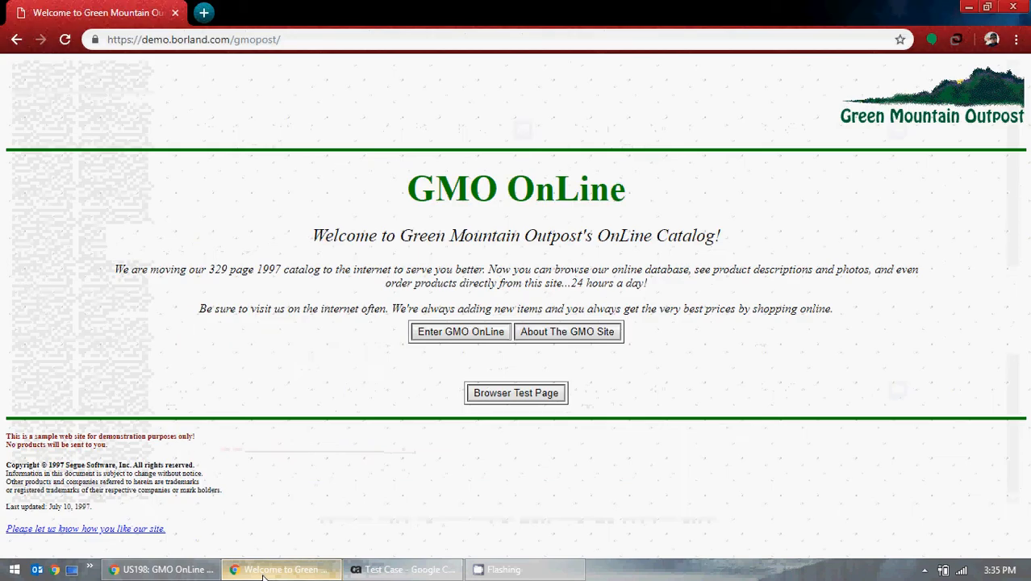
left_click(263, 575)
type("\"")
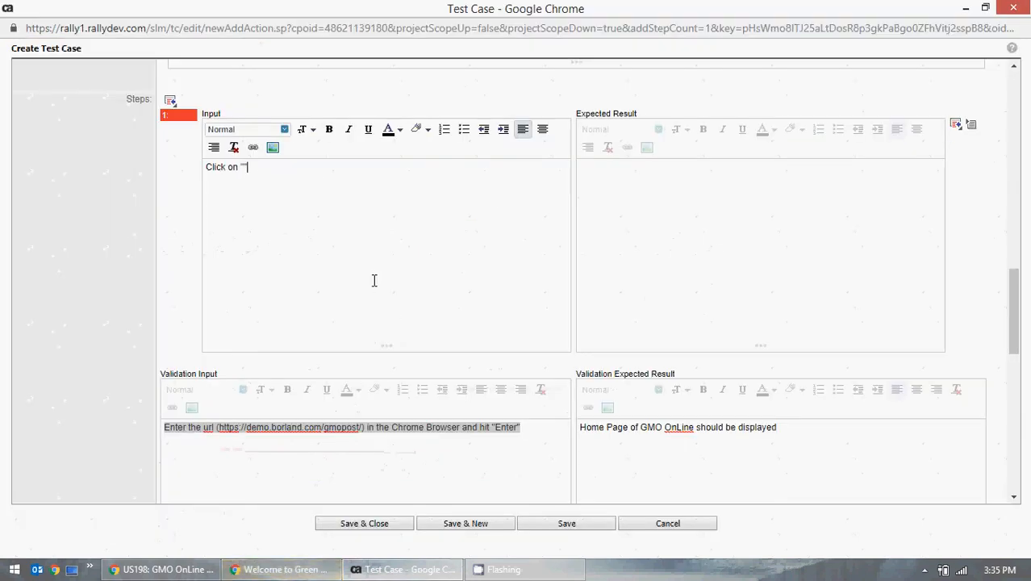
type("Enter\"")
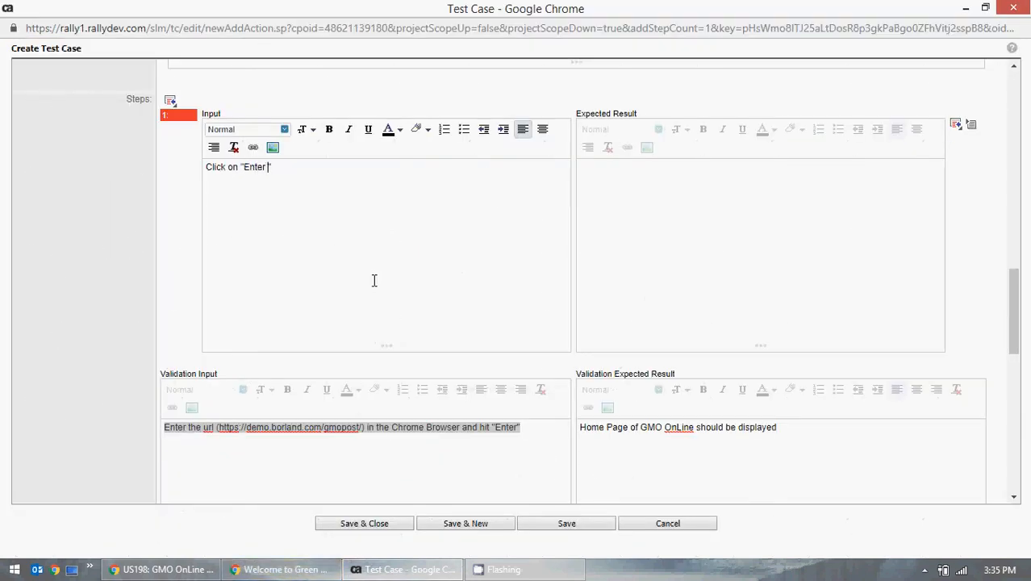
type("GMO Onl")
key("BackSpace")
type("Line")
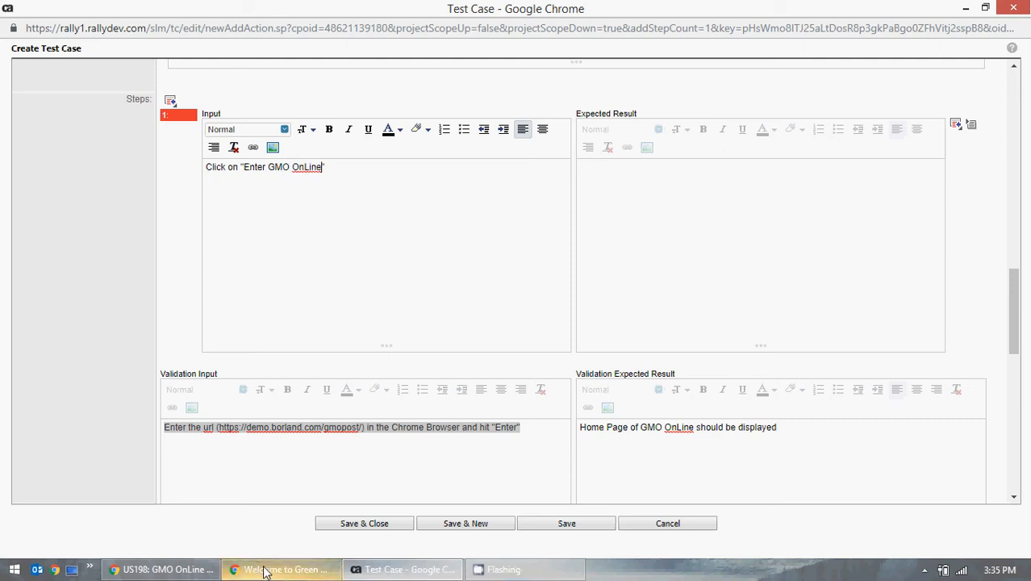
left_click(266, 570)
left_click(269, 570)
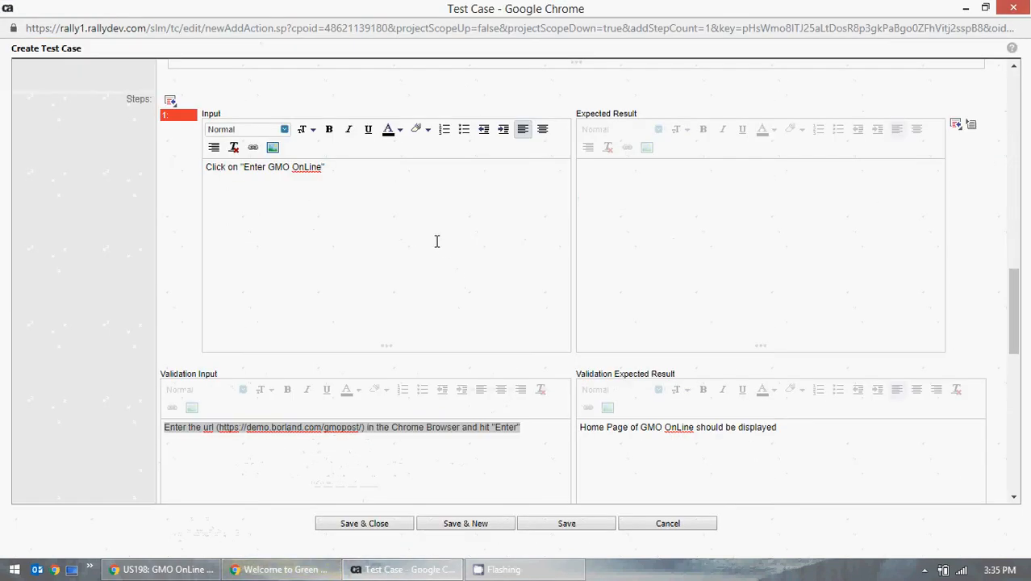
type("Button")
Step: Enter GMO OnLine from its home page to check the heading of the page it leads to, and return to the test case
left_click(282, 569)
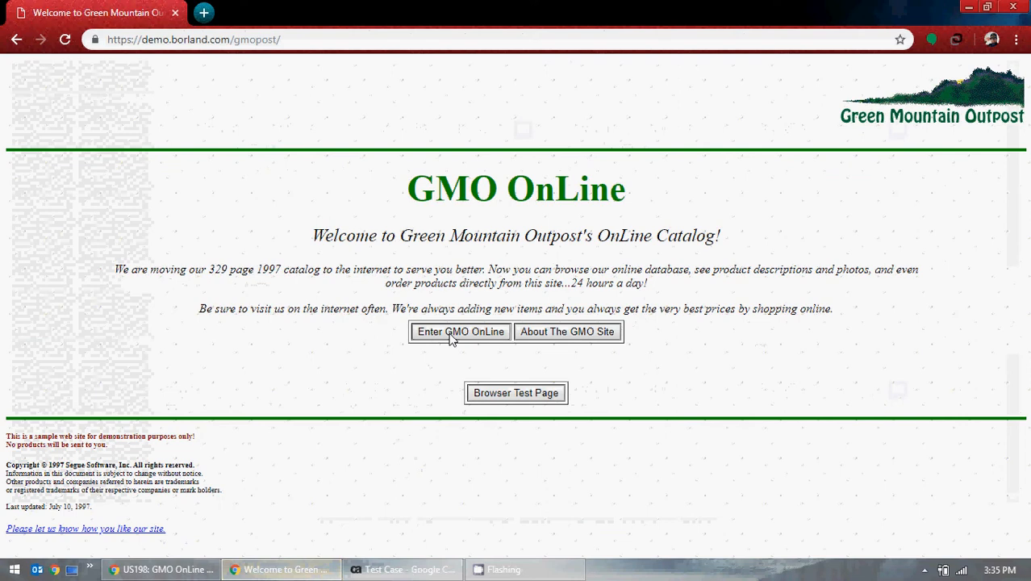
left_click(450, 335)
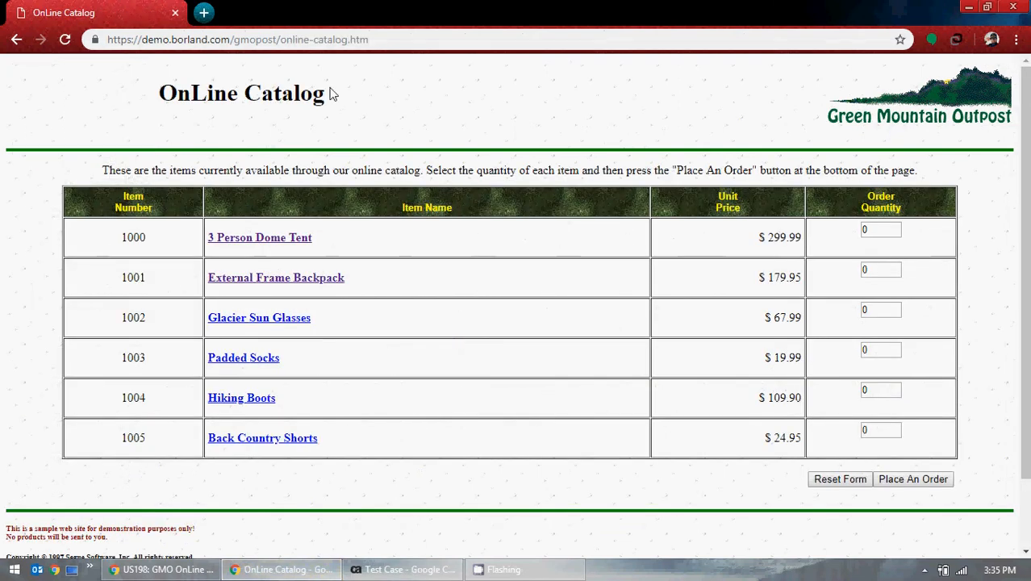
left_click_drag(324, 96, 159, 95)
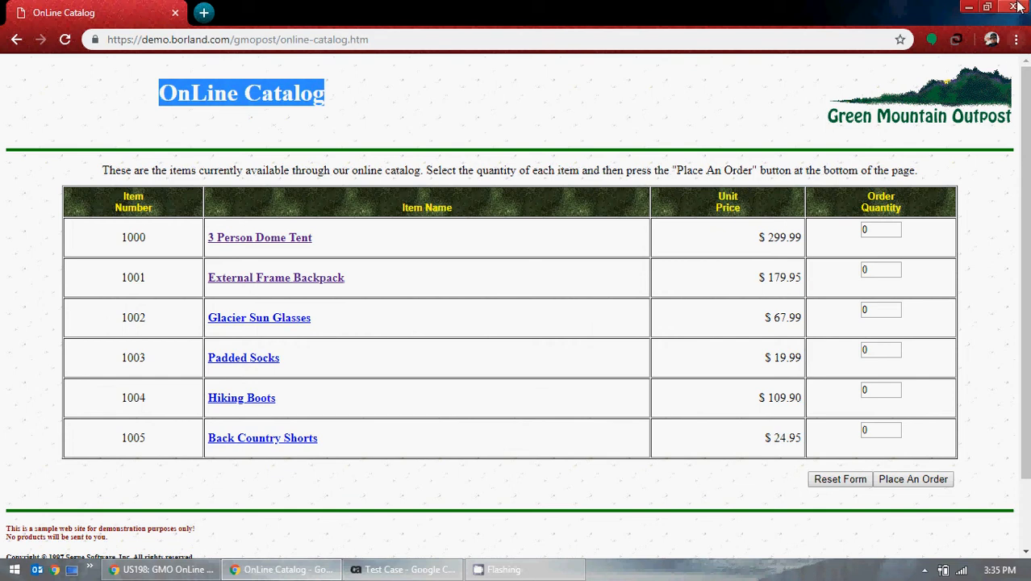
left_click(961, 12)
Step: Enter the expected result of step 1 as "Page should be navigated to OnLine Catalog Page"
left_click(647, 262)
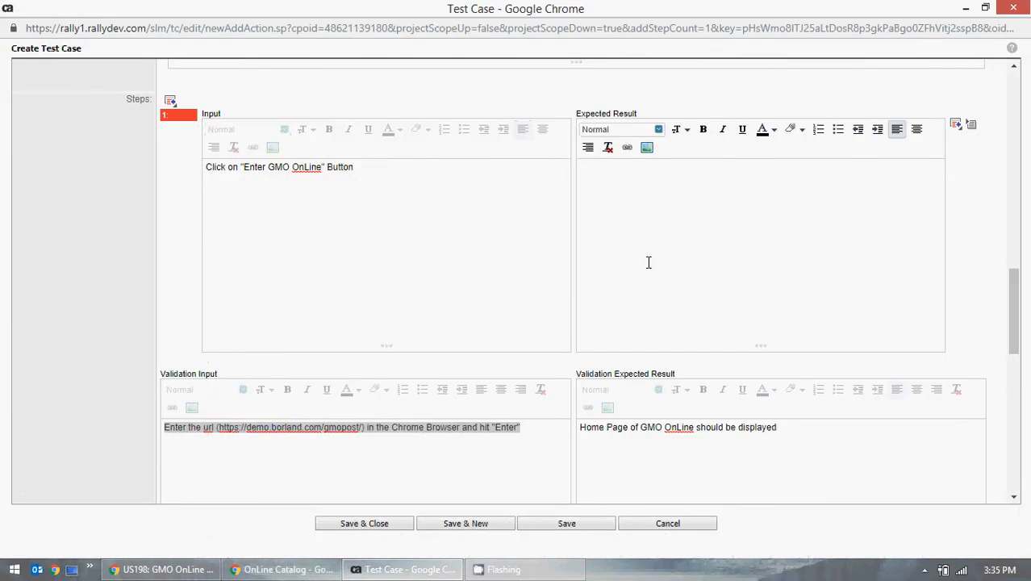
type("Page should be navigate")
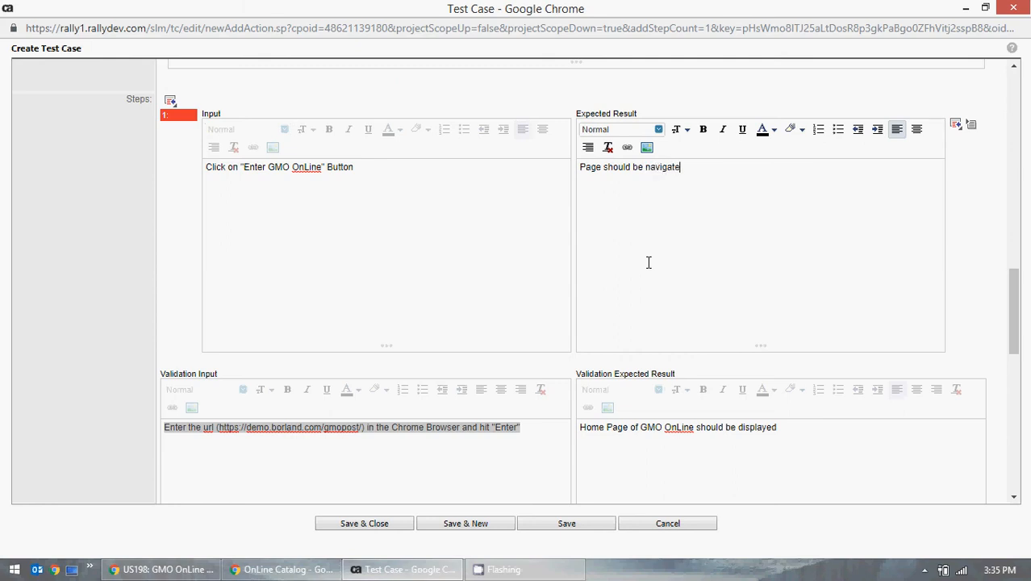
type("d o")
key("BackSpace")
type("to Online")
key("Left")
key("Left")
key("Left")
key("Left")
key("BackSpace")
type("L")
key("Right")
key("Right")
key("Right")
key("Right")
type("Catalog ")
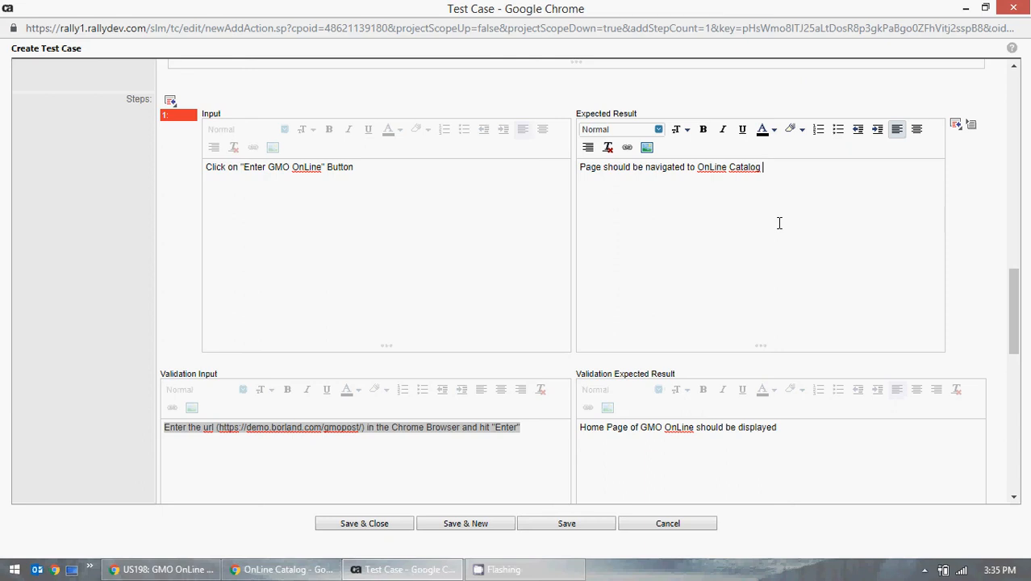
type("Page")
Step: Open the choice of how many steps to add to the test case's Steps section
left_click(519, 259)
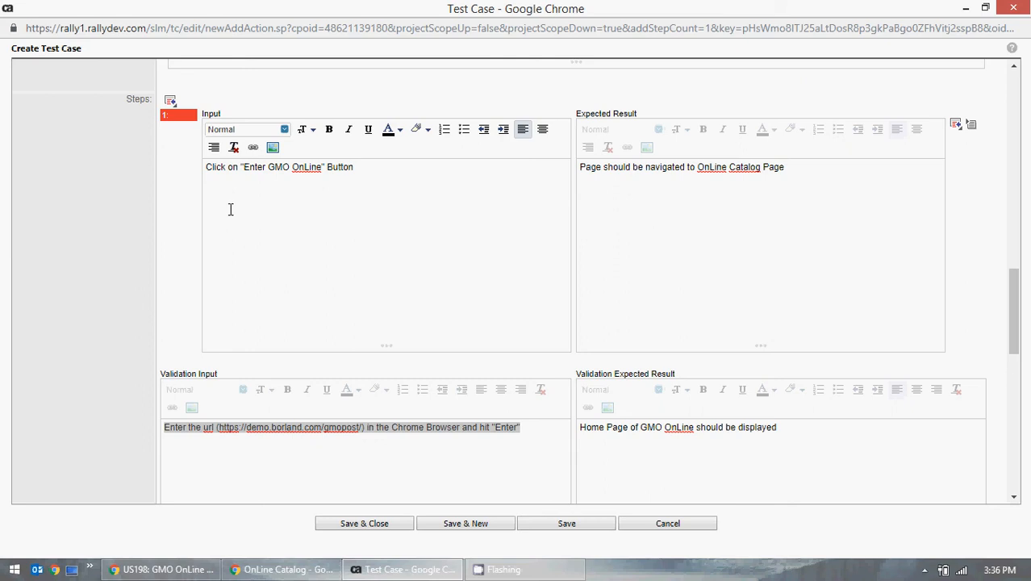
left_click(171, 103)
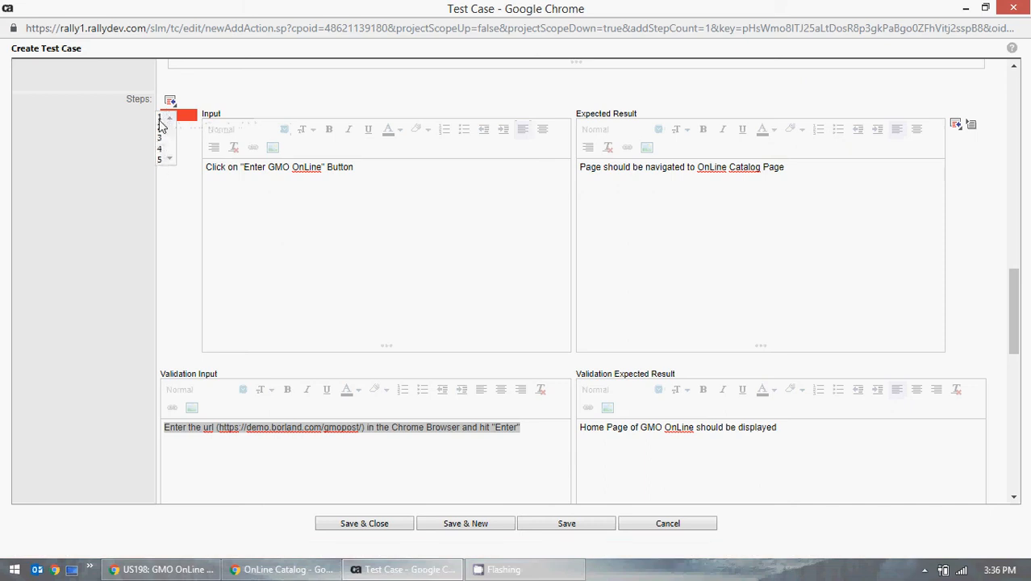
Step: Add one more step to the test case after step 1 and start editing its Input text
left_click(160, 117)
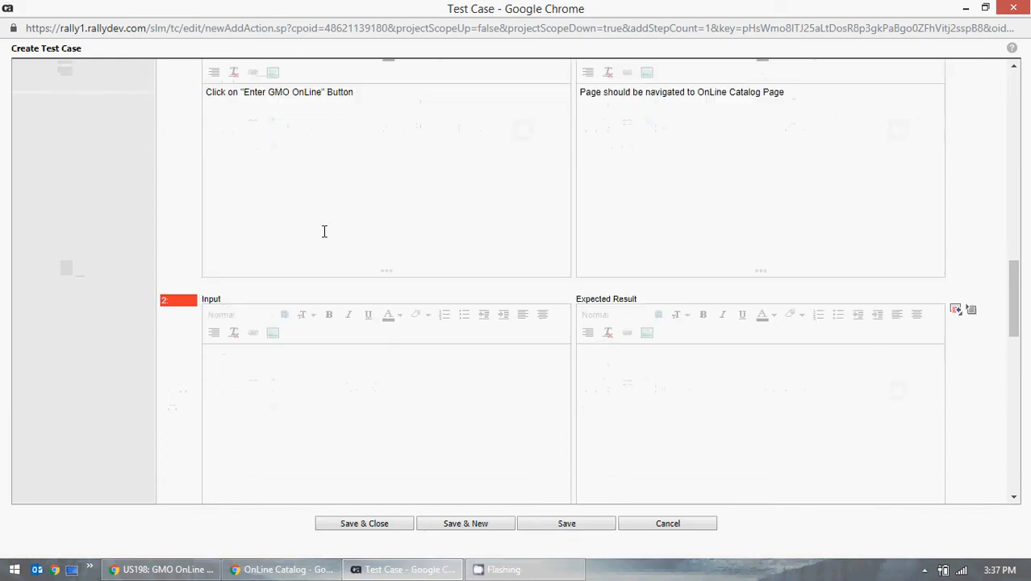
left_click(398, 411)
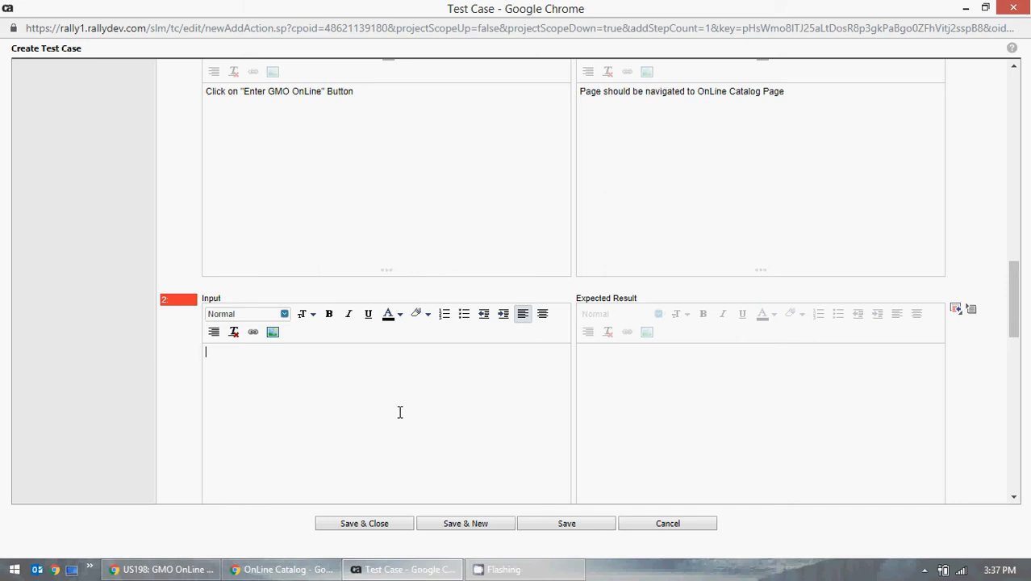
Step: Switch to the OnLine Catalog, set the order quantity for the 3 Person Dome Tent to 10, and return to the test case
left_click(278, 570)
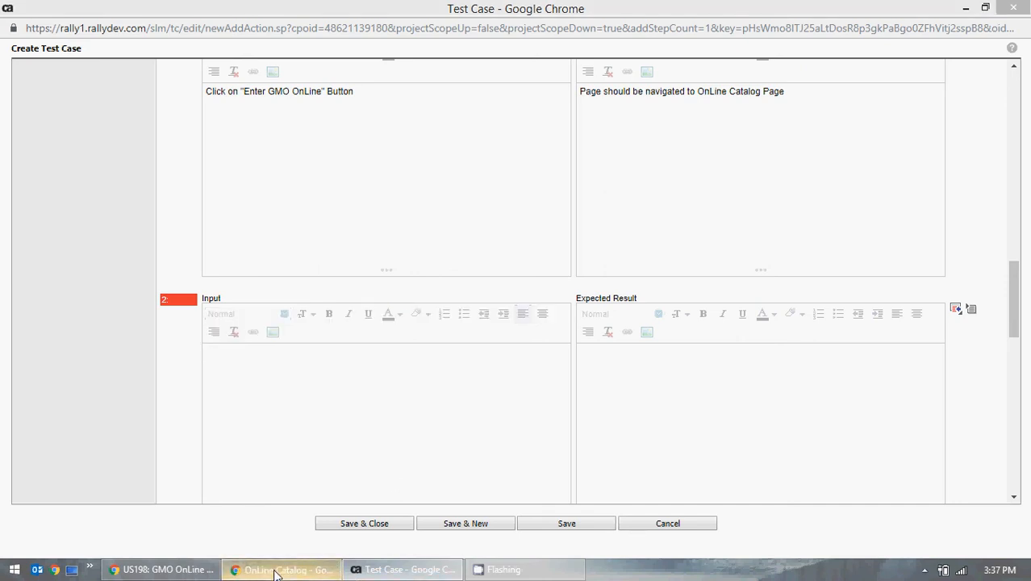
left_click(459, 227)
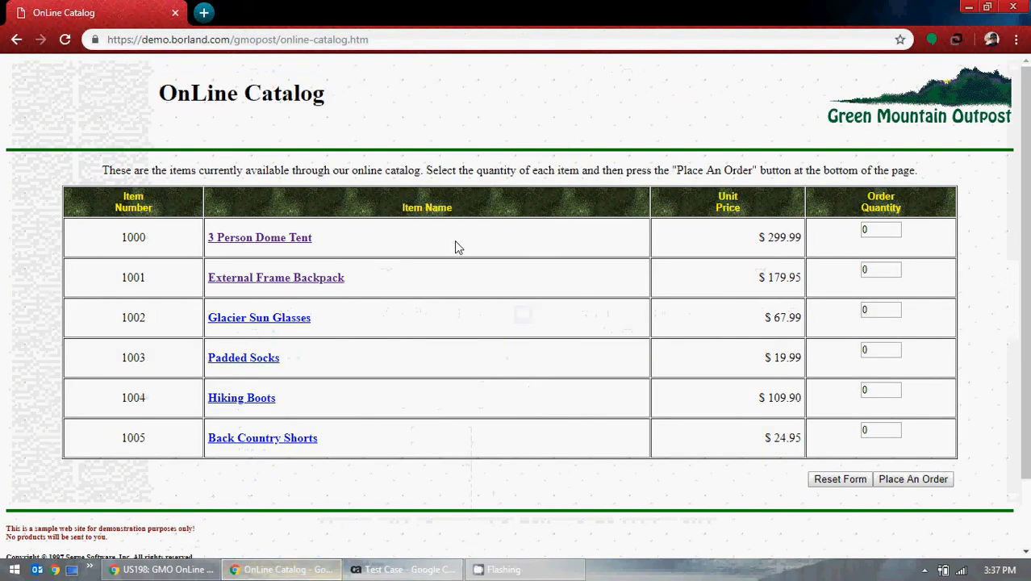
left_click(885, 230)
key("BackSpace")
type("10")
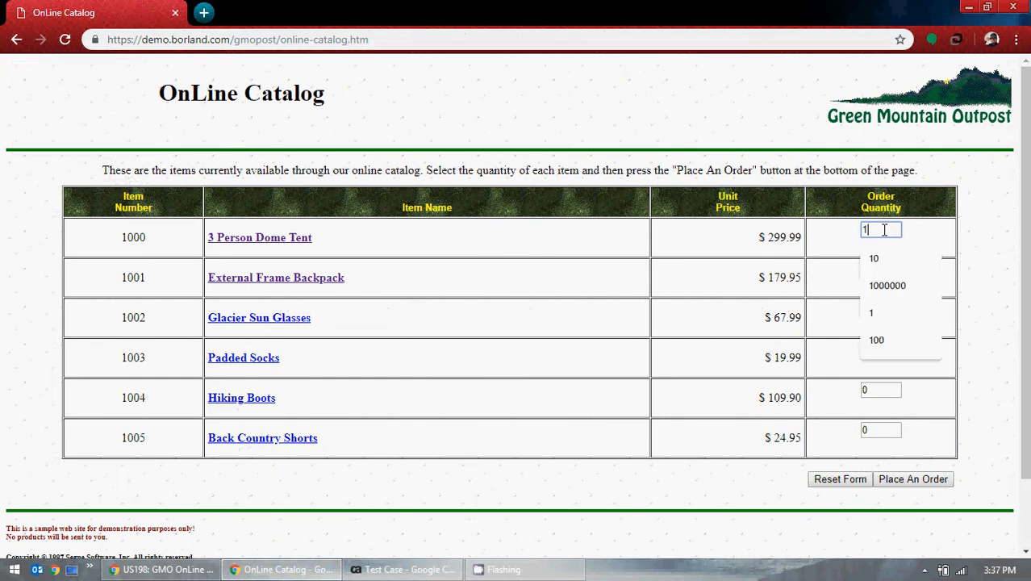
left_click(541, 344)
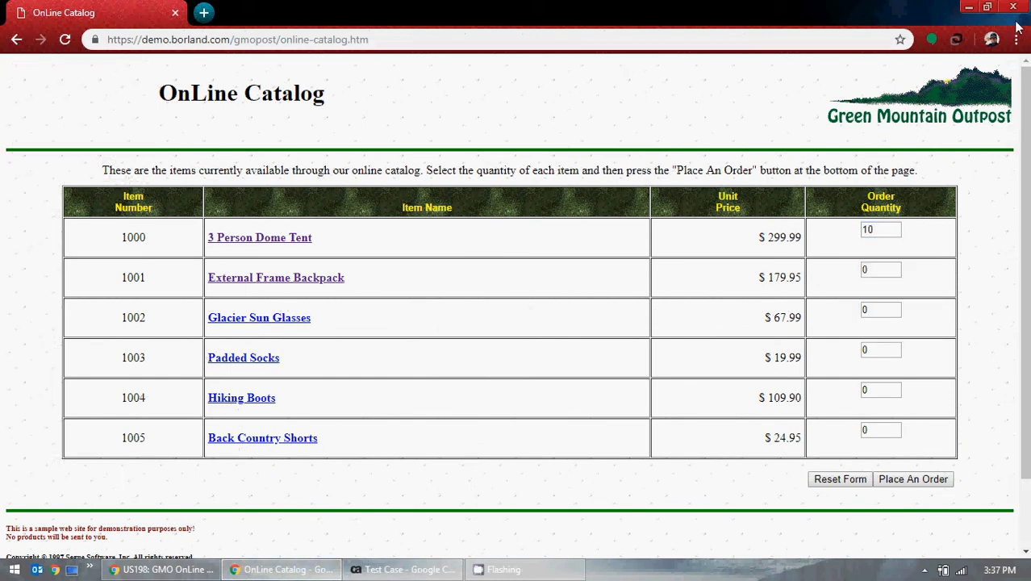
left_click(968, 7)
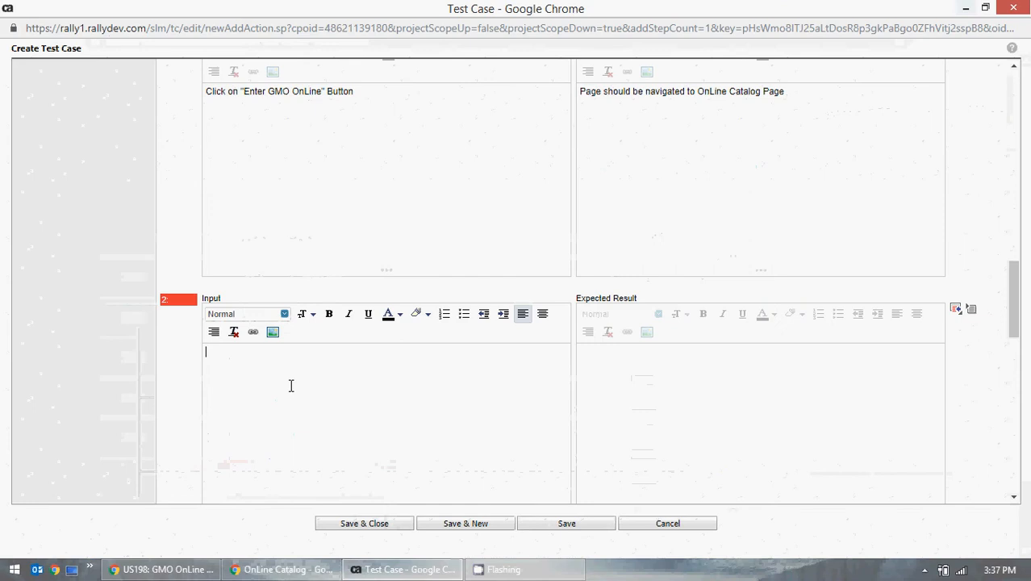
Step: Write Enter the value 10 for "3 Person Dome Tent" as step 2's Input, checking the item name in the catalog
type("Enter t")
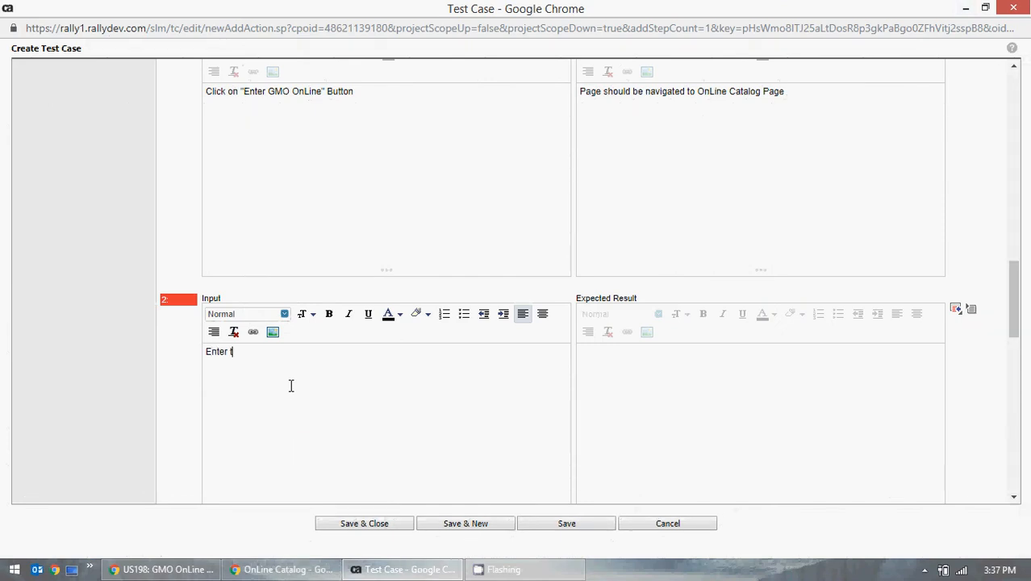
type("he value 10 for")
left_click(255, 569)
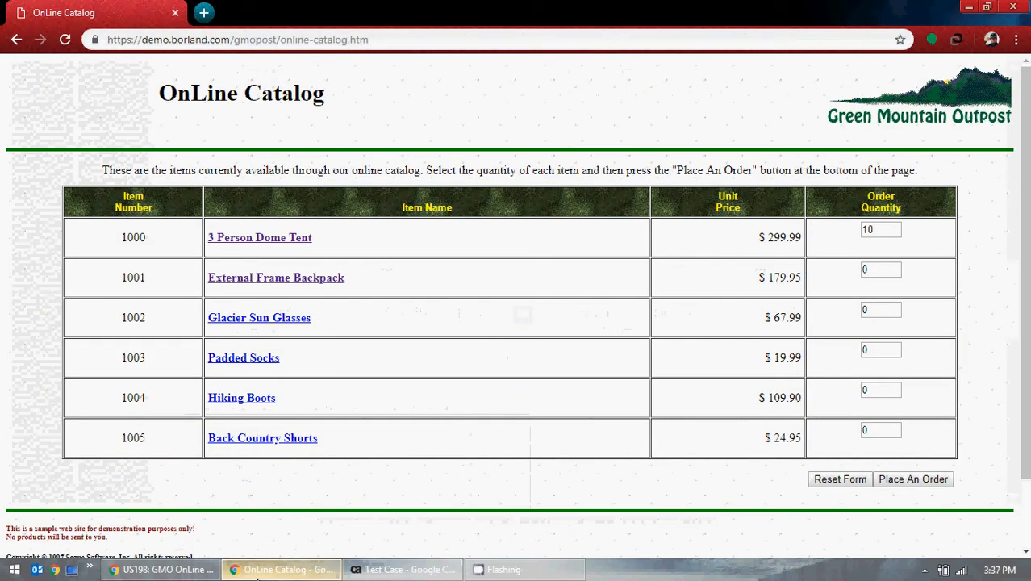
left_click(401, 569)
type("\"\"")
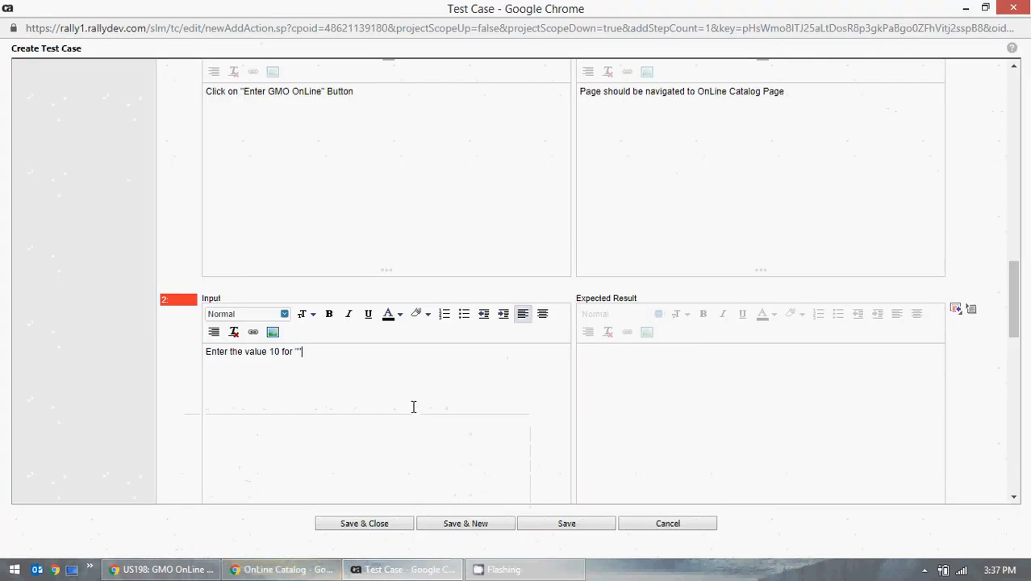
key("Left")
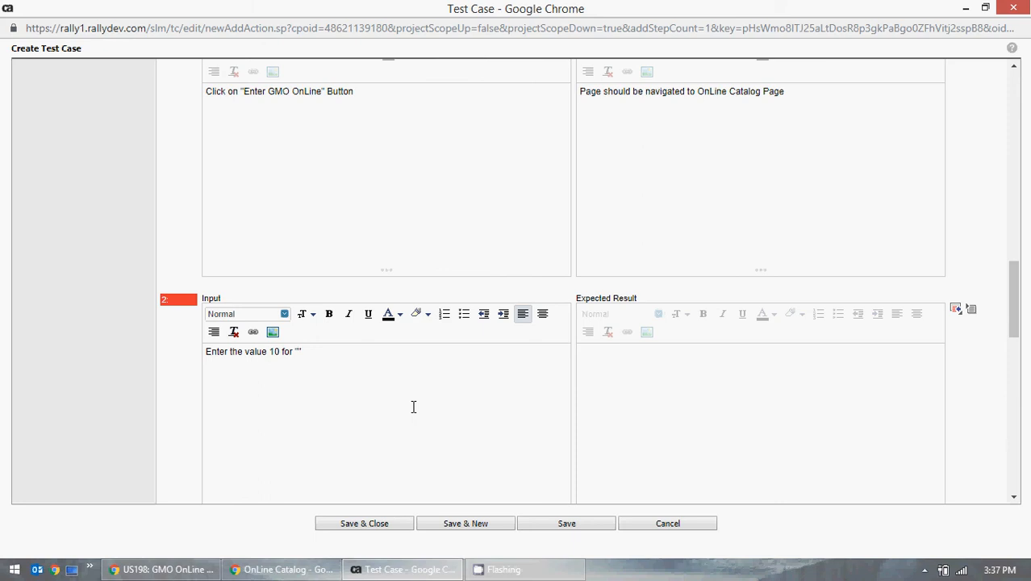
type("3 Person Dome Tent")
Step: Check the heading of the quantity column in the OnLine Catalog and return to the test case
left_click(282, 569)
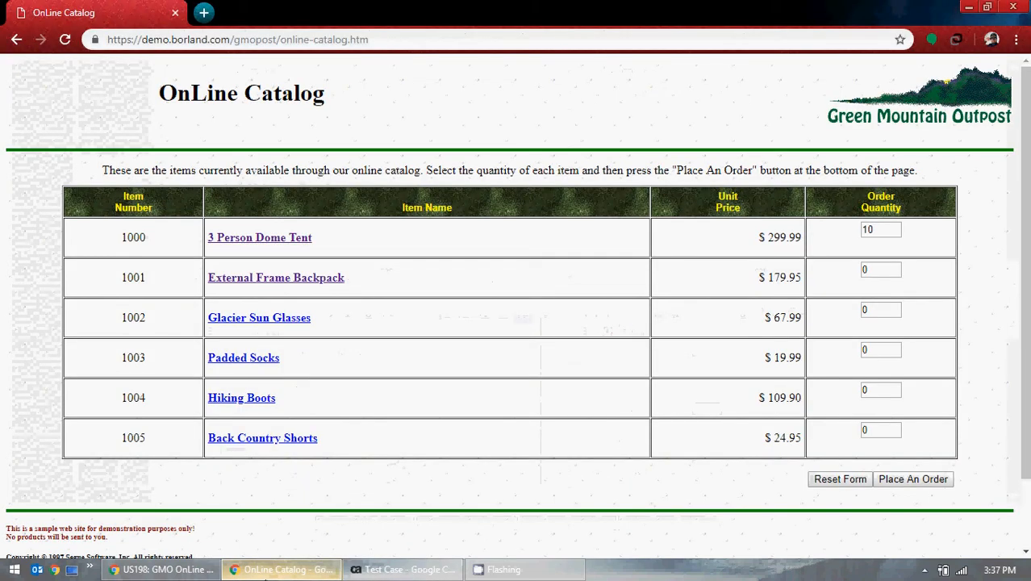
left_click(266, 578)
left_click(445, 572)
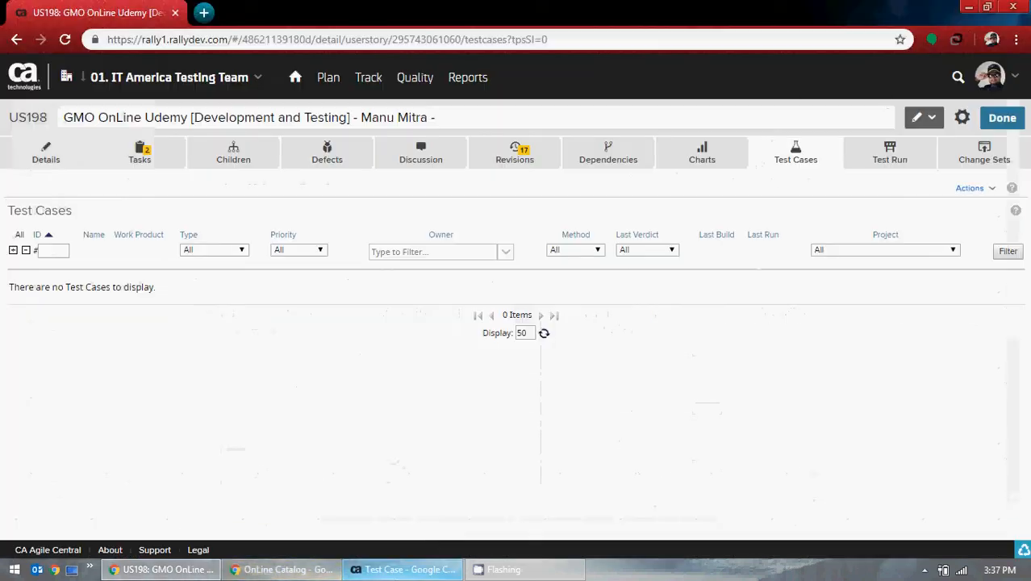
left_click(403, 570)
left_click(287, 571)
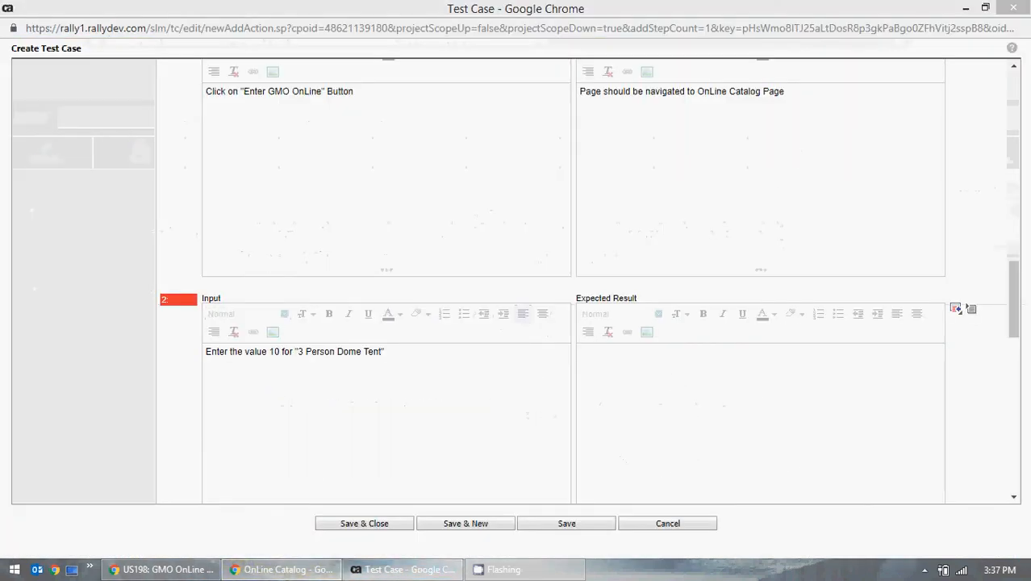
left_click_drag(862, 200, 906, 221)
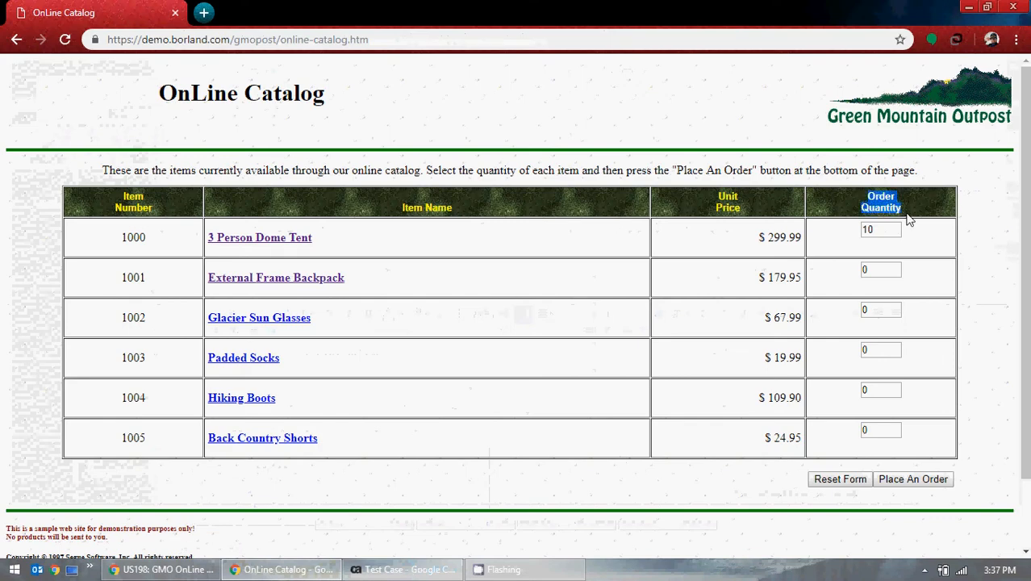
left_click(968, 7)
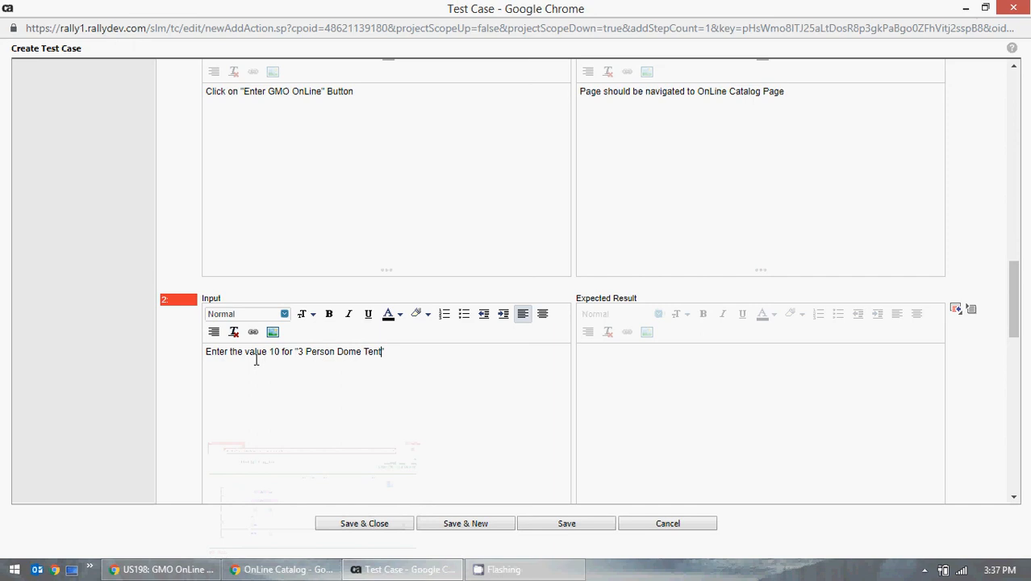
Step: Put quotation marks around 10 in step 2's Input and append "in the Order Quantity field" to the sentence
left_click(269, 352)
type("\"")
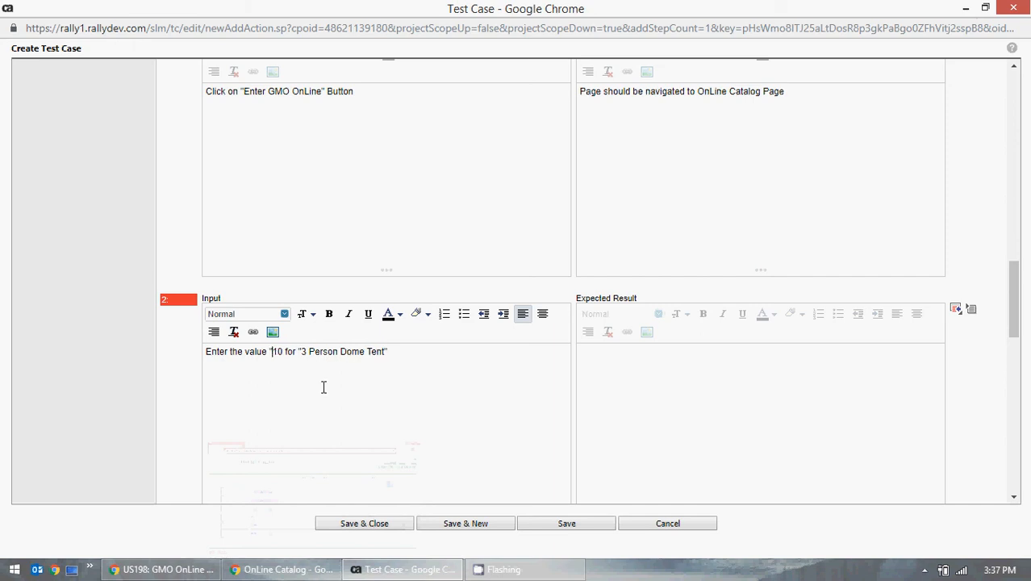
key("Left")
type("\"")
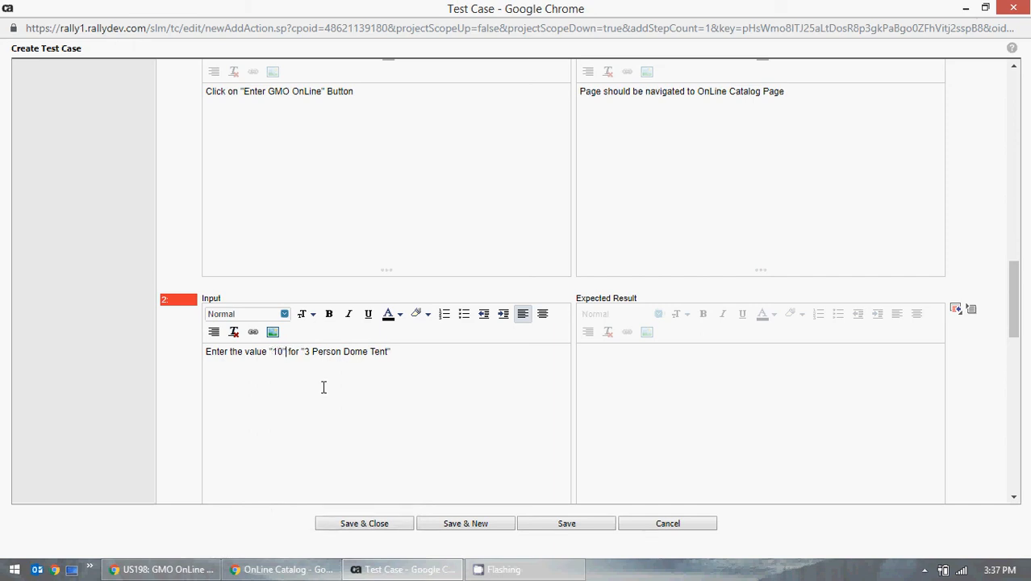
left_click(415, 355)
type("he Order Quantity f")
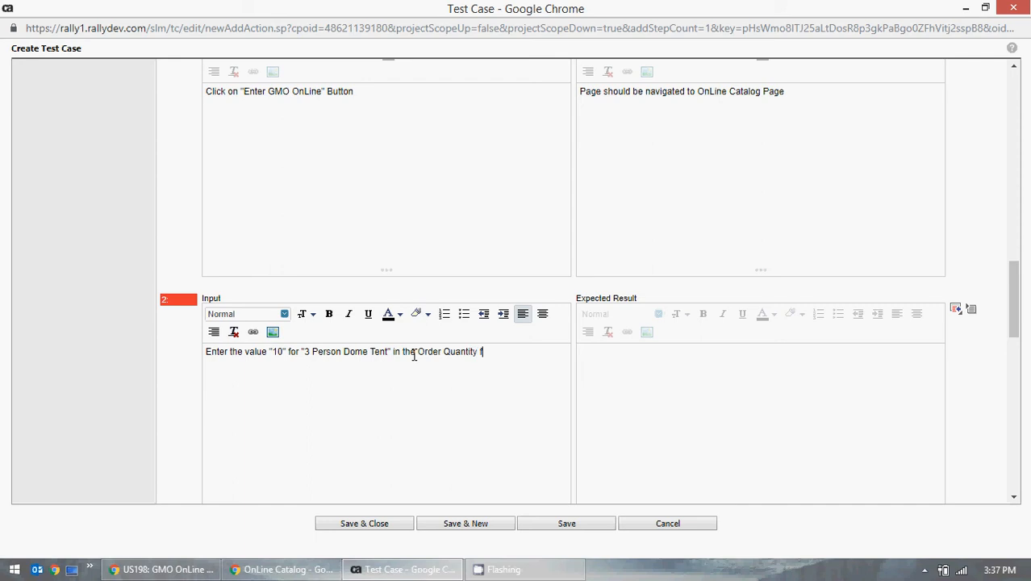
type("ield")
Step: Extend step 2's Input sentence with the words "and click on"
left_click(663, 387)
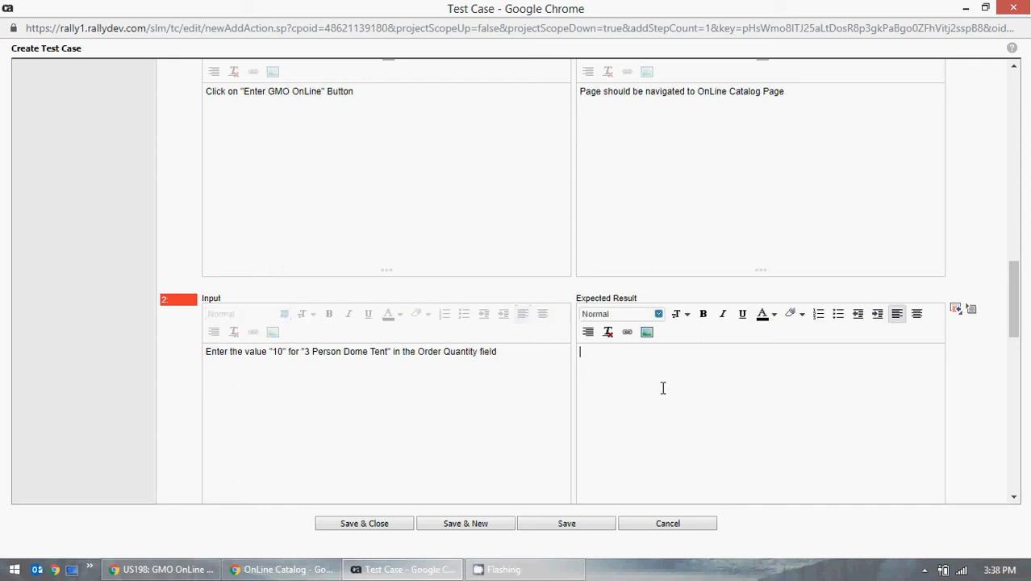
left_click(533, 360)
type("anc ic")
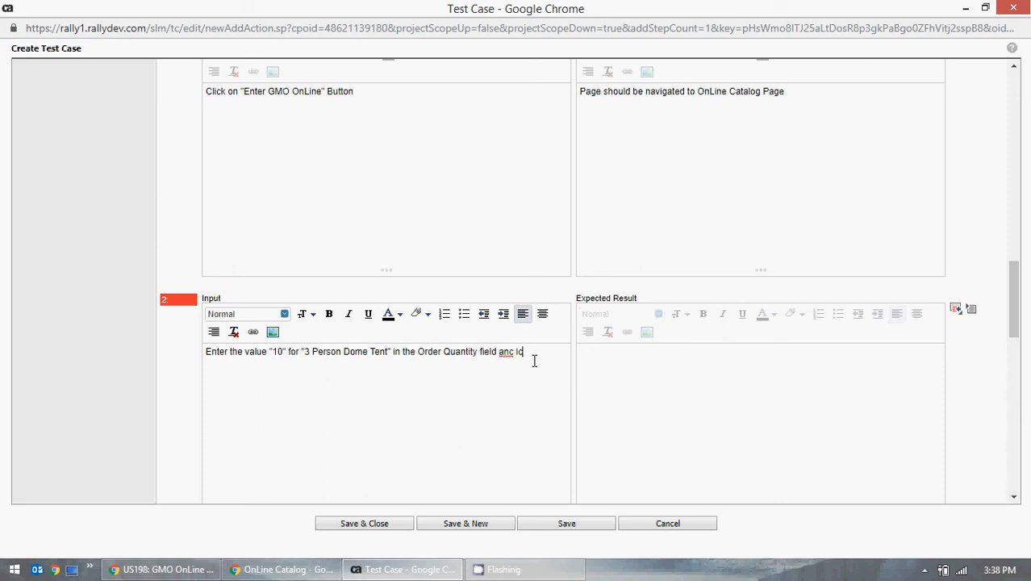
key("BackSpace")
key("BackSpace")
type("d click on")
Step: Check the order button's name in the catalog and finish step 2's Input with "Place An Order" Button, keeping the quotation marks
left_click(297, 576)
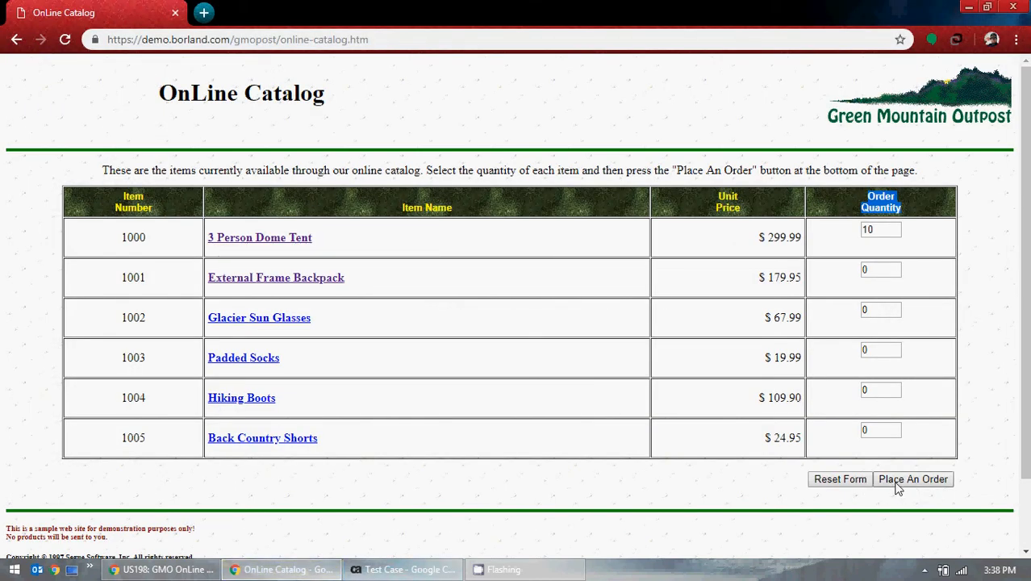
left_click(968, 7)
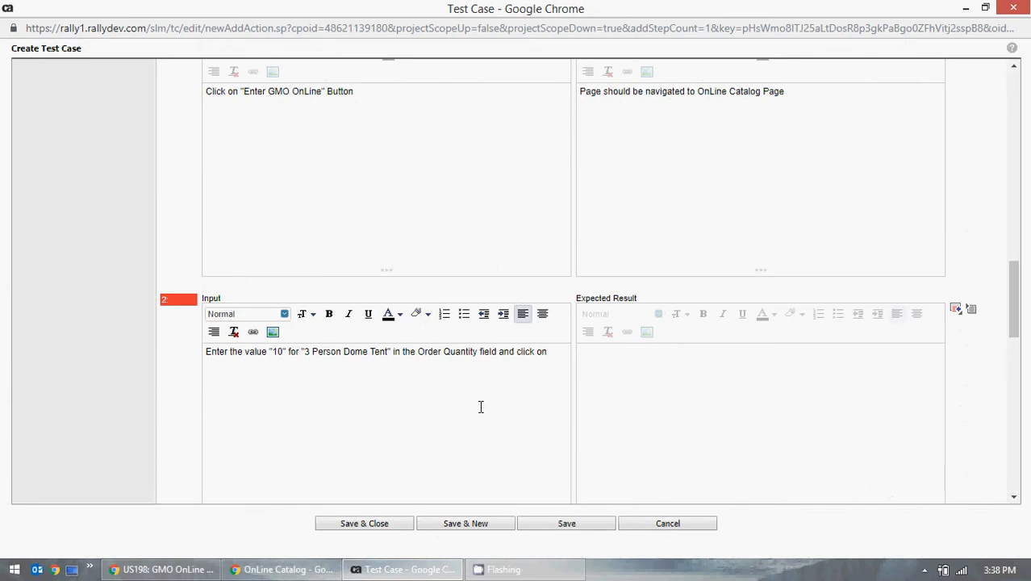
type("ace A")
left_click(283, 570)
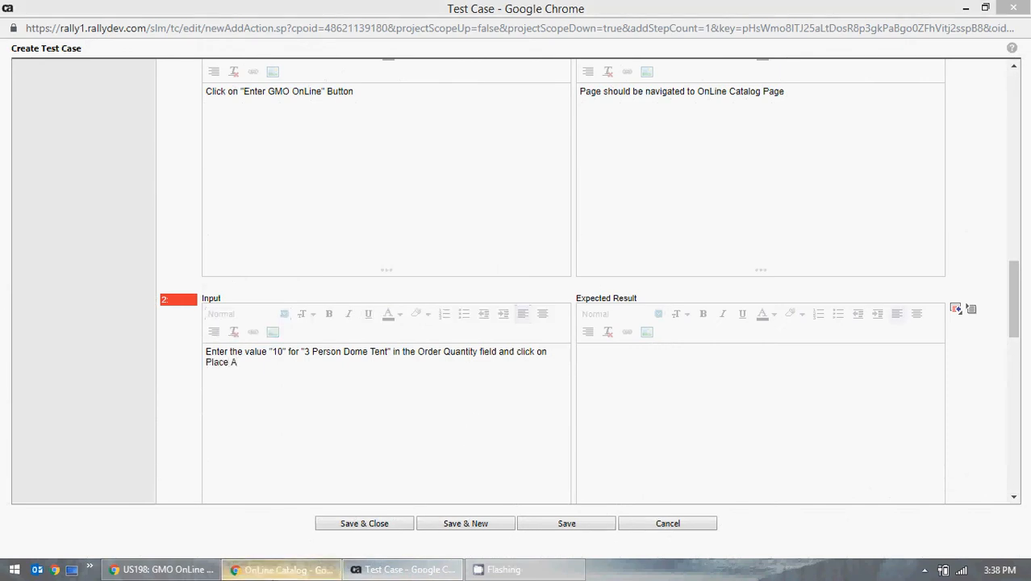
left_click(282, 570)
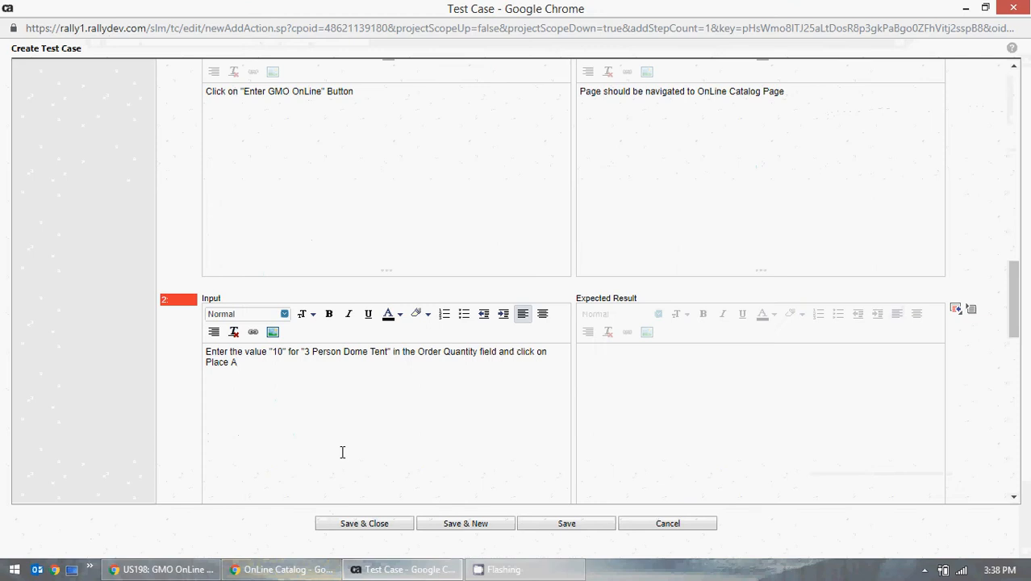
key("BackSpace")
type("rde")
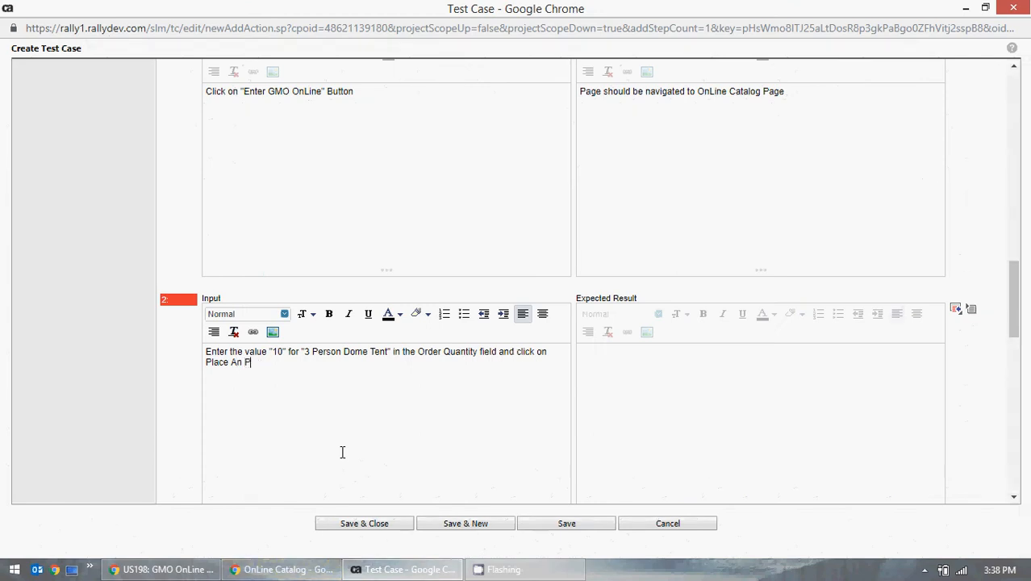
key("BackSpace")
type("Order\" Button")
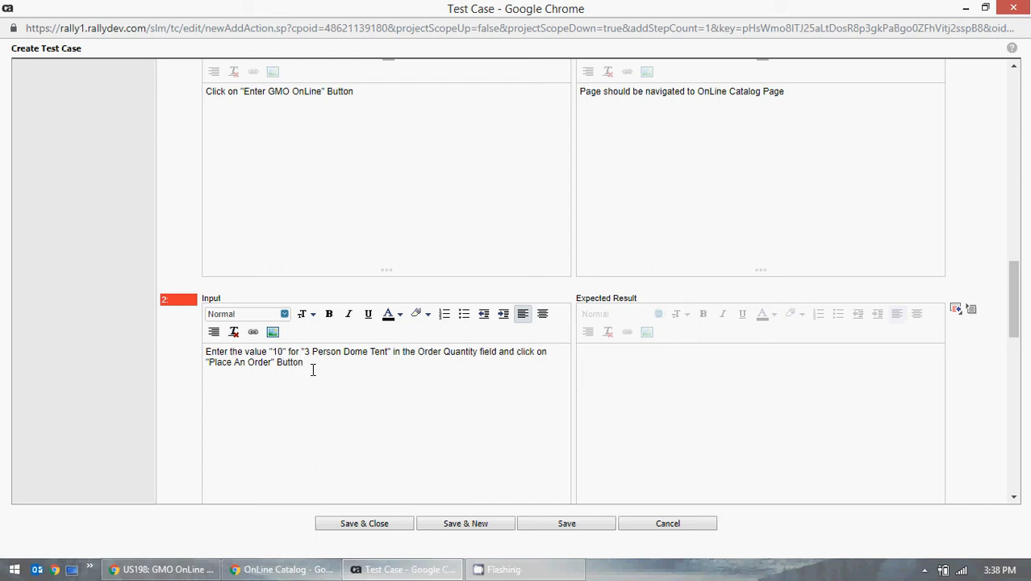
left_click_drag(647, 299, 647, 316)
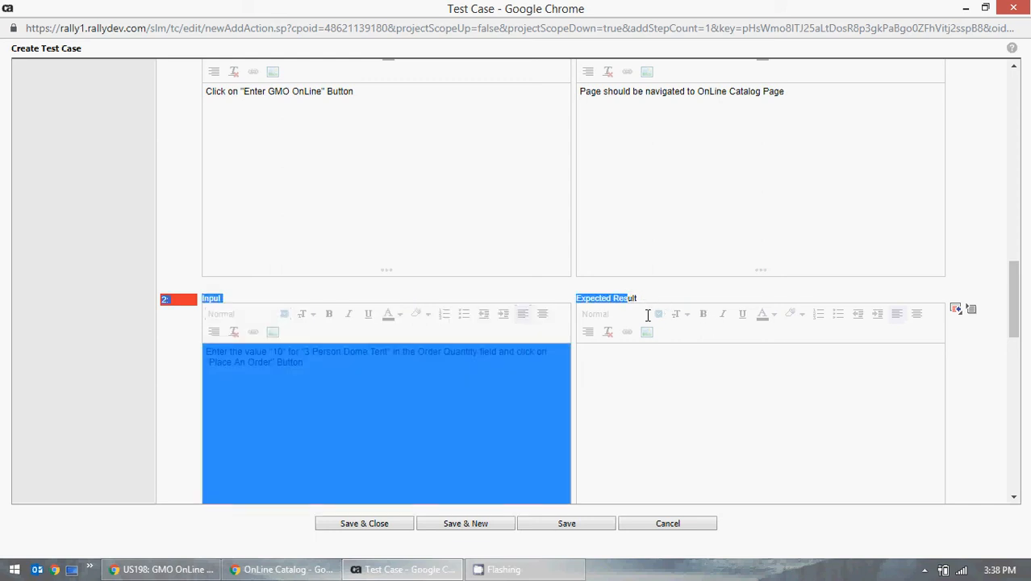
left_click(584, 414)
left_click(302, 423)
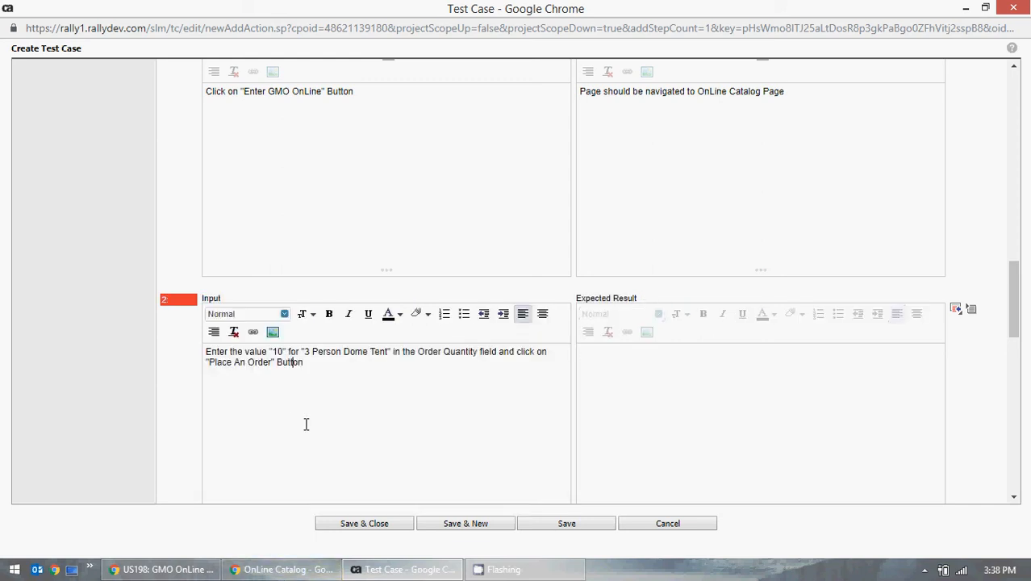
Step: Place the order in the OnLine Catalog, highlight place-order.pl in the resulting page's address, and return to the test case
left_click(340, 573)
left_click(934, 480)
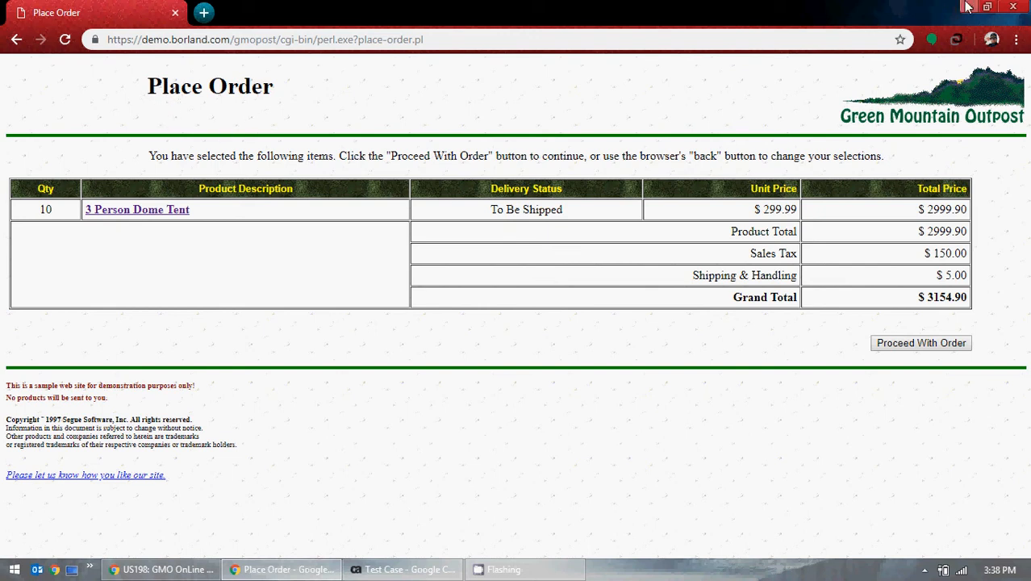
left_click_drag(358, 39, 482, 42)
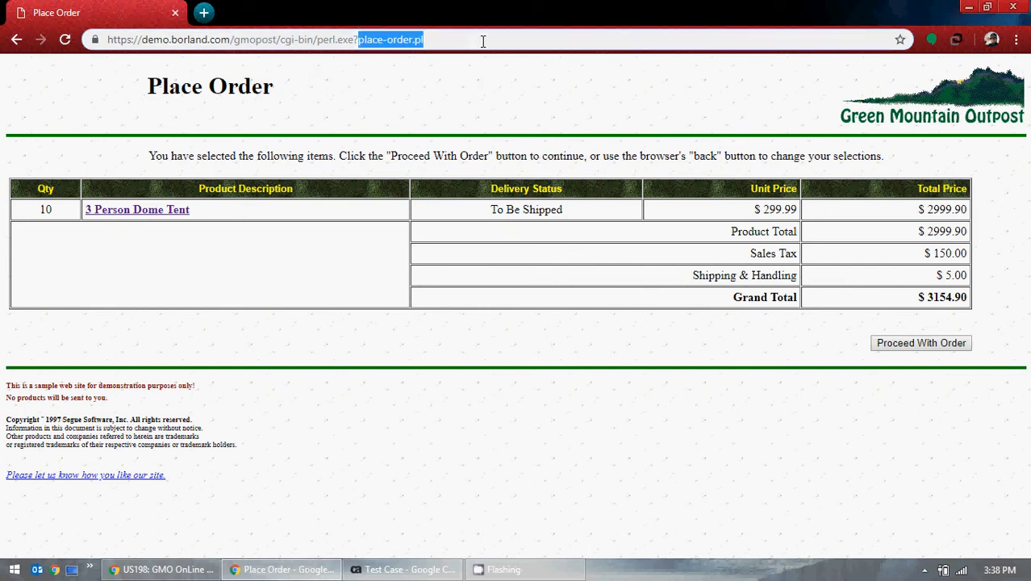
left_click(968, 6)
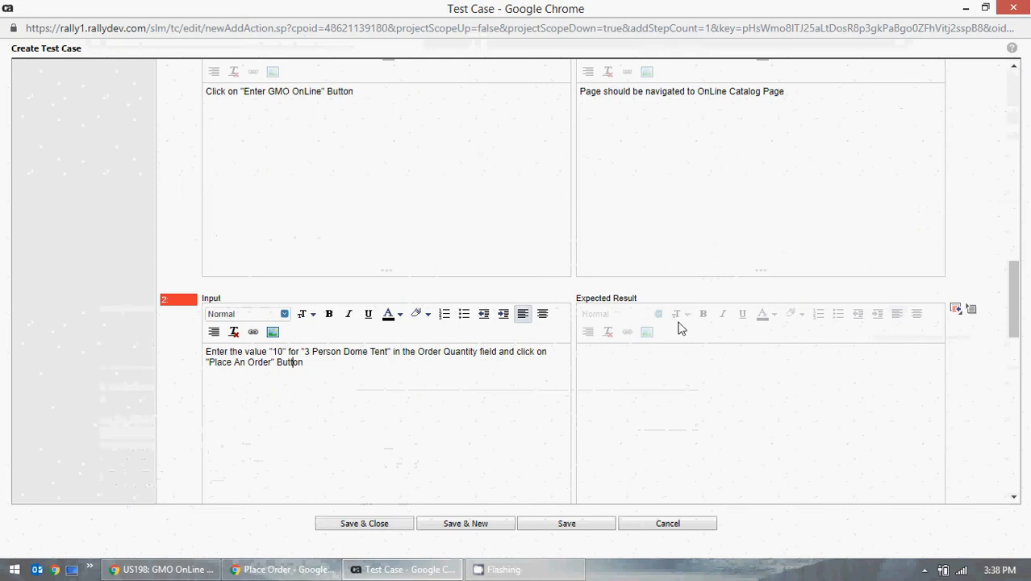
Step: Write step 2's Expected Result as Page is navigated to "Place Order" page, checking the page's name on the site
left_click(655, 397)
type("Page is")
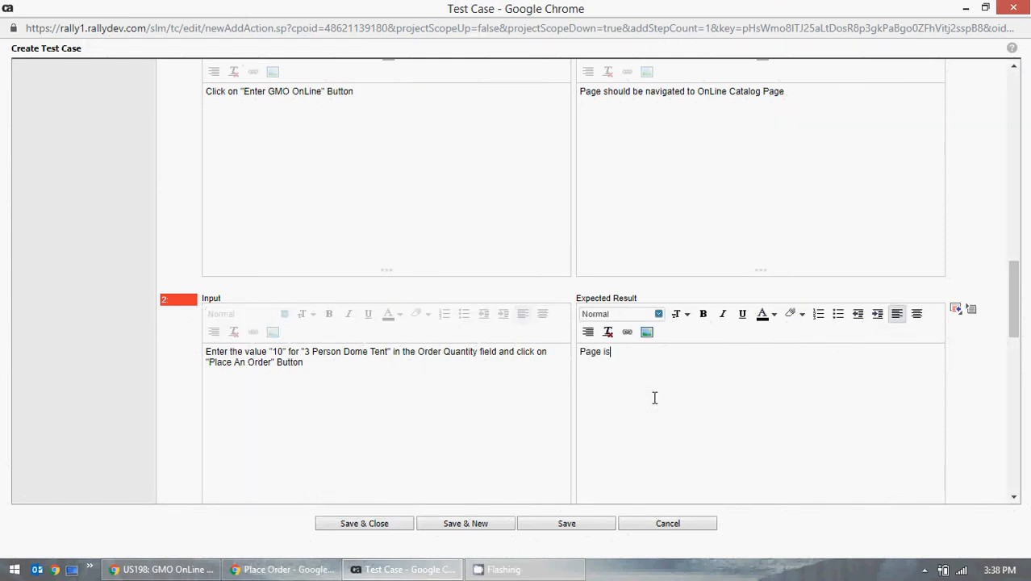
type(" navigated to Place")
left_click(283, 569)
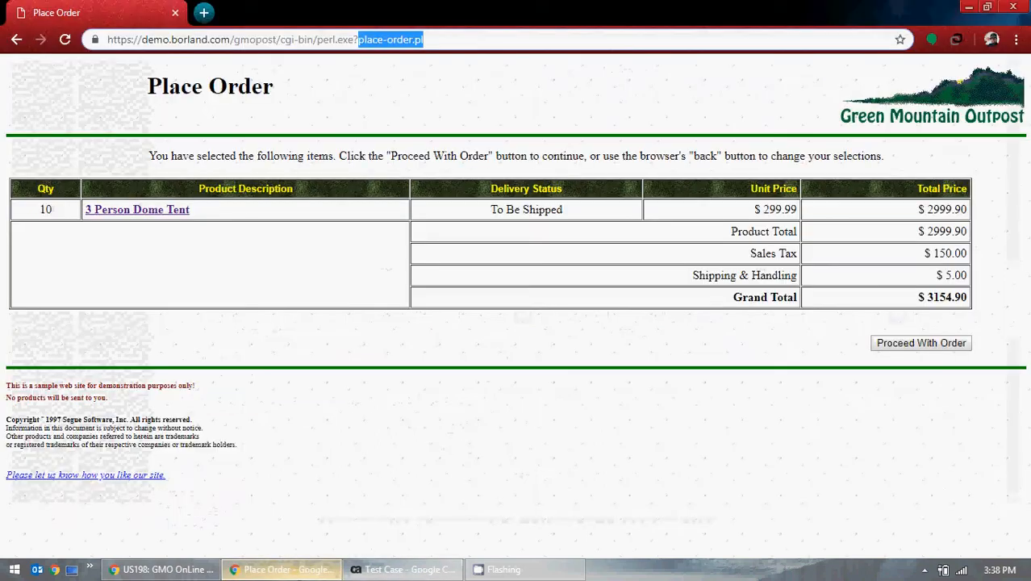
key("alt+Tab")
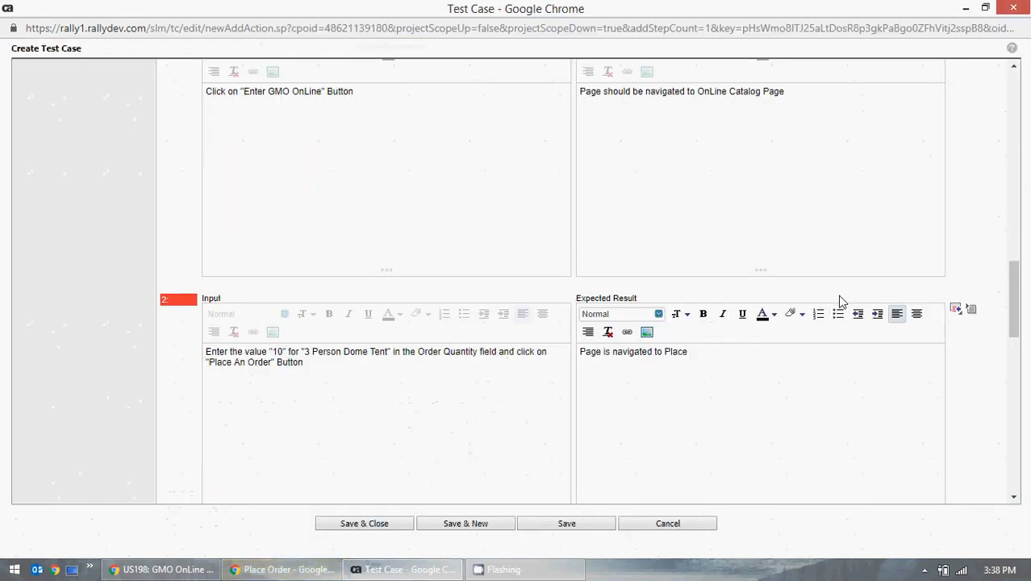
type("Order pag")
type("\"")
type("\"")
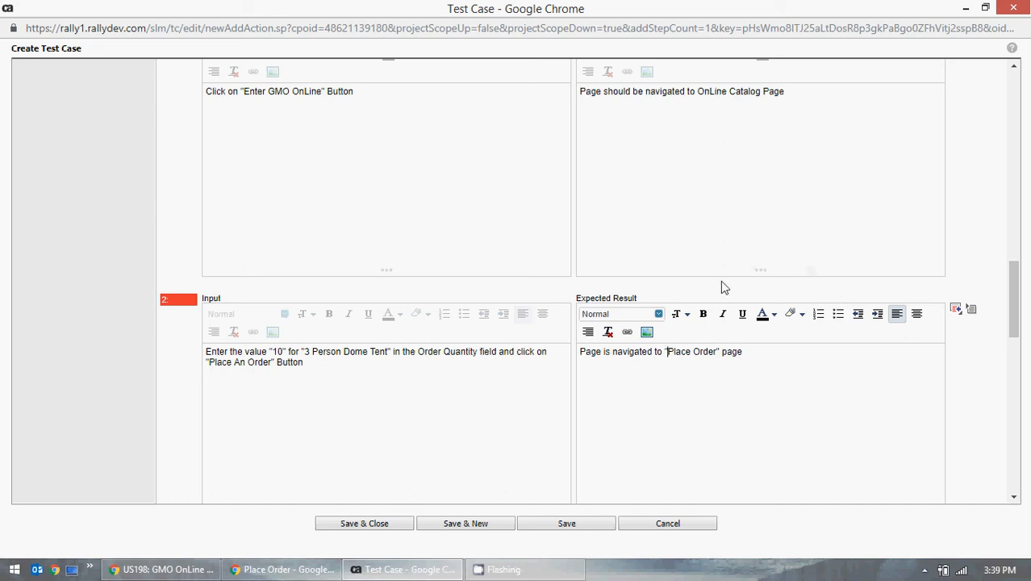
Step: Add one blank step to the test case from the top of its Steps section
scroll(113, 331, "up", 2)
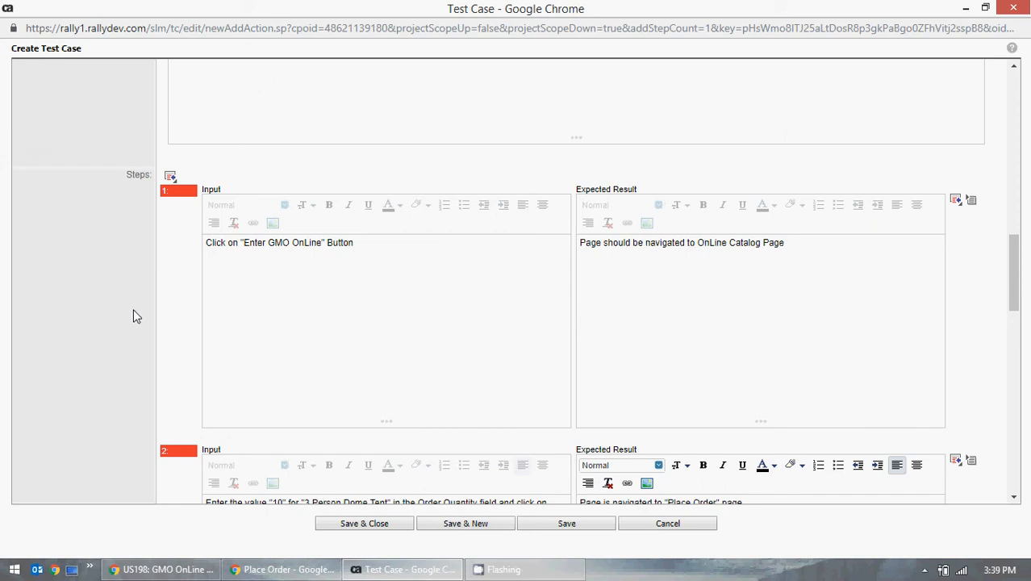
left_click(171, 176)
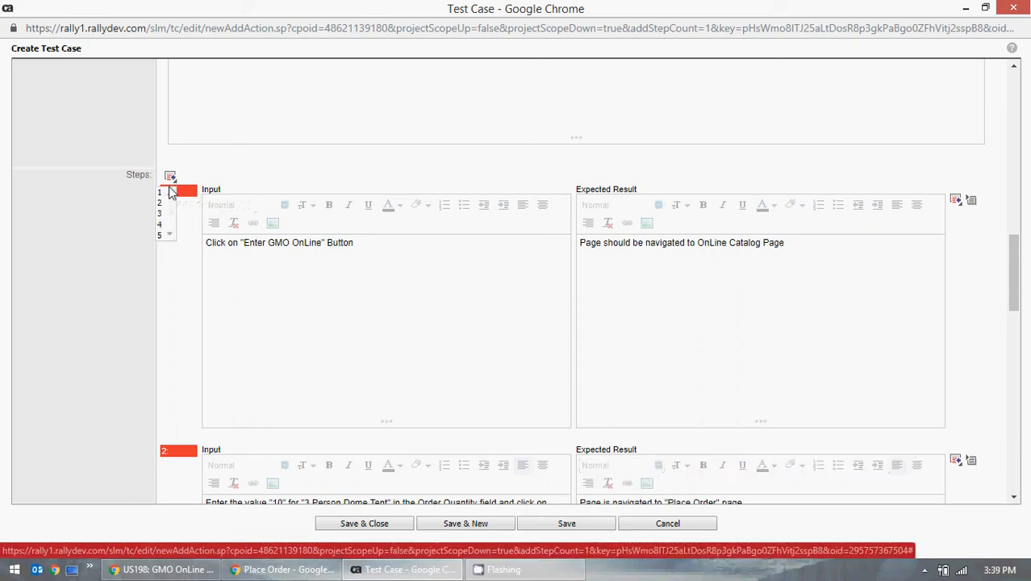
left_click(159, 195)
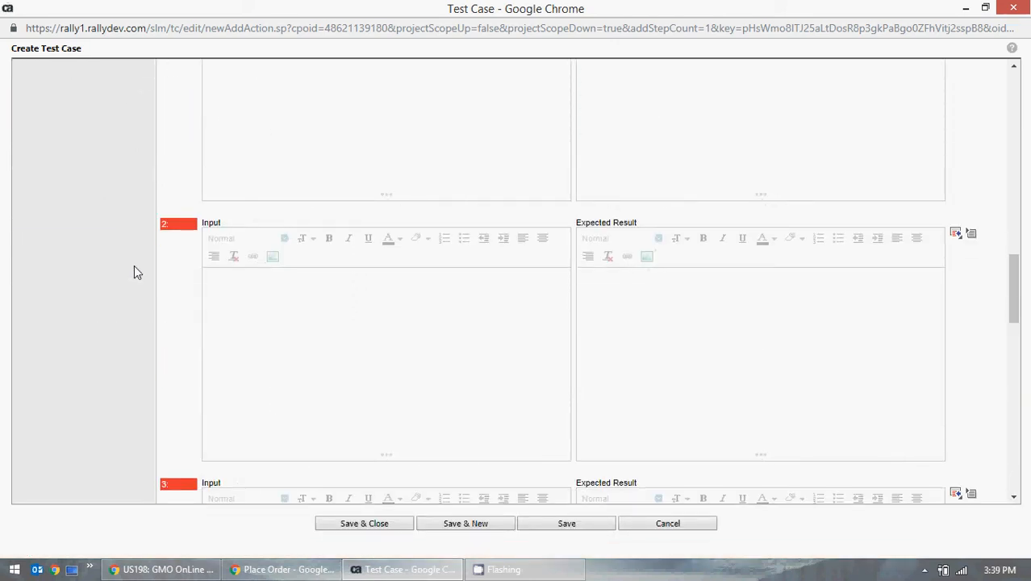
Step: Examine the order of the test steps and the position of the newly added blank step
left_click(364, 178)
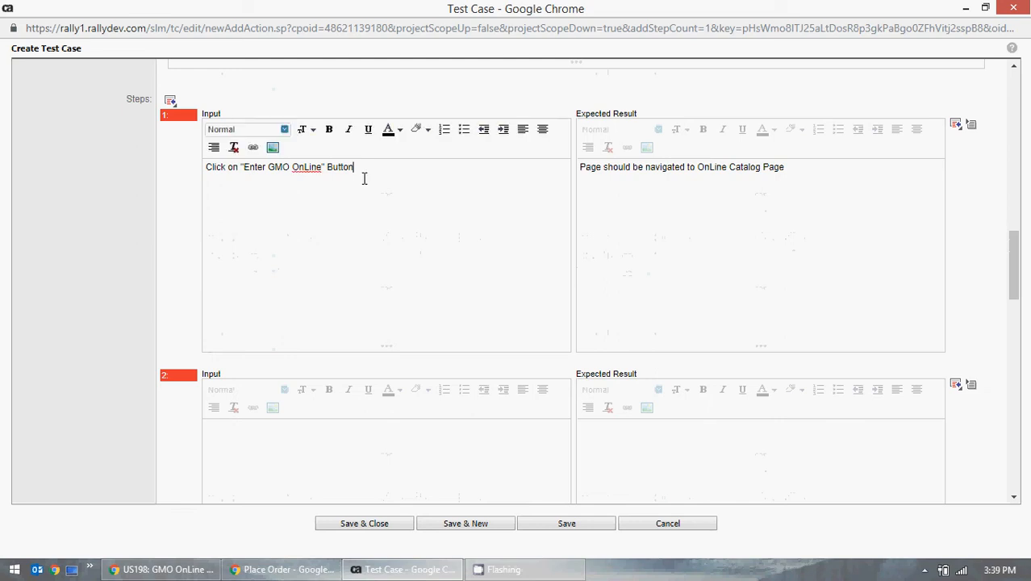
left_click_drag(363, 178, 182, 180)
scroll(183, 193, "down", 2)
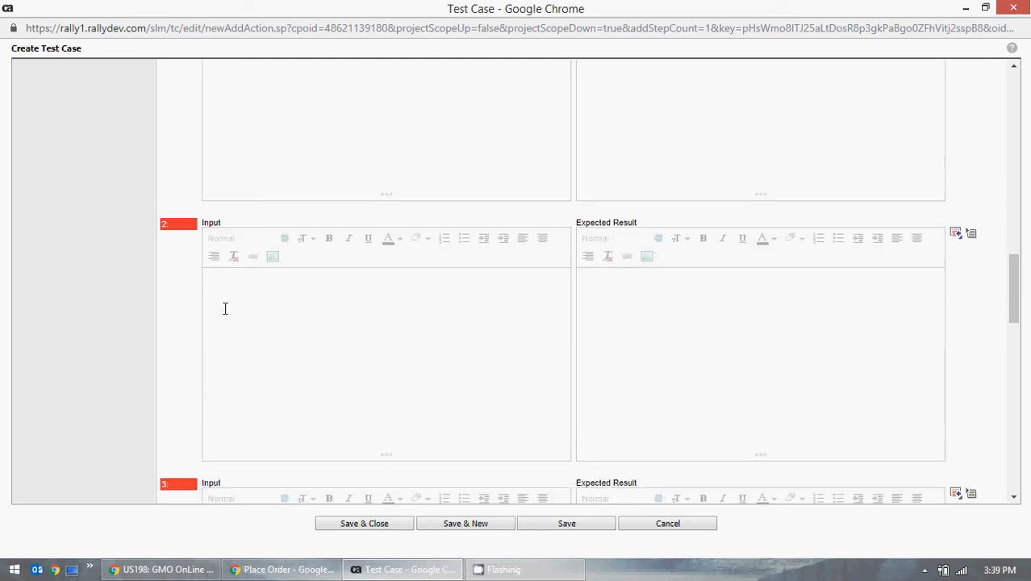
scroll(225, 308, "down", 3)
left_click_drag(305, 321, 200, 314)
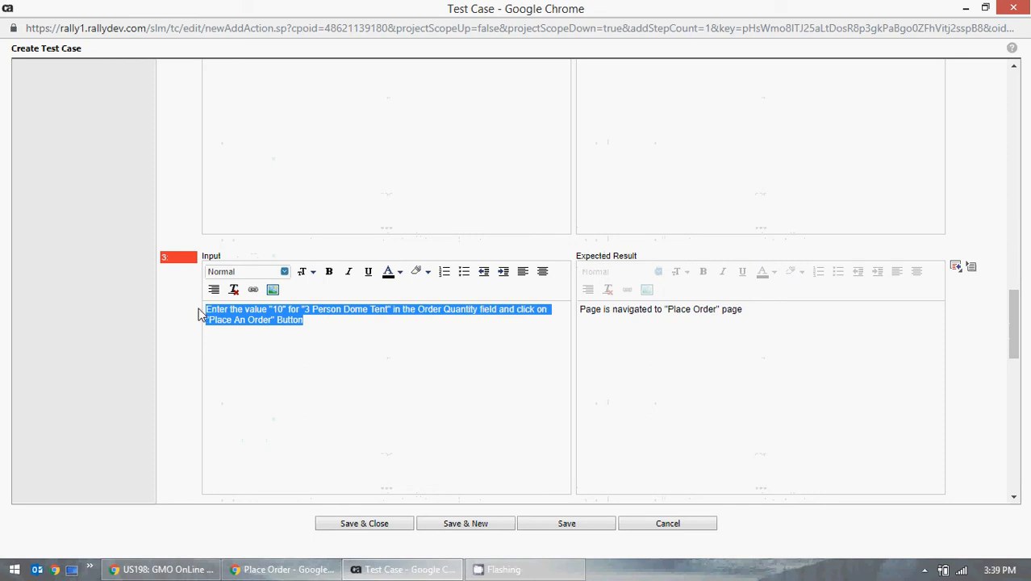
scroll(165, 316, "up", 3)
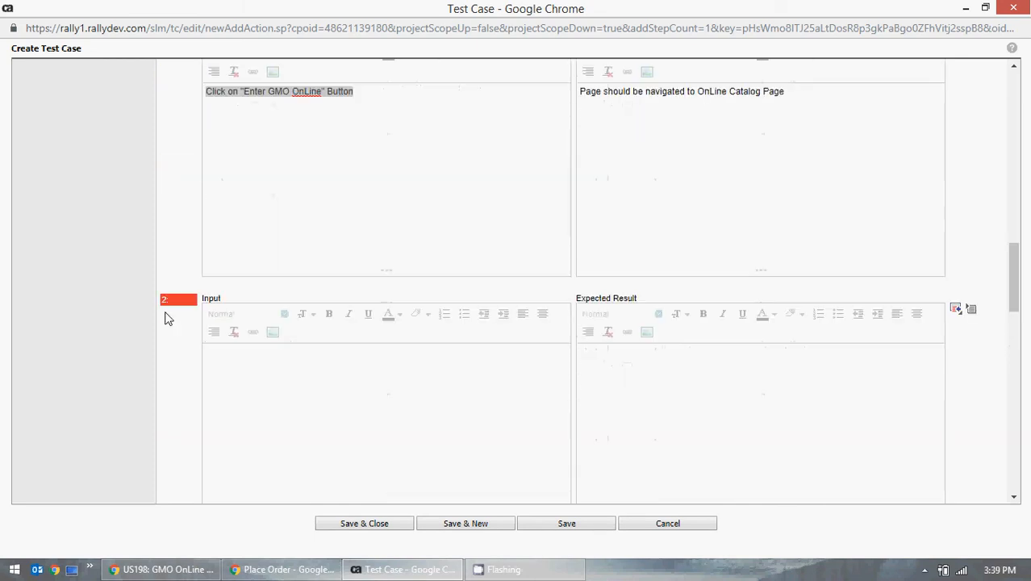
left_click(282, 383)
left_click(403, 136)
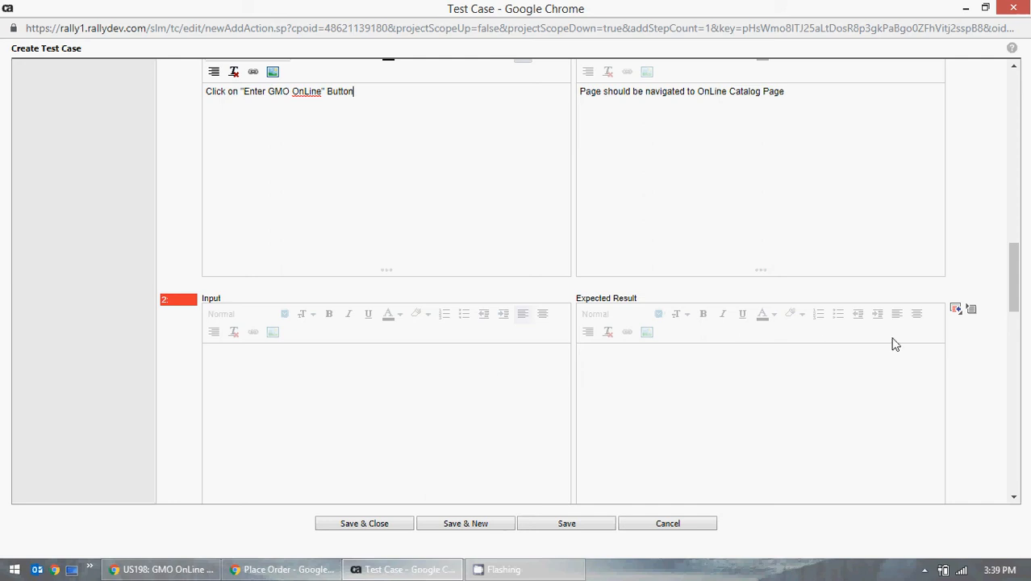
Step: Move the blank step 2 down one place, below the Place An Order step, and check the new order
left_click(973, 314)
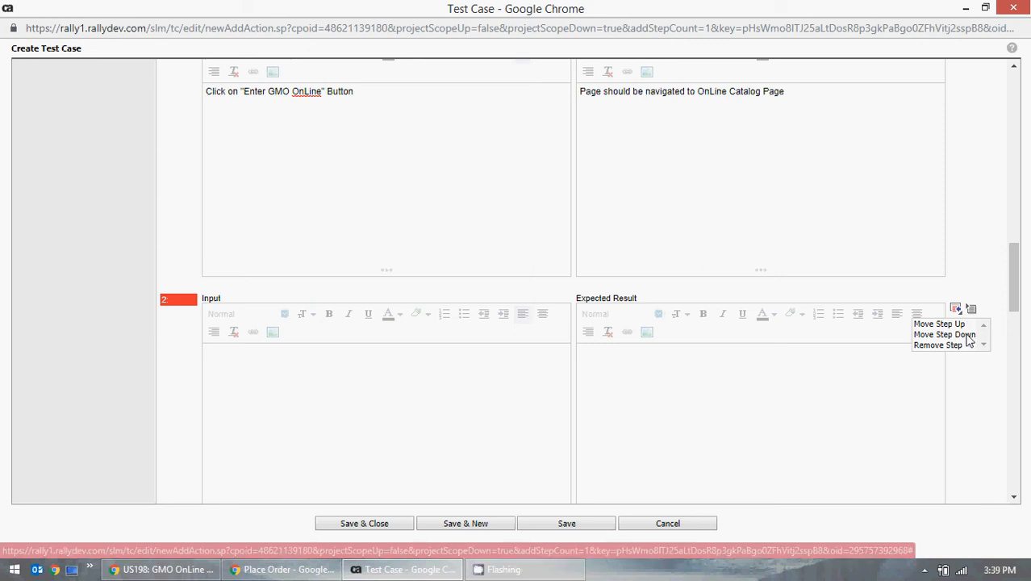
left_click(969, 335)
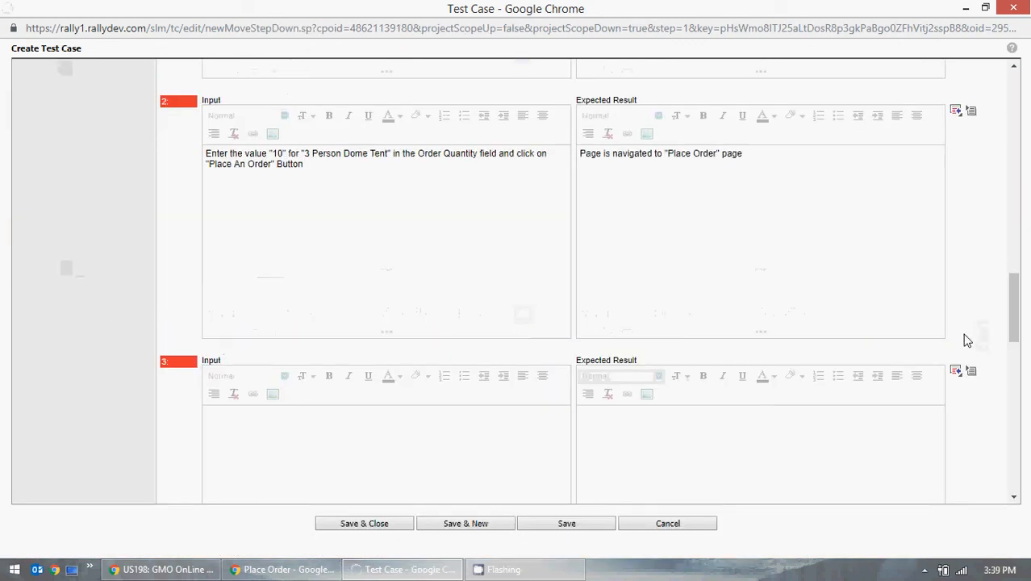
scroll(963, 335, "down", 2)
scroll(772, 312, "up", 7)
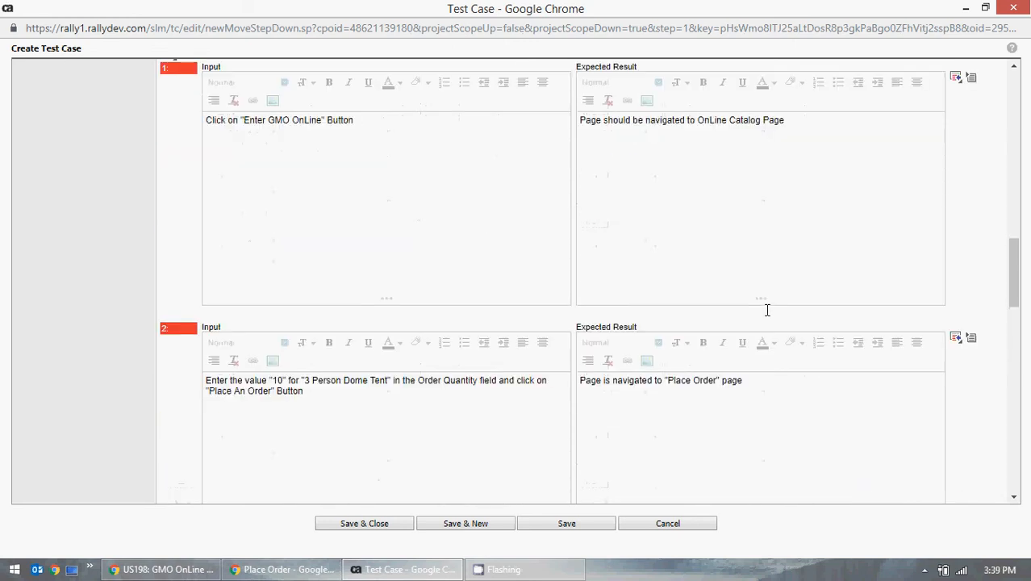
scroll(766, 308, "down", 2)
scroll(346, 299, "down", 2)
scroll(274, 292, "down", 1)
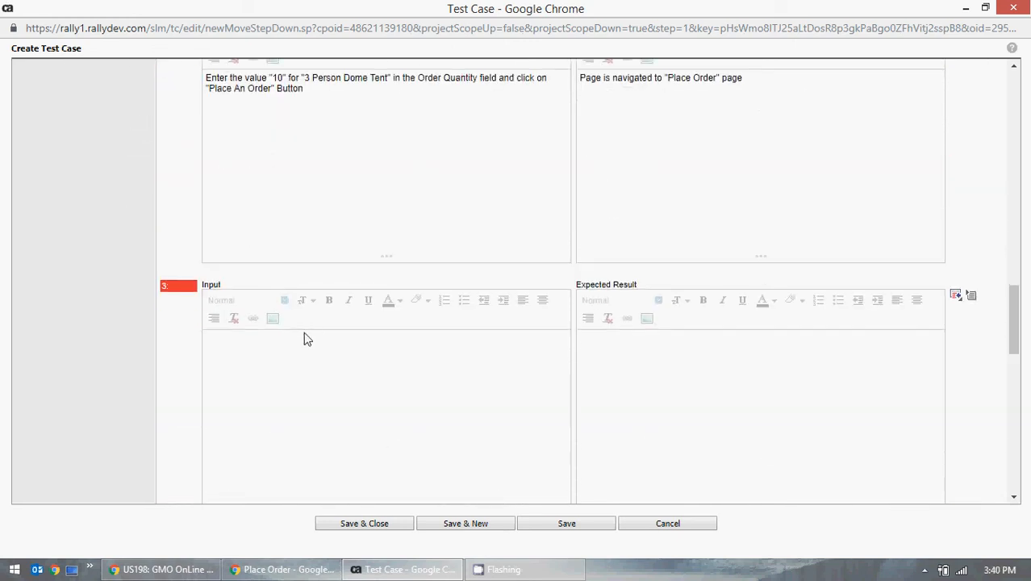
Step: Write step 3's Input as Click On "Proceed With Order" Button, checking the button's name on the Place Order page
left_click(323, 428)
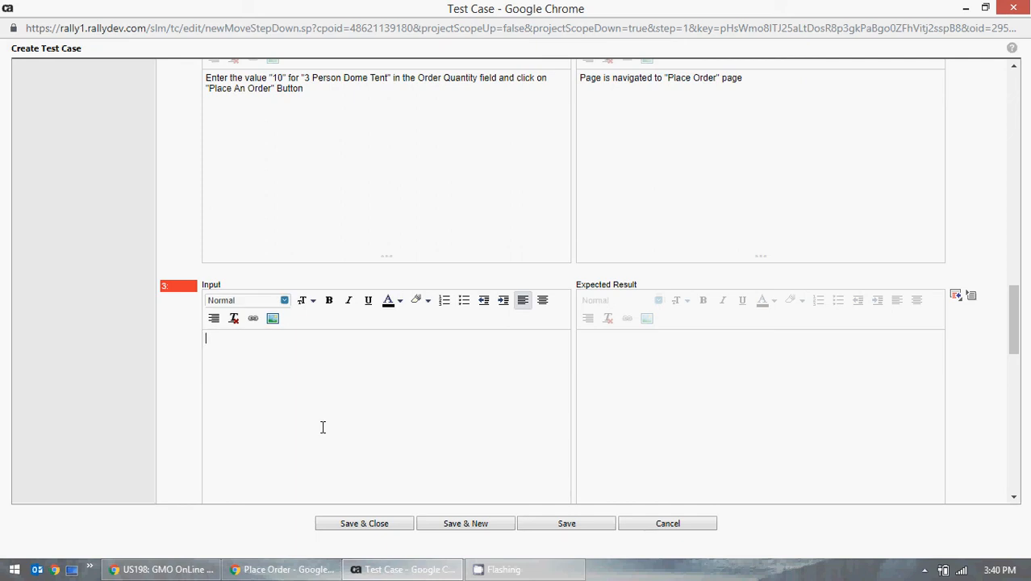
left_click(273, 571)
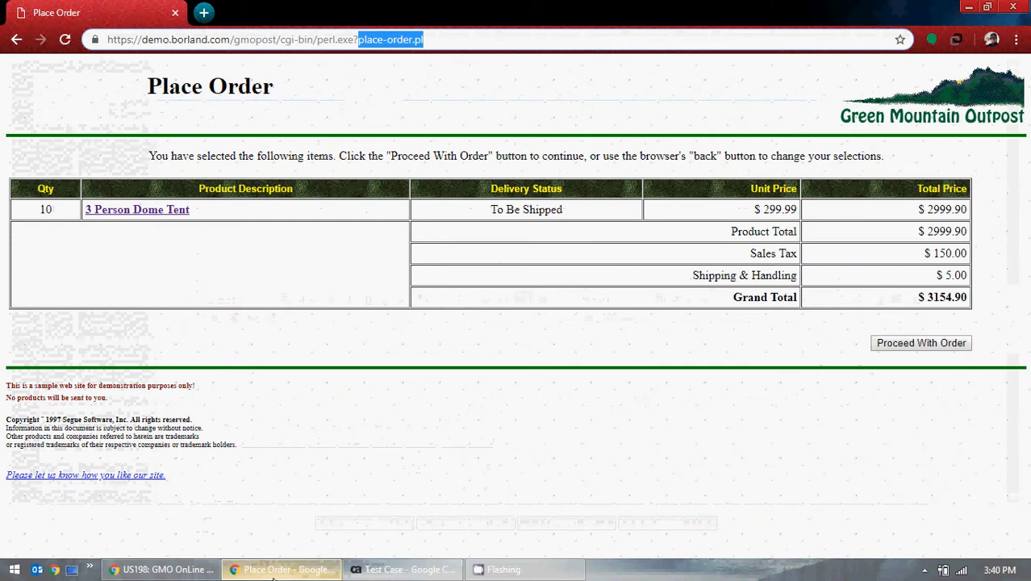
left_click(278, 570)
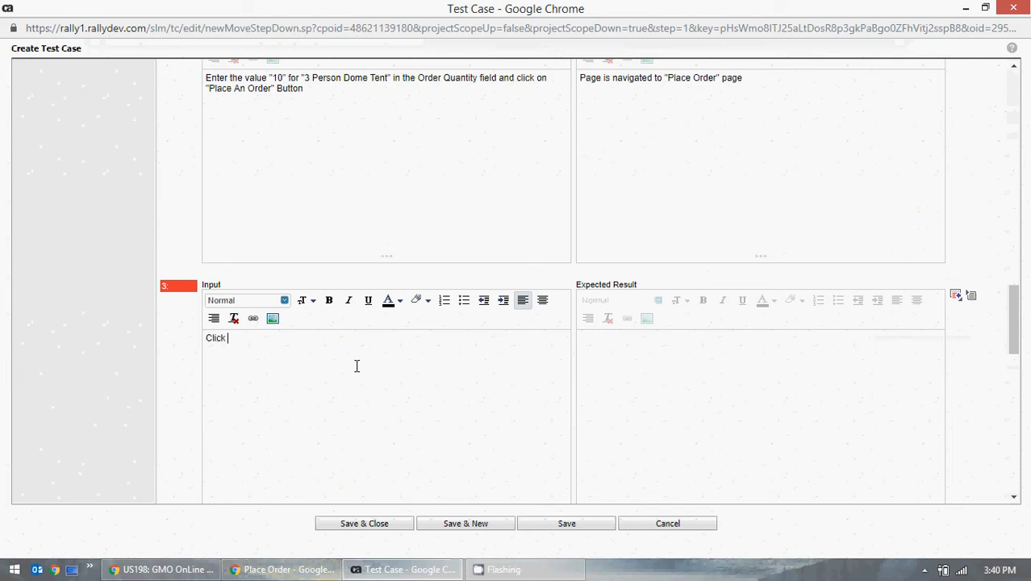
type("On")
left_click(293, 572)
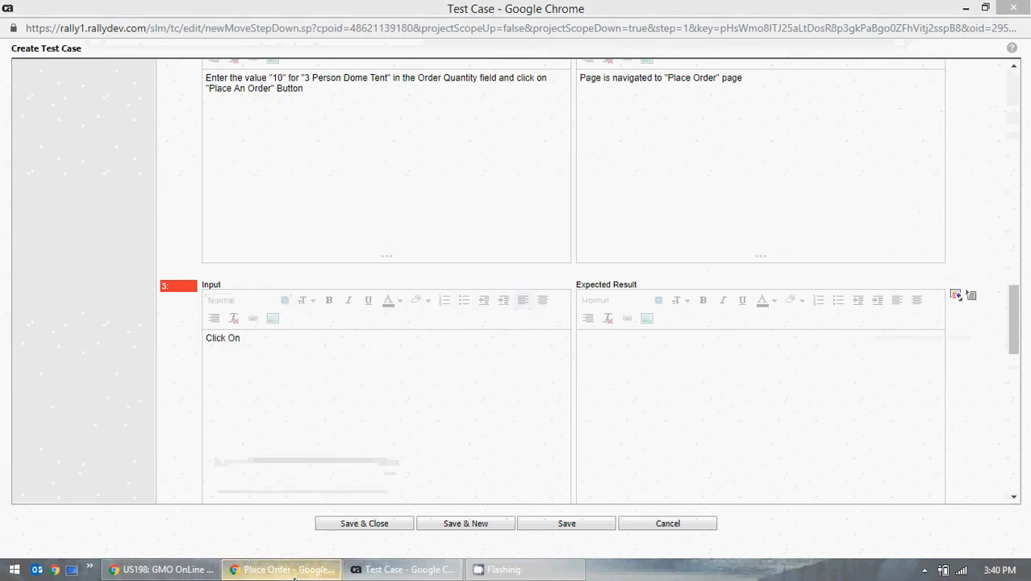
left_click(293, 571)
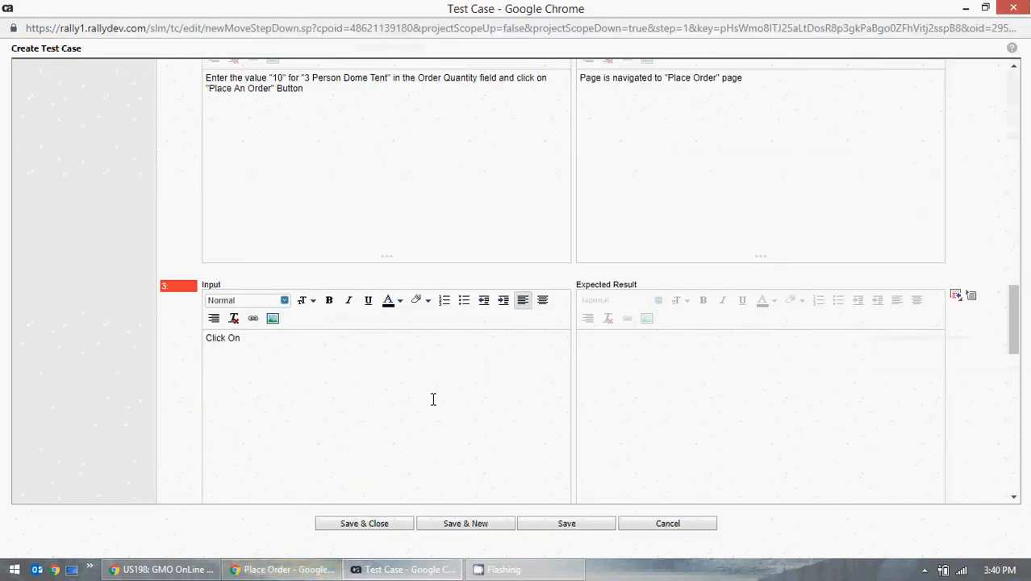
type("\"Proceed With ")
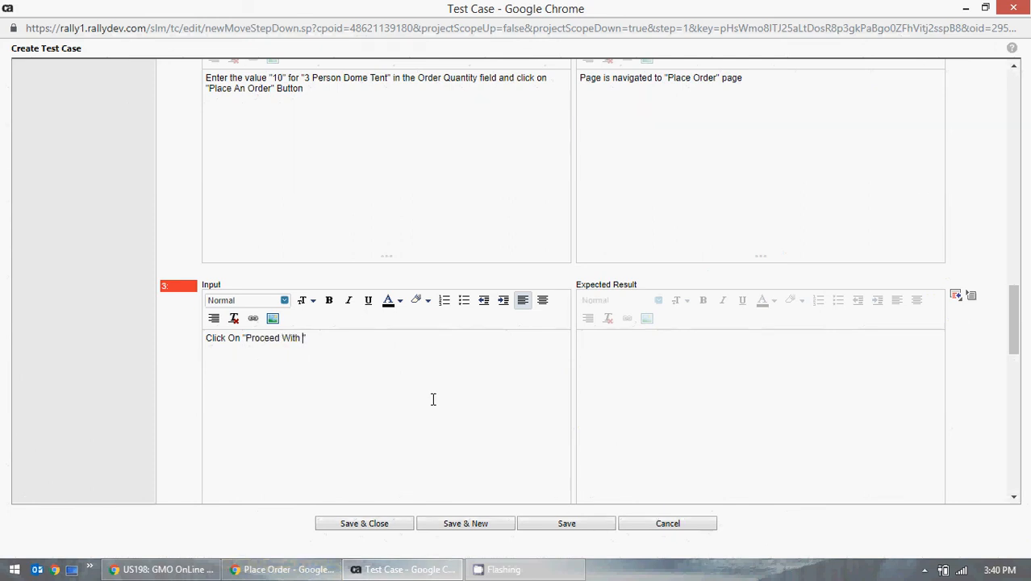
type("Order")
left_click(281, 570)
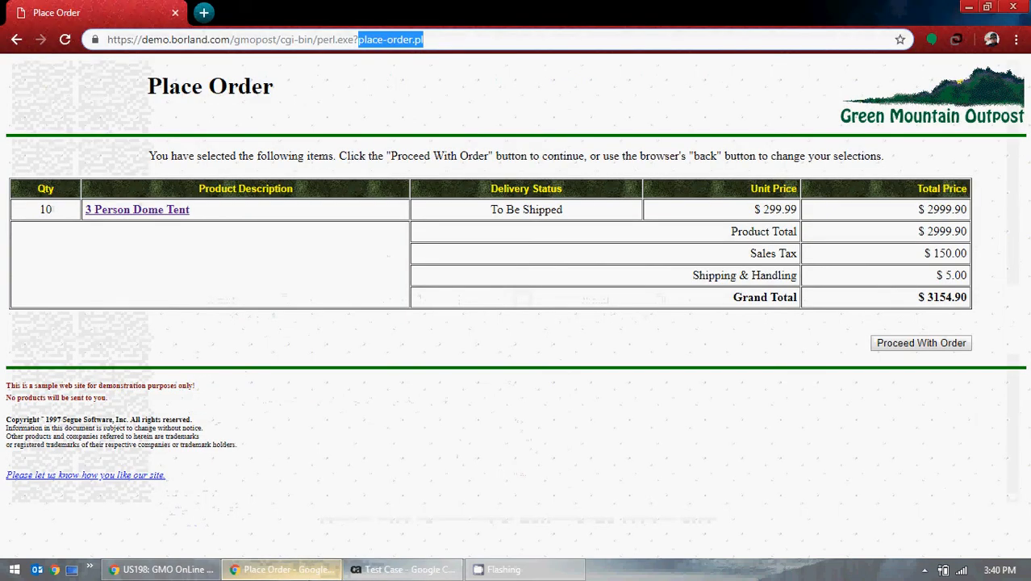
left_click(281, 569)
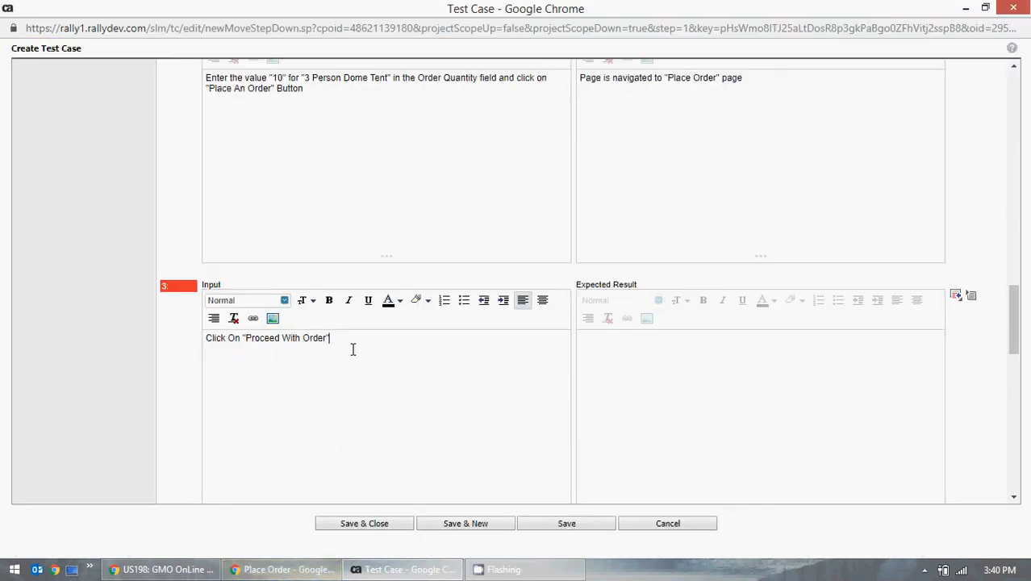
type("Button")
Step: Proceed with the order on the site's Place Order page and return to the test case
left_click(329, 571)
left_click(925, 342)
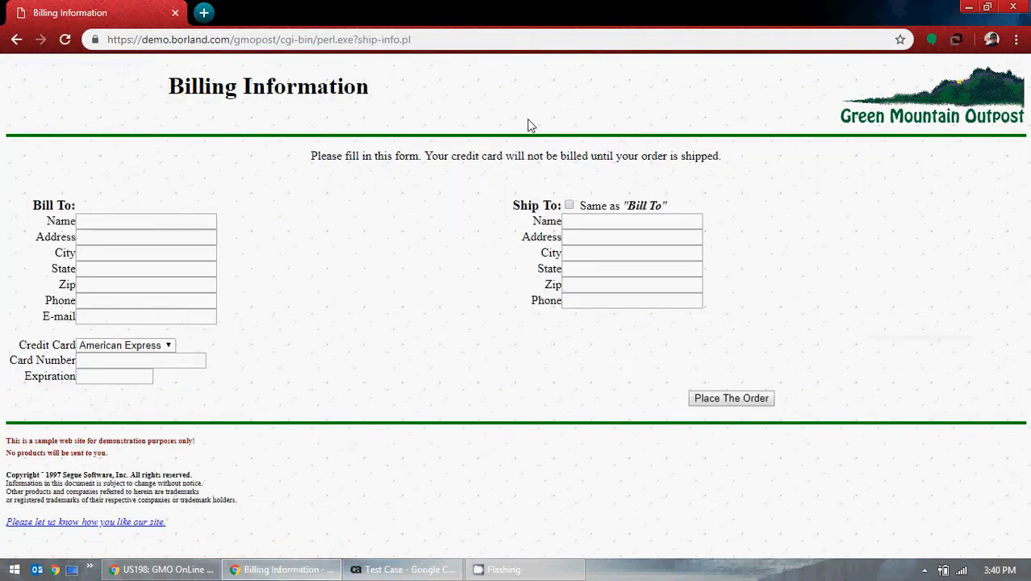
left_click(968, 7)
Step: Begin step 3's Expected Result with "Page is navigated to" and check the title of the page reached on the site
left_click(727, 401)
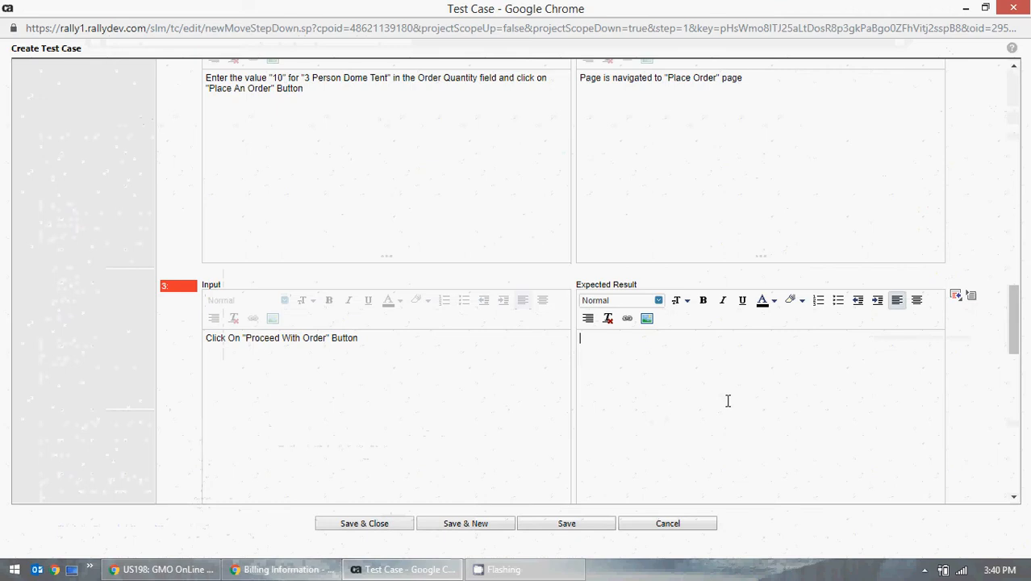
type("Page is ")
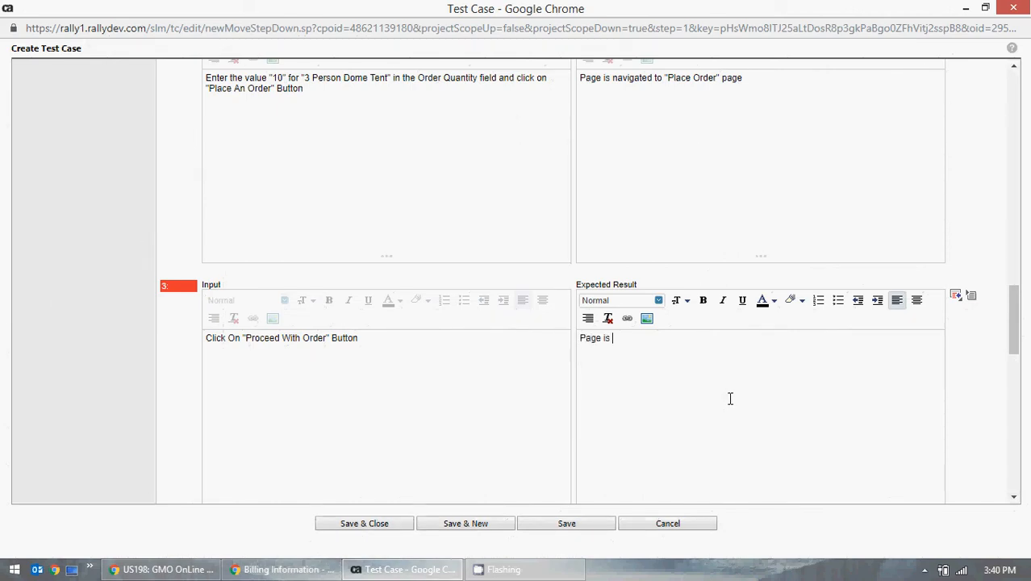
type("navigated to")
left_click(318, 572)
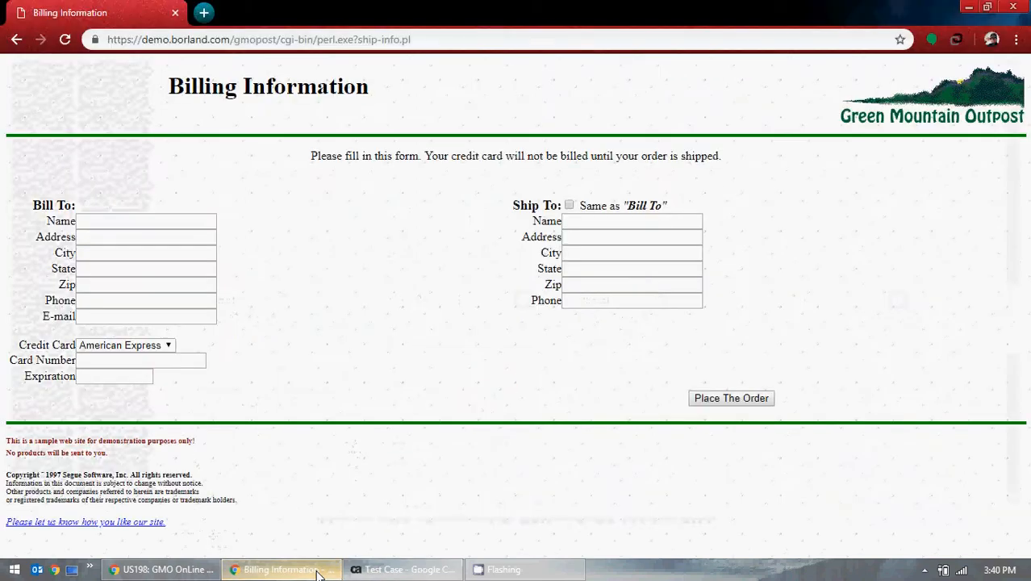
left_click(375, 571)
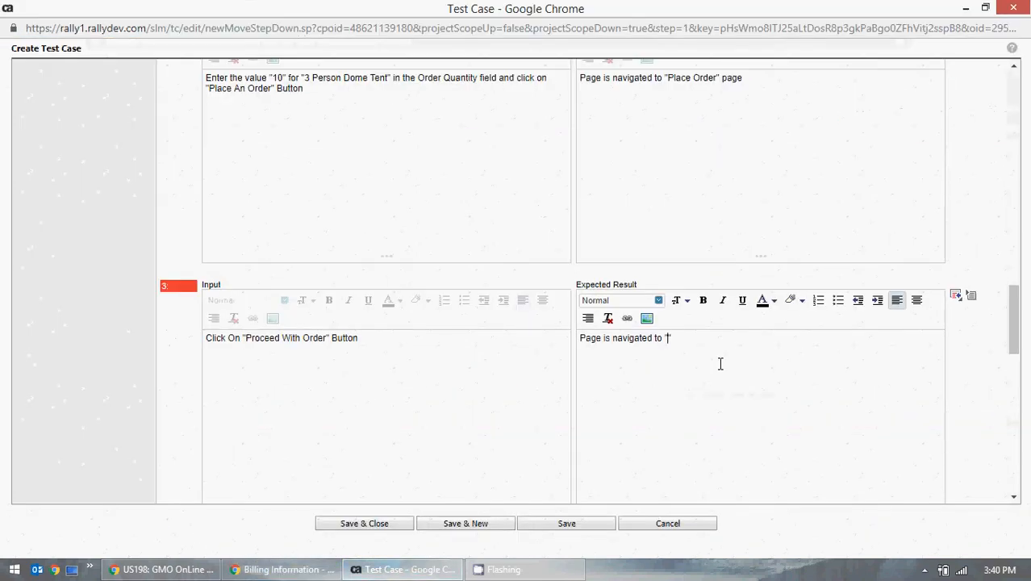
Step: Complete step 3's Expected Result with "Billing Information" Page, keeping the quotation marks and correcting the misspelled word
type("\"Billing Infomratio")
type("n")
key("Right")
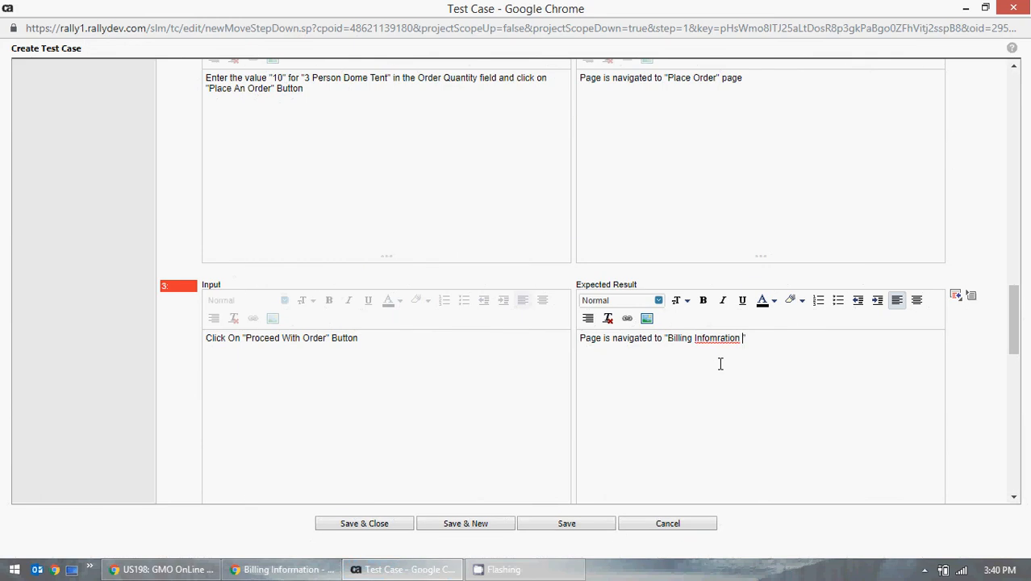
key("Left")
key("BackSpace")
key("BackSpace")
key("BackSpace")
key("BackSpace")
key("BackSpace")
key("BackSpace")
key("BackSpace")
type("rmation\" Page")
scroll(722, 364, "down", 2)
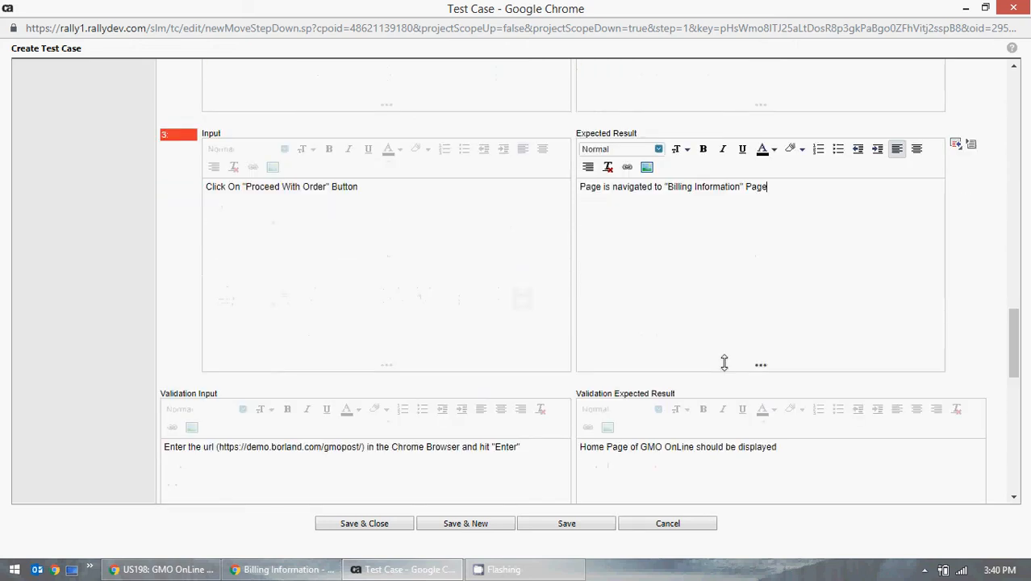
scroll(331, 345, "up", 4)
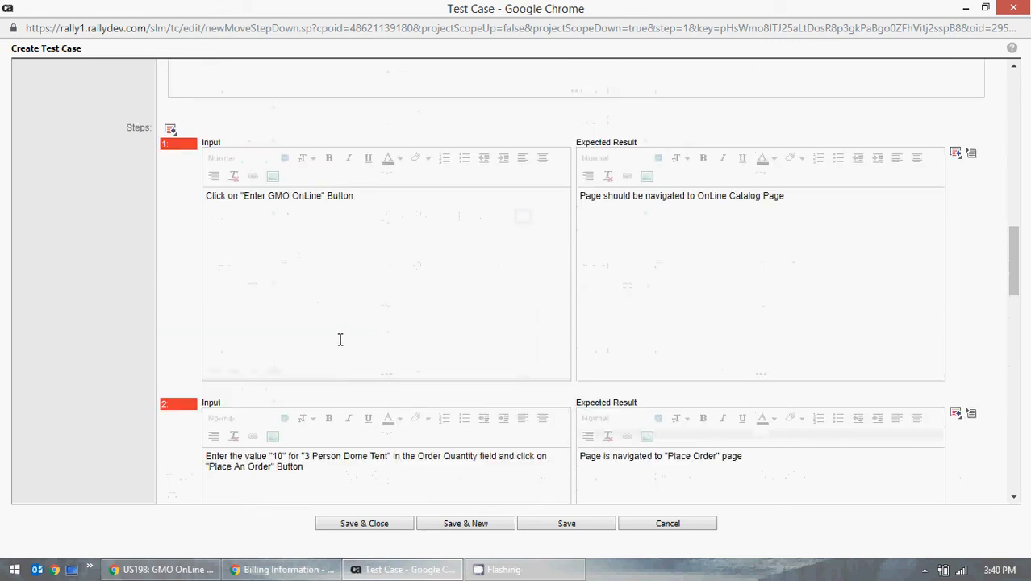
scroll(339, 343, "down", 4)
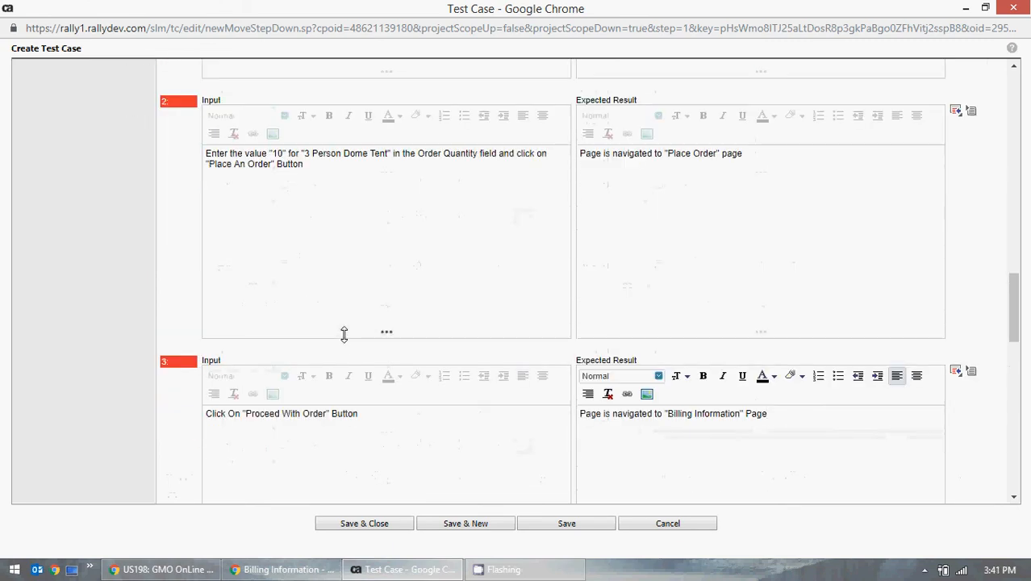
scroll(189, 274, "up", 5)
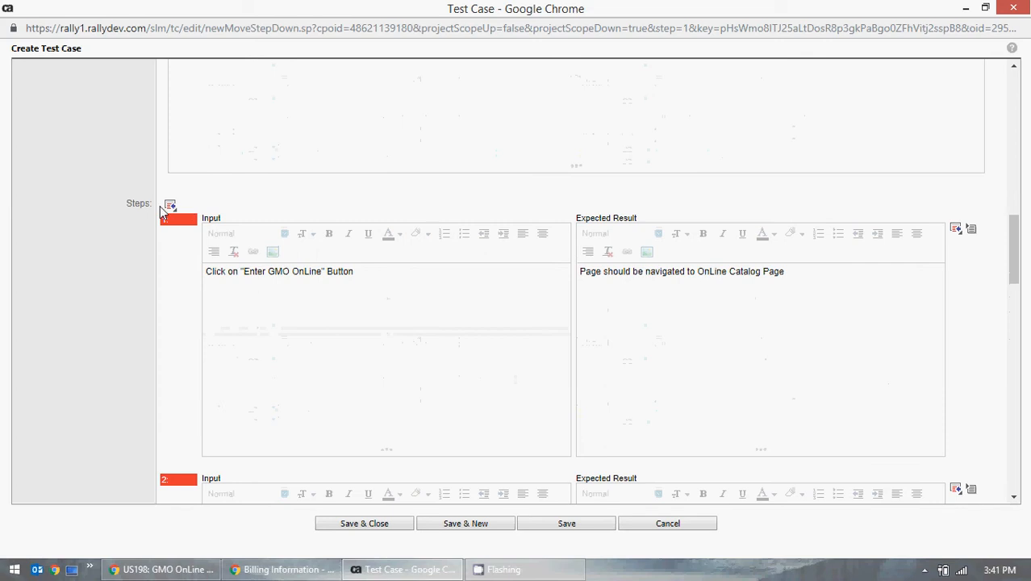
scroll(222, 316, "down", 3)
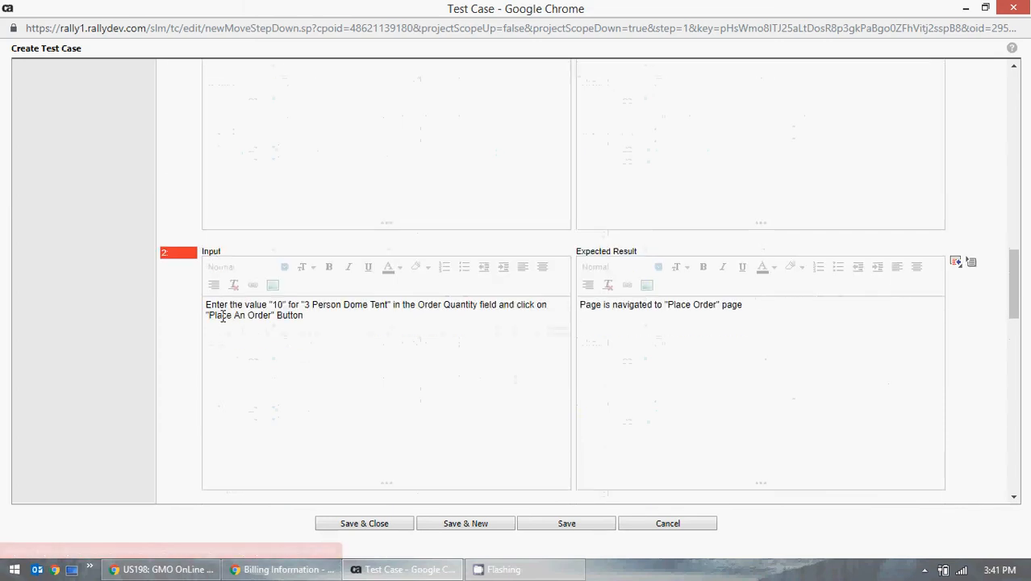
Step: Add one new action step below step 3 of the test case
scroll(283, 298, "down", 3)
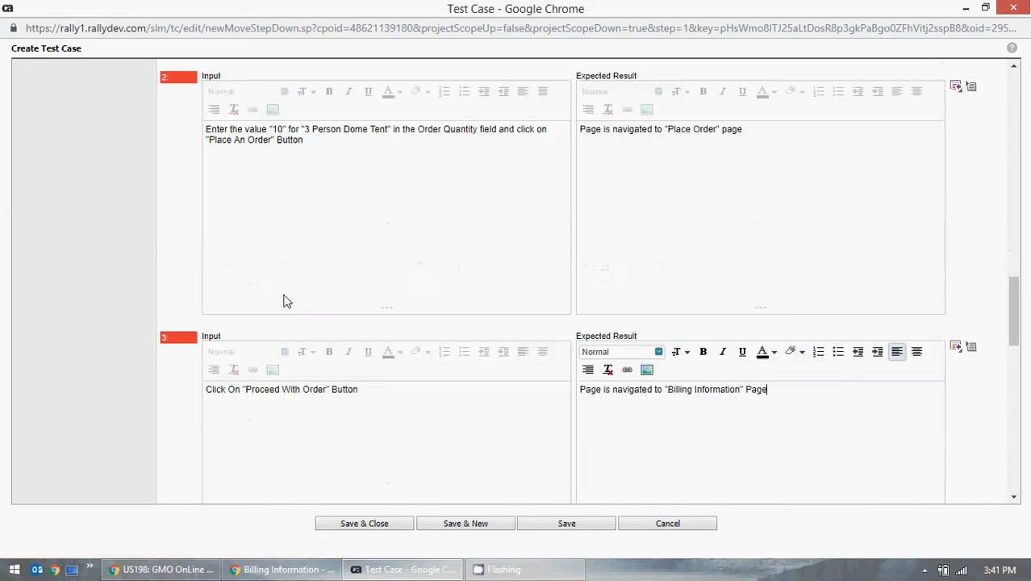
scroll(285, 299, "down", 2)
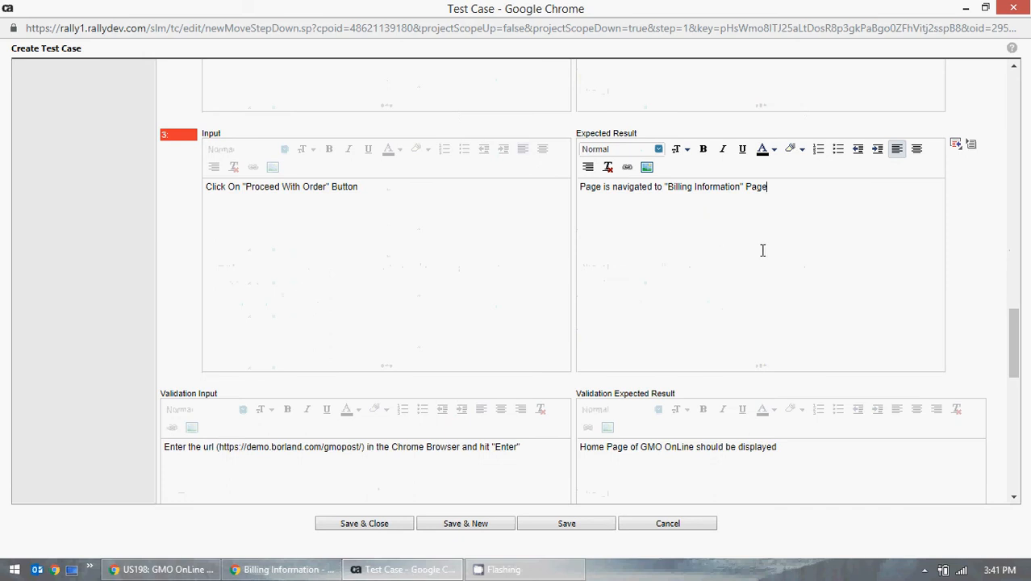
left_click(955, 150)
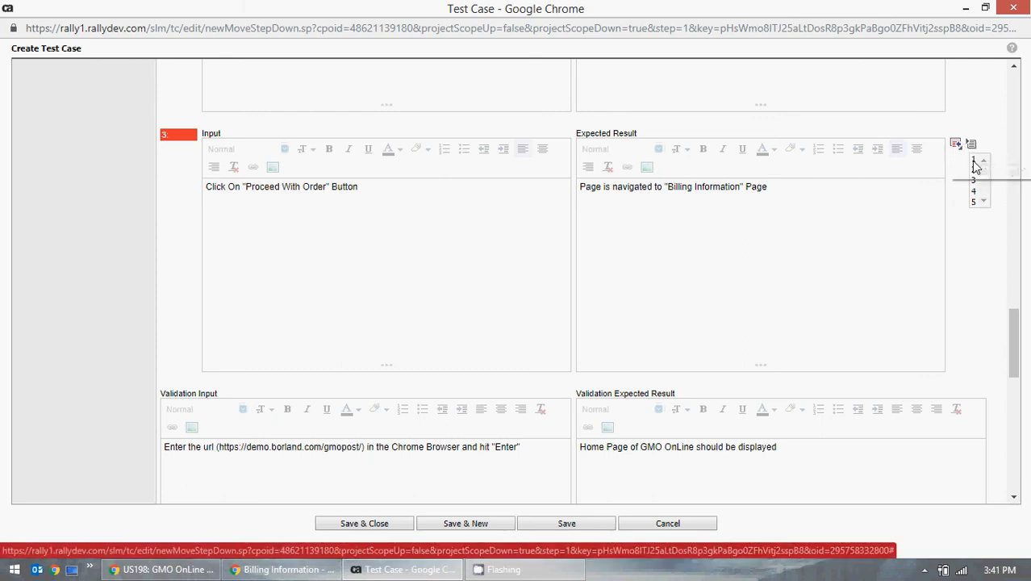
left_click(973, 159)
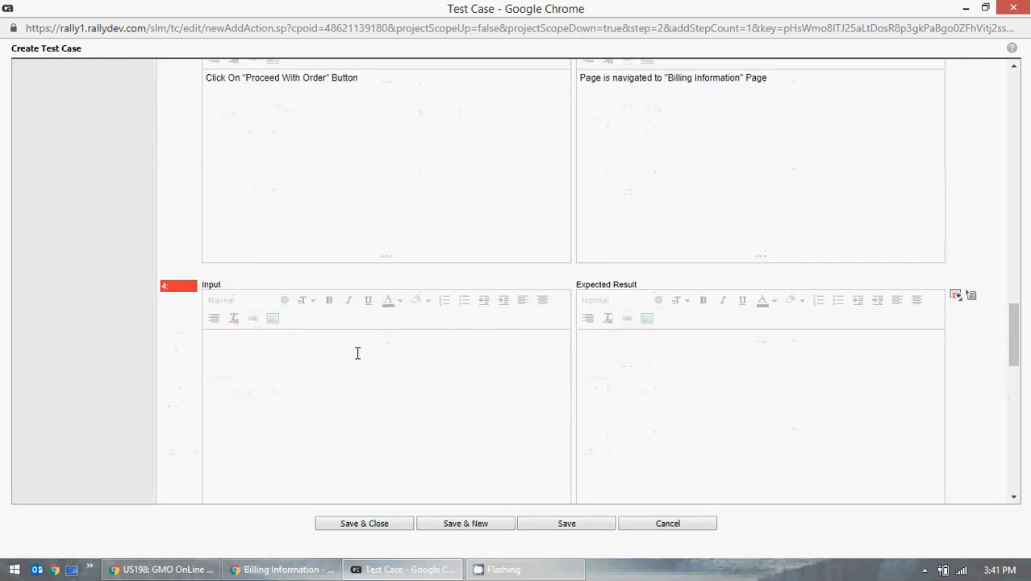
scroll(355, 352, "up", 9)
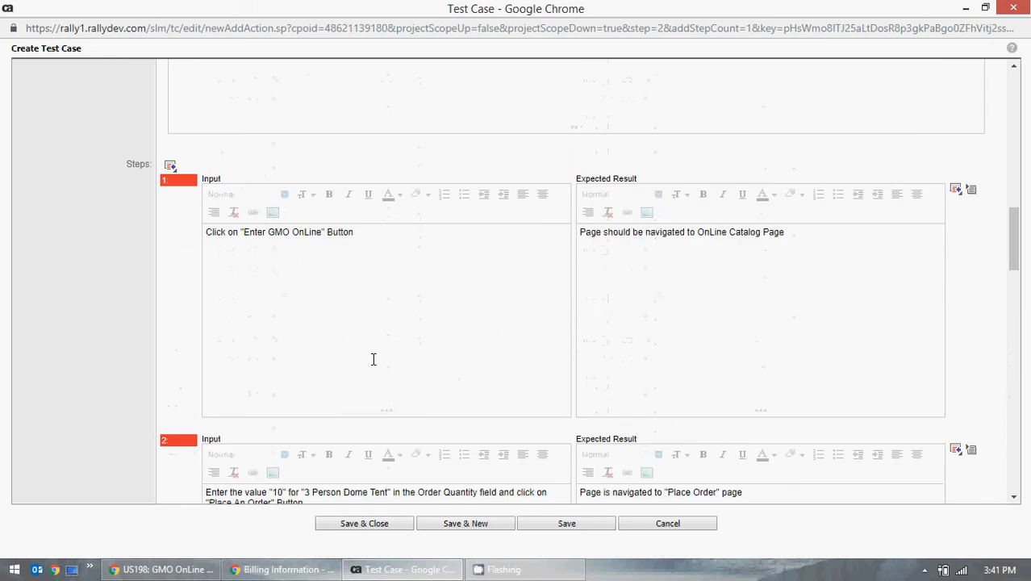
scroll(382, 349, "down", 3)
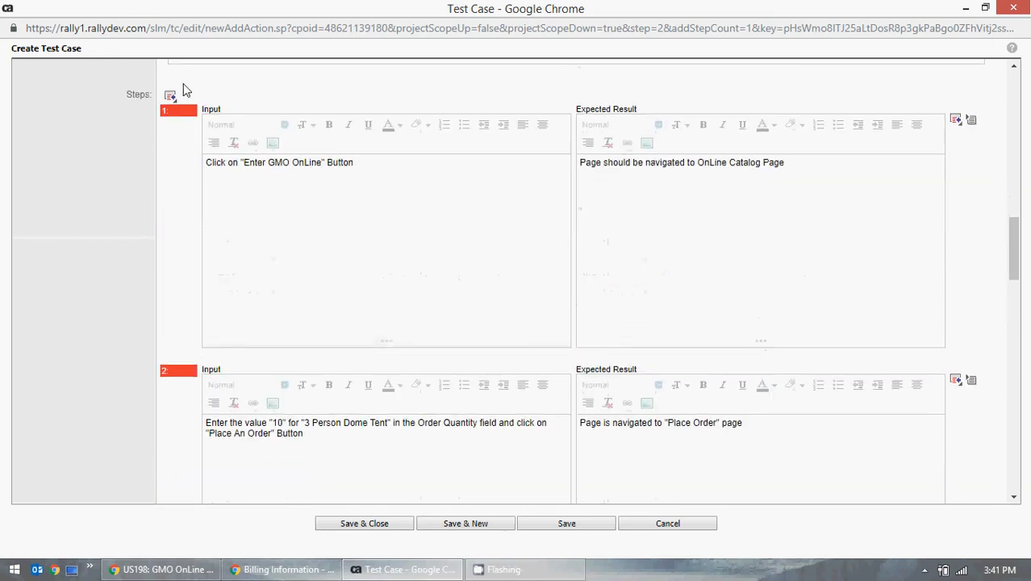
scroll(229, 157, "down", 6)
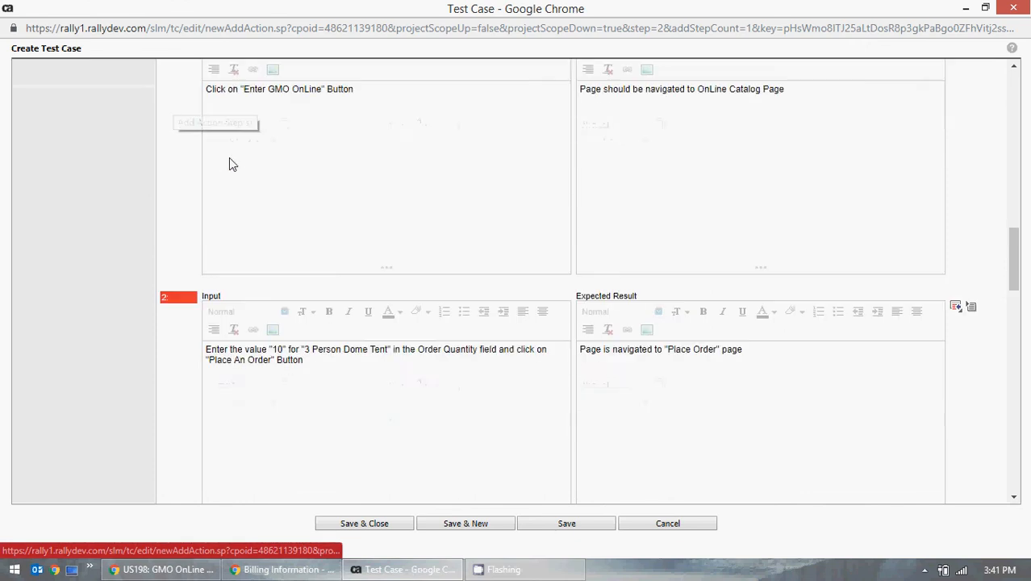
scroll(489, 192, "down", 10)
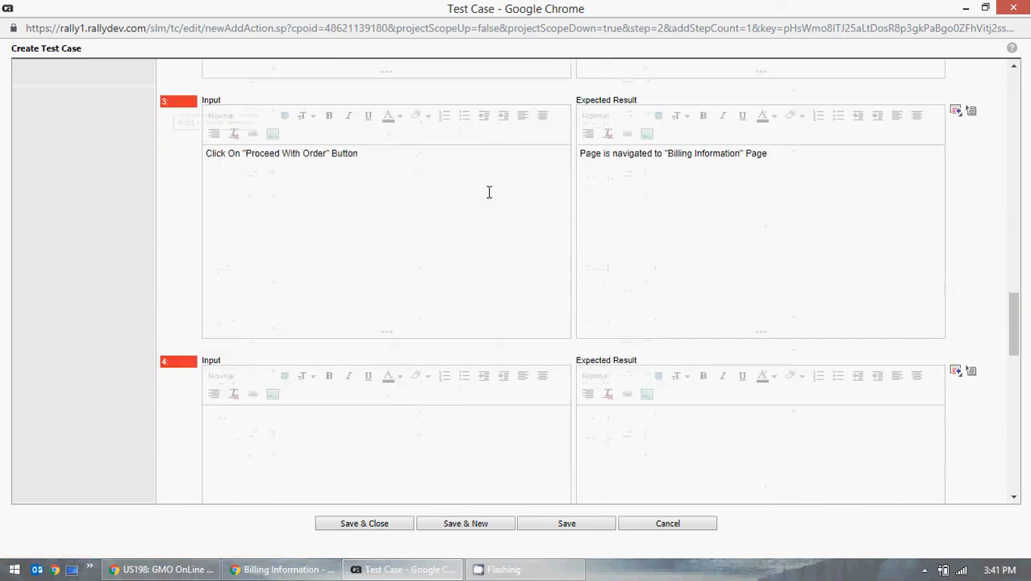
scroll(507, 254, "up", 4)
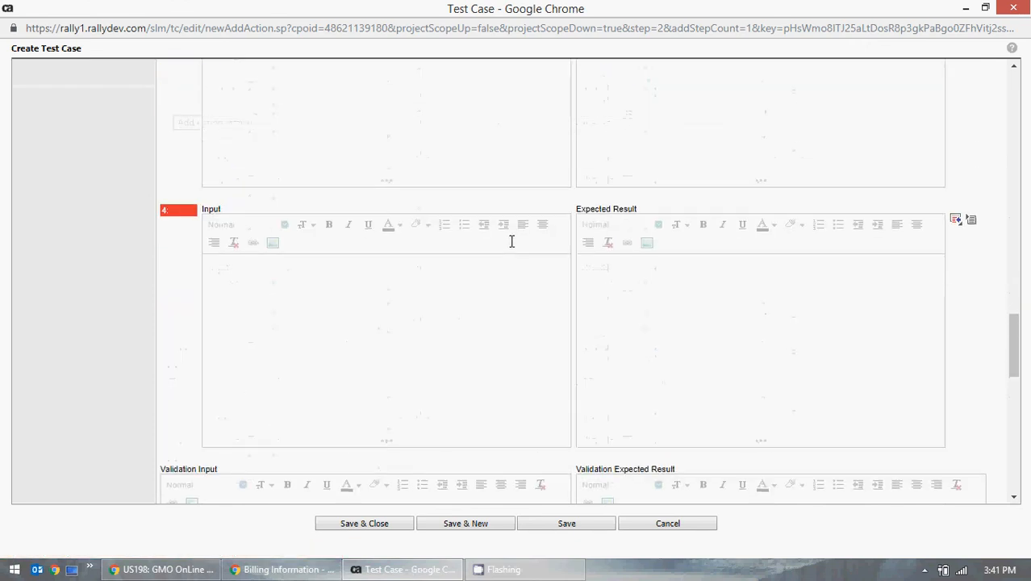
Step: On the site's Billing Information page, fill in the Bill To name, address, phone and e-mail fields with the saved contact details
left_click(278, 569)
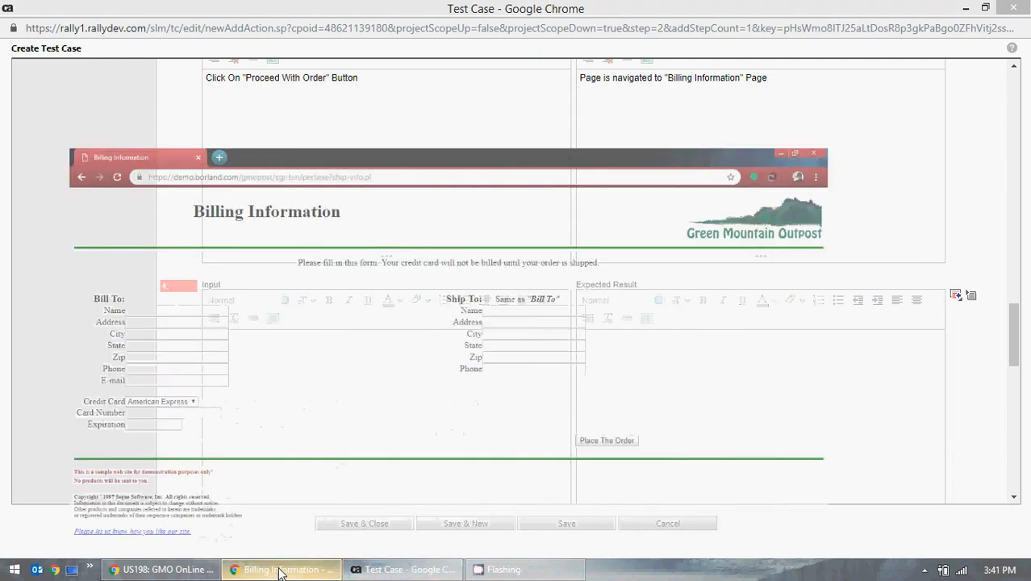
left_click(109, 223)
left_click(233, 256)
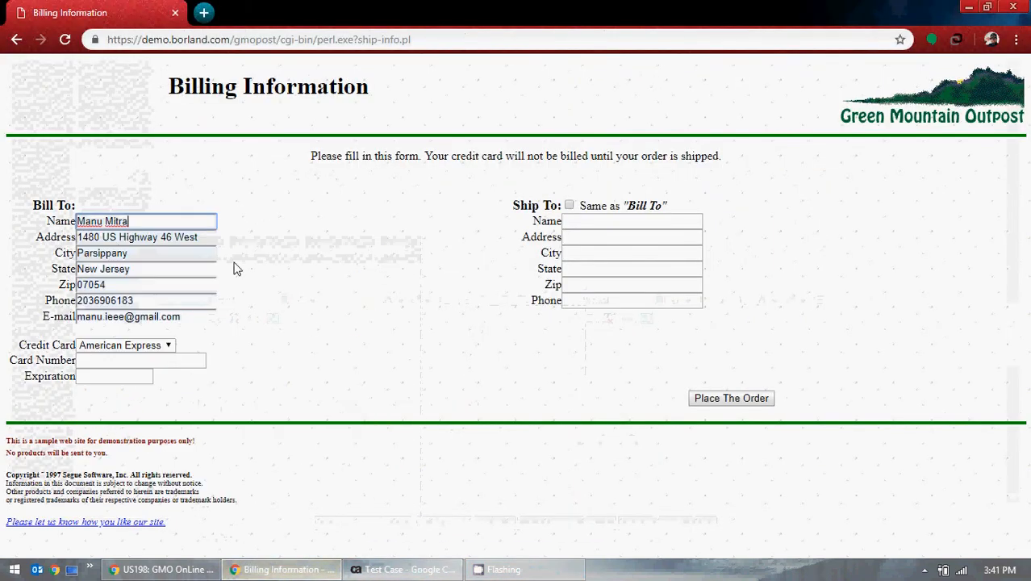
Step: Open Google in a new browser tab and search for "american express test credit card"
left_click(207, 14)
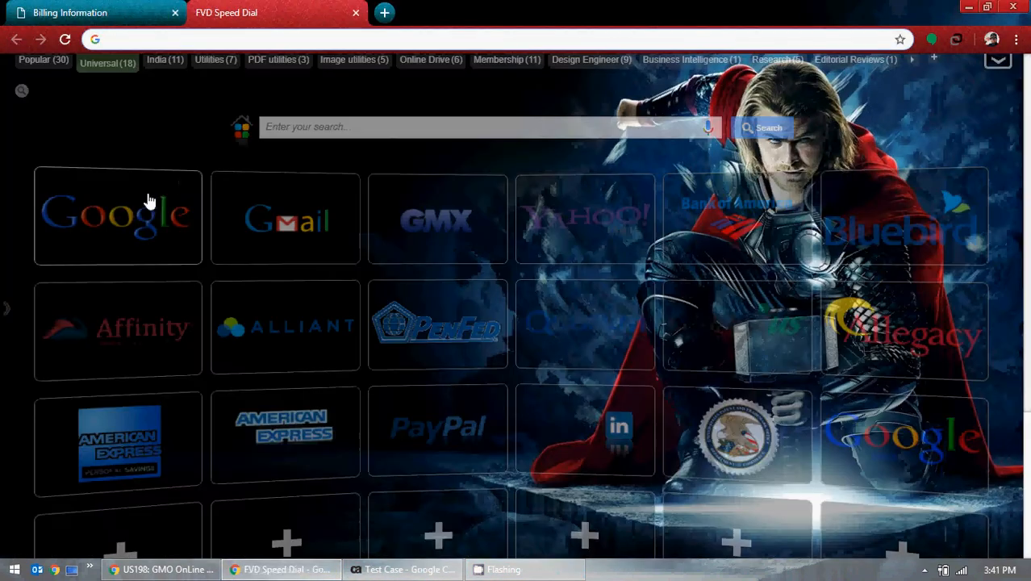
left_click(173, 226)
type("America")
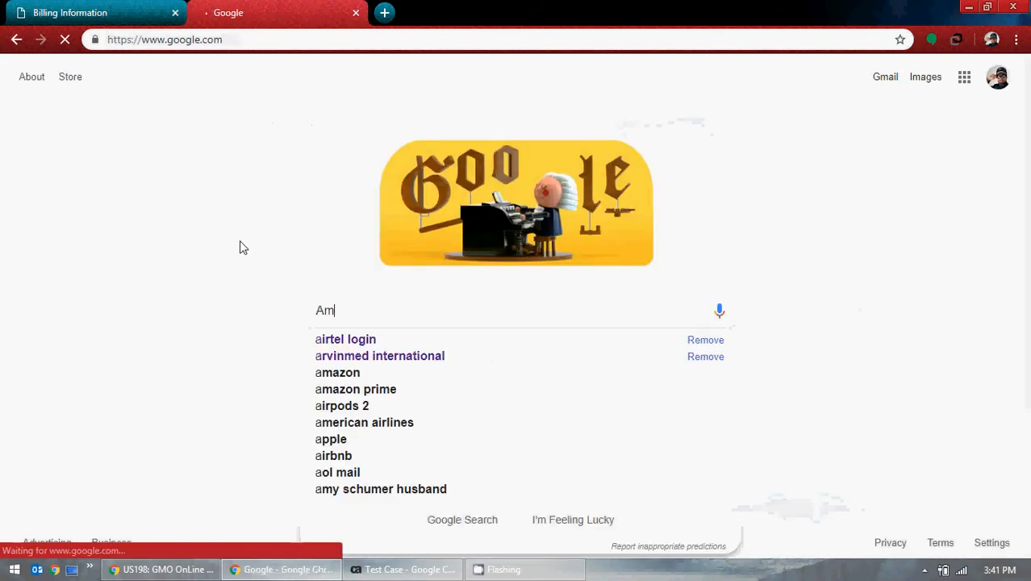
key("BackSpace")
key("BackSpace")
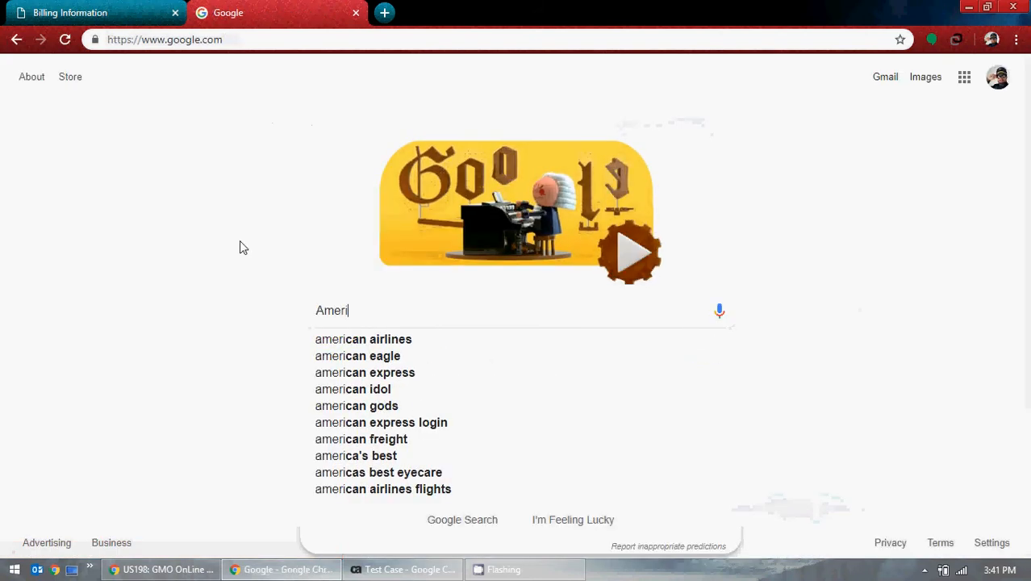
type("an express test ")
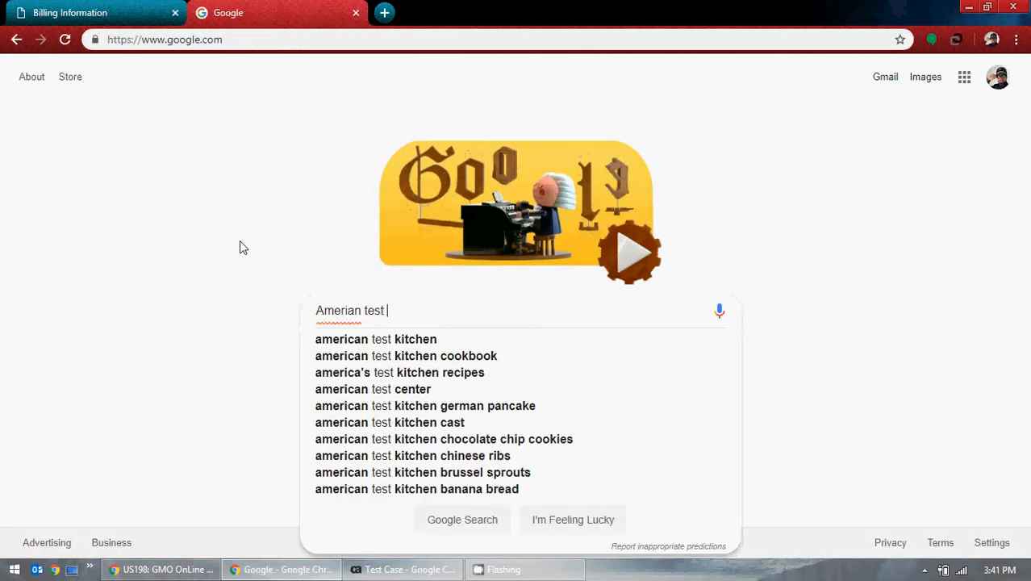
type("credi")
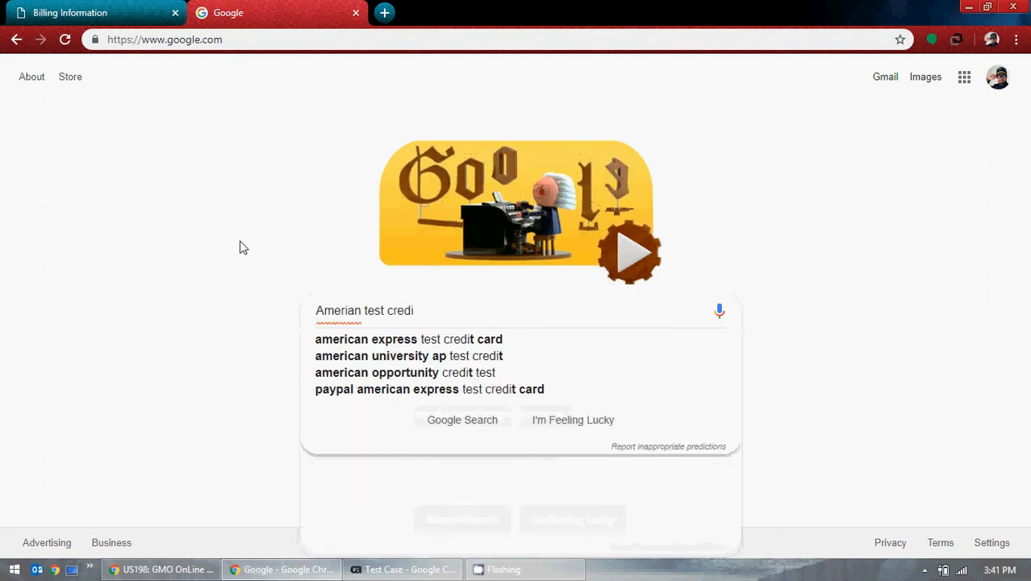
key("Down")
key("Return")
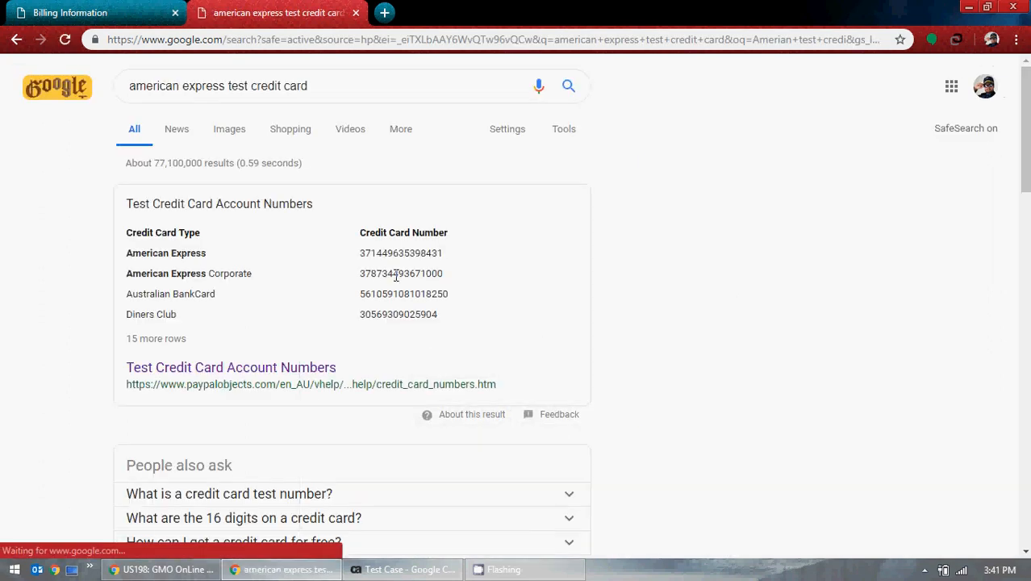
Step: Copy the first American Express test card number from the search results into the Card Number field on the Billing Information page
left_click_drag(443, 254, 349, 257)
key("ctrl+c")
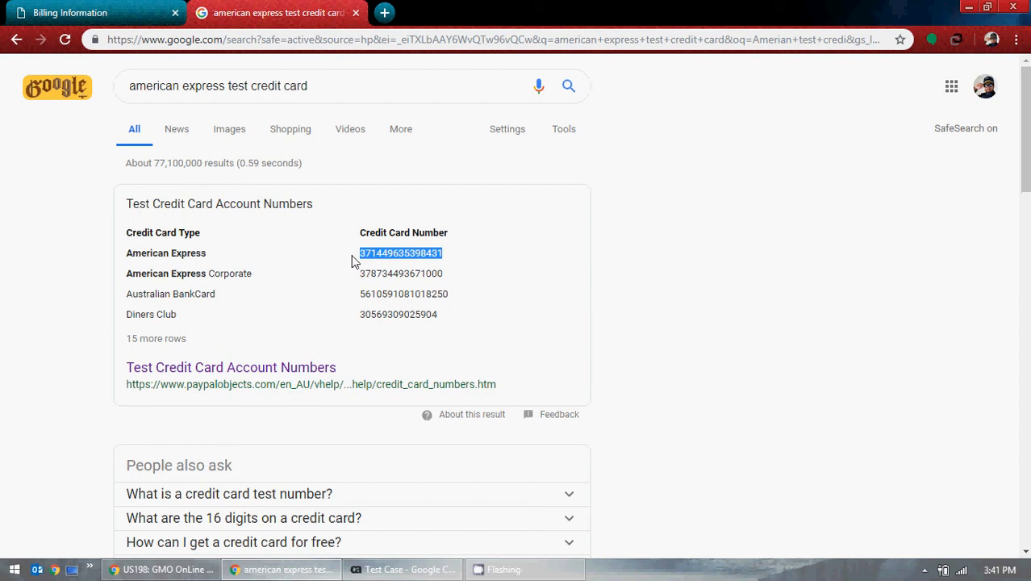
left_click(111, 10)
left_click(119, 363)
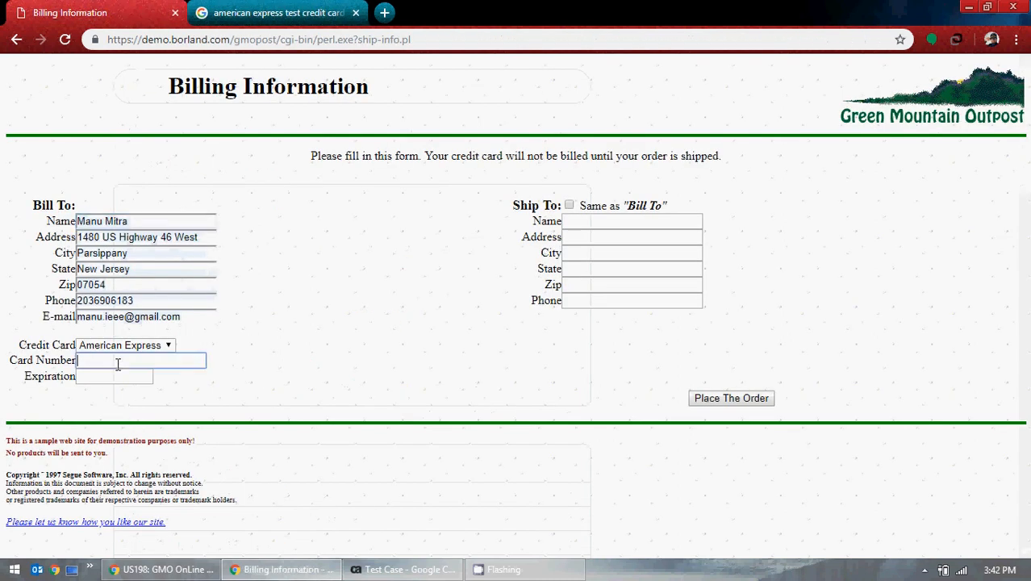
key("ctrl+v")
key("BackSpace")
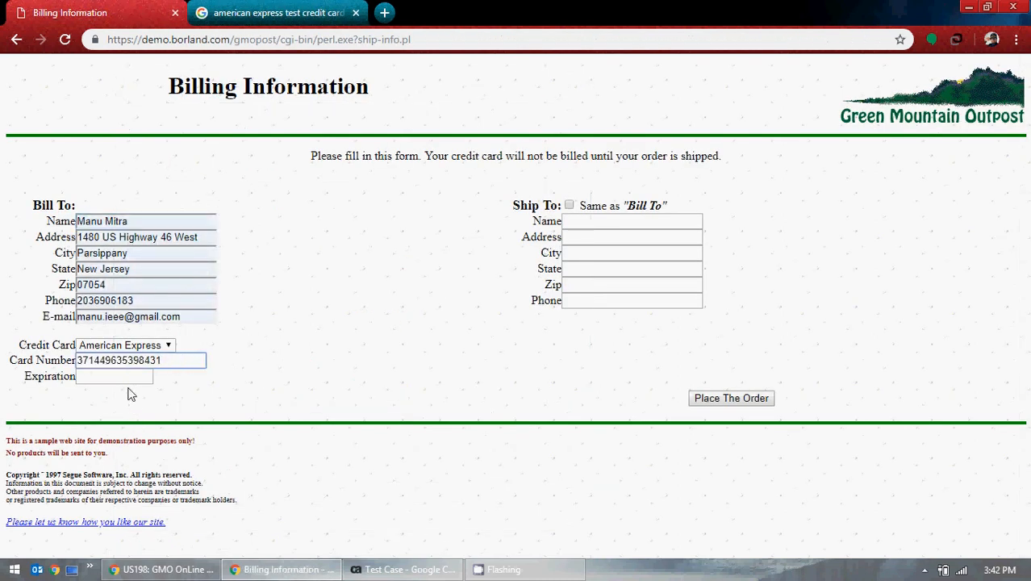
Step: Set the credit card's Expiration to 12/19 on the Billing Information page
left_click(120, 374)
left_click(176, 362)
left_click(112, 376)
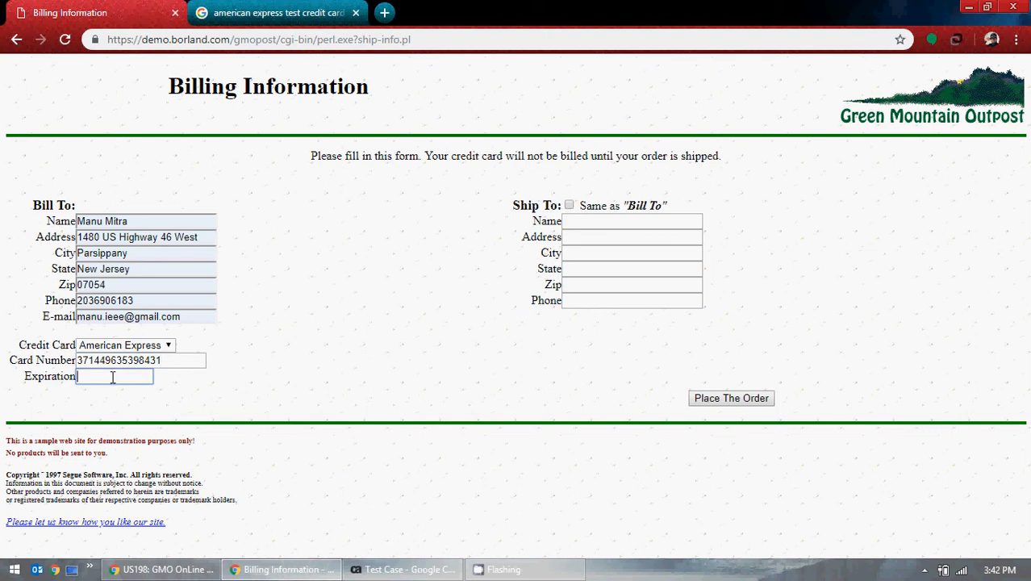
type("12/19")
left_click(434, 256)
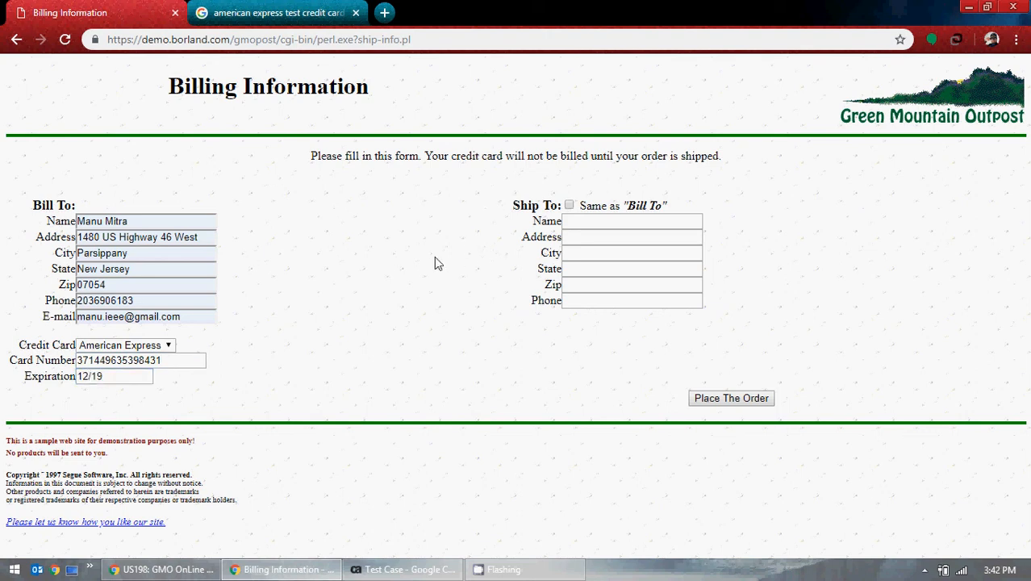
Step: Make the Ship To details the same as the Bill To details
left_click(569, 220)
left_click(521, 266)
left_click(569, 207)
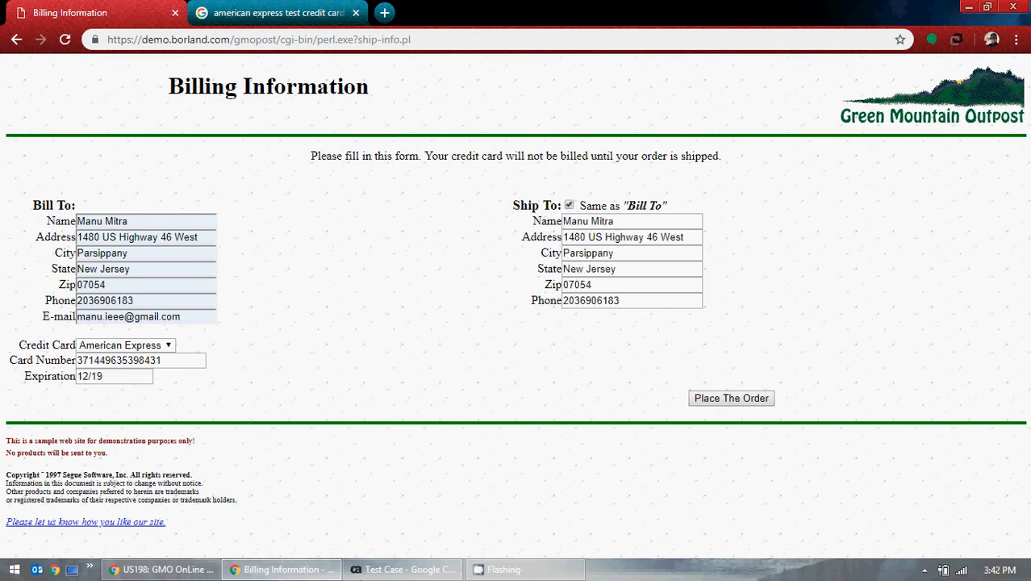
Step: Return to the test case and begin step 4's Input with Fill up all the information in the Billing Information Page
left_click(404, 569)
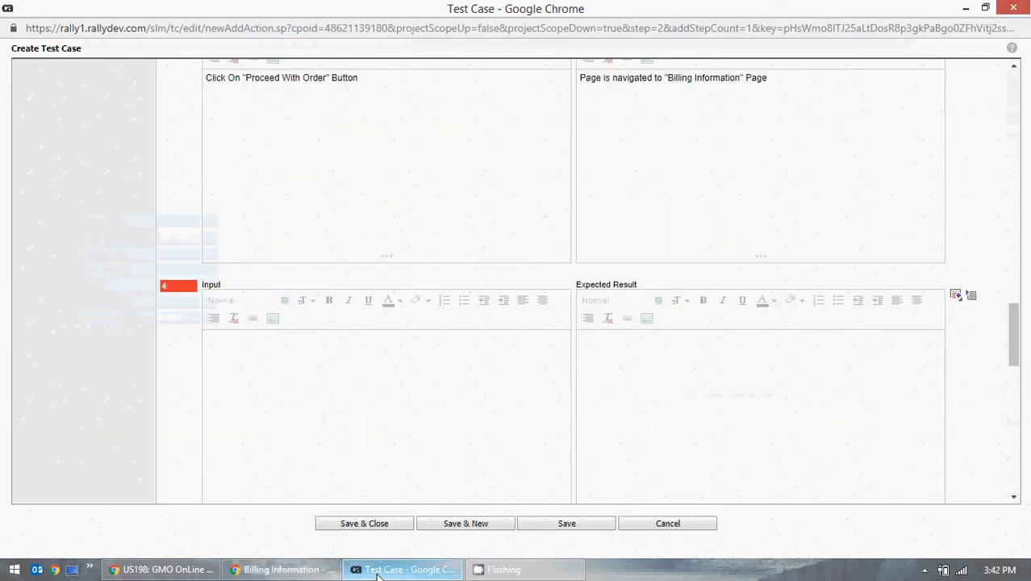
left_click(349, 414)
scroll(348, 414, "down", 2)
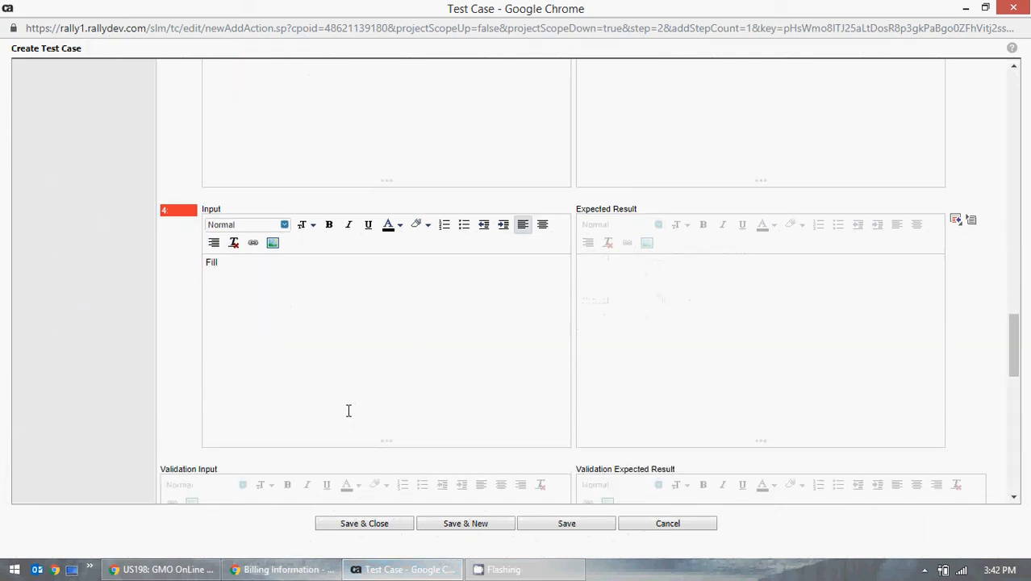
type("Fill up al the")
key("BackSpace")
key("BackSpace")
type("formation in the B")
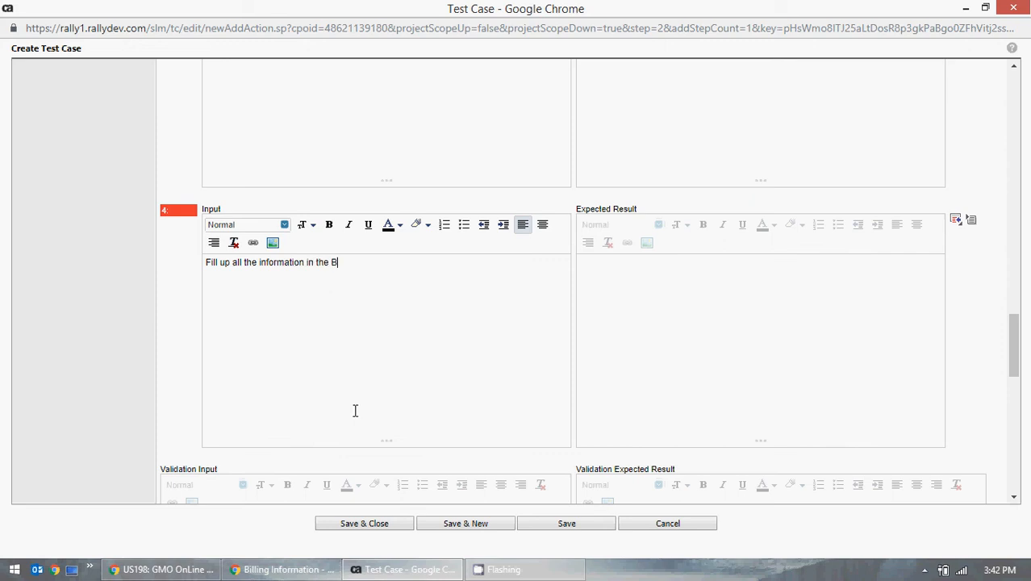
type("illing Information Page")
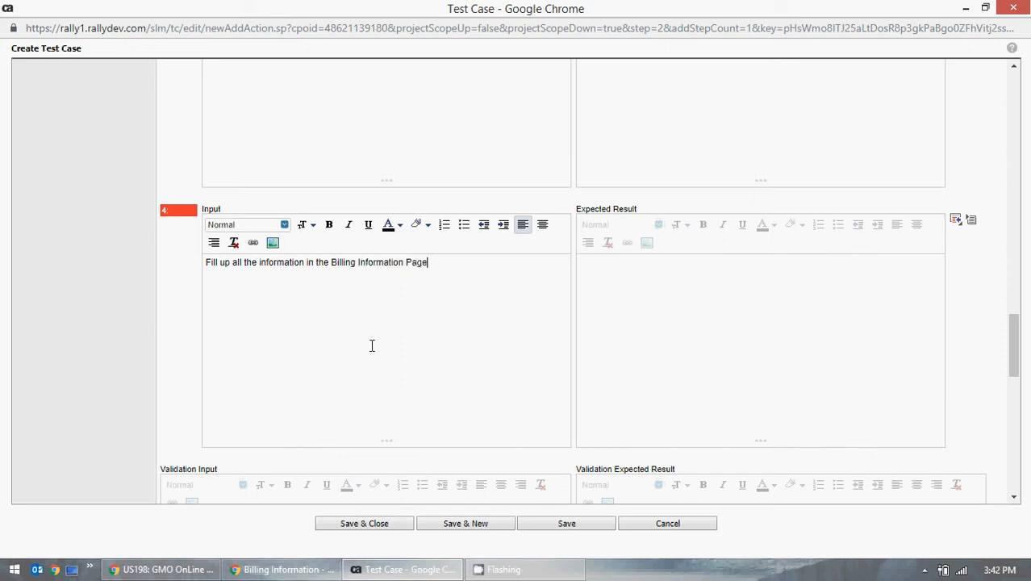
Step: Put Billing Information in quotation marks and complete step 4's Input with and click on "Place The Order" Button, checking the button's name on the site
type("\"")
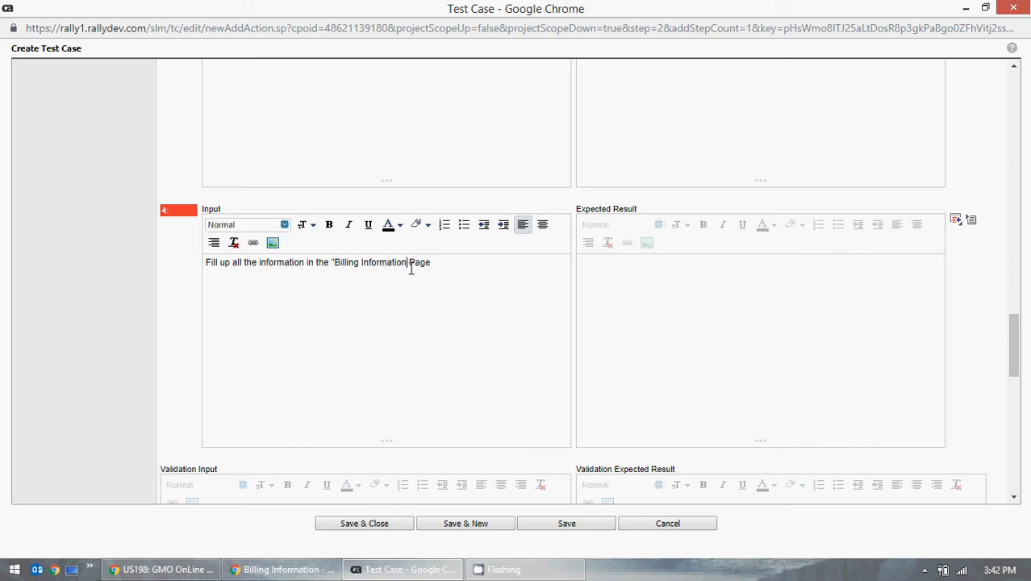
type("\"")
left_click(475, 272)
left_click(283, 570)
left_click(301, 571)
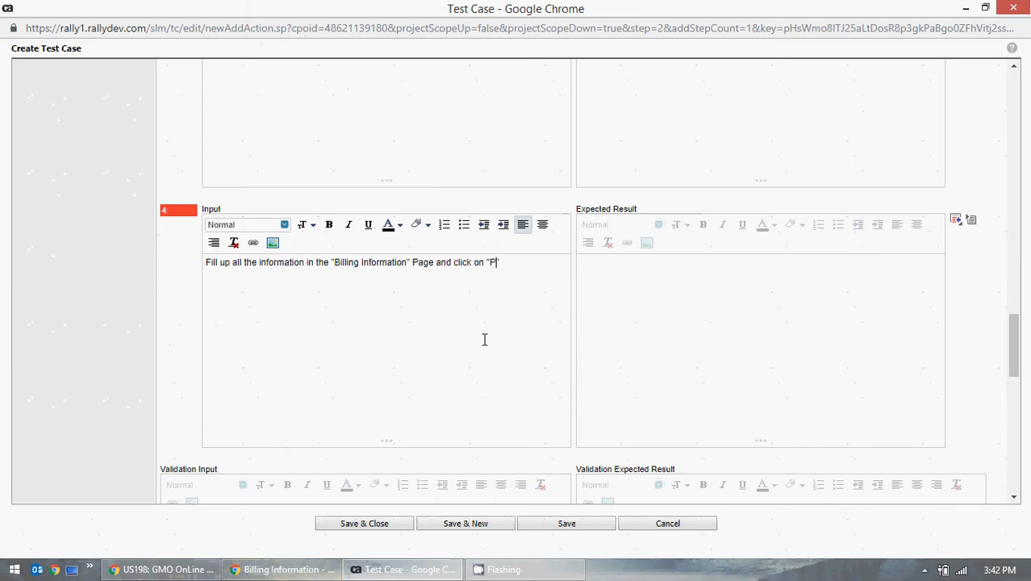
type("lace The Order")
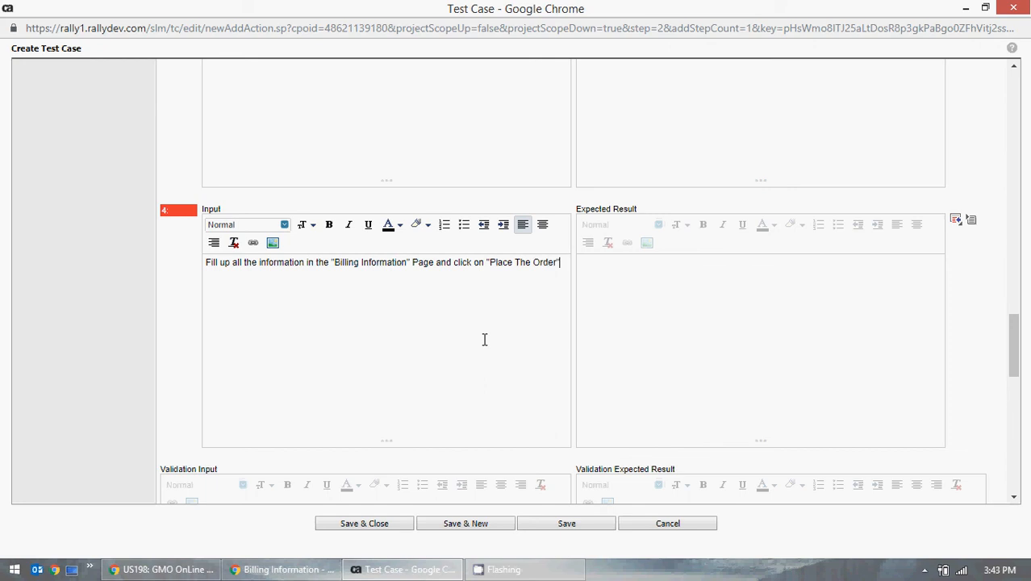
type("\" Button")
Step: Place the order from the site's Billing Information page and return to the test case
left_click(282, 569)
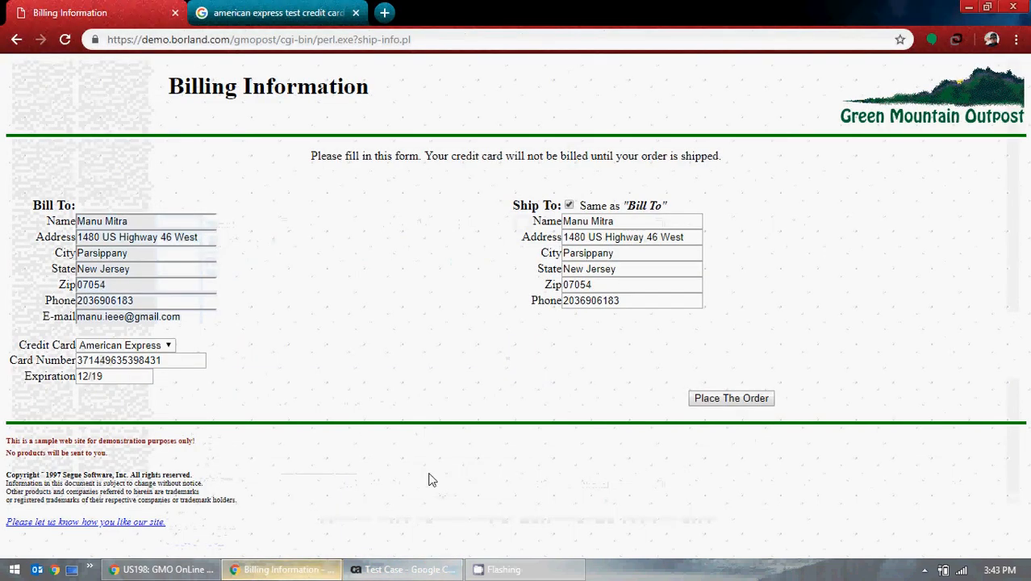
left_click(737, 403)
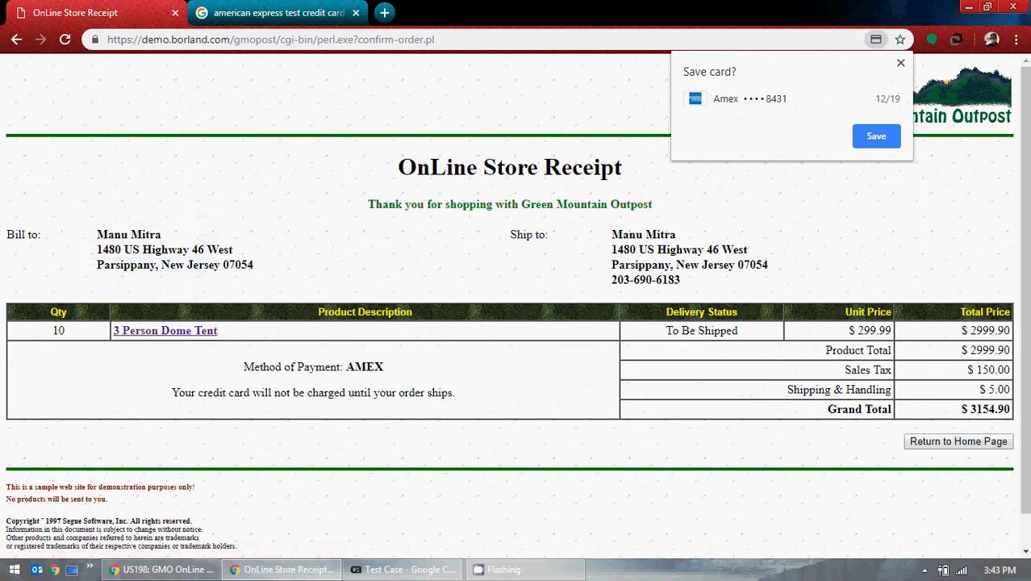
key("alt+Tab")
Step: Enter Page is navigated to "OnLine Store Receipt" Page as step 4's Expected Result, checking the page title on the site
left_click(661, 299)
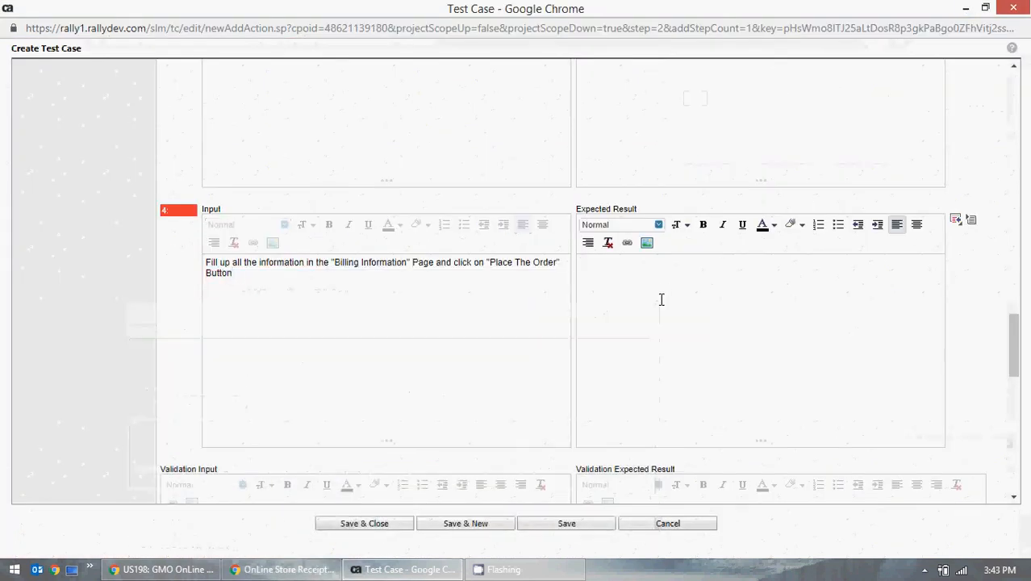
type("Page is navigated")
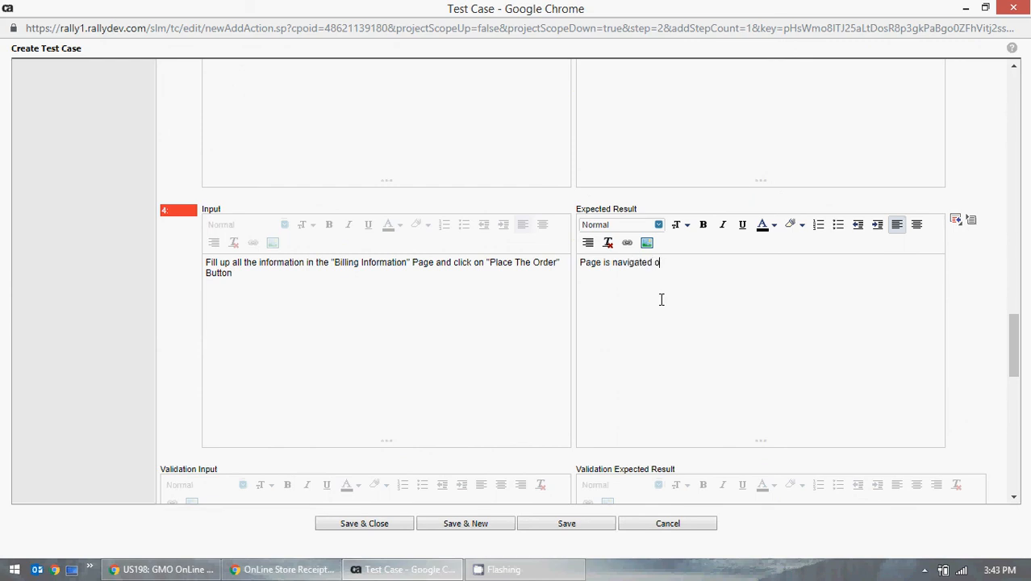
type(" to Online")
left_click(433, 570)
left_click(433, 570)
left_click(278, 570)
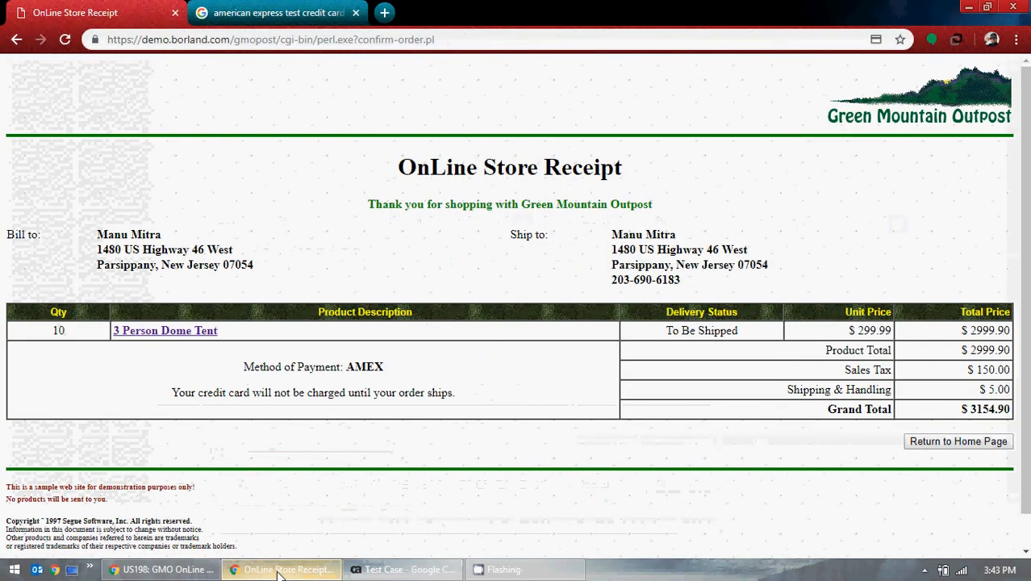
left_click(279, 570)
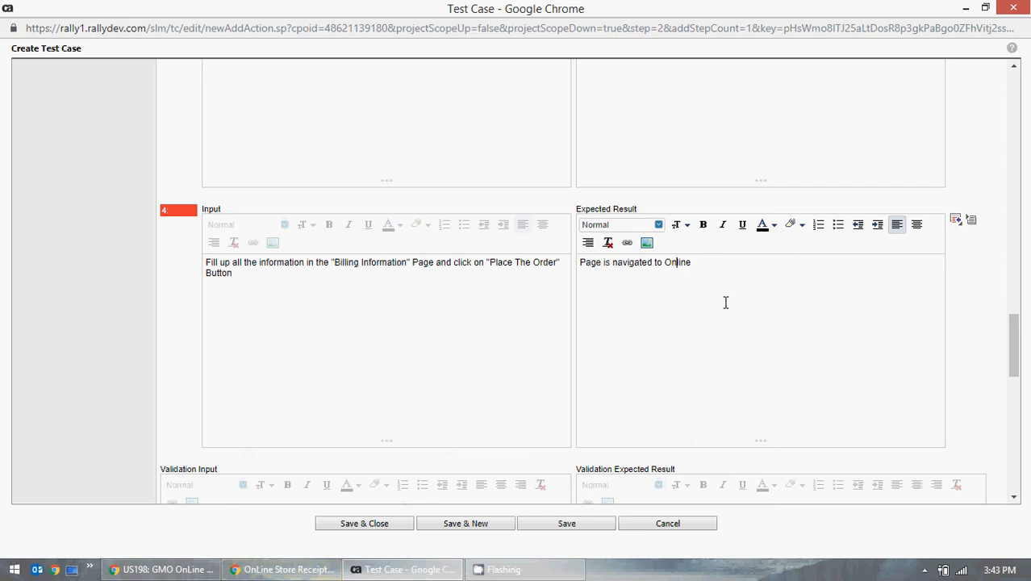
type("L")
type("\"")
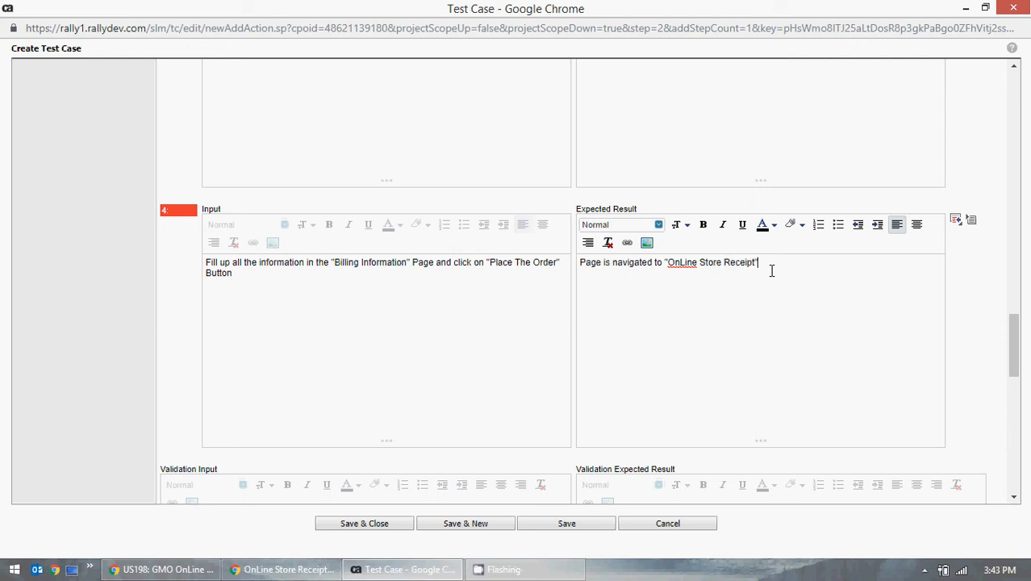
type("Page")
Step: Add a step 5 below step 4 and check the button's name on the site's receipt page
left_click(956, 222)
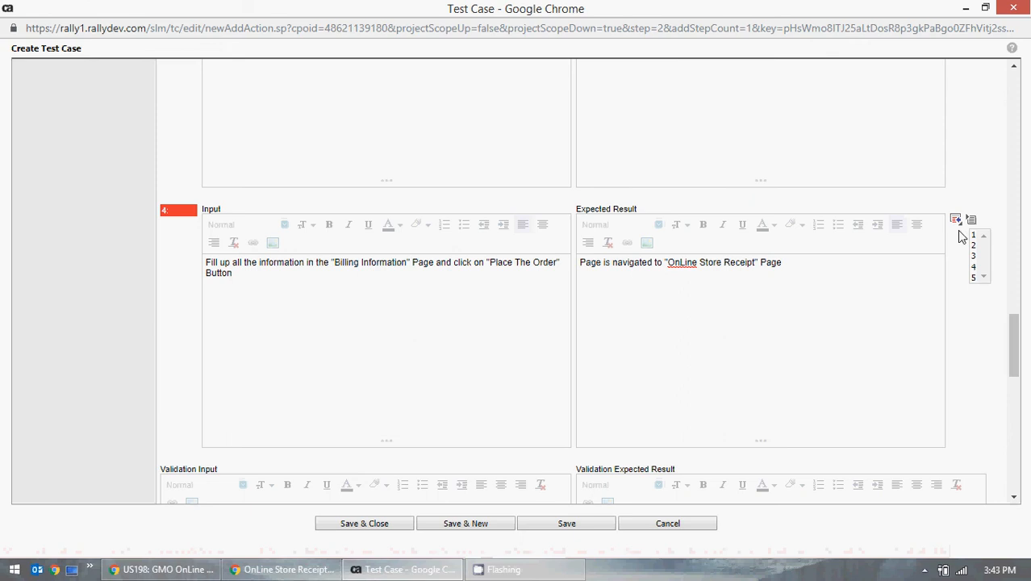
left_click(973, 235)
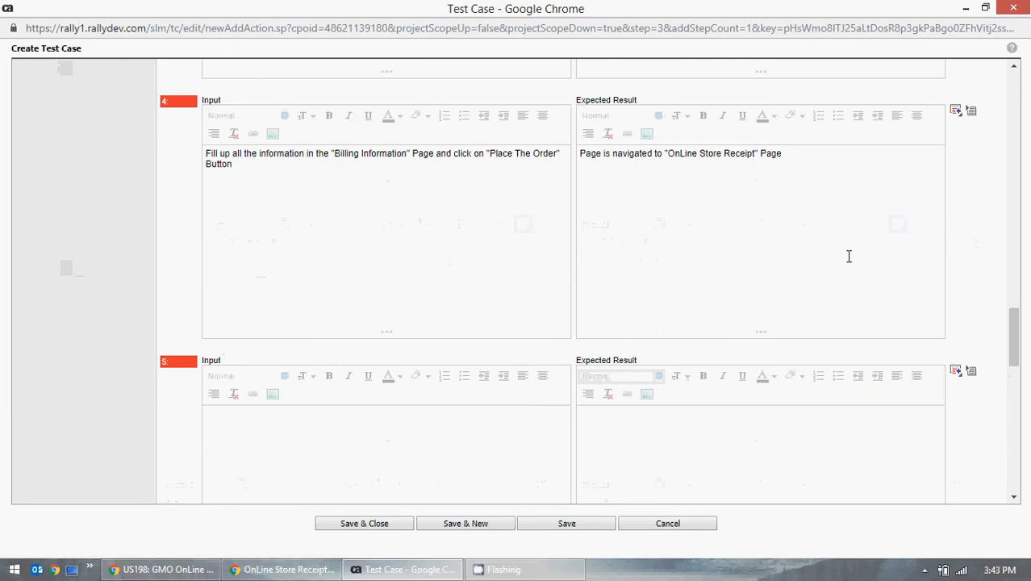
scroll(383, 242, "up", 1)
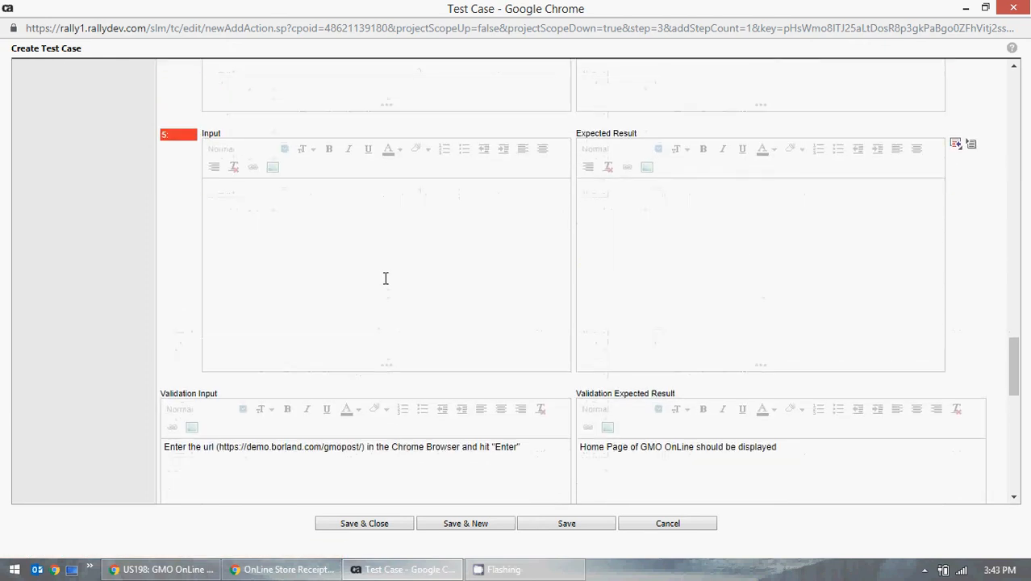
left_click(386, 270)
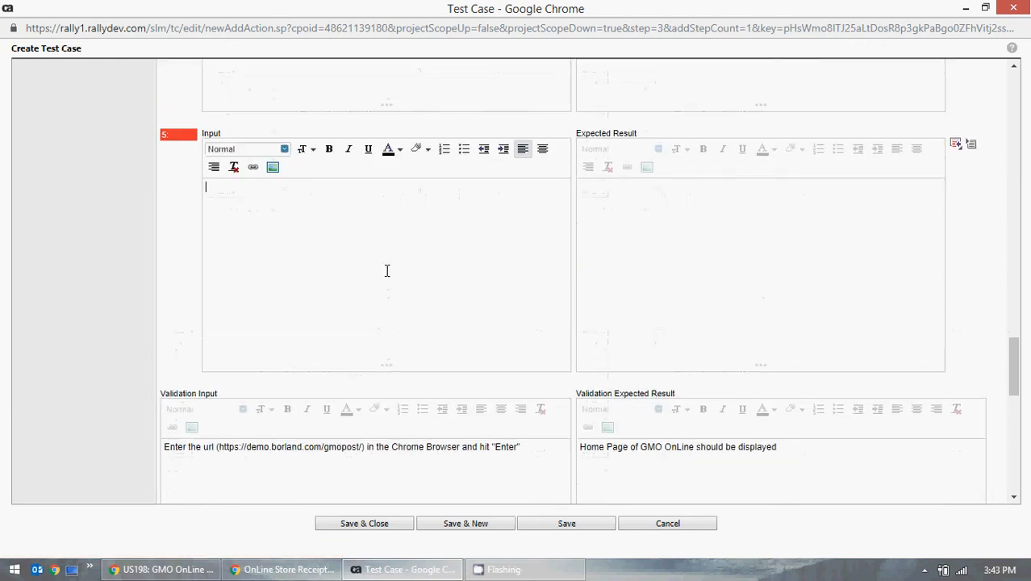
left_click(281, 569)
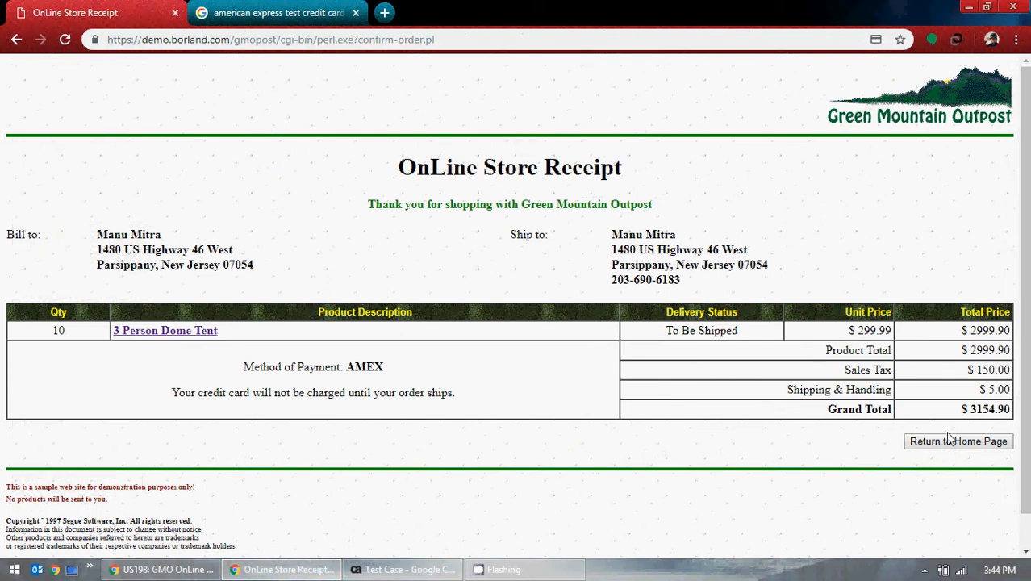
left_click(972, 6)
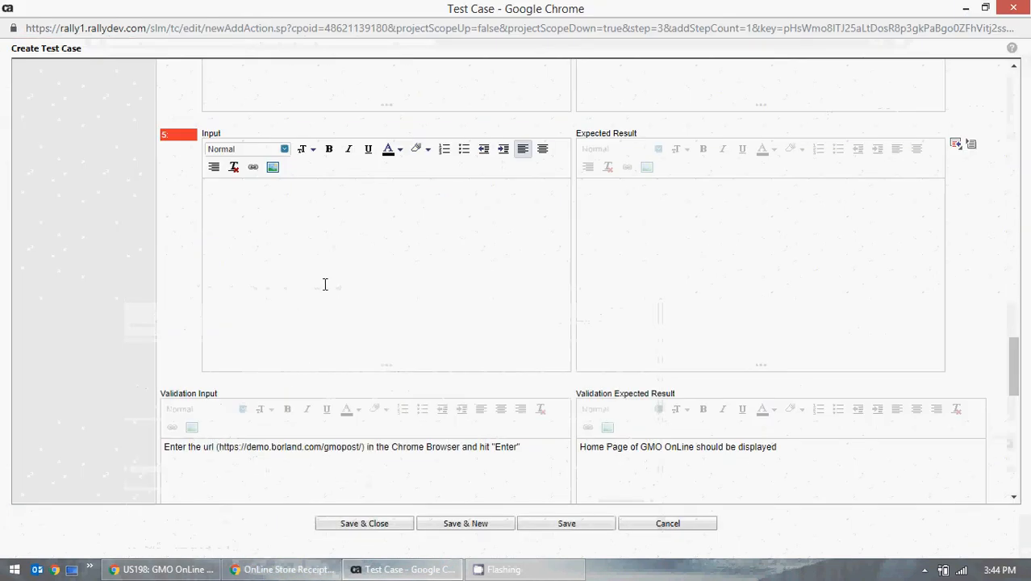
Step: Enter Click on "Return to Home Page" Button as step 5's Input
type("Click on \"Retun to")
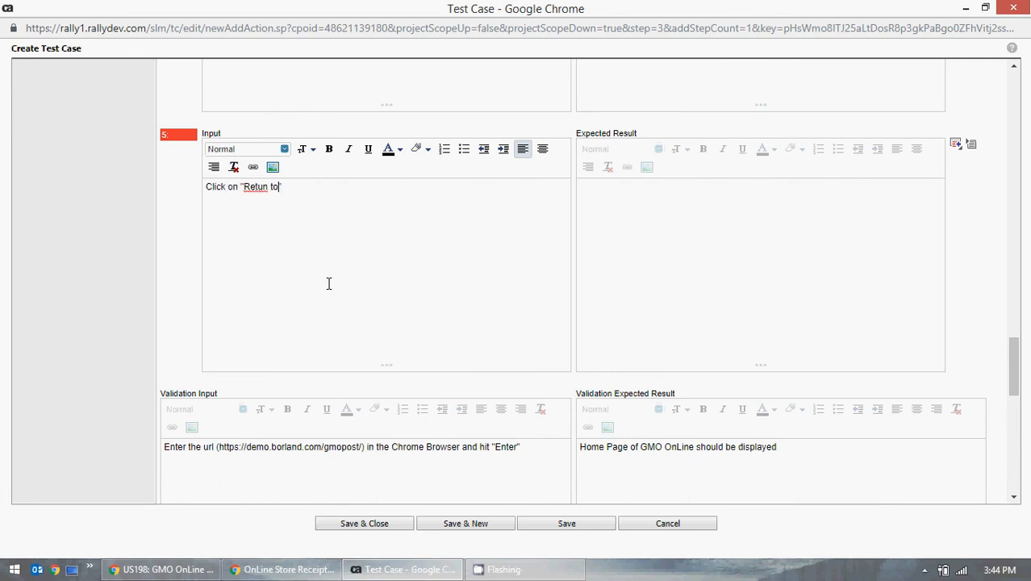
key("BackSpace")
type("rn to ")
type("Home")
type("Page ")
type("\" Button")
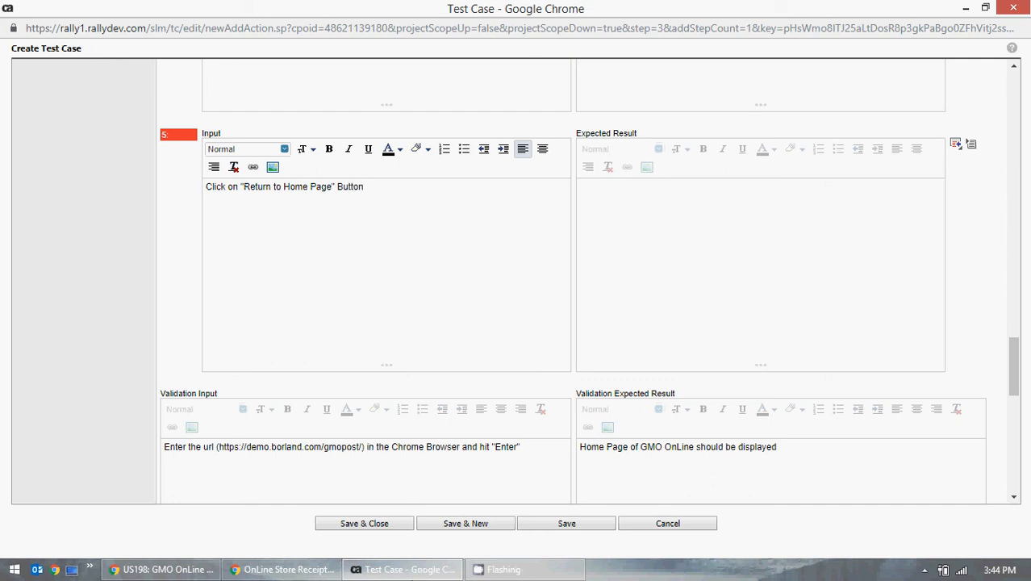
Step: Enter Home Page of GMO OnLine should be displayed as step 5's Expected Result
left_click(728, 247)
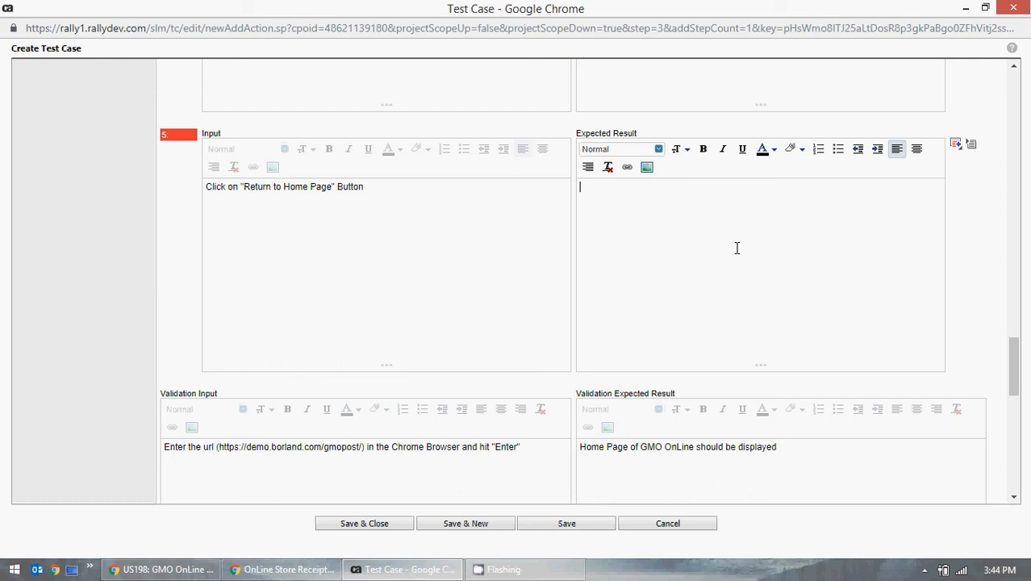
type("Home Page of GMO Onlin")
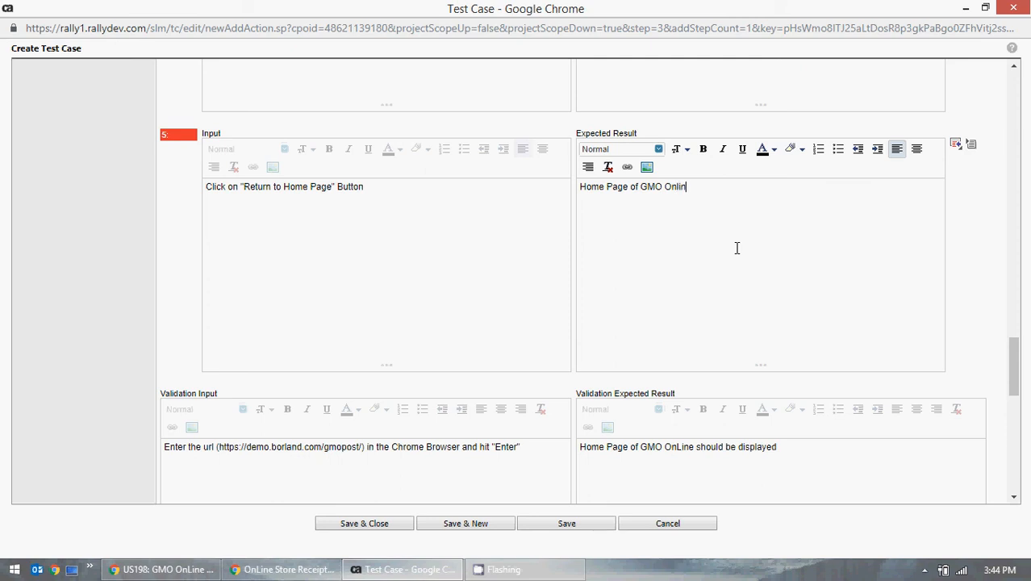
key("BackSpace")
type("Line should be displayed")
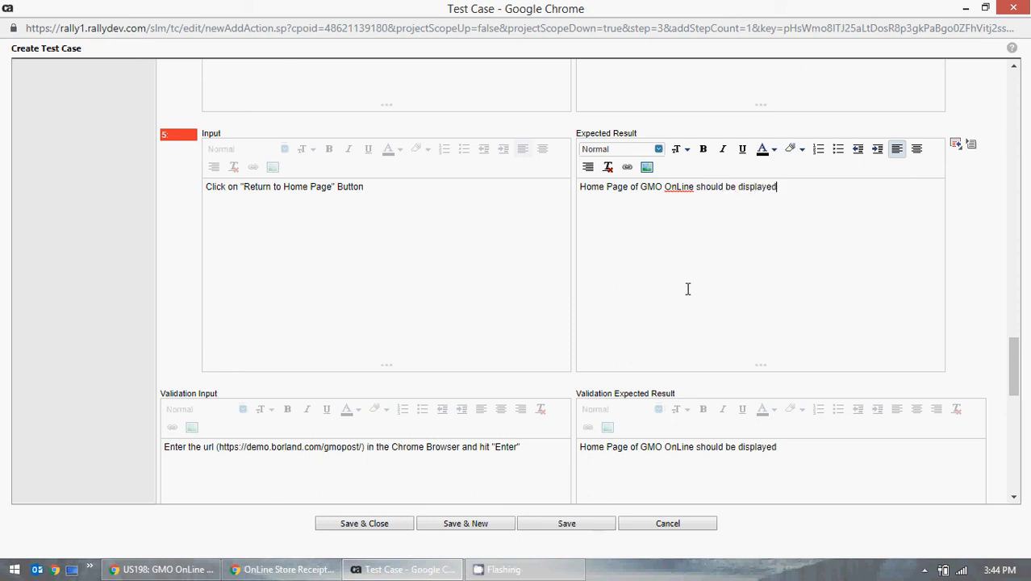
Step: Return to the home page from the site's receipt page and go back to the test case
left_click(287, 570)
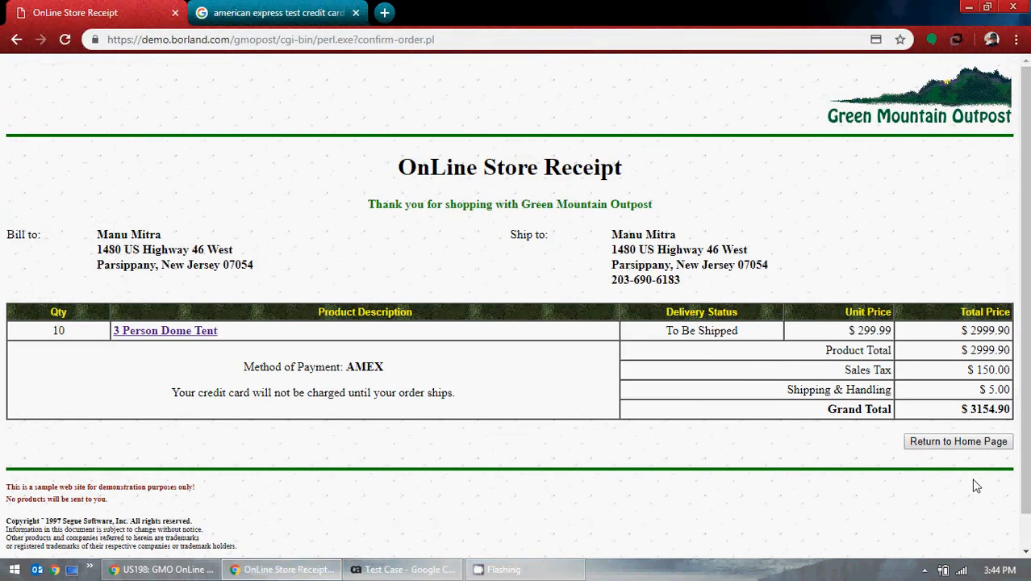
left_click(971, 446)
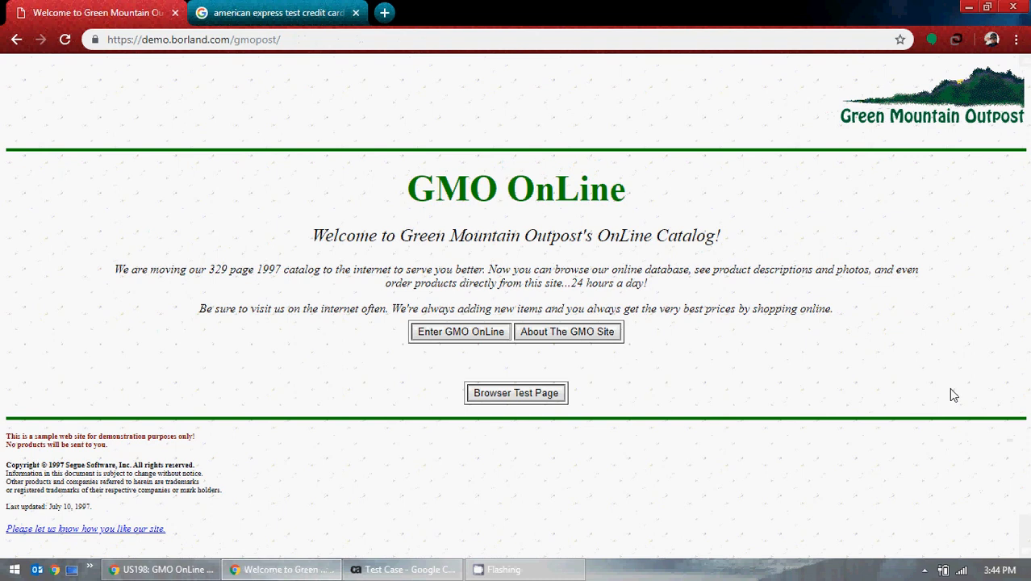
left_click(968, 8)
Step: Look over the whole test case form, and save and close it
scroll(556, 315, "down", 2)
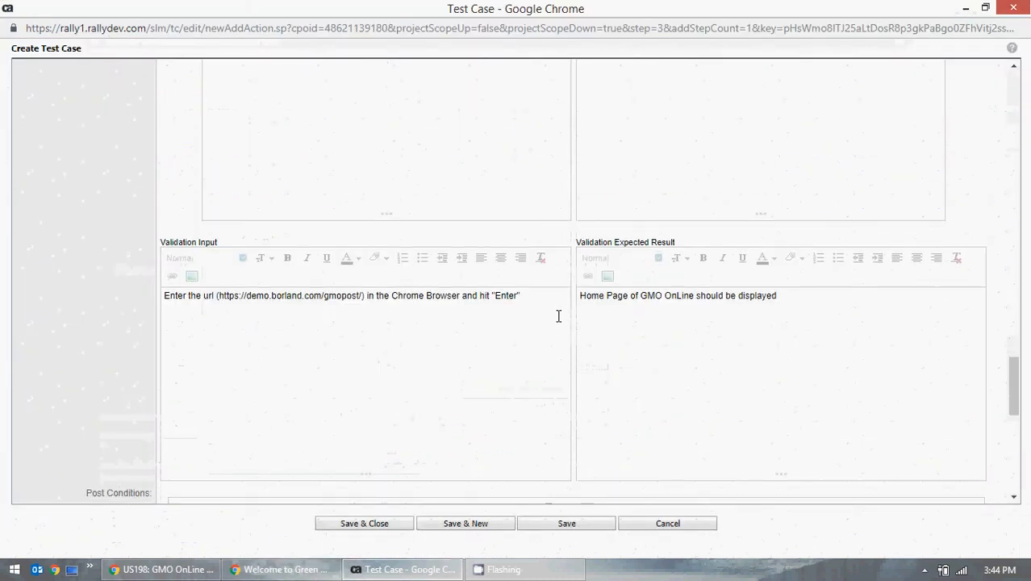
scroll(564, 315, "down", 5)
scroll(563, 322, "down", 3)
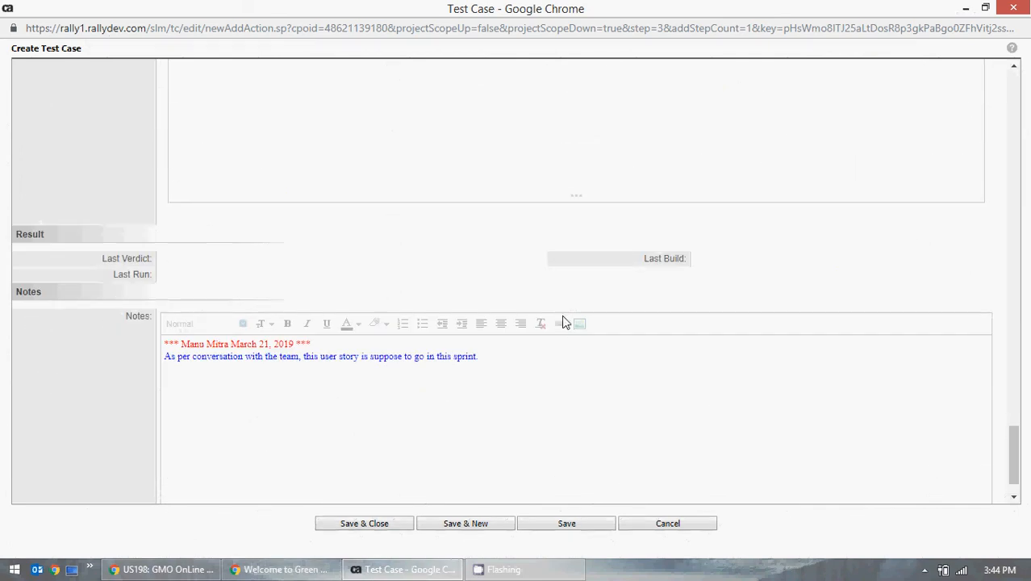
scroll(563, 323, "up", 9)
scroll(564, 323, "up", 15)
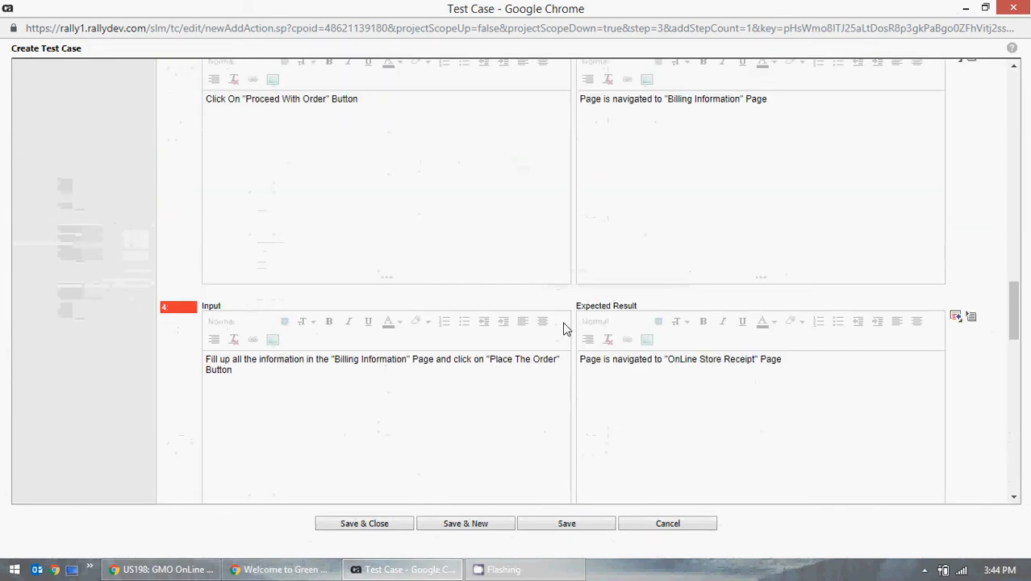
scroll(556, 347, "up", 3)
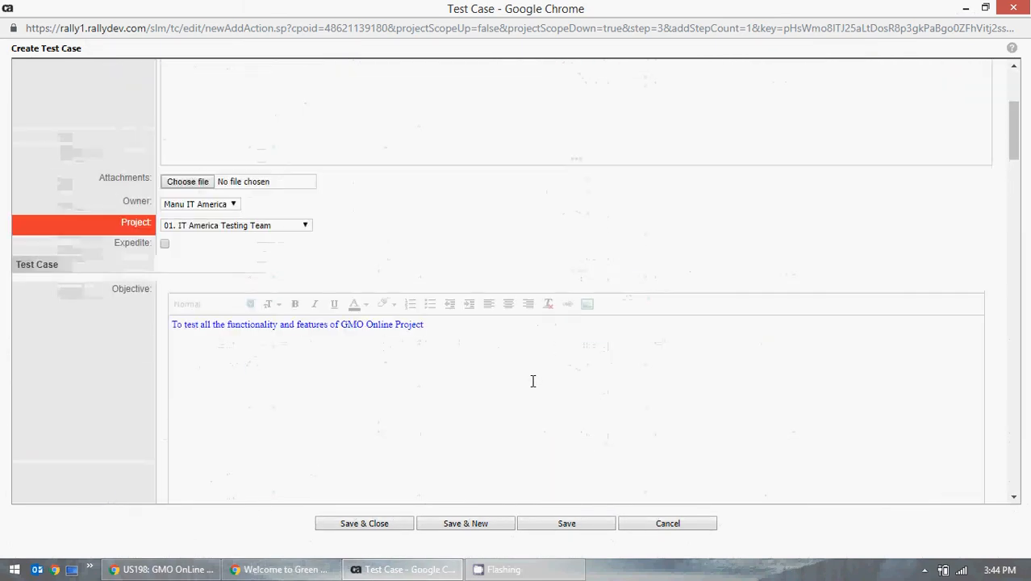
left_click(369, 526)
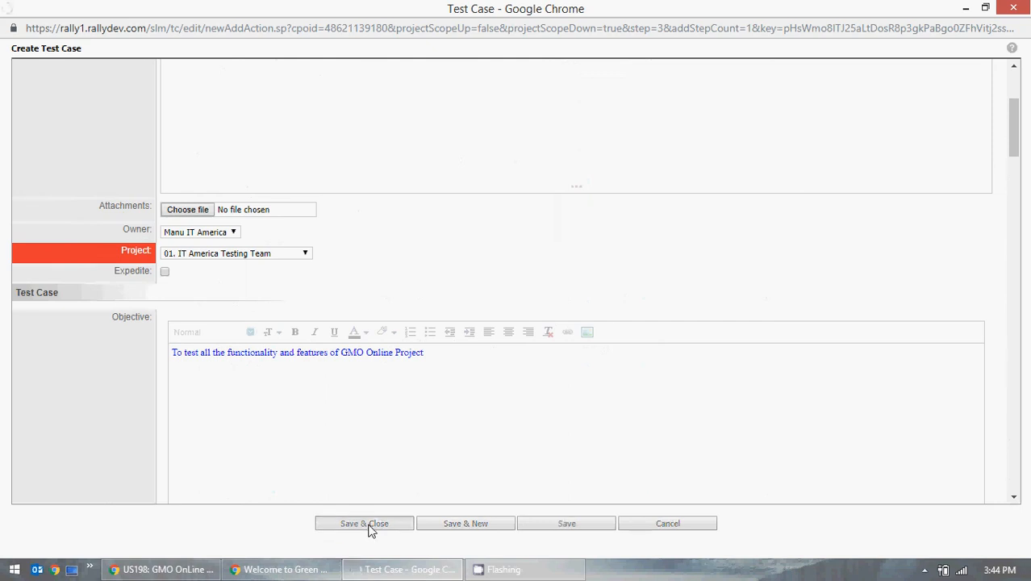
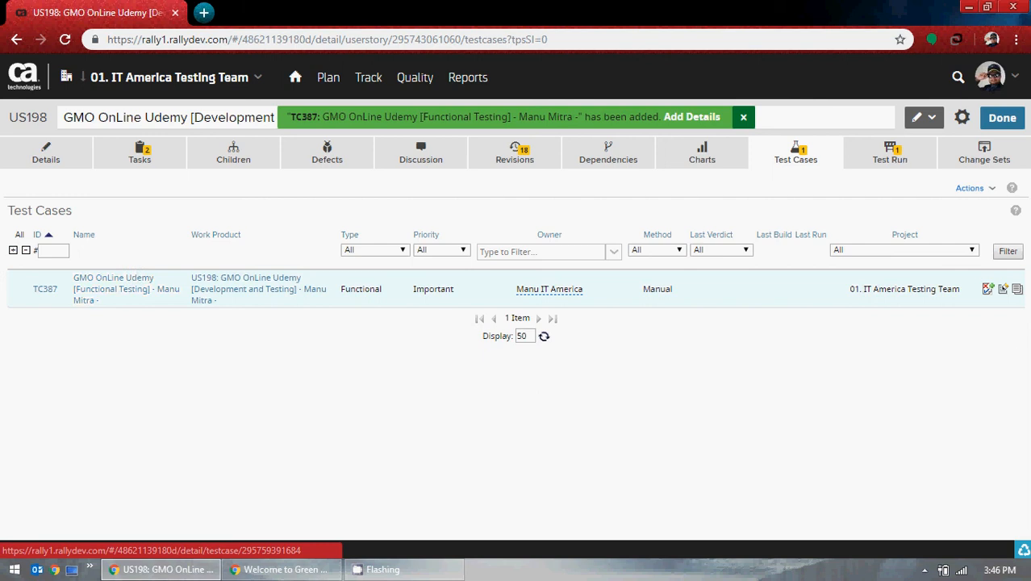
Step: Open the saved functional test case for editing and insert (Chrome Browser) after [Functional Testing] in its name
left_click(1004, 292)
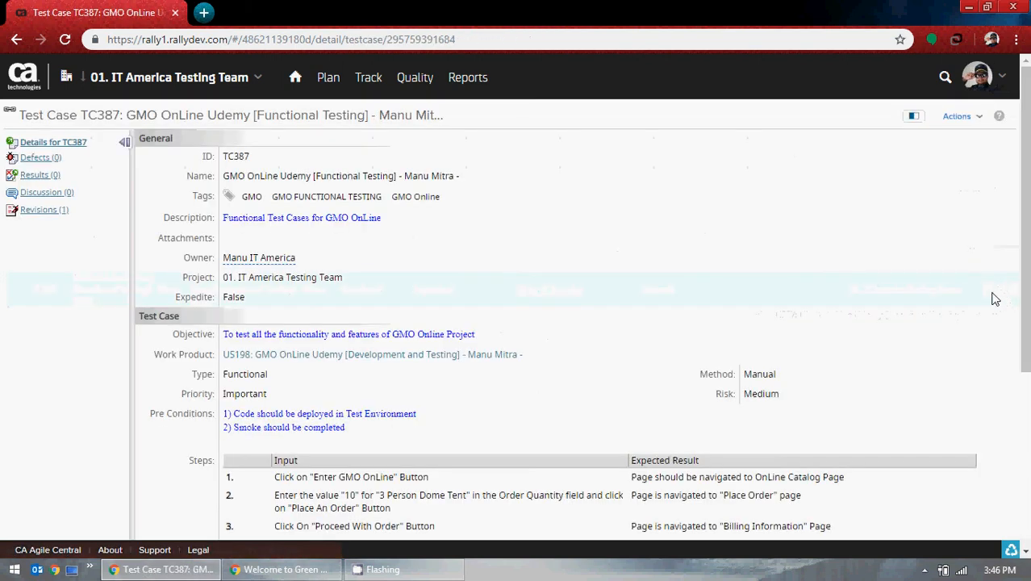
left_click(967, 121)
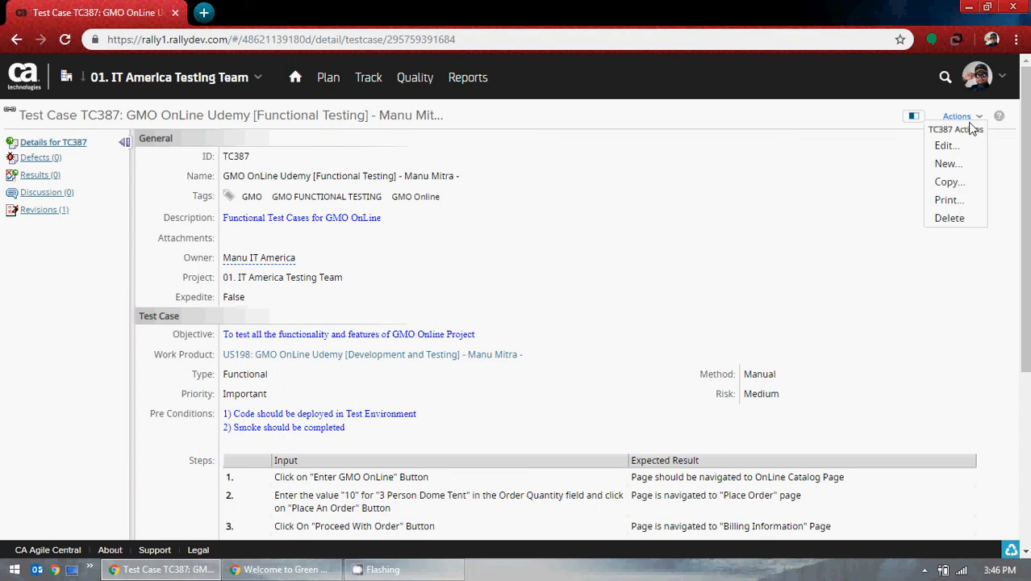
left_click(949, 146)
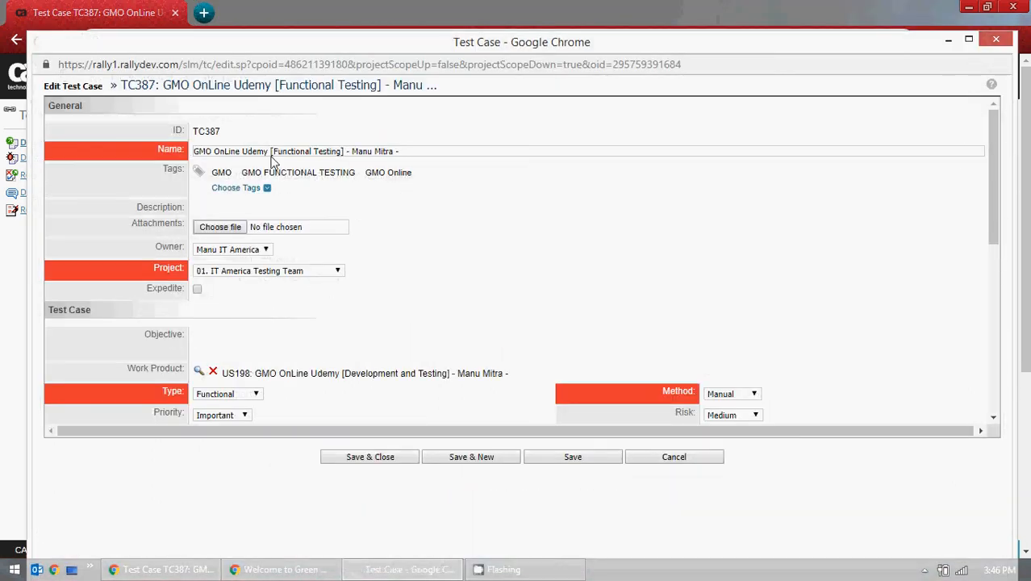
left_click(346, 153)
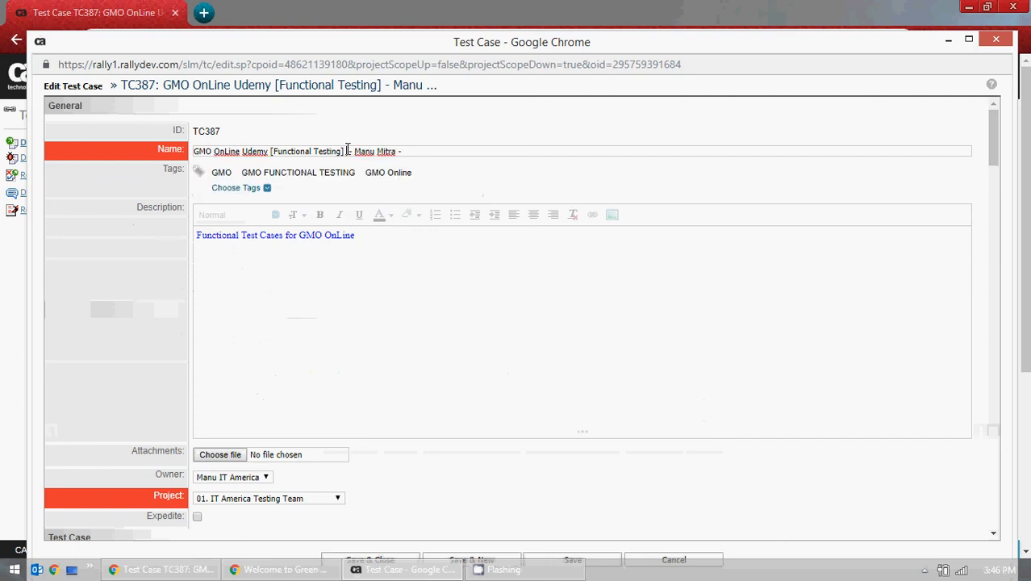
type("() ")
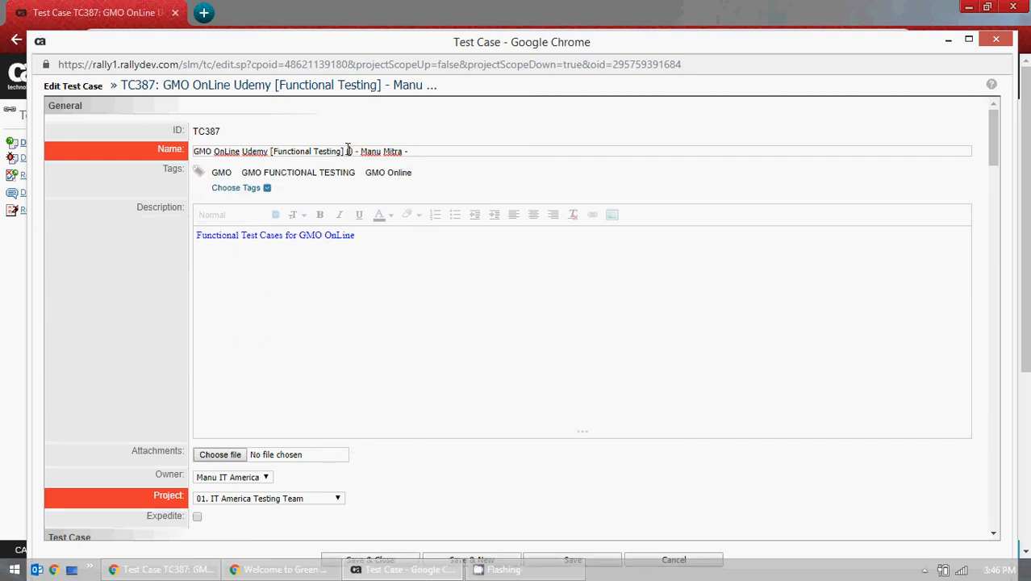
type("Chrome ")
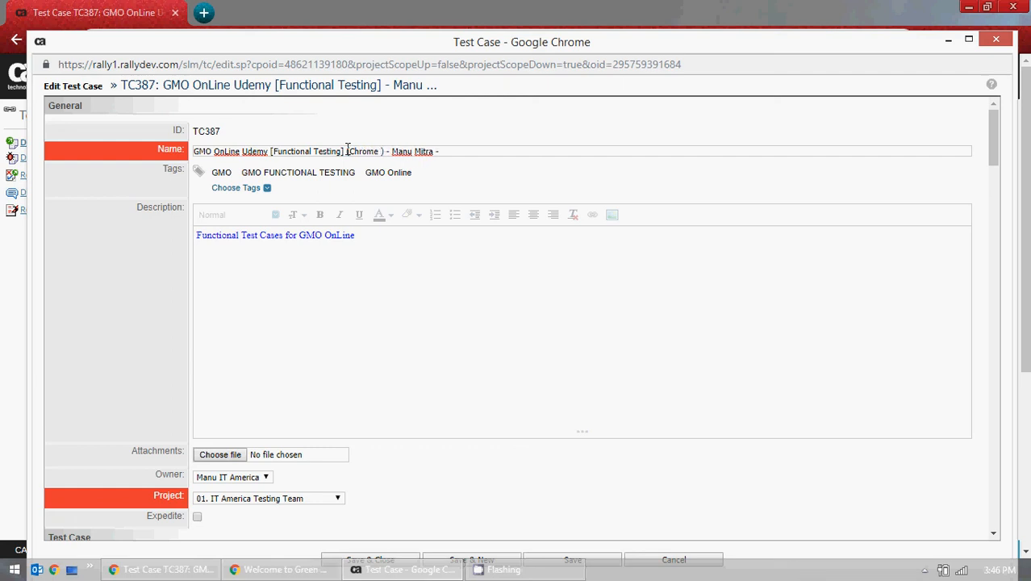
type("Browser")
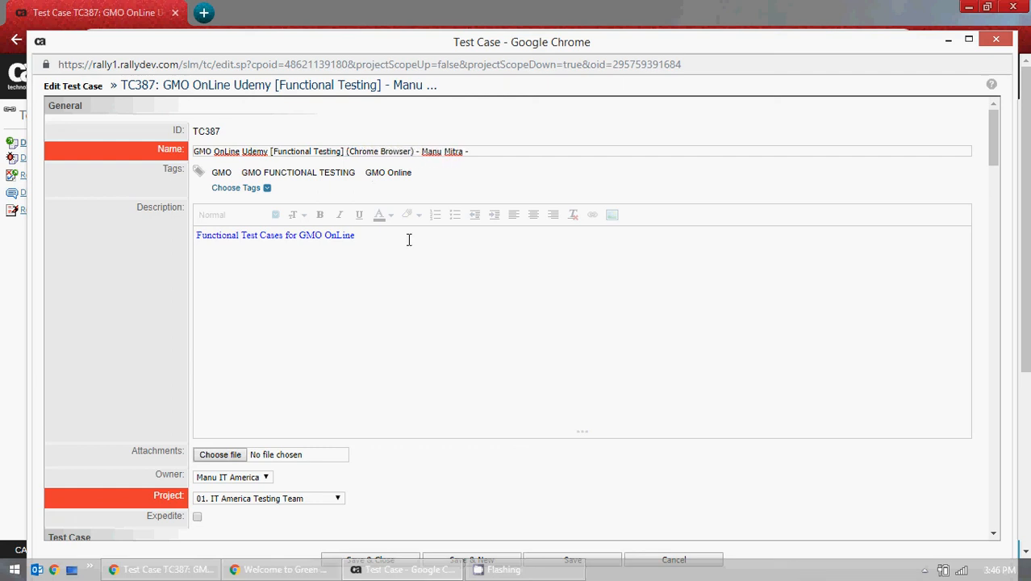
Step: Look through the test case form, examining the Pre Conditions, the numbered steps, the validation fields and the Post Conditions
scroll(412, 230, "down", 8)
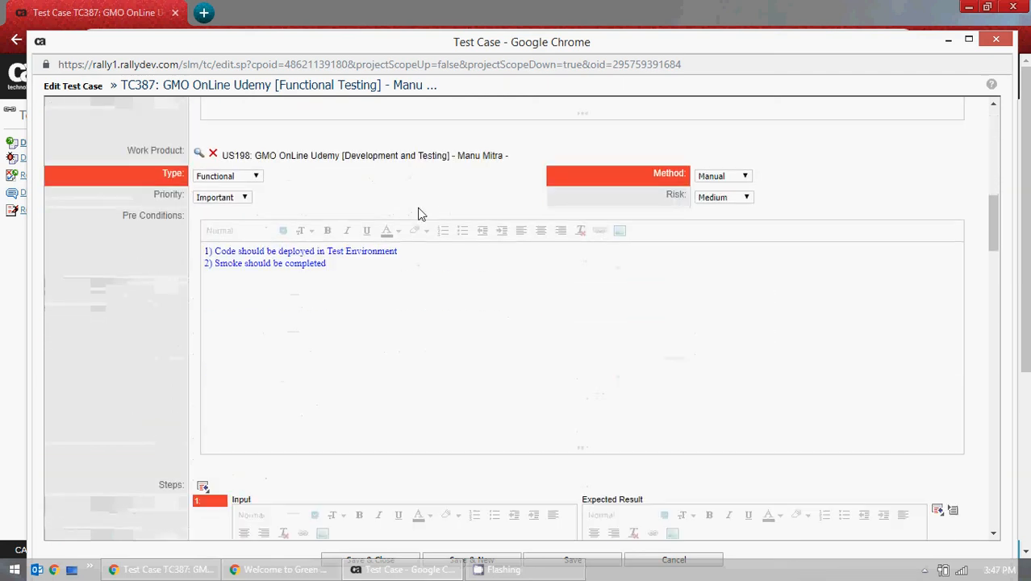
scroll(418, 214, "down", 5)
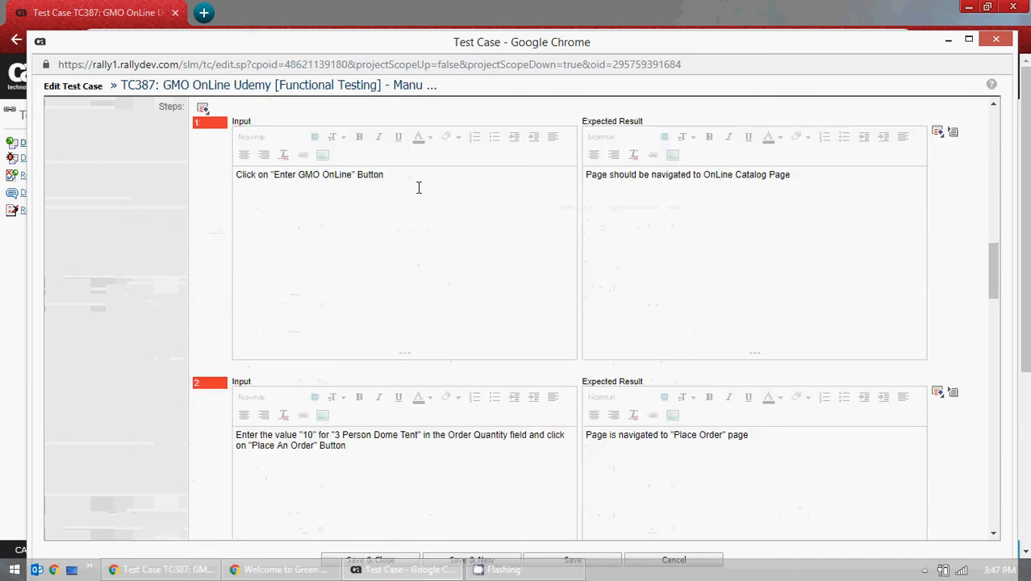
scroll(417, 187, "up", 1)
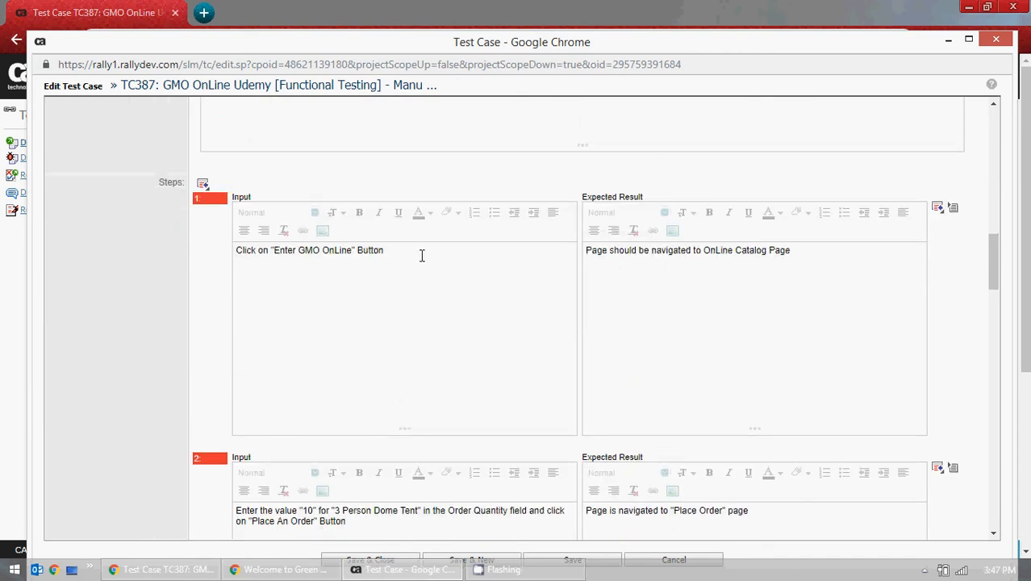
scroll(419, 255, "down", 15)
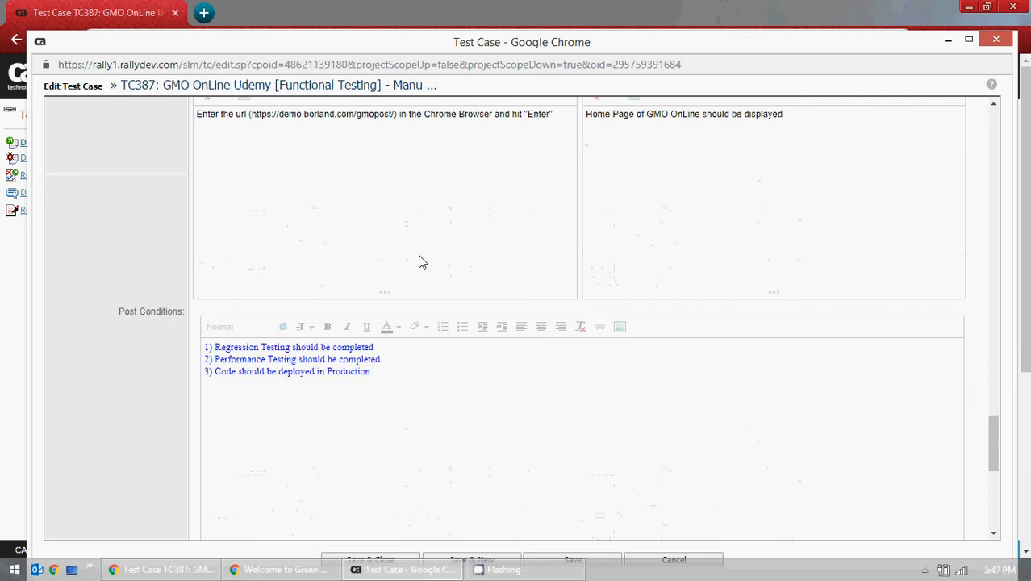
scroll(419, 261, "up", 2)
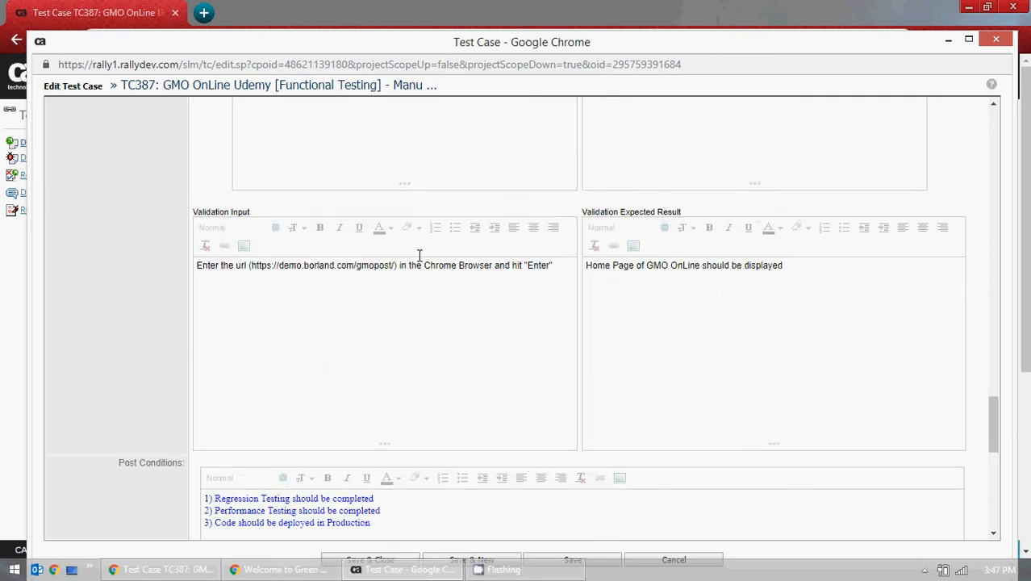
scroll(419, 256, "up", 15)
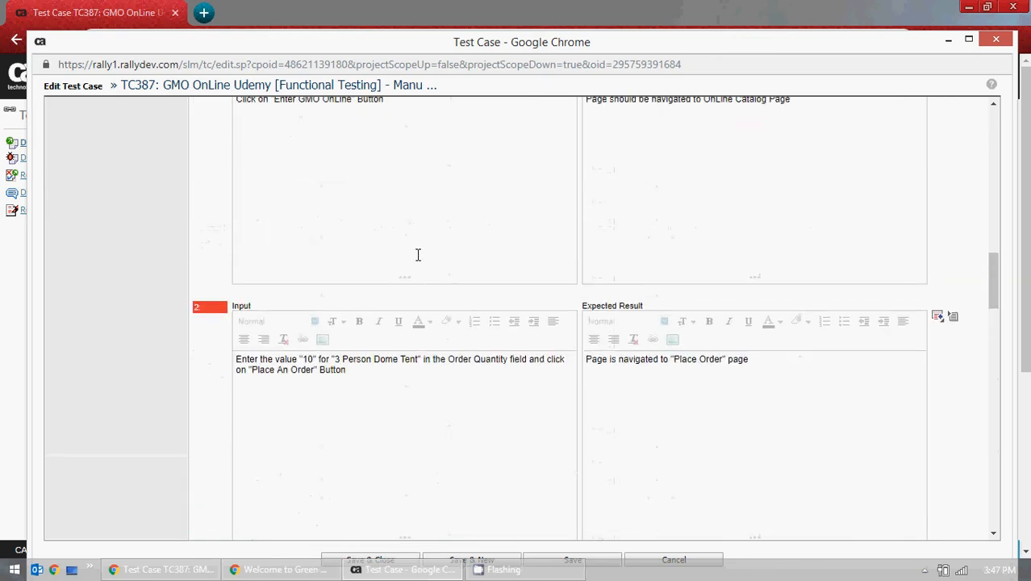
scroll(371, 260, "up", 2)
scroll(289, 275, "up", 4)
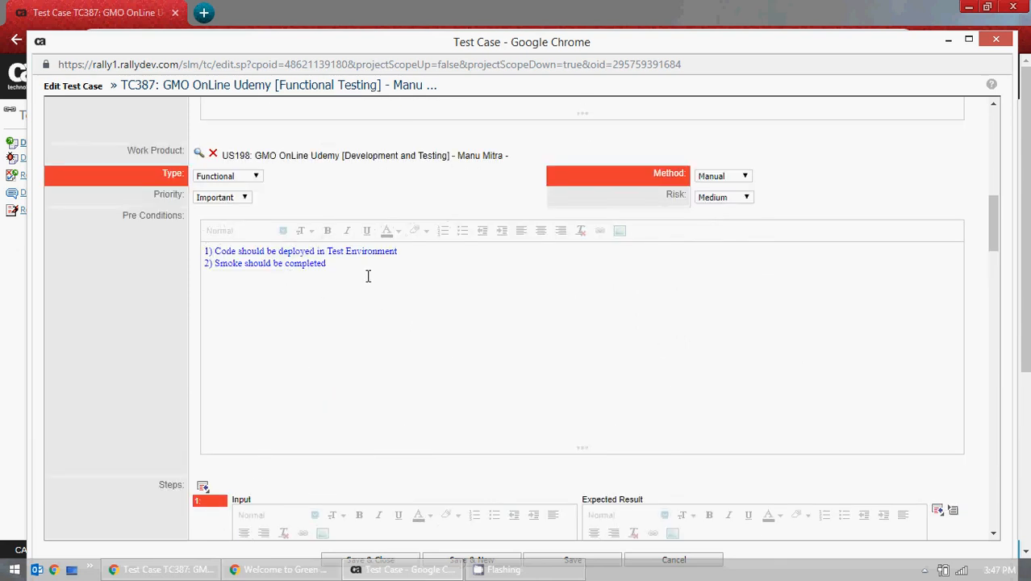
scroll(368, 275, "down", 4)
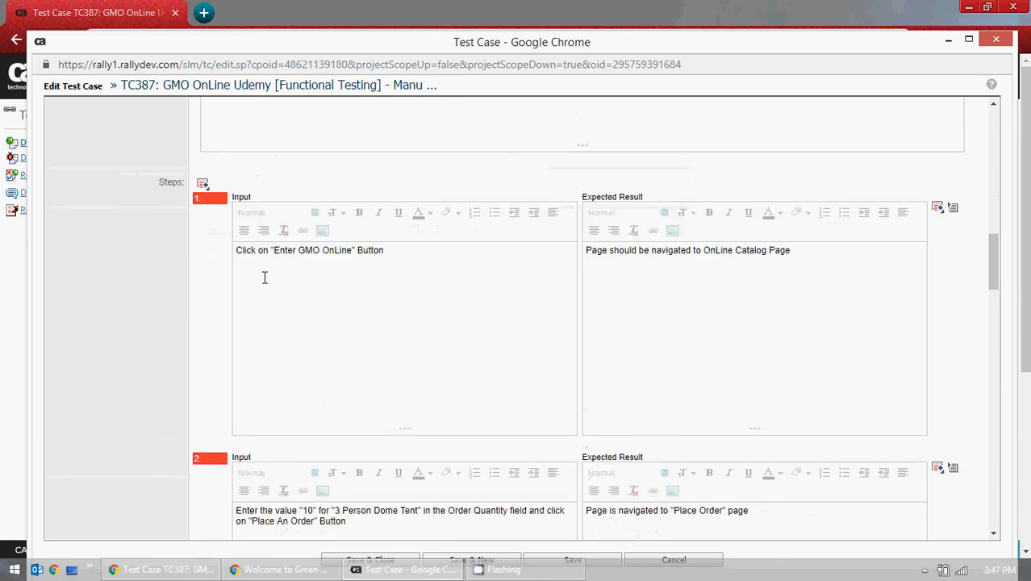
left_click(237, 258)
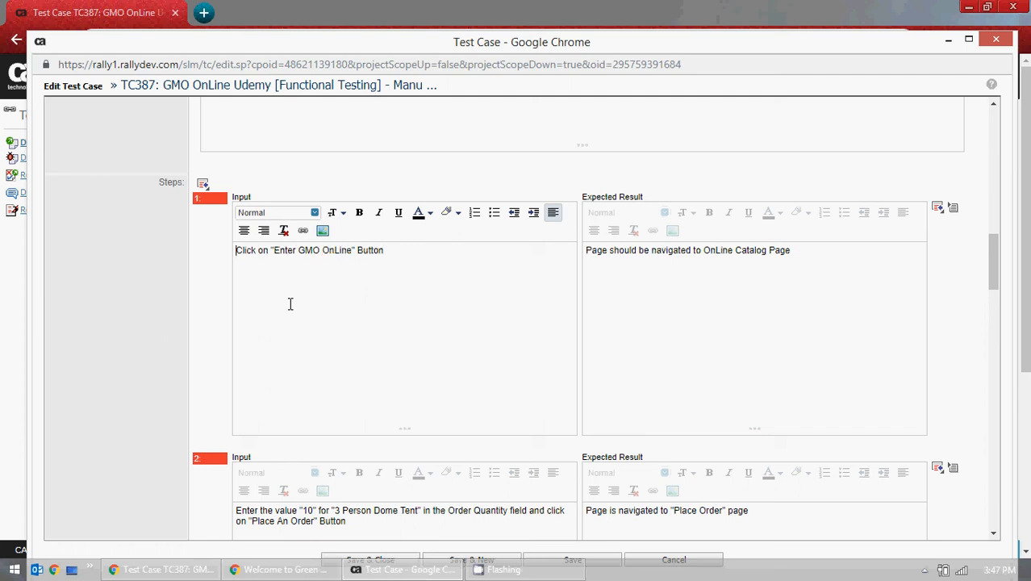
scroll(425, 299, "down", 10)
scroll(419, 294, "down", 4)
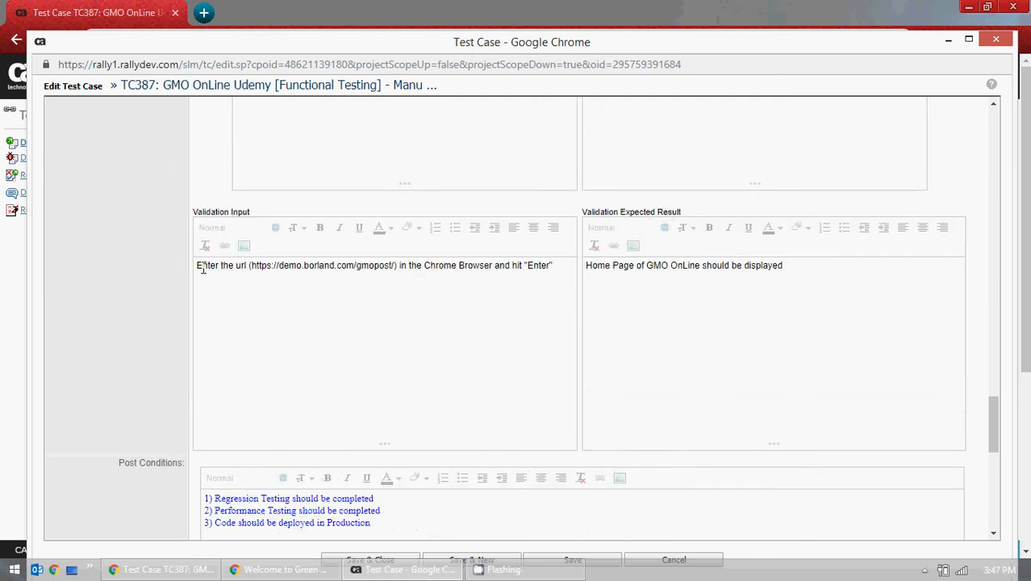
scroll(409, 291, "up", 5)
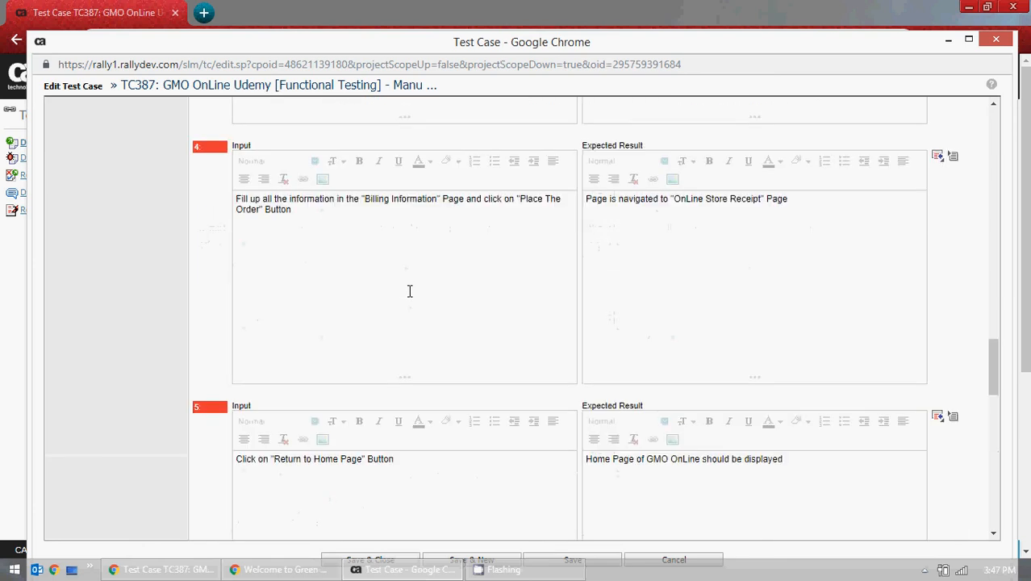
scroll(409, 291, "down", 5)
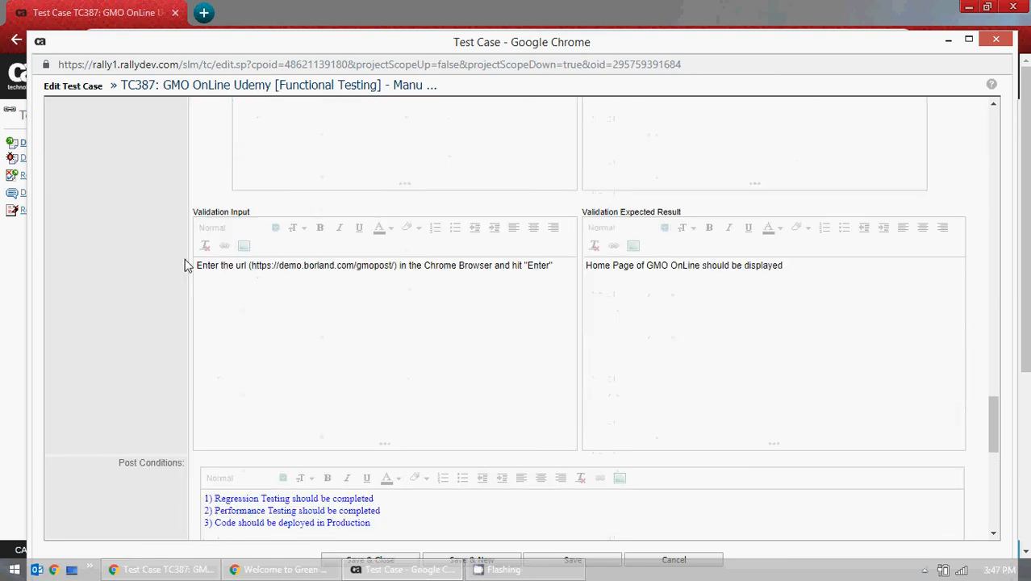
Step: Insert two blank lines above the URL instruction in Validation Input and start the first one with a hyphen
left_click(197, 266)
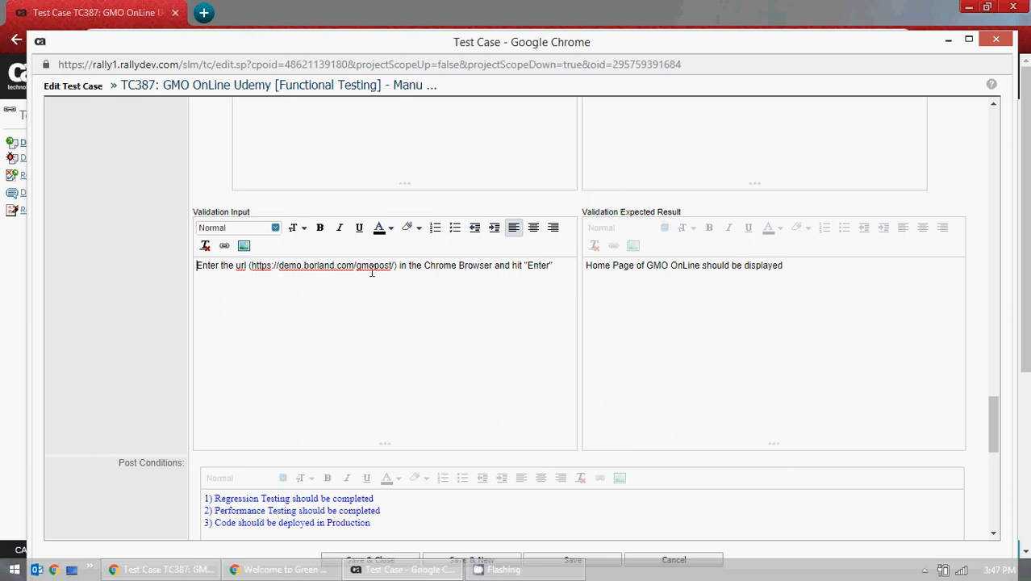
key("Return")
key("Return")
key("Up")
key("Up")
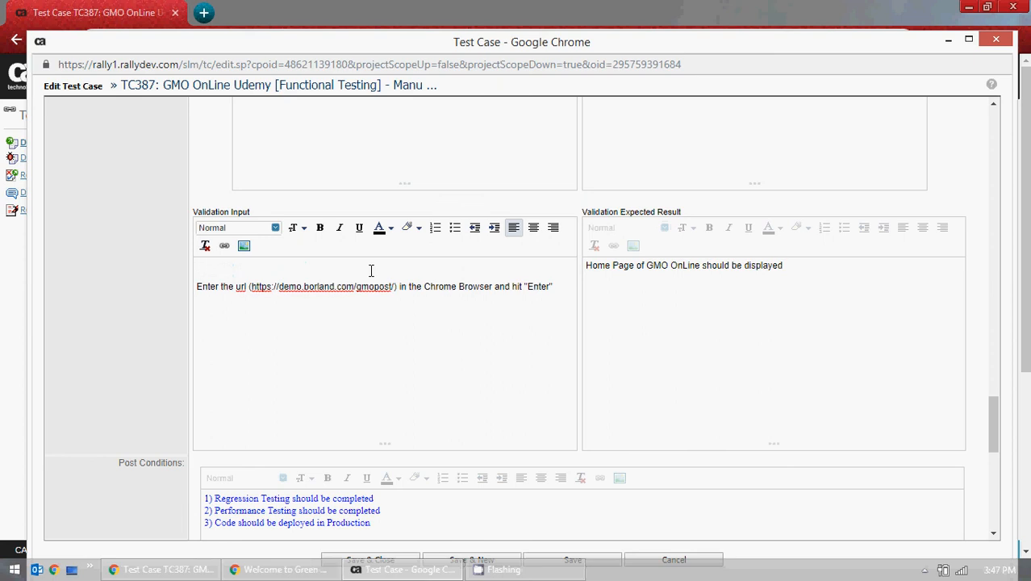
type("-")
Step: Switch to the GMO OnLine site, enter its OnLine Catalog, examine the Order Quantity fields and return to the test case
left_click(298, 569)
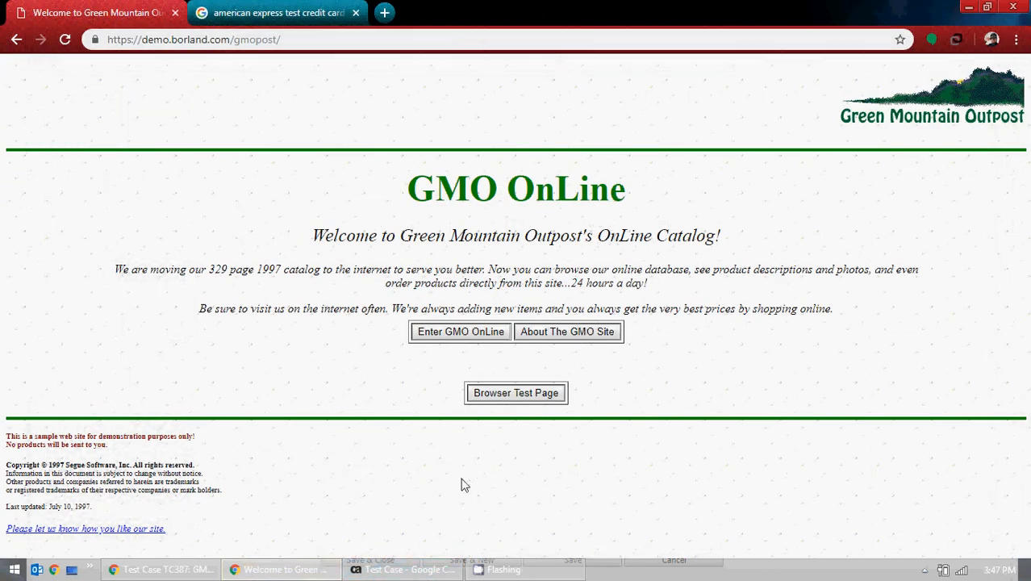
left_click(479, 338)
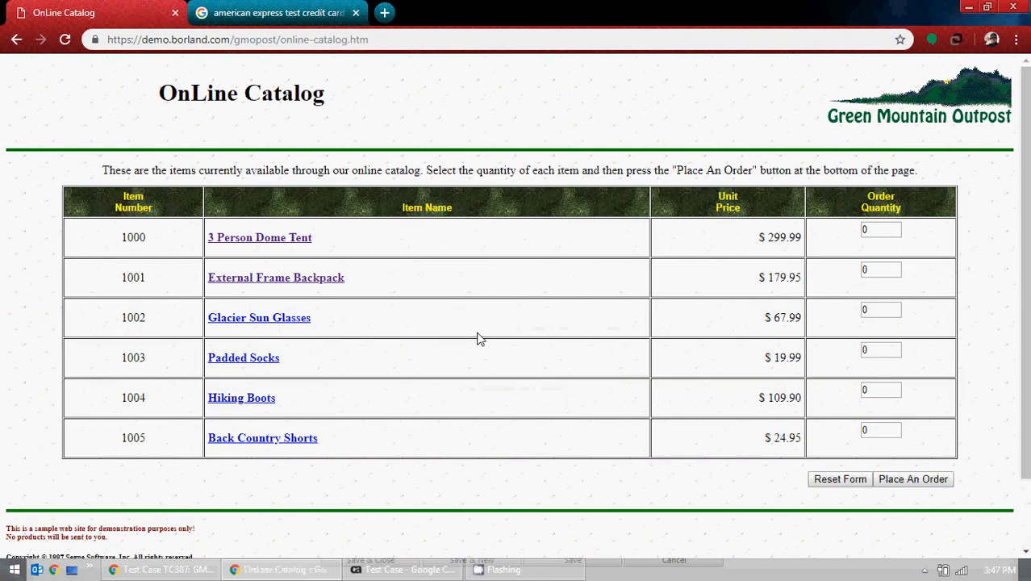
left_click(888, 230)
left_click_drag(888, 231, 882, 391)
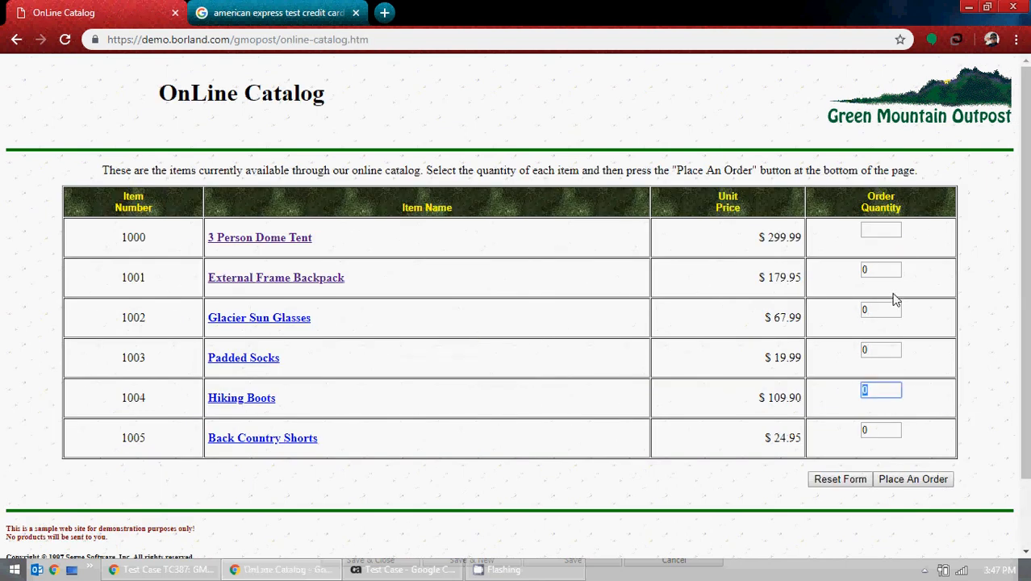
left_click_drag(886, 273, 887, 417)
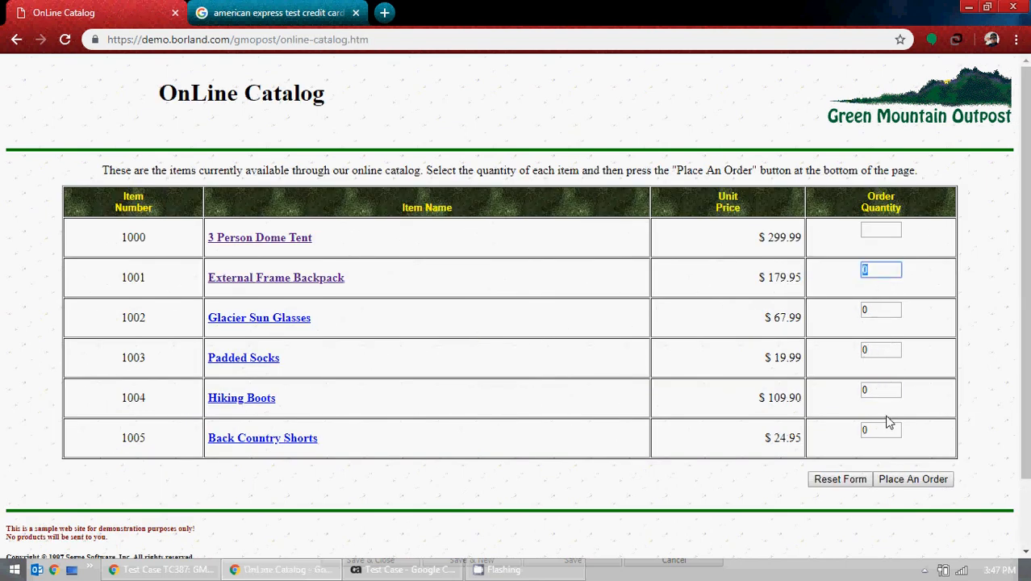
left_click(968, 7)
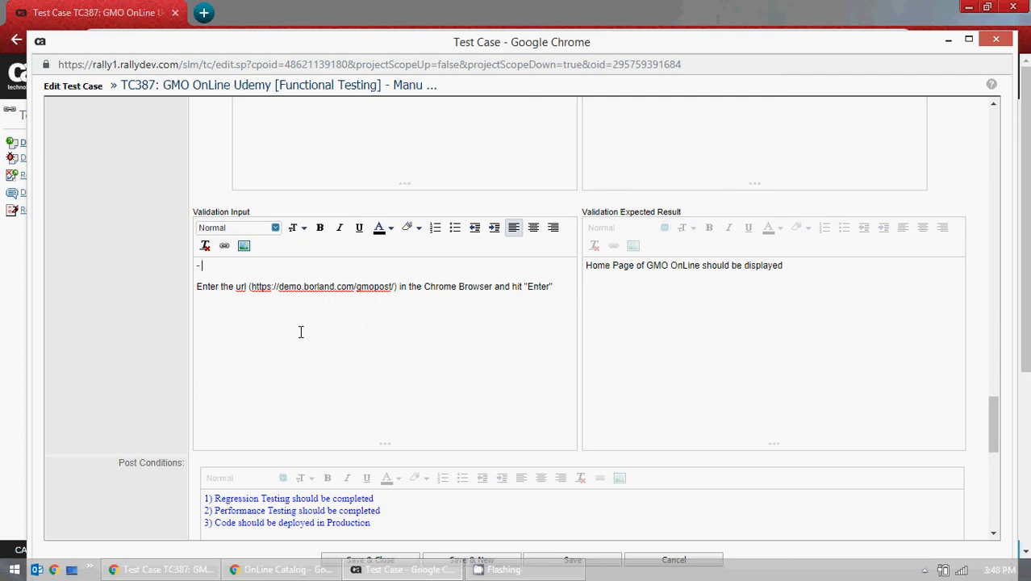
Step: Enter Tested for Positive after the hyphen in Validation Input, with the spelling of Positive corrected
type("Test ed for Postive")
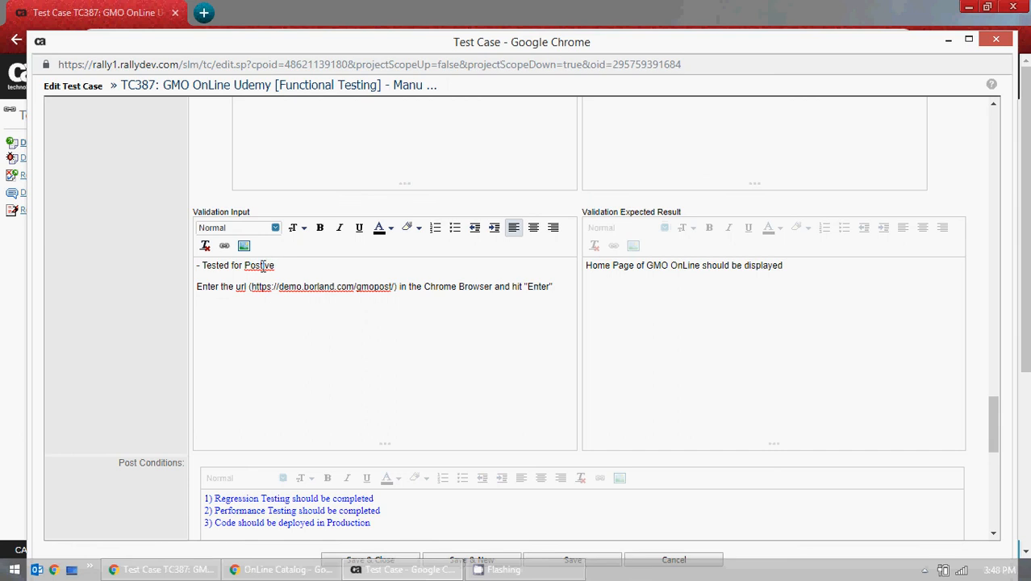
right_click(261, 267)
left_click(301, 298)
Step: Check the External Frame Backpack's Order Quantity field in the site's catalog and go back to the test case
left_click(282, 569)
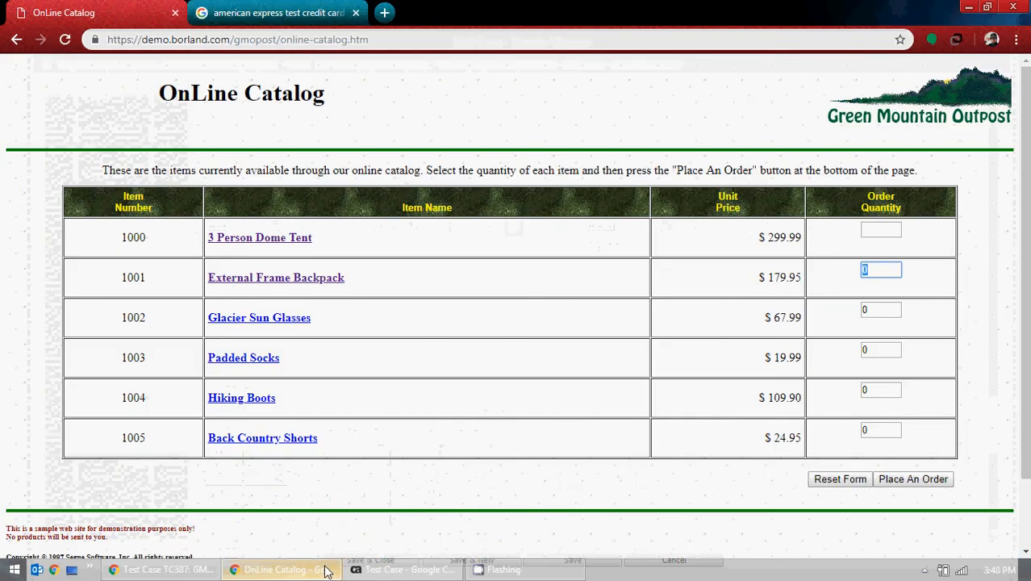
left_click(876, 269)
key("alt+Tab")
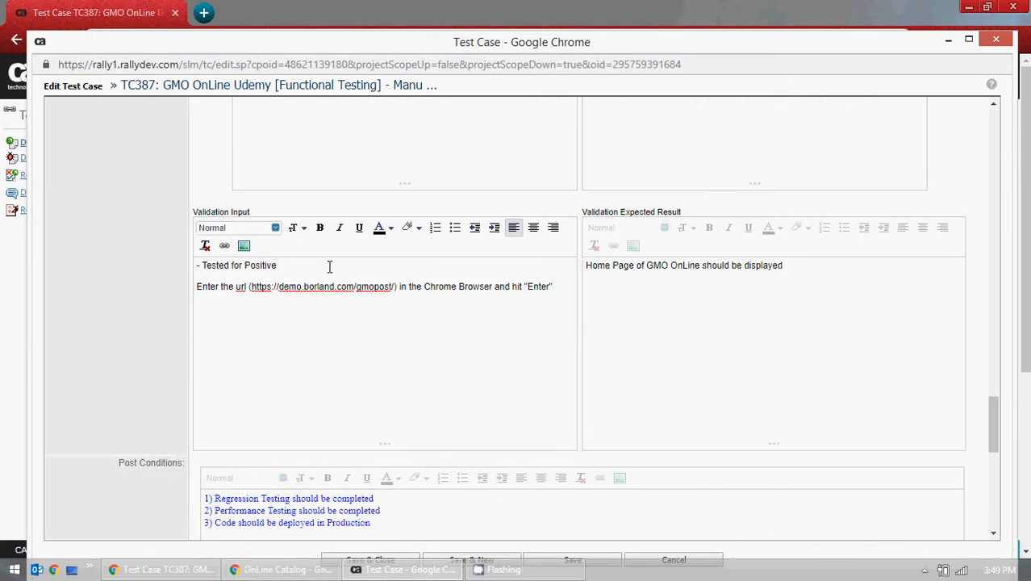
Step: Complete the first Validation Input line with Scenarios and add the line "- Tested for Negative Scenarios" below it
type("Scenarios")
key("Return")
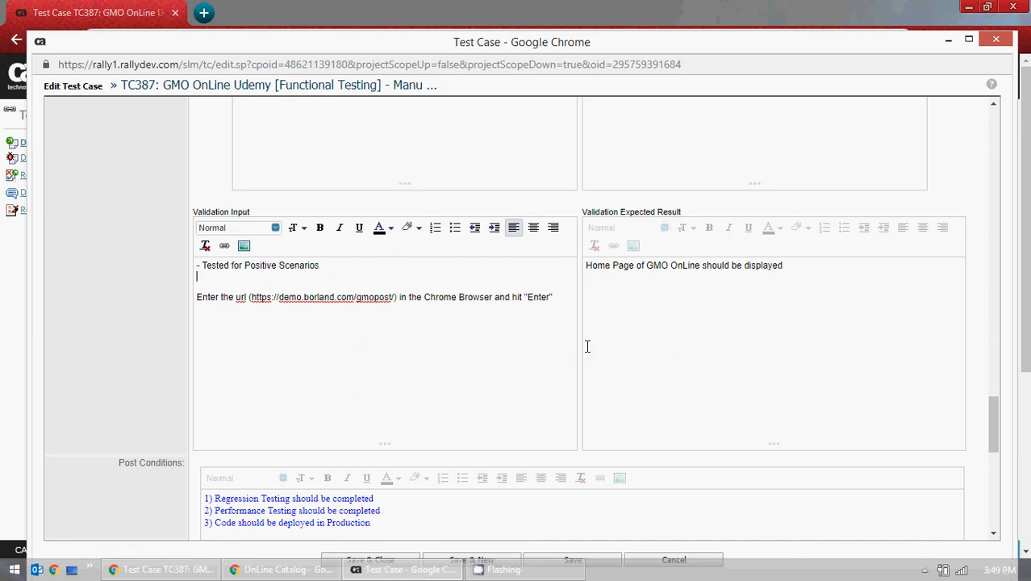
type("-test")
key("BackSpace")
key("BackSpace")
key("BackSpace")
key("BackSpace")
type("Tested for Negative ")
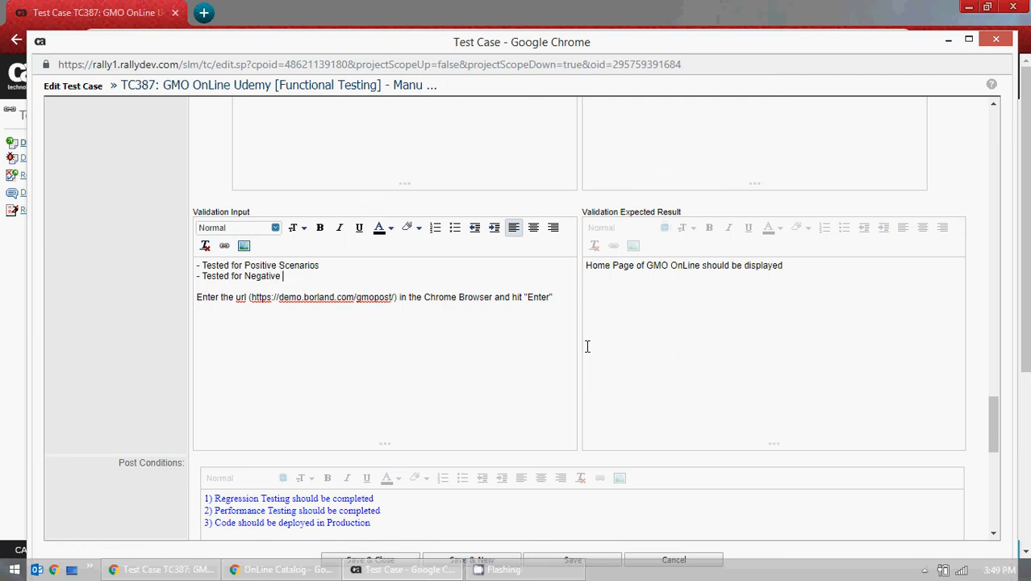
type("Scenarios")
Step: Add the line "- Tested for Boundary Values" below the negative scenarios line in Validation Input
key("Return")
type("- Test")
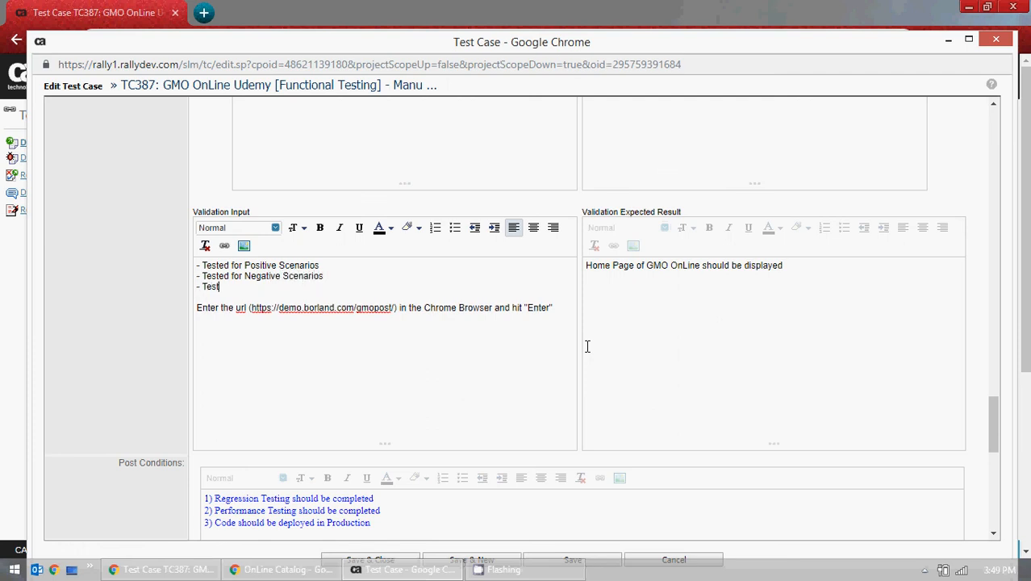
type("ed for Boundary Values")
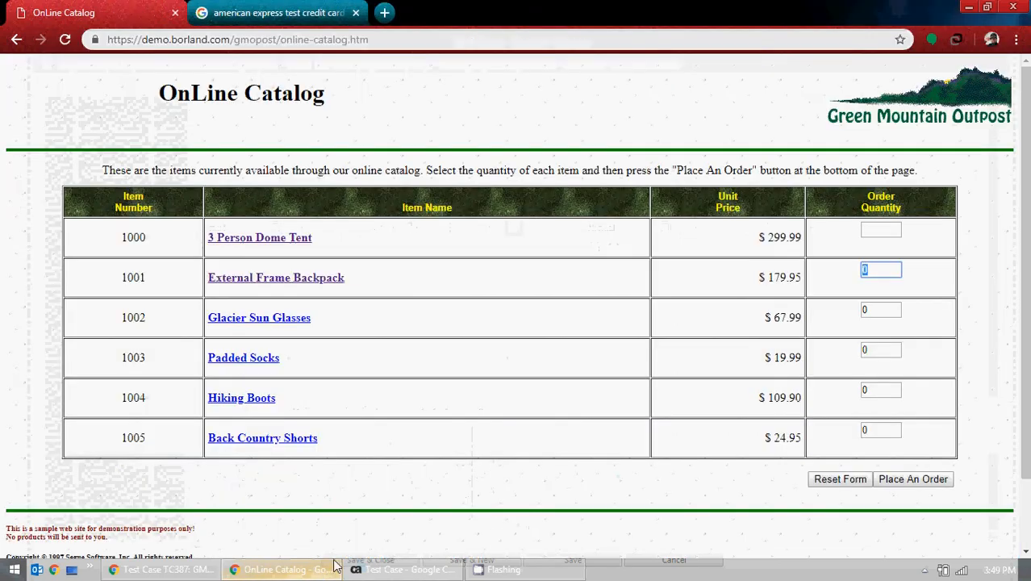
Step: Examine the 3 Person Dome Tent's Order Quantity field in the site's catalog and return to the test case
left_click(322, 570)
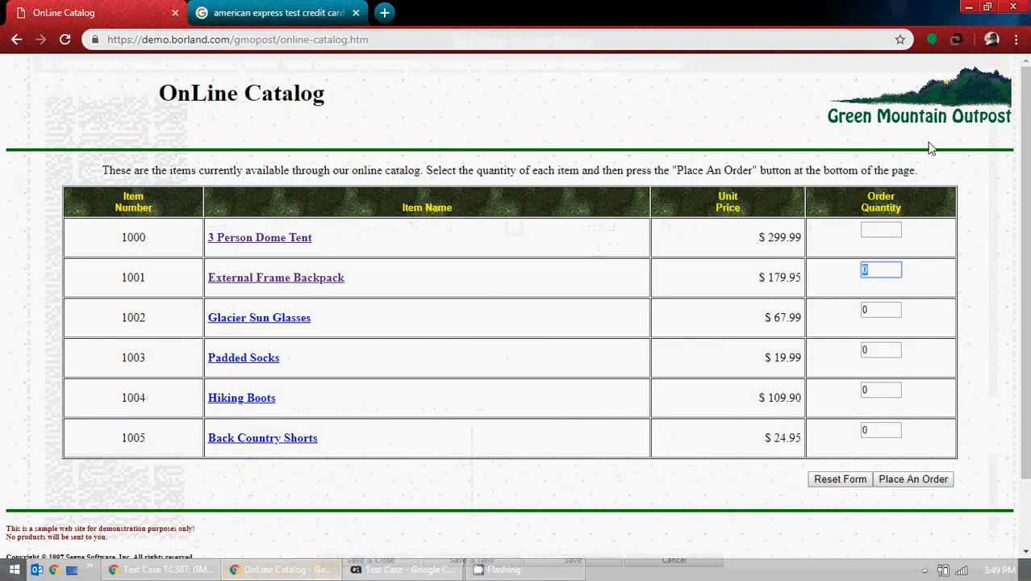
left_click(875, 229)
left_click(971, 8)
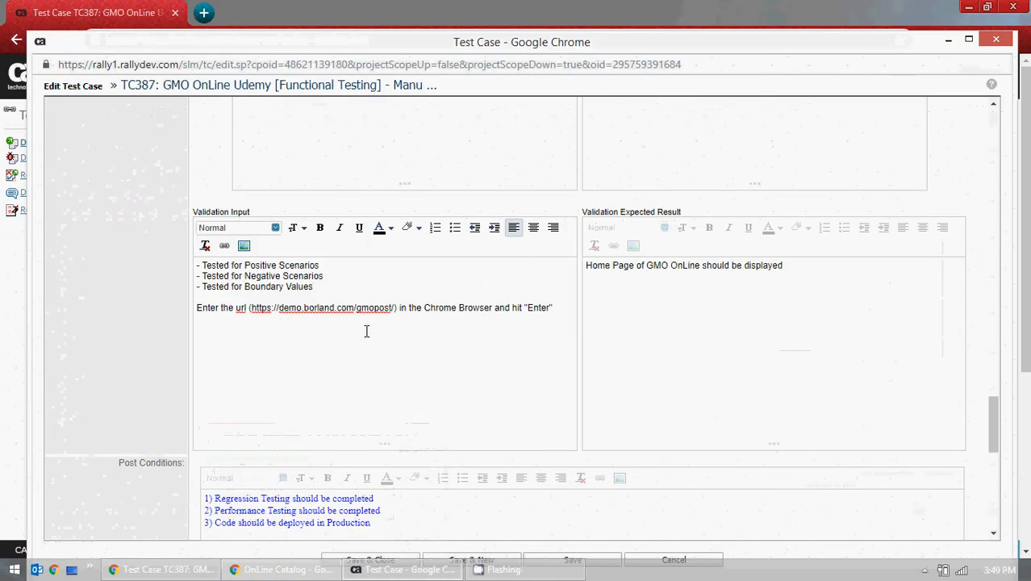
Step: Add the line "- Tested for Cosmetic Scenarios" below the boundary values line in Validation Input
key("Return")
type("- ")
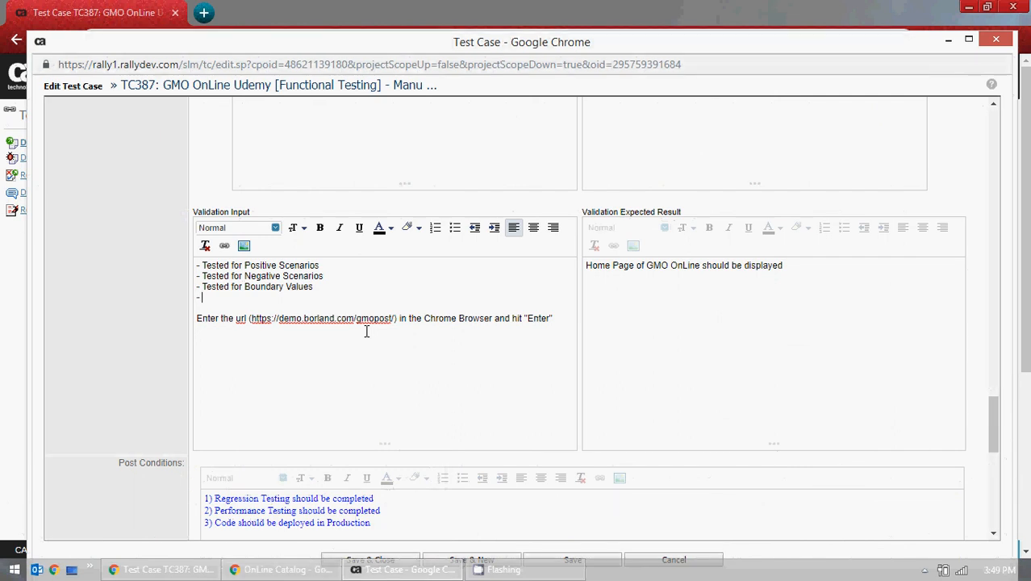
type("Tested for Cosmetic Sce")
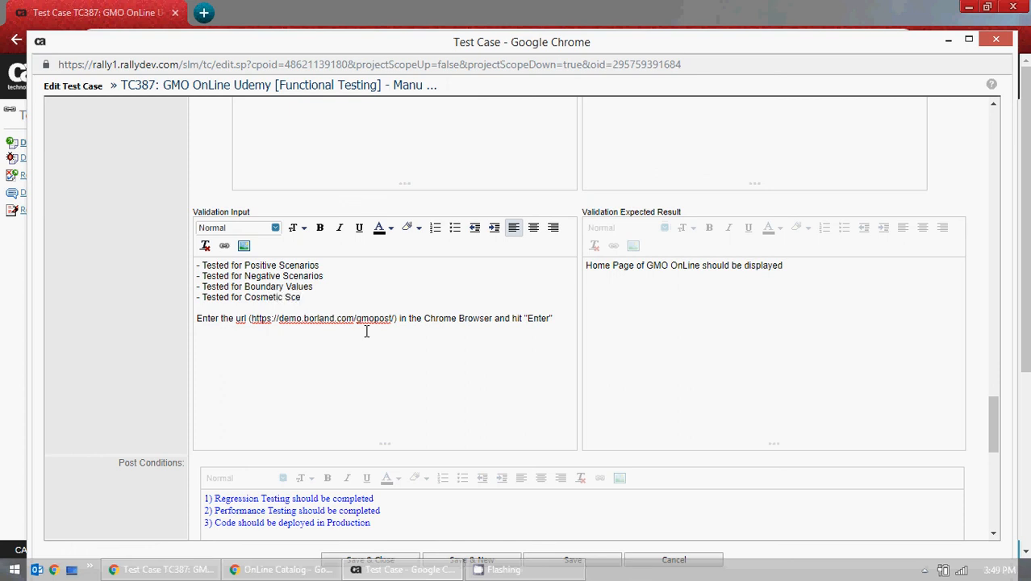
type("narios")
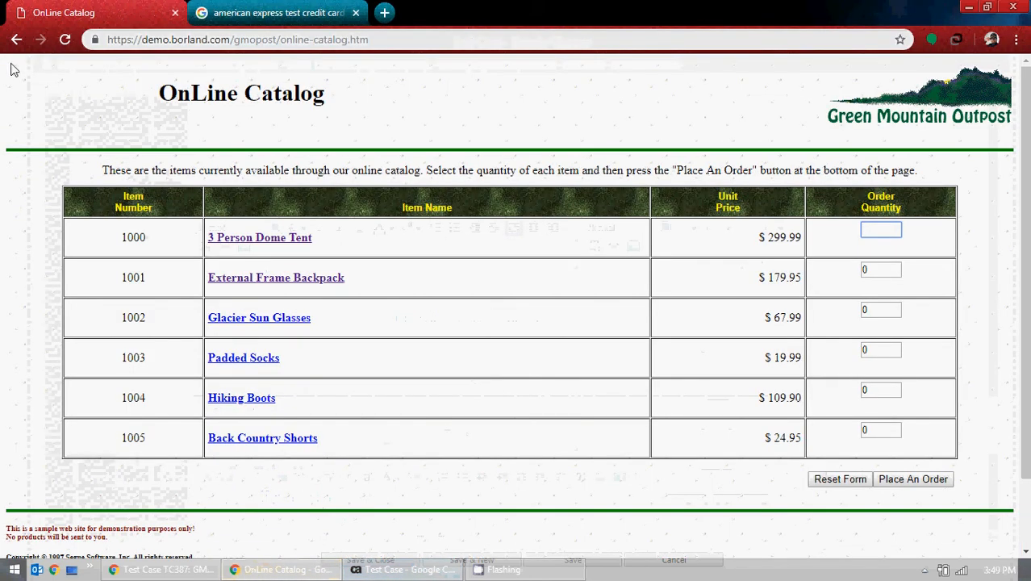
Step: Examine the GMO OnLine home page's heading, Green Mountain Outpost logo and introductory text, and return to the test case
left_click(16, 39)
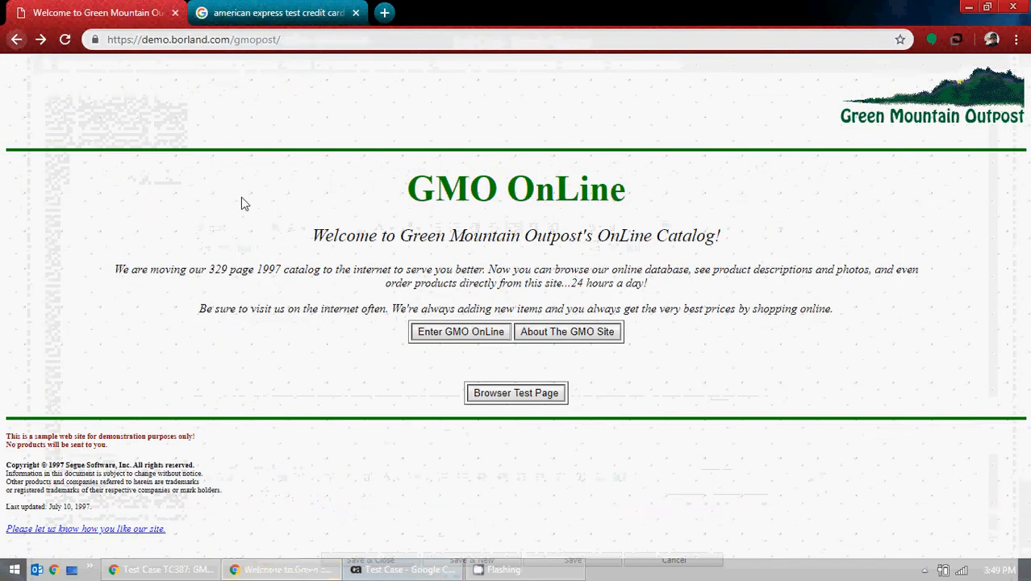
left_click_drag(415, 187, 396, 179)
left_click(810, 199)
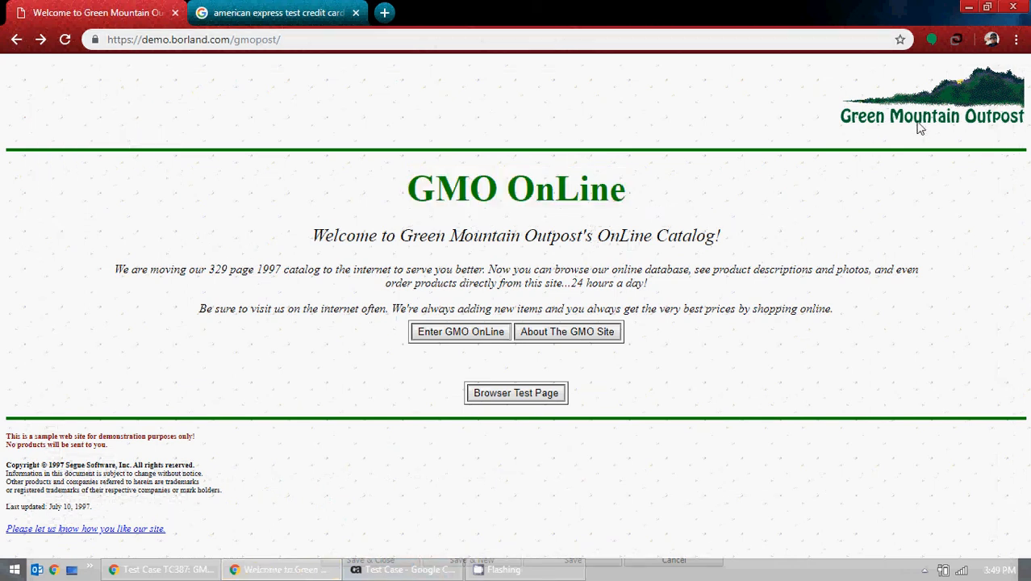
left_click_drag(970, 89, 829, 115)
left_click(968, 6)
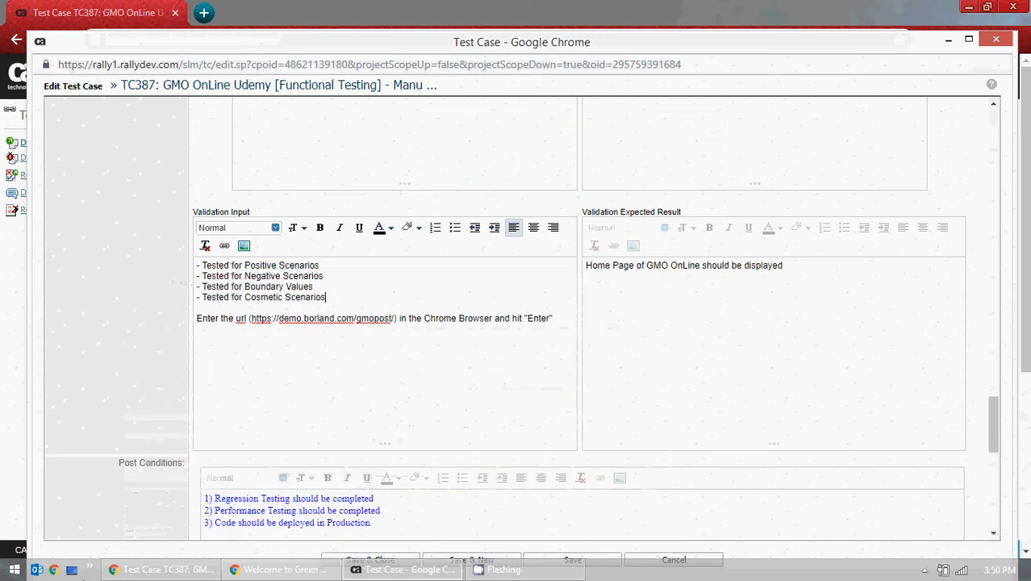
left_click(267, 565)
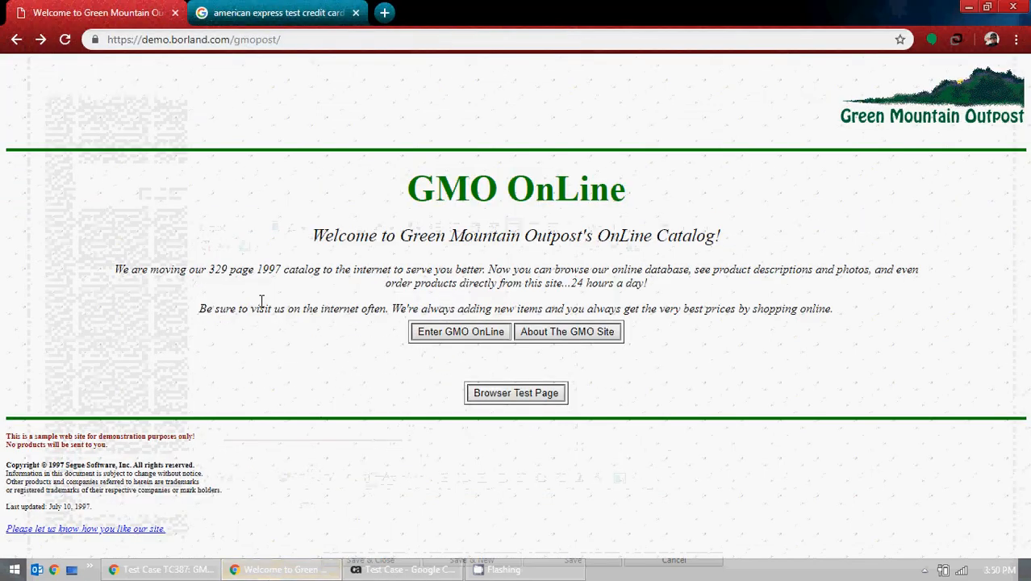
left_click_drag(215, 269, 623, 270)
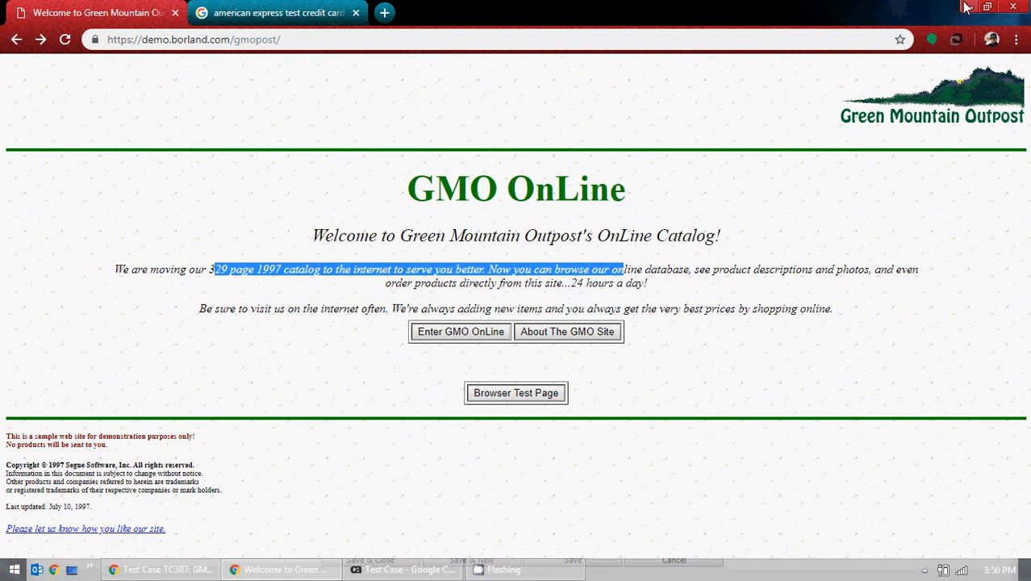
left_click(965, 6)
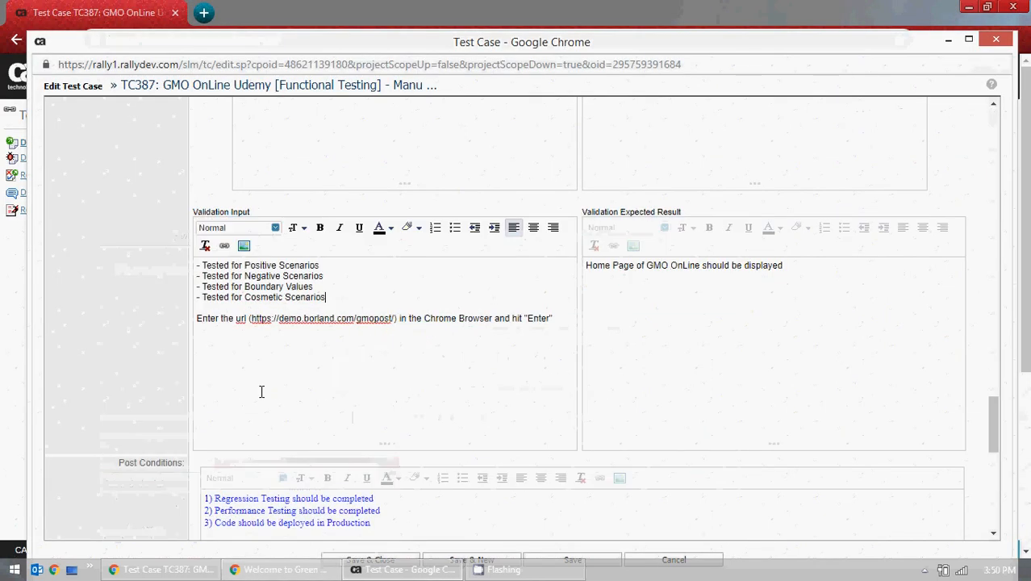
Step: Cut the four "- Tested for" lines from Validation Input and remove the blank lines above the URL instruction
left_click(345, 297)
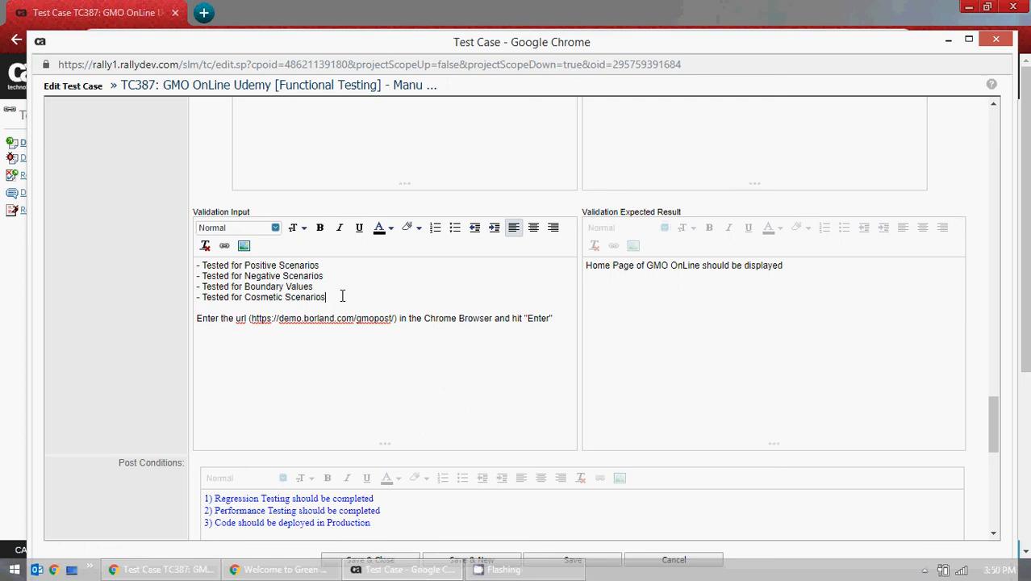
left_click_drag(342, 295, 162, 272)
key("ctrl+c")
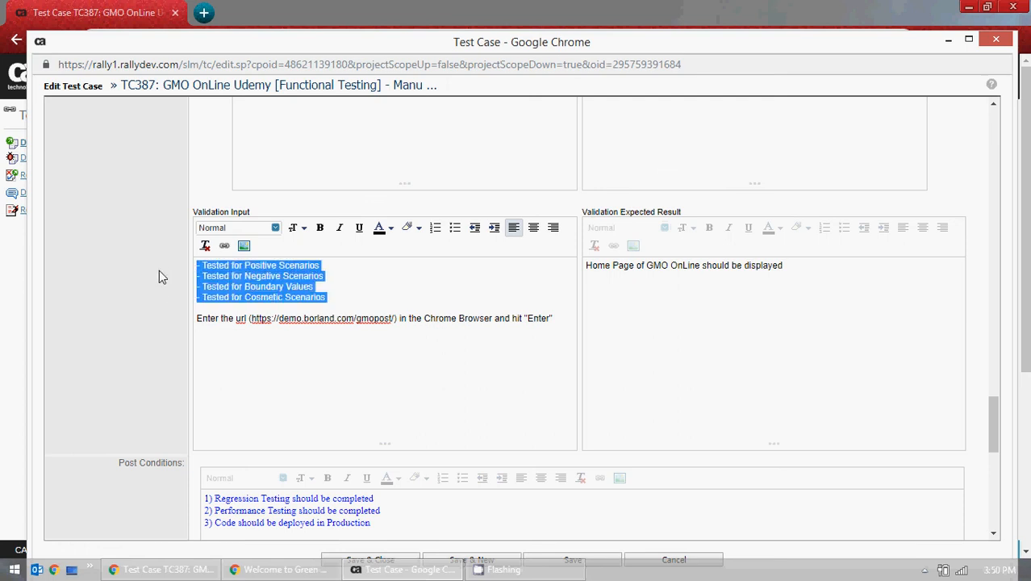
key("Delete")
key("Delete")
key("Delete")
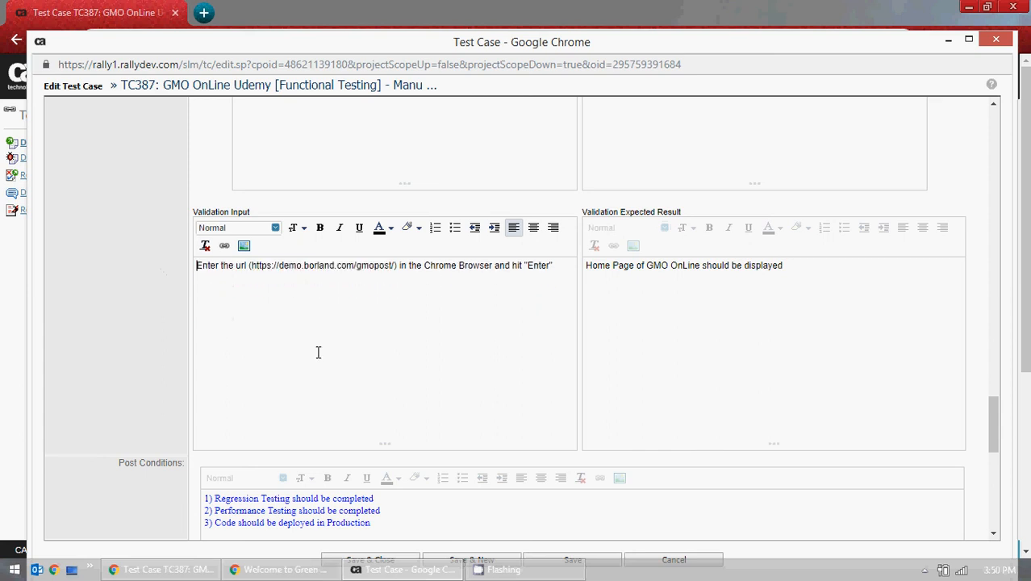
Step: Paste the four "- Tested for" lines above the "Enter GMO OnLine" instruction in step 1's Input, separated by a blank line
scroll(363, 322, "up", 10)
scroll(347, 300, "up", 6)
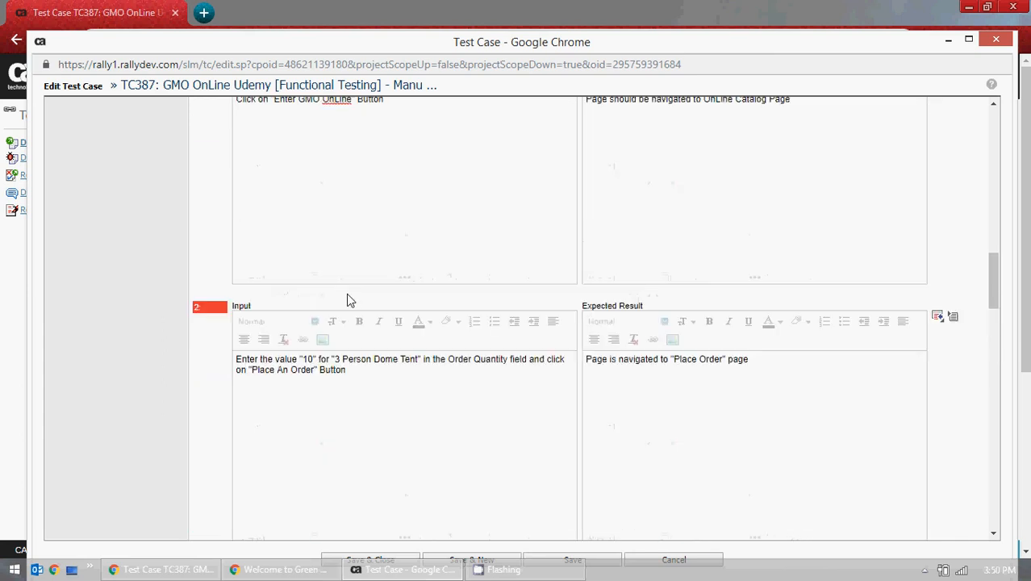
left_click(238, 326)
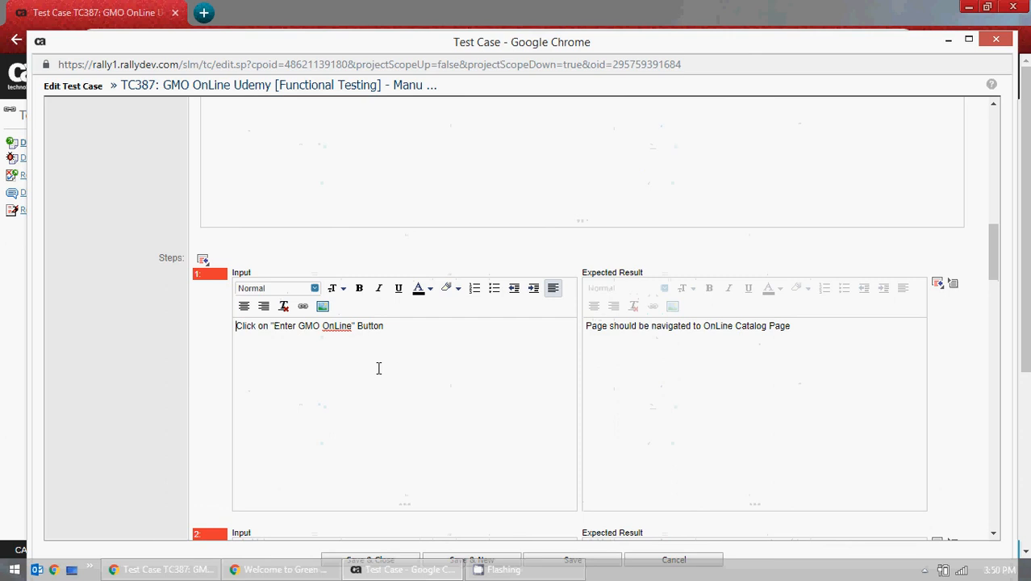
key("ctrl+v")
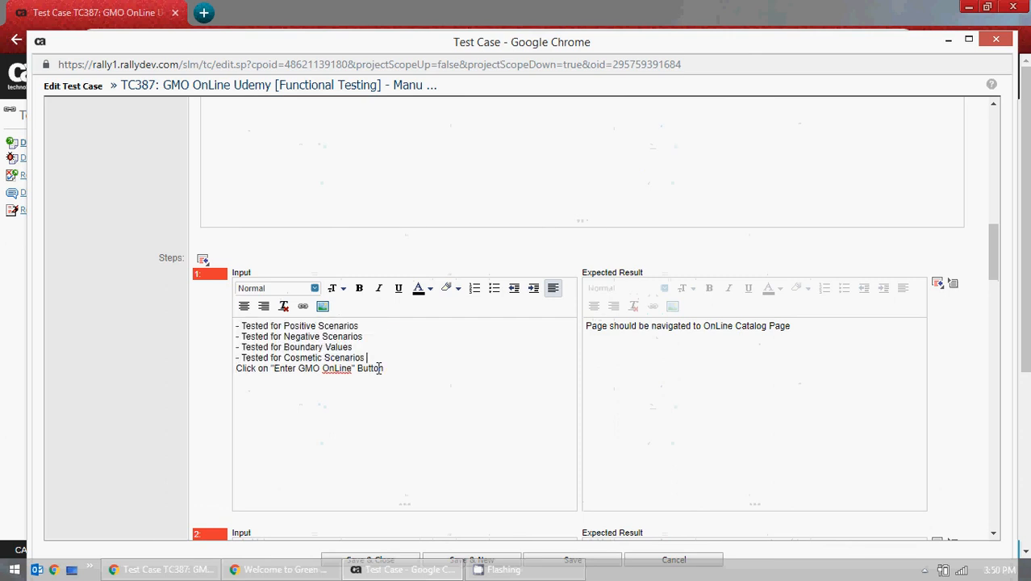
key("Return")
scroll(387, 380, "up", 3)
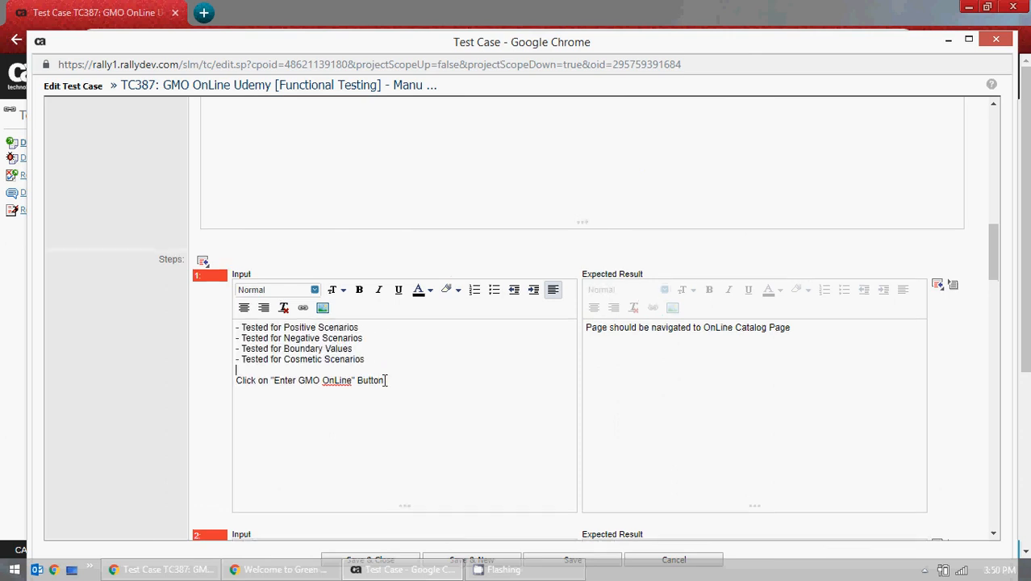
scroll(389, 385, "down", 3)
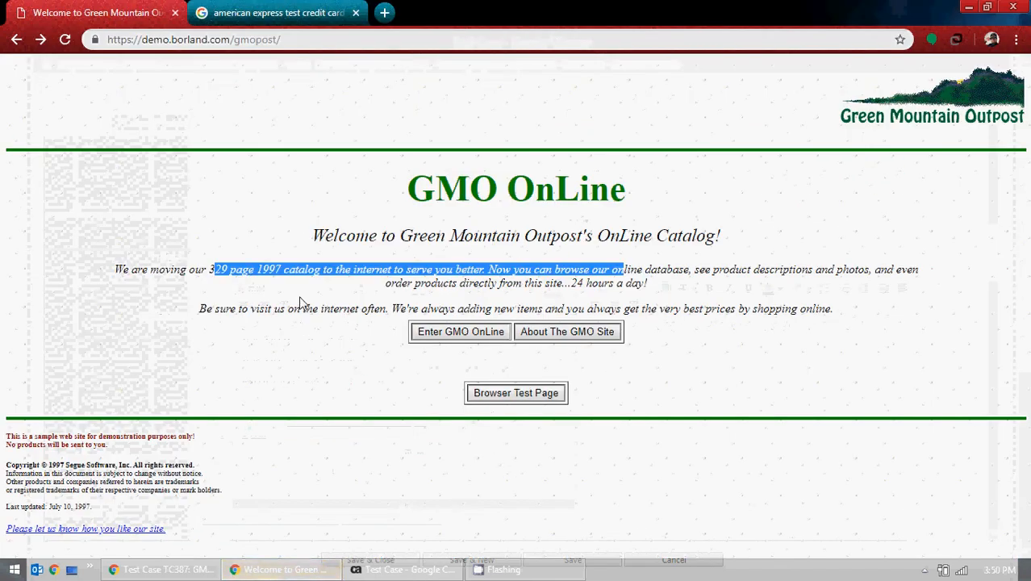
Step: Enter the site's OnLine Catalog, try Order Quantity 1 for the 3 Person Dome Tent, clear it, and return to the test case
left_click(460, 332)
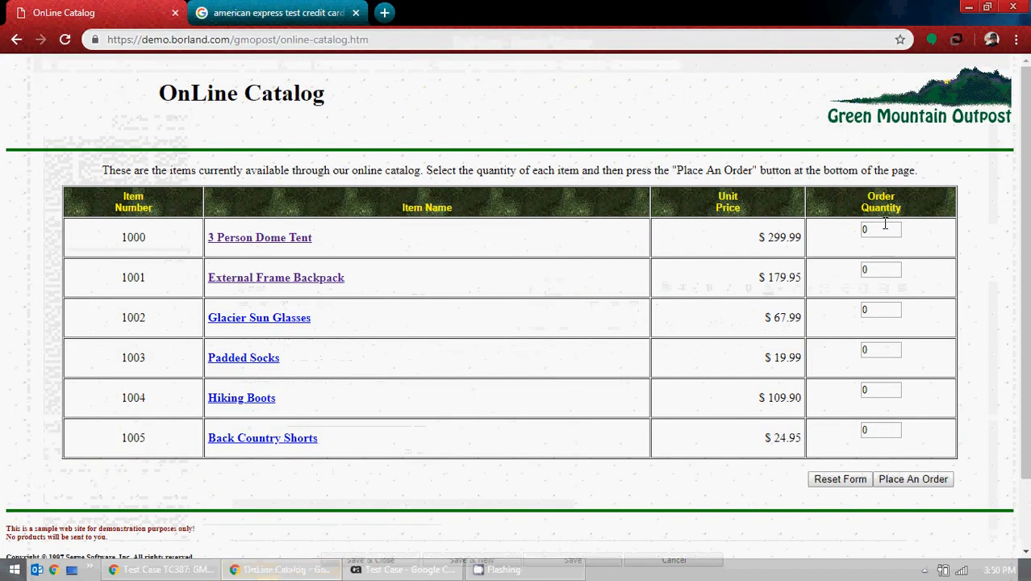
double_click(882, 230)
type("1")
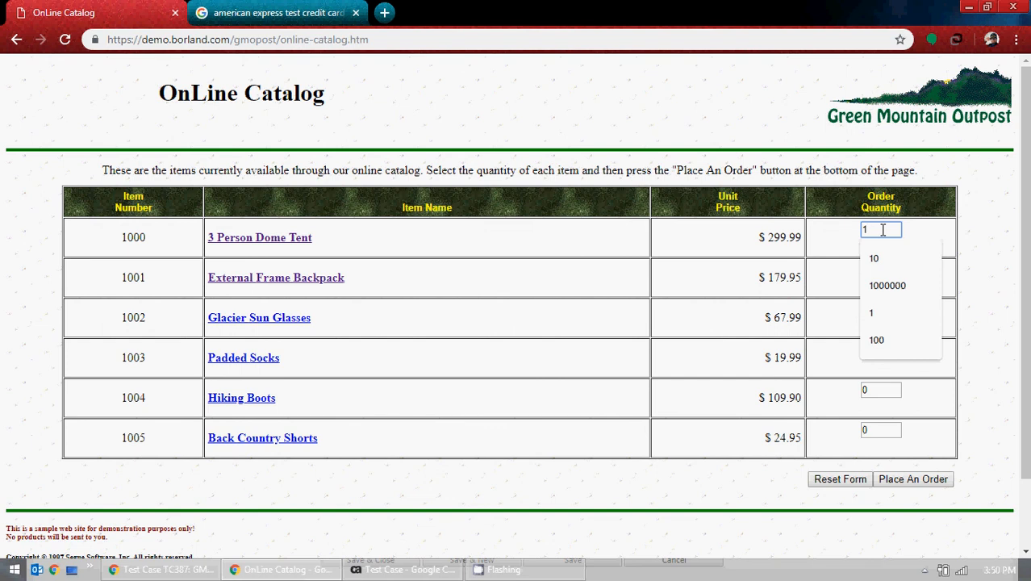
key("BackSpace")
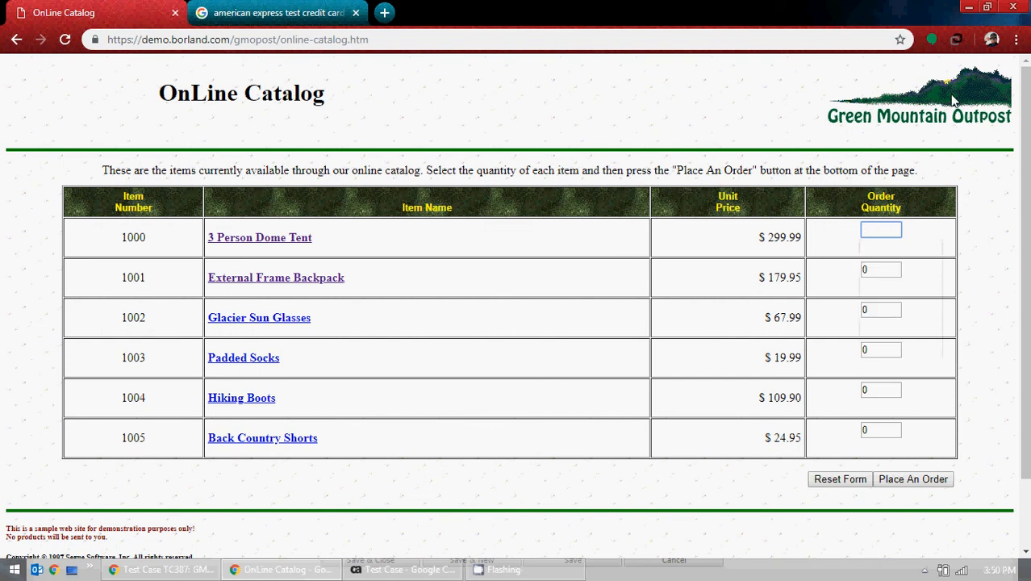
key("alt+Tab")
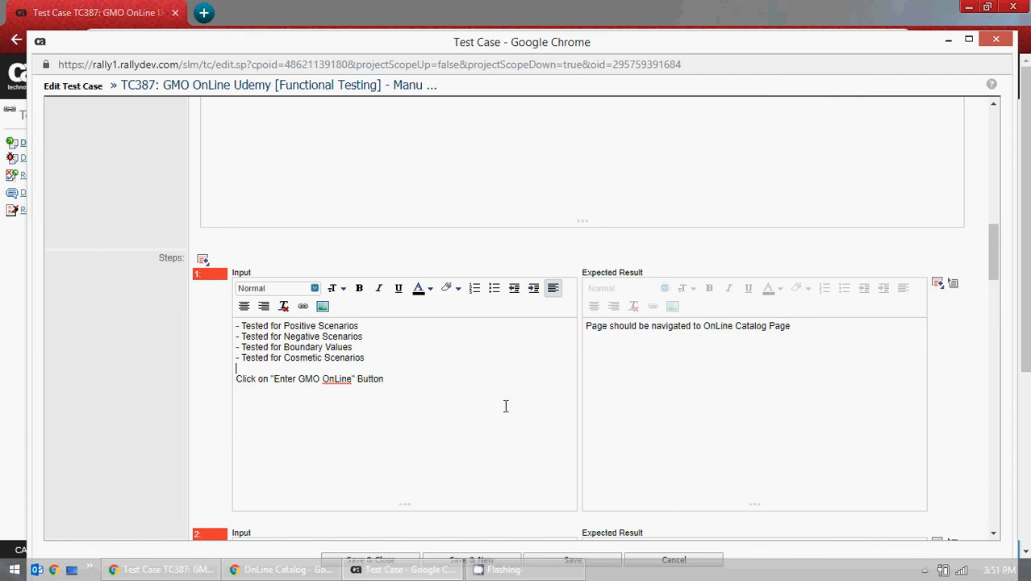
Step: Save and close the test case edit, and review the saved steps and validation on its detail page
left_click_drag(702, 49, 705, 24)
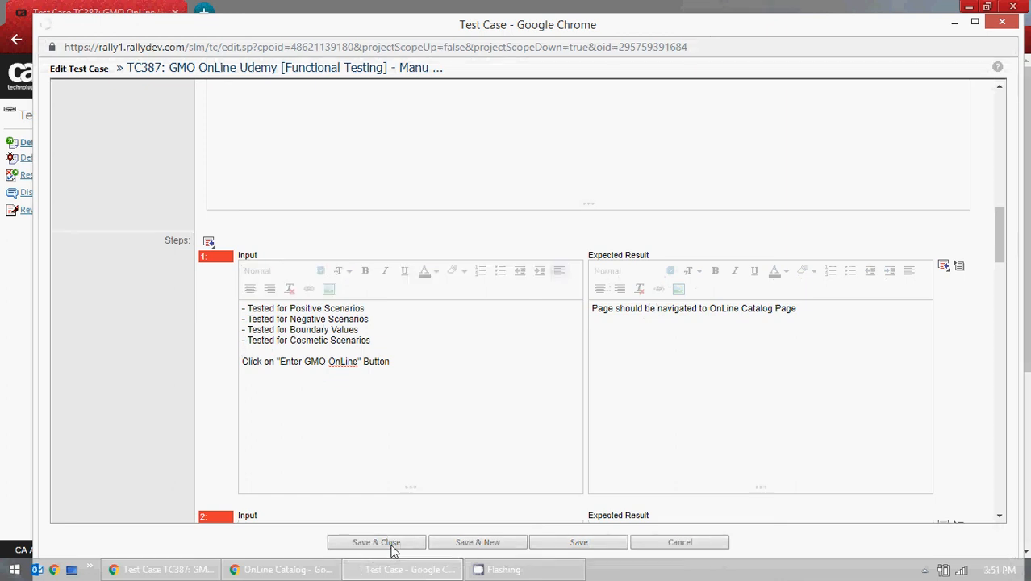
left_click(376, 542)
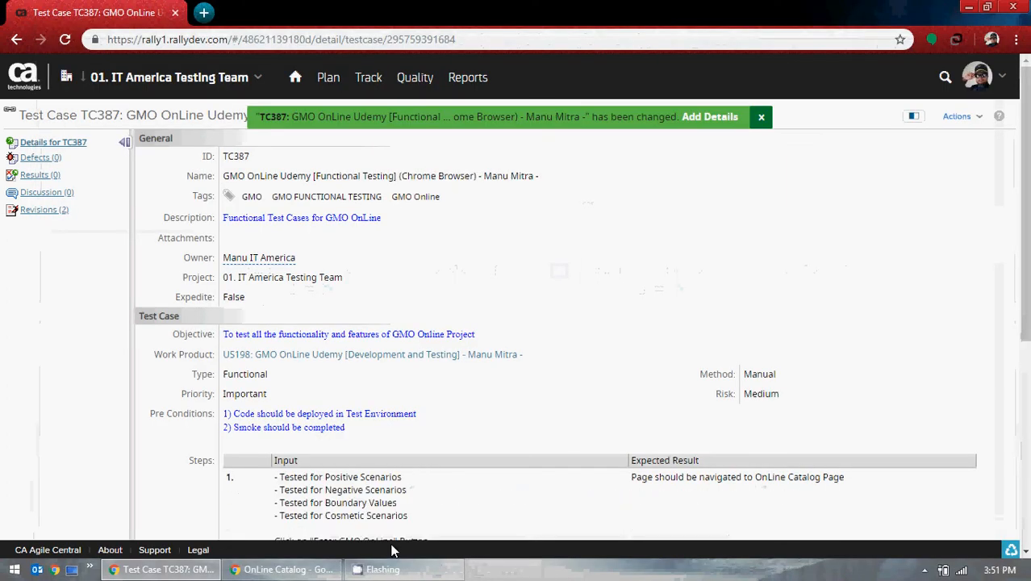
scroll(493, 491, "down", 2)
scroll(495, 490, "down", 3)
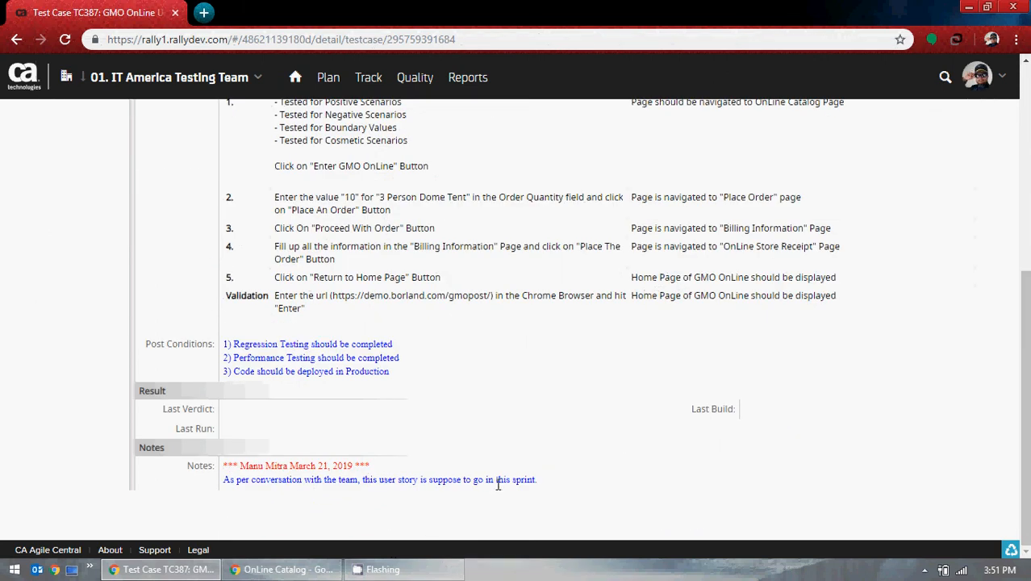
scroll(497, 482, "up", 3)
scroll(497, 482, "up", 2)
Step: Reopen the test case for editing and cut the four "- Tested for" lines and the blank line from step 1's Input
left_click(957, 117)
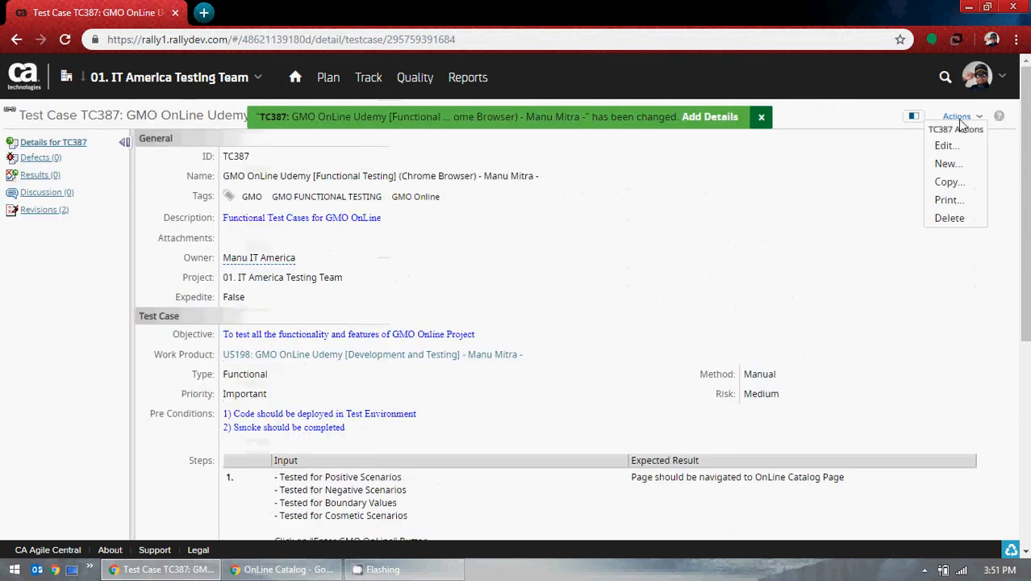
left_click(944, 145)
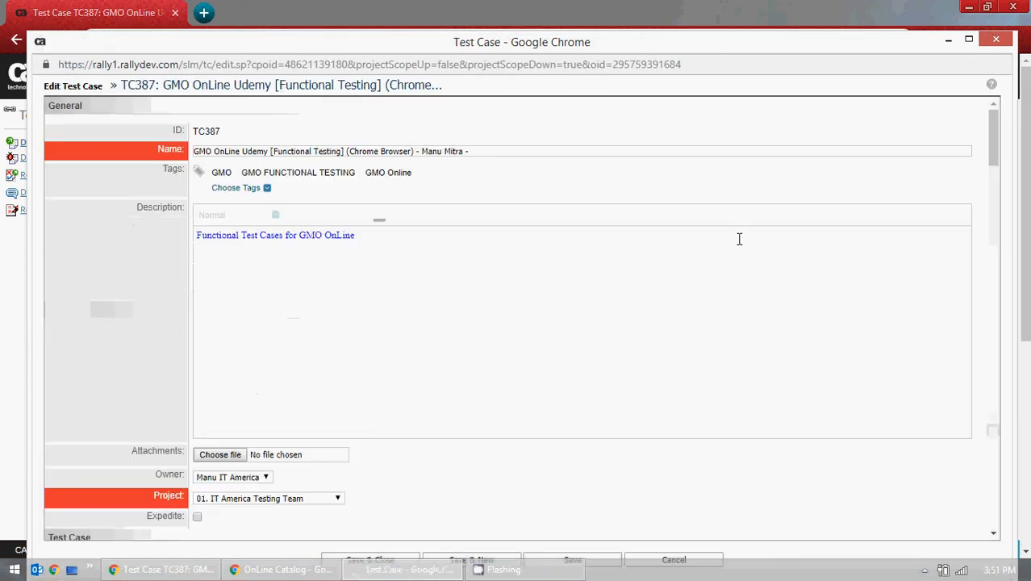
scroll(521, 308, "down", 10)
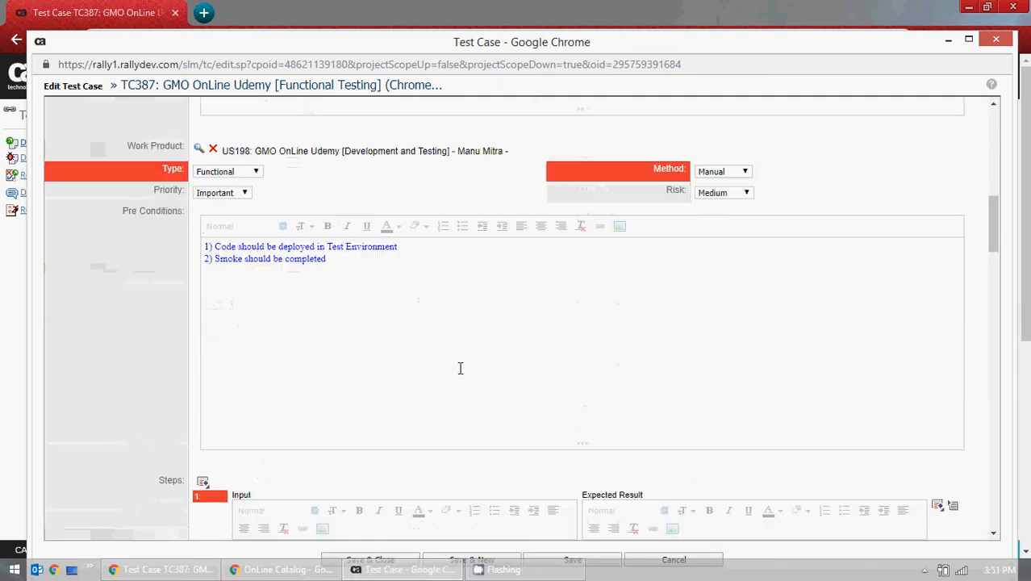
scroll(460, 368, "down", 3)
left_click_drag(376, 358, 212, 324)
key("ctrl+c")
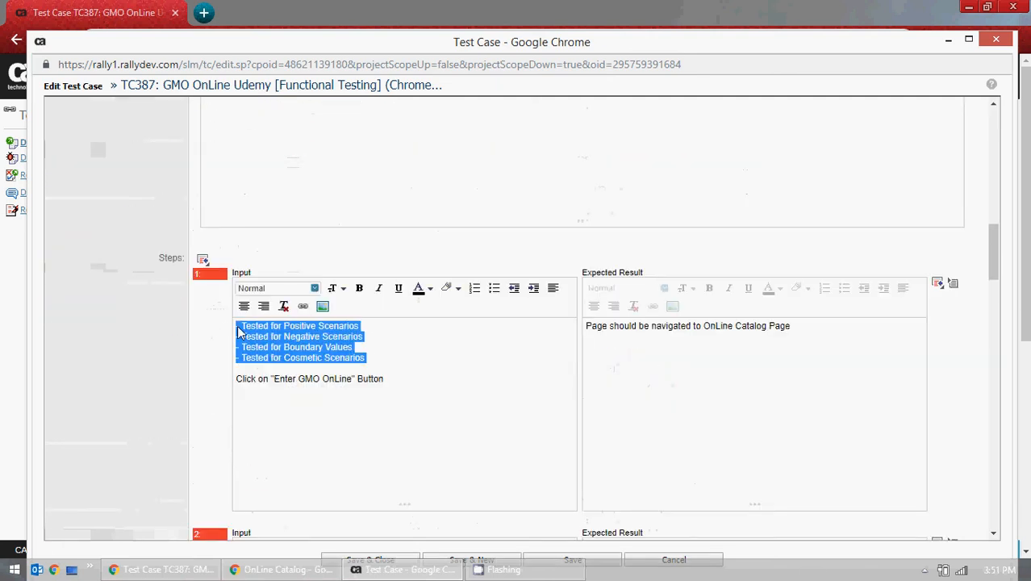
key("Delete")
key("Delete")
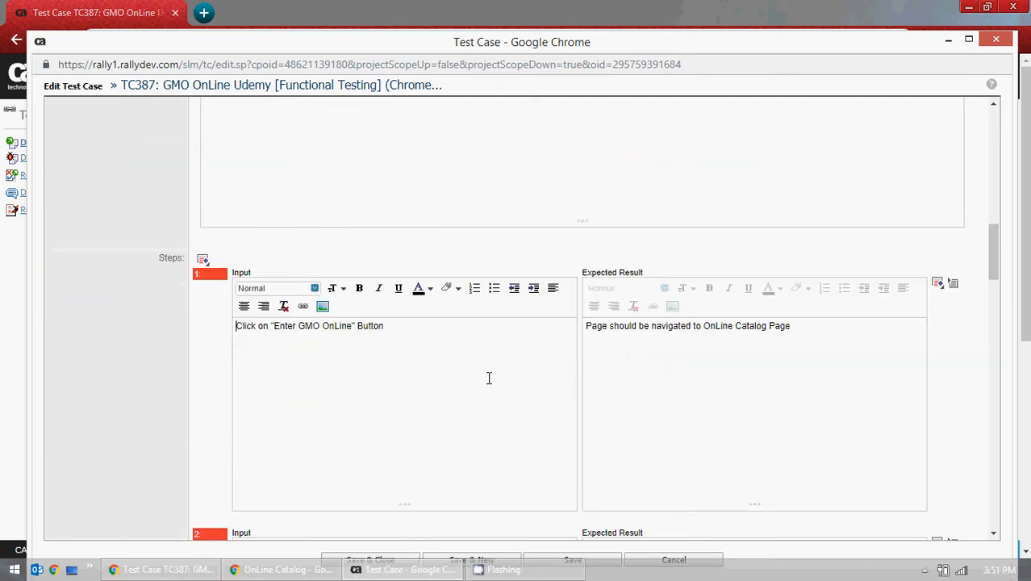
Step: Paste the four "- Tested for" lines below the URL instruction in Validation Input, separated by a blank line
scroll(515, 340, "down", 10)
scroll(493, 334, "down", 6)
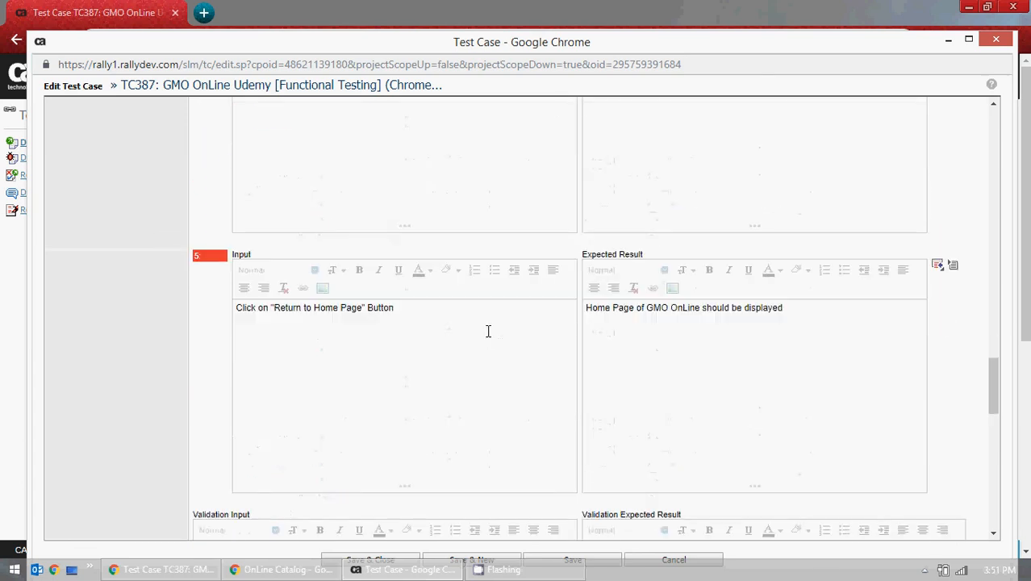
left_click(557, 267)
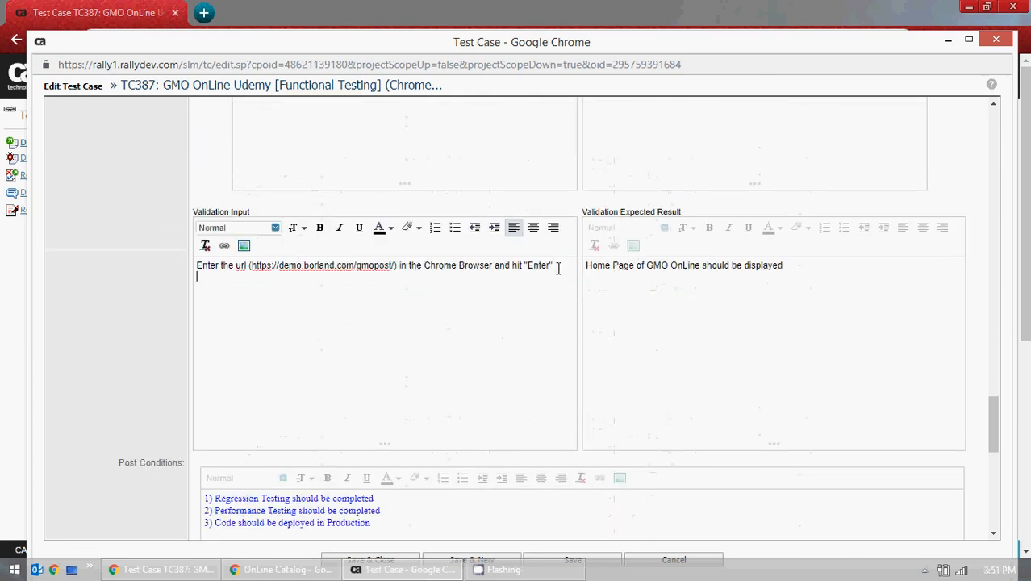
key("ctrl+v")
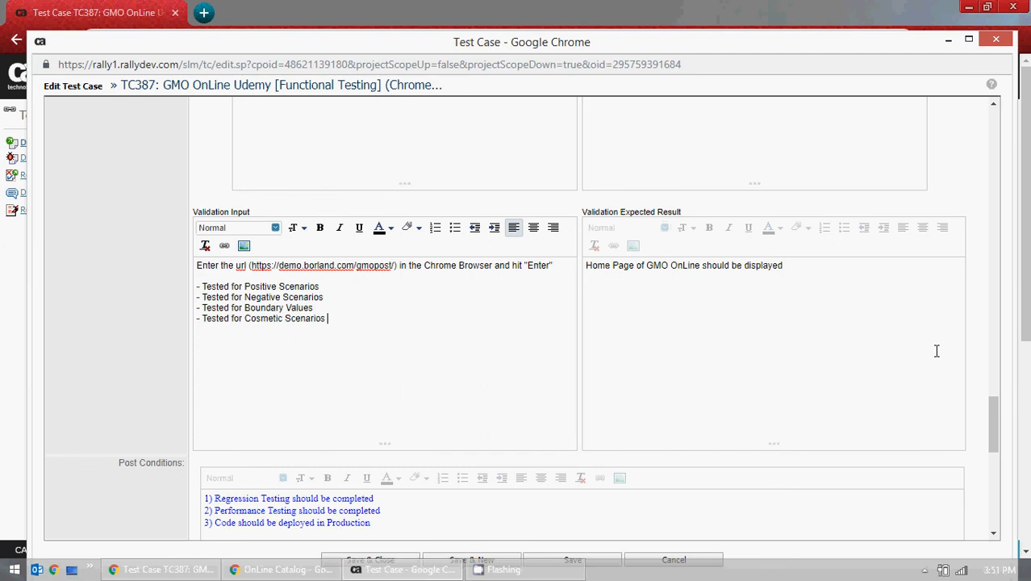
Step: Save and close the test case, and review the Validation row with its "Tested for" lines on the detail page
scroll(935, 350, "down", 5)
scroll(755, 446, "down", 2)
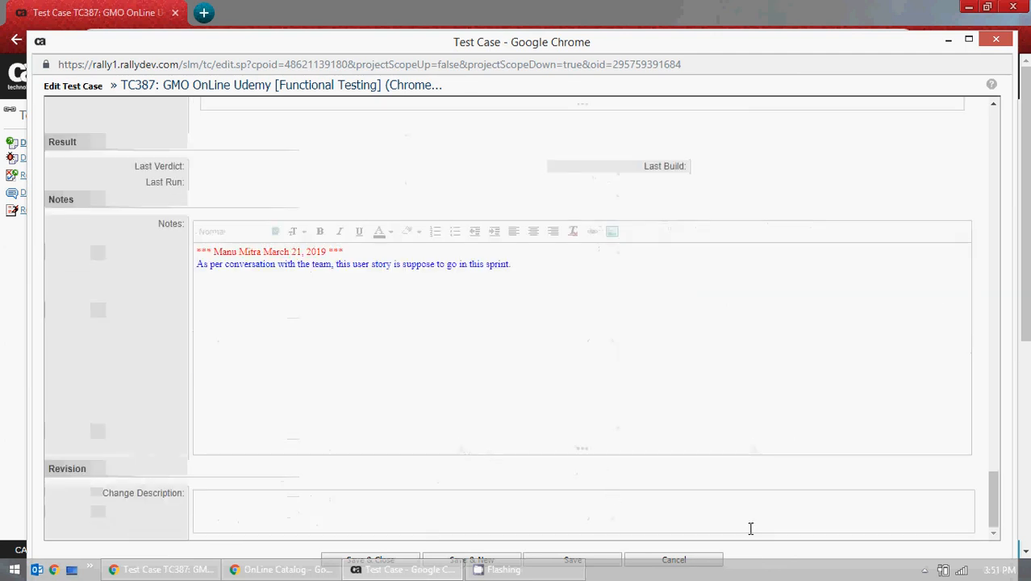
left_click(384, 558)
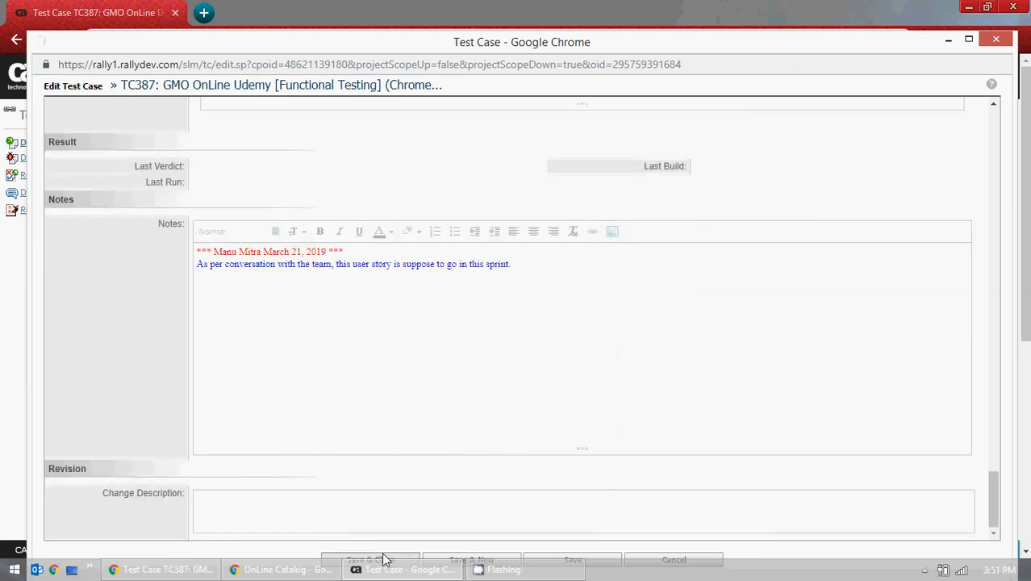
scroll(480, 465, "down", 4)
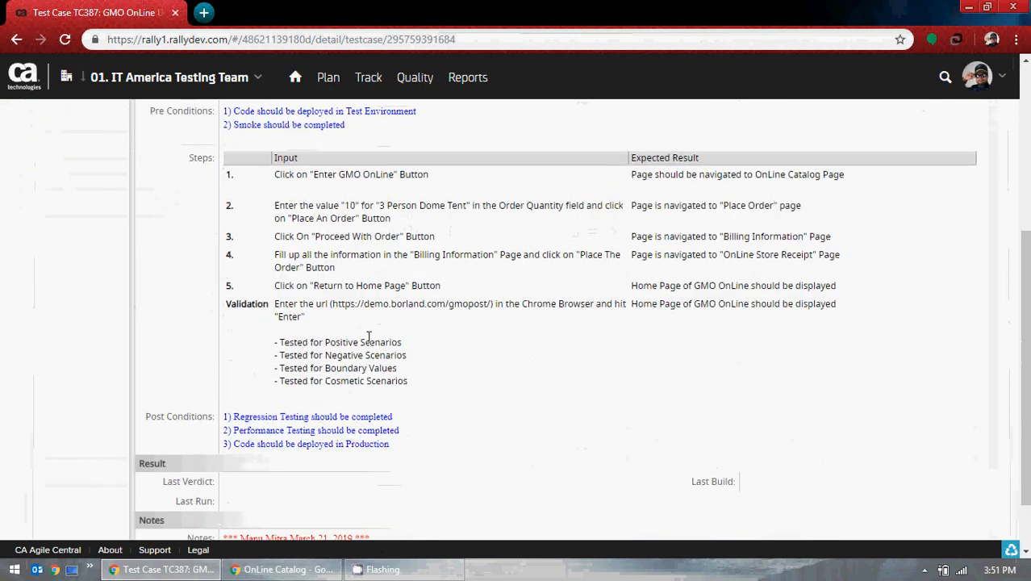
left_click_drag(227, 302, 273, 308)
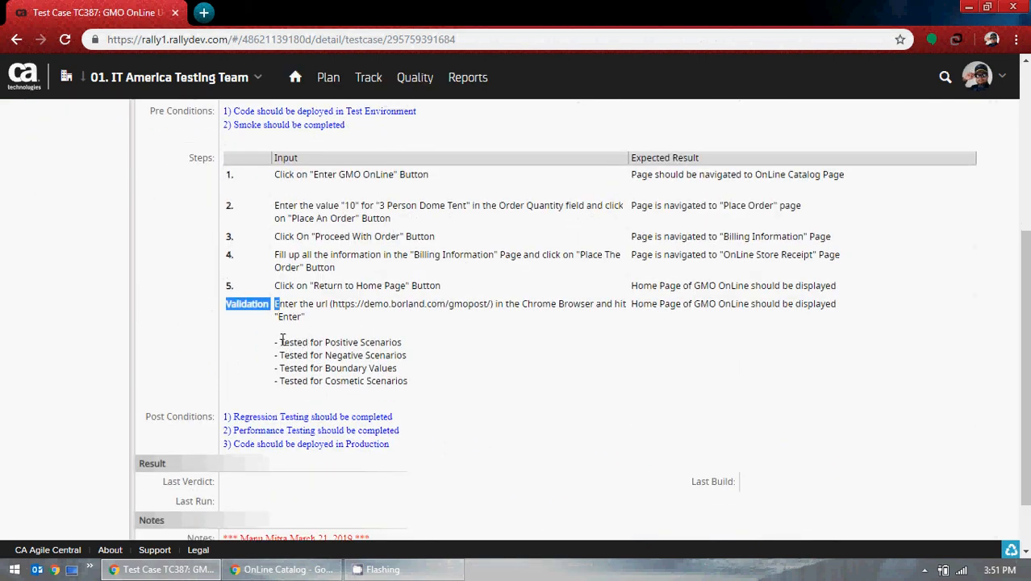
double_click(287, 342)
left_click_drag(322, 342, 406, 349)
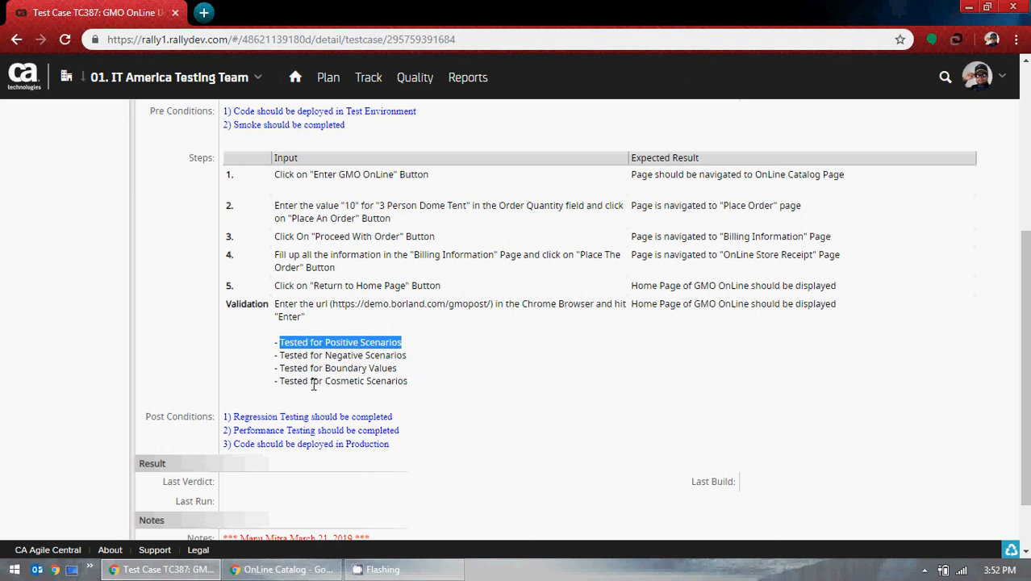
left_click(535, 361)
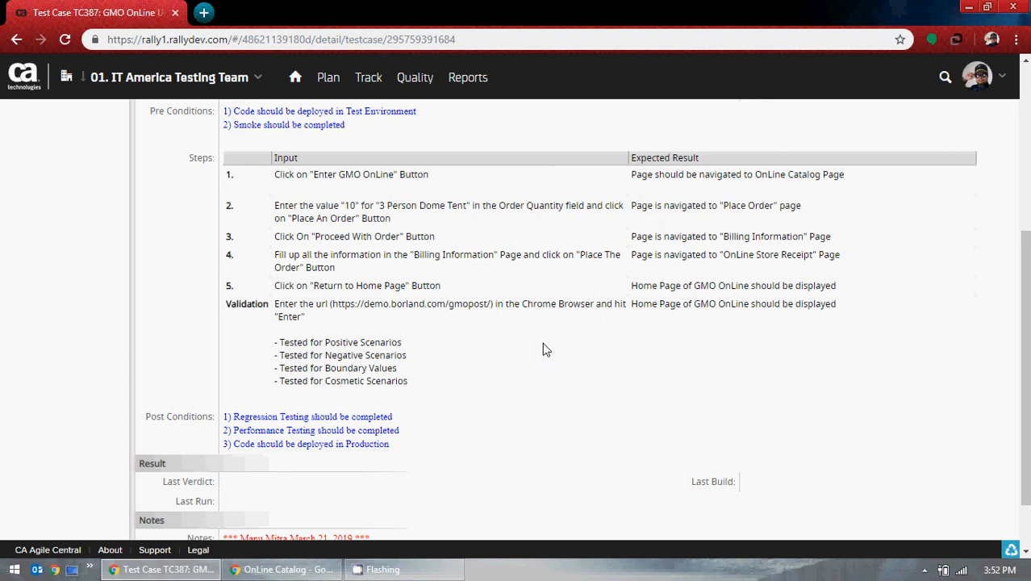
Step: Review the test case's general details and highlight the browser part of its name
scroll(543, 348, "up", 3)
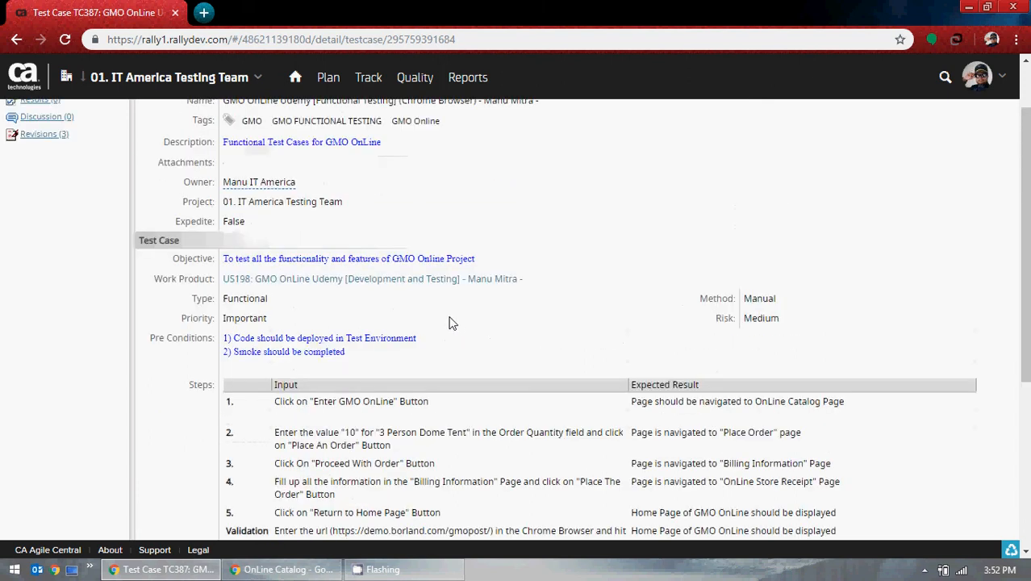
scroll(456, 304, "up", 1)
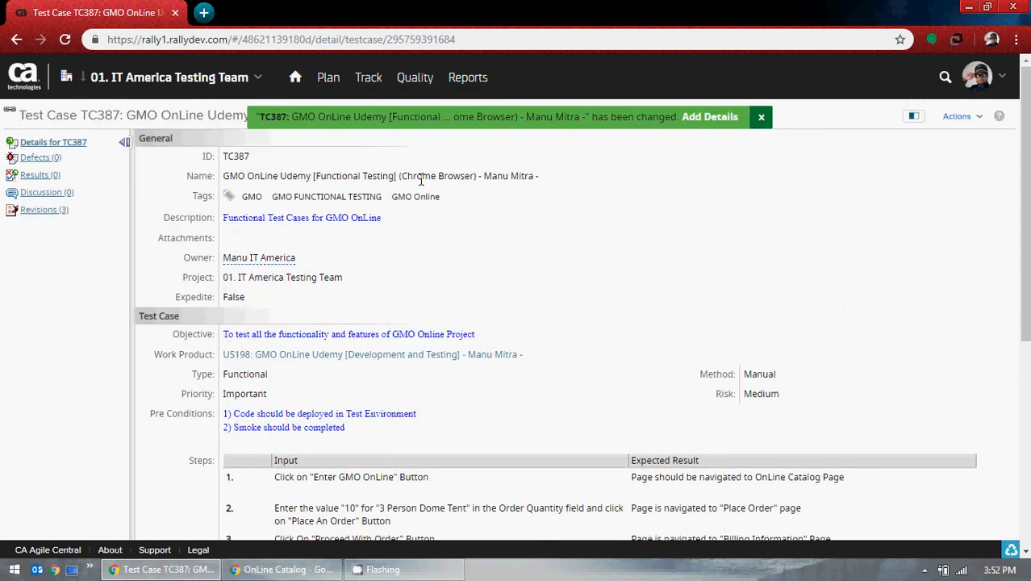
left_click_drag(406, 175, 447, 178)
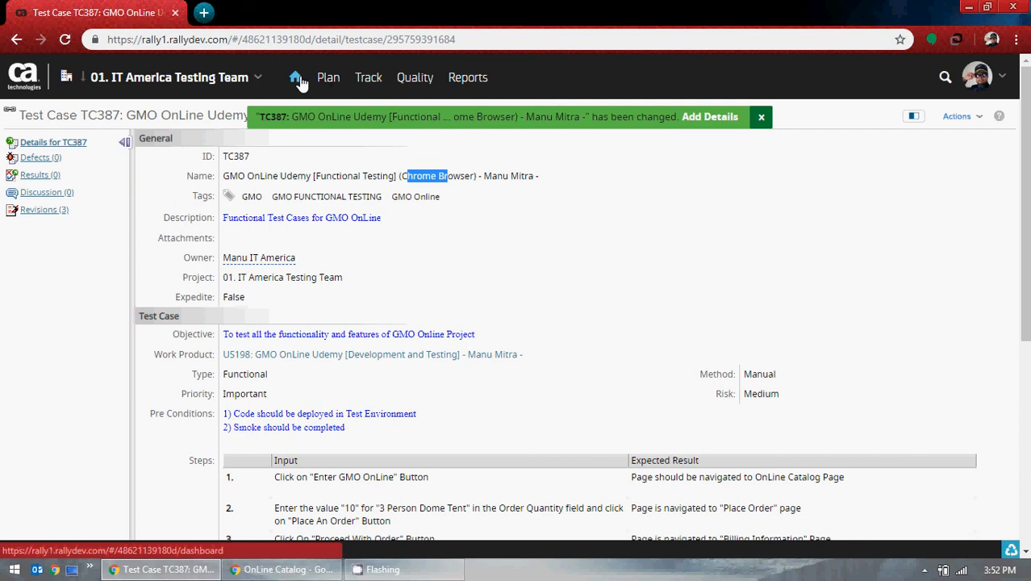
Step: Return to My Dashboard and close the advanced filter area of My Tasks
mouse_move(296, 80)
left_click(320, 118)
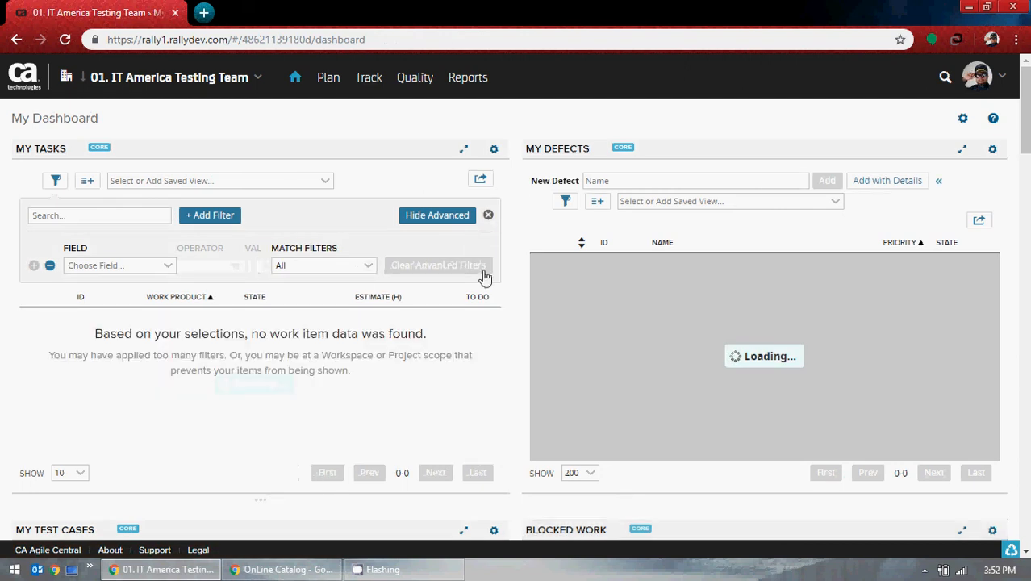
left_click(488, 215)
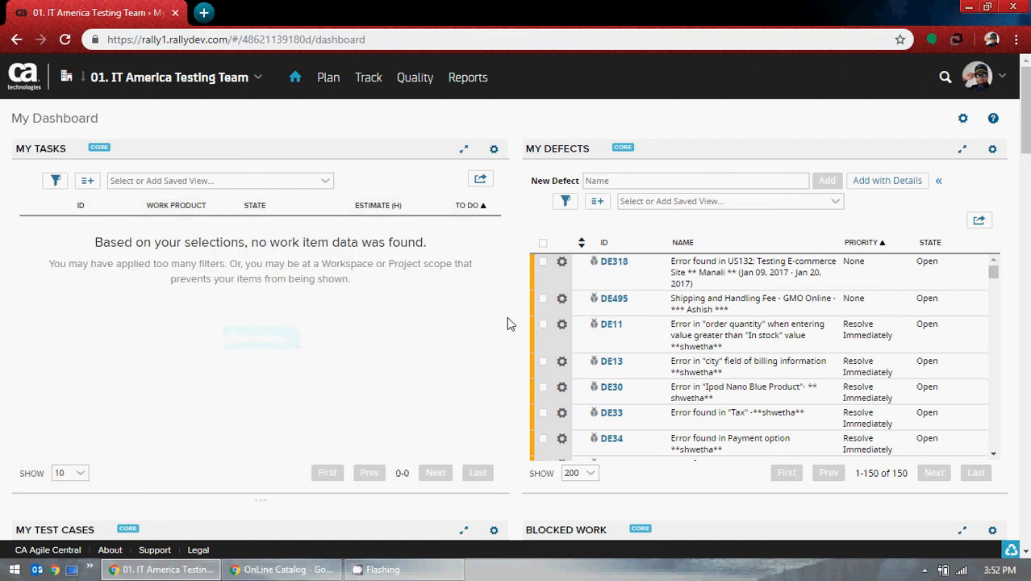
left_click(190, 179)
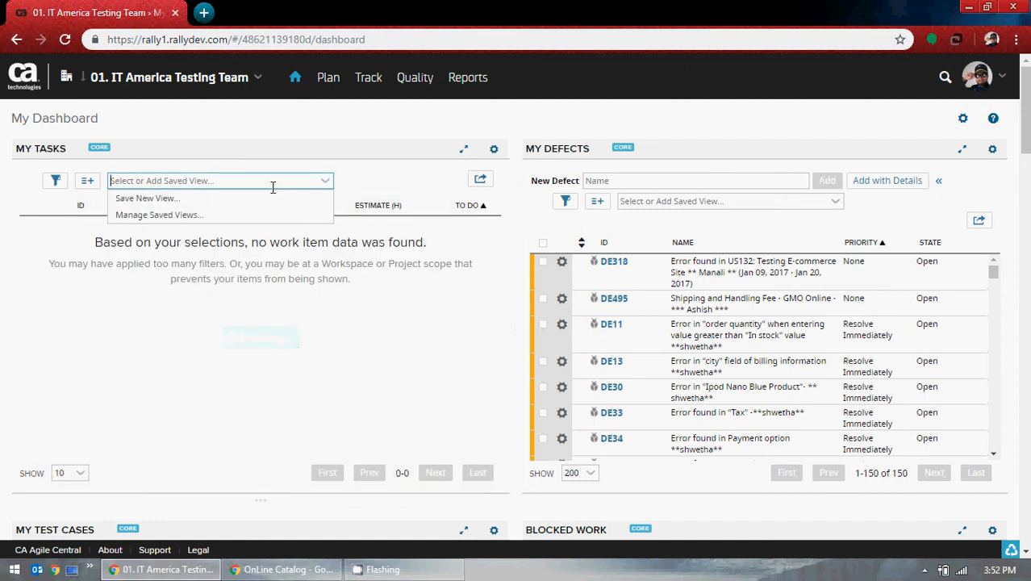
Step: Add Owner to the My Tasks columns and remove Estimate, ID, State, To Do and Work Product
left_click(81, 185)
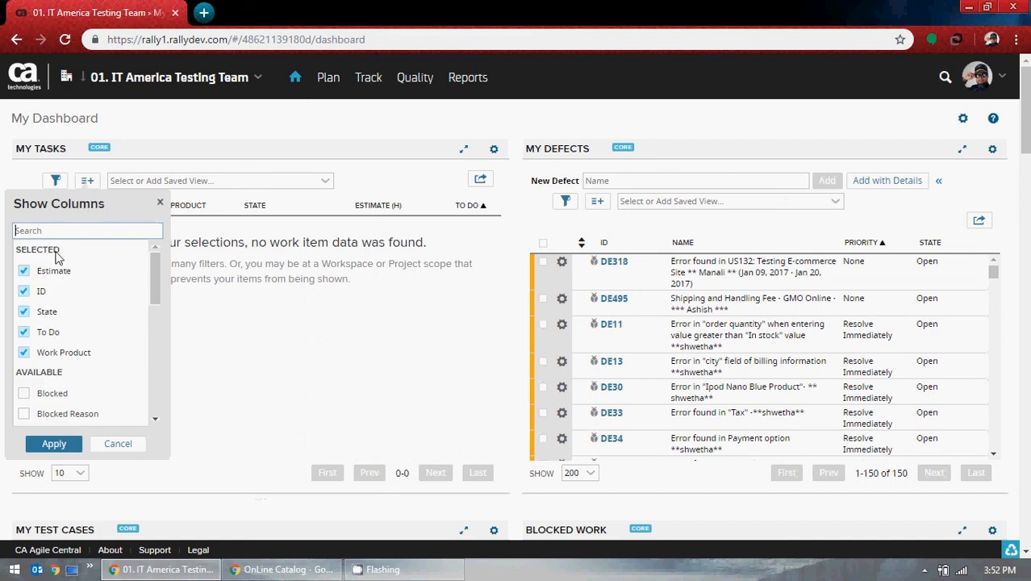
scroll(102, 300, "down", 1)
scroll(103, 300, "down", 4)
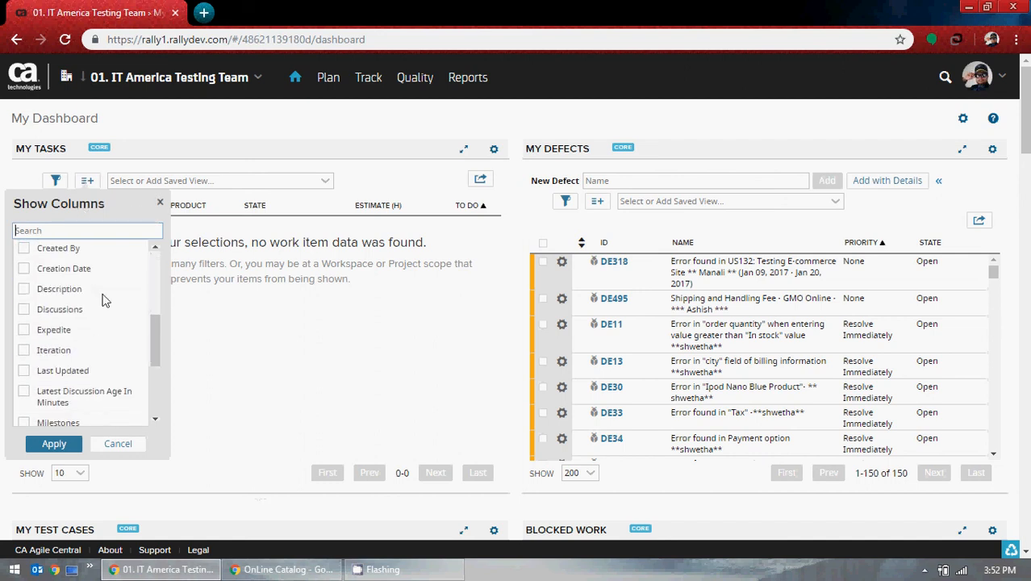
left_click(24, 314)
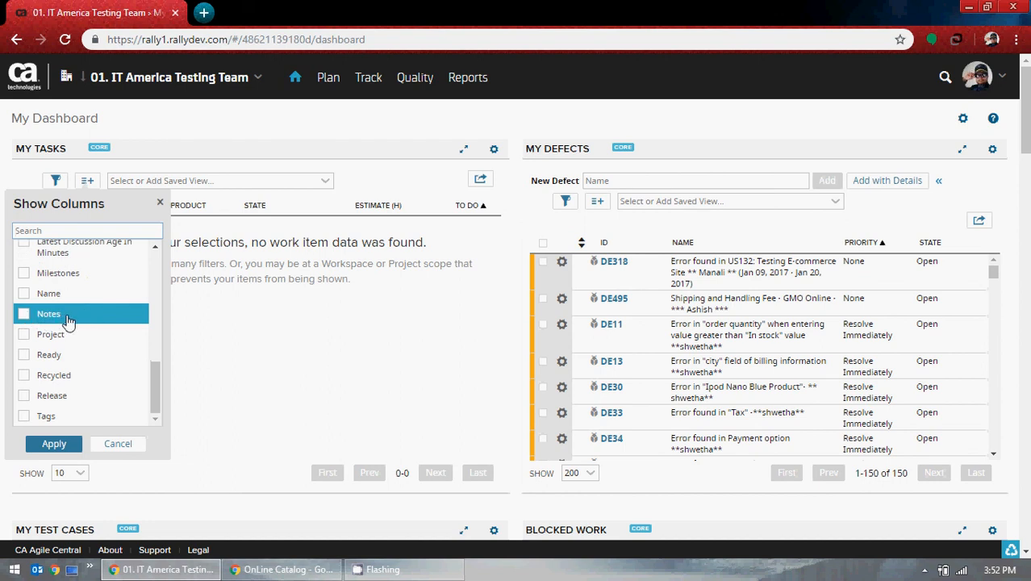
scroll(35, 317, "up", 6)
left_click(25, 274)
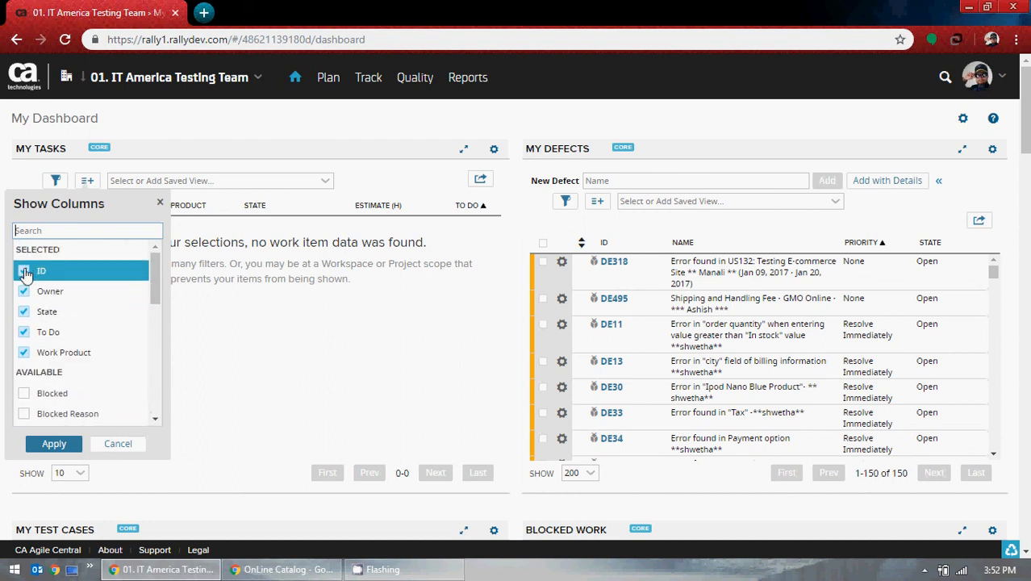
left_click(25, 272)
left_click(24, 291)
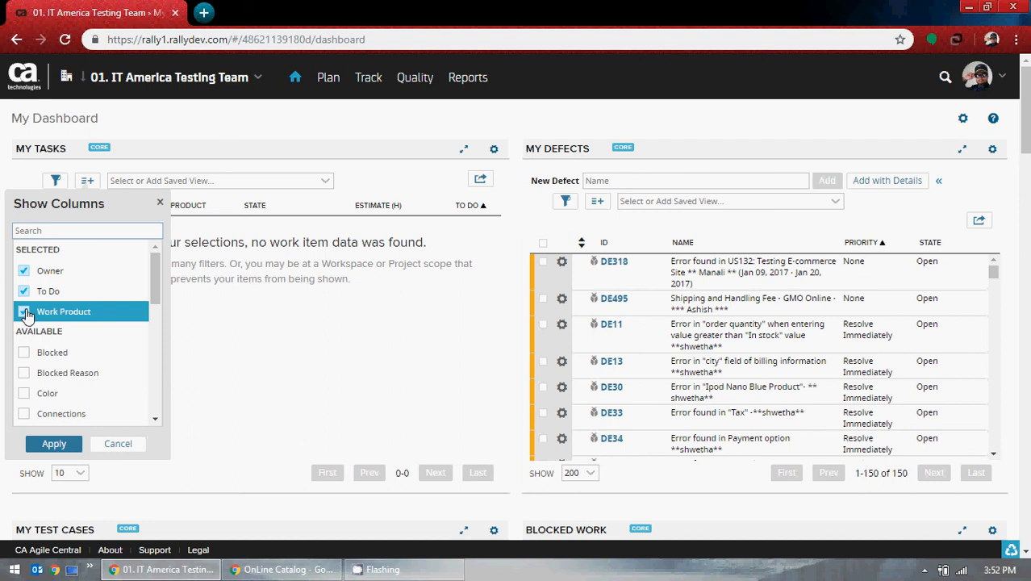
left_click(24, 311)
left_click(25, 290)
left_click(53, 444)
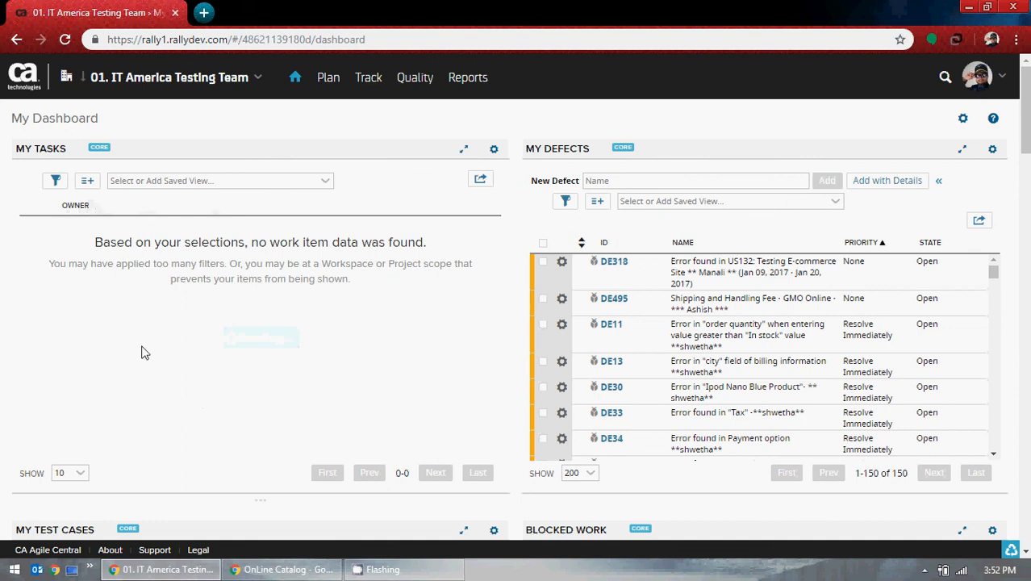
Step: Set the My Tasks app to the specific project 01. IT America Testing Team and save its settings
left_click(494, 154)
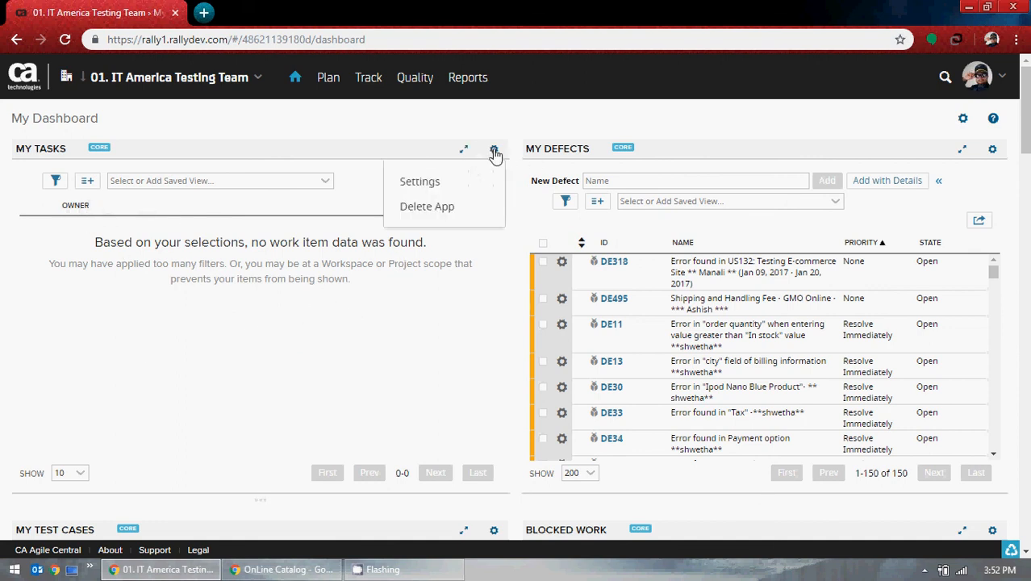
left_click(440, 185)
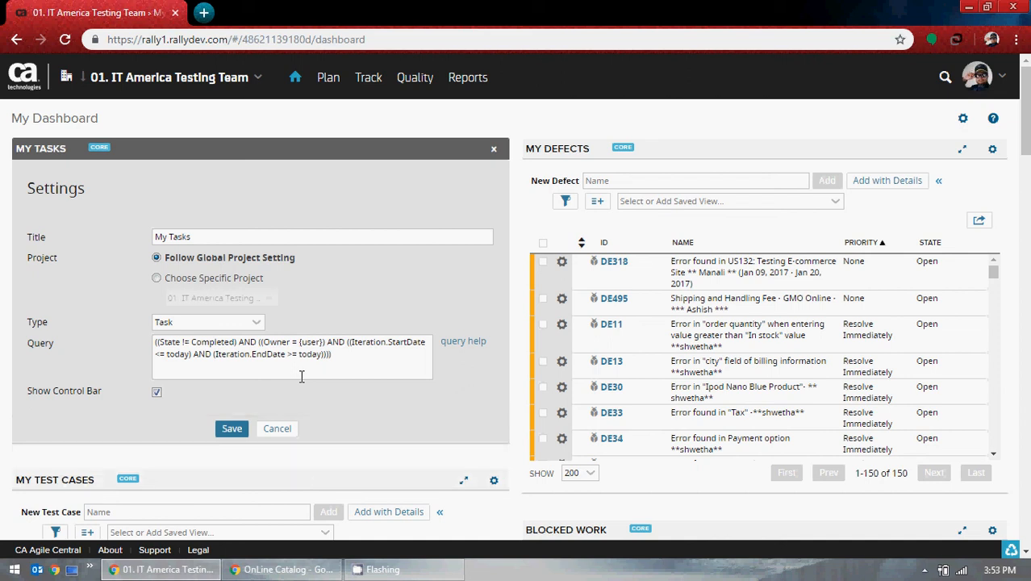
left_click(156, 277)
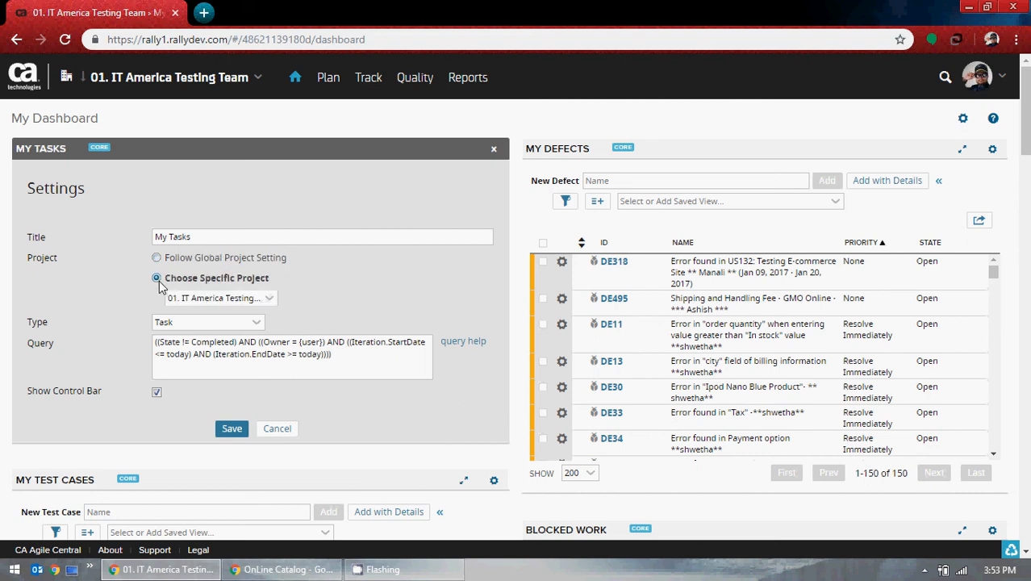
left_click(266, 299)
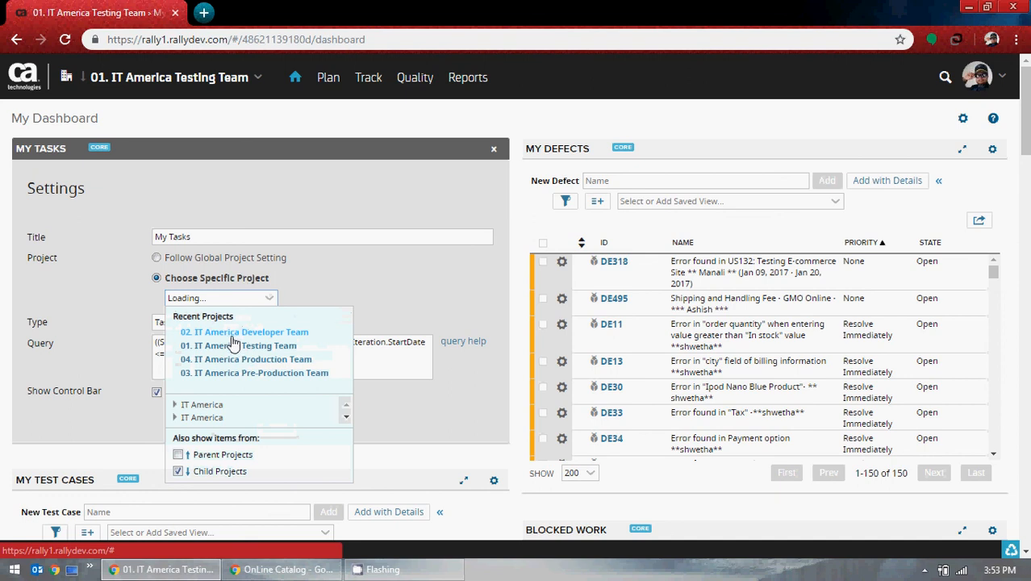
left_click(232, 348)
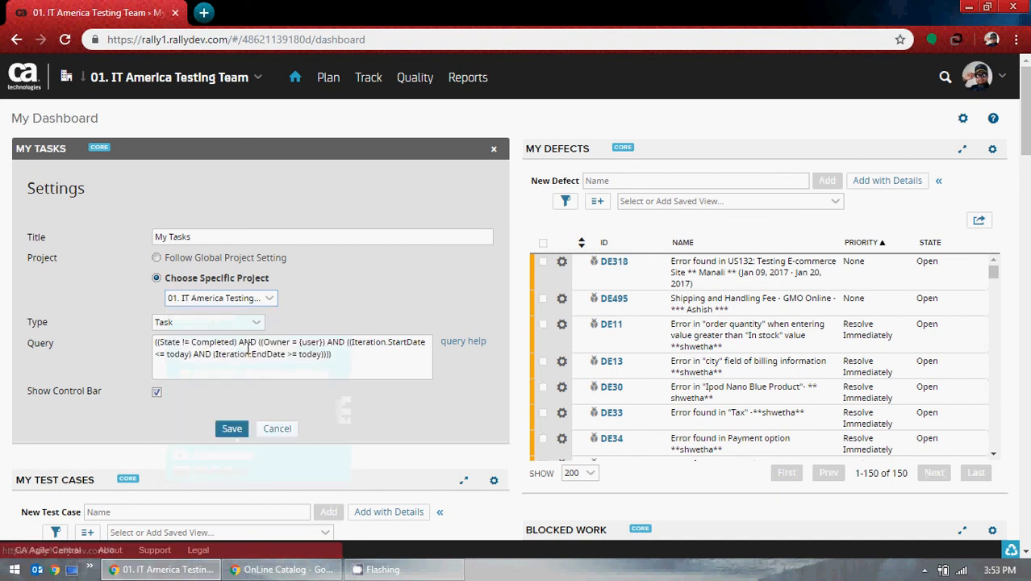
left_click(230, 430)
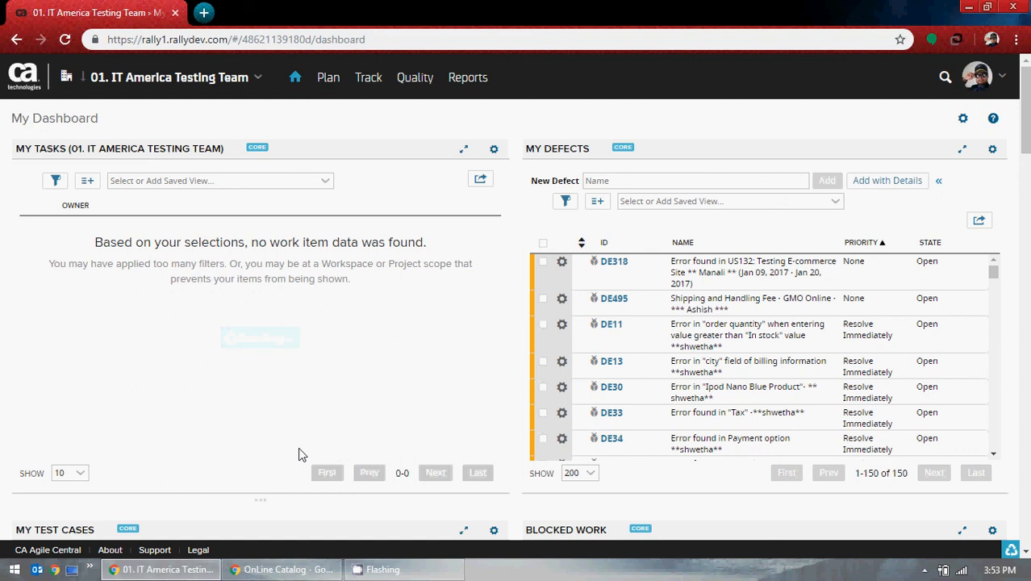
Step: Review the saved My Tasks settings and its query, leaving them without changes
left_click(494, 150)
left_click(456, 181)
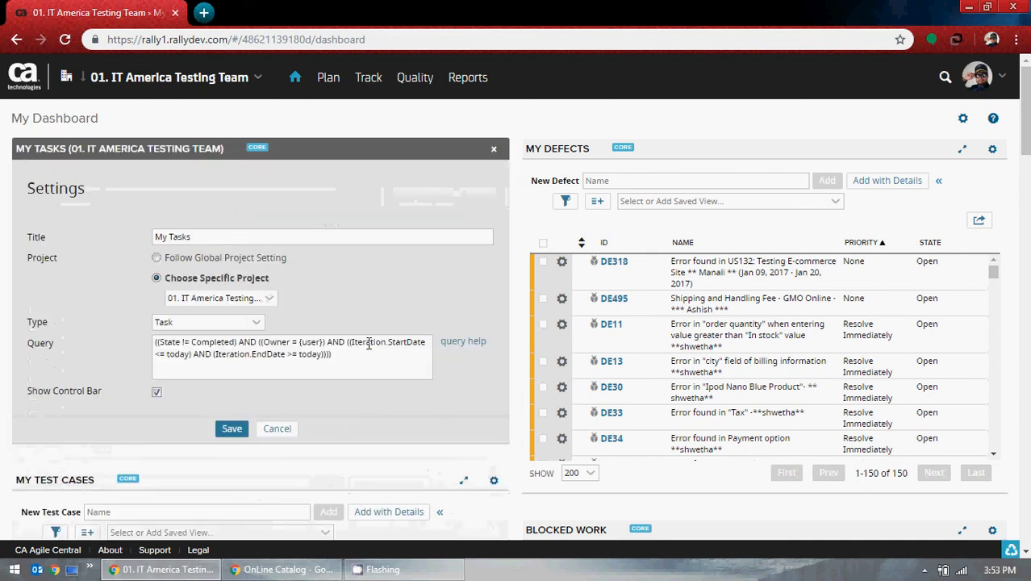
left_click(277, 429)
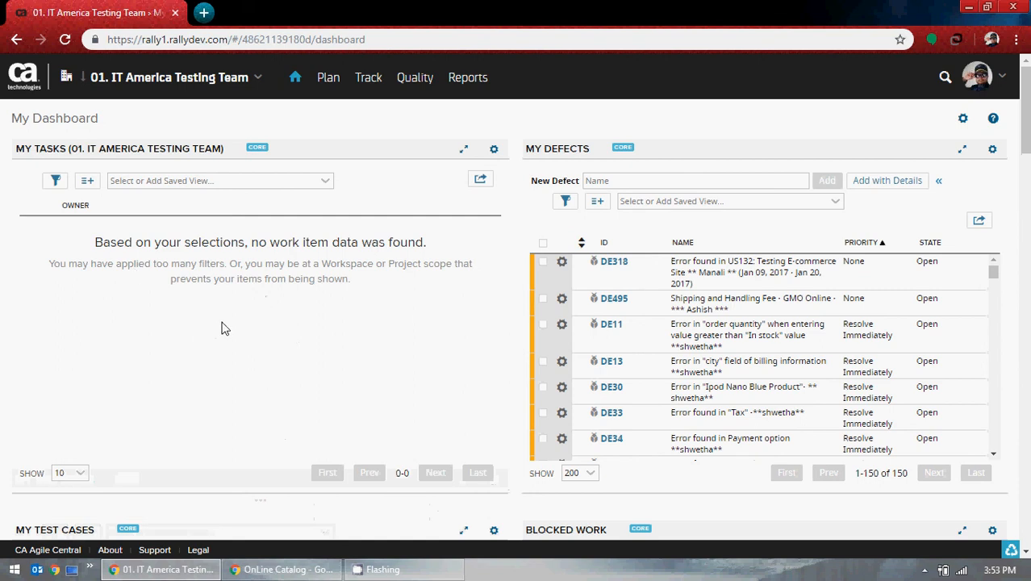
Step: Open the query help from the My Tasks settings, examine the general query examples, and close both the help and the settings
left_click(494, 151)
left_click(458, 182)
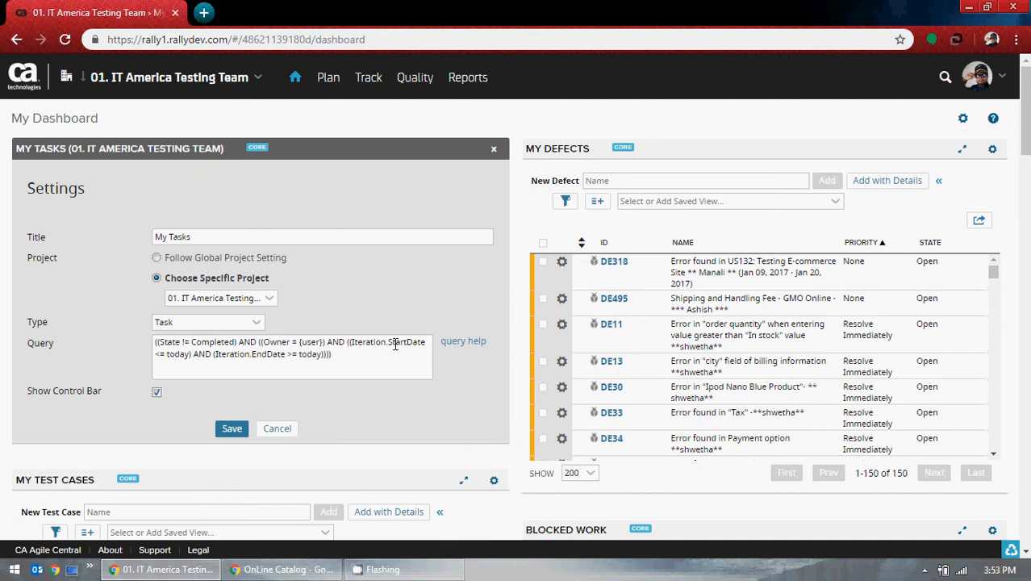
left_click(456, 346)
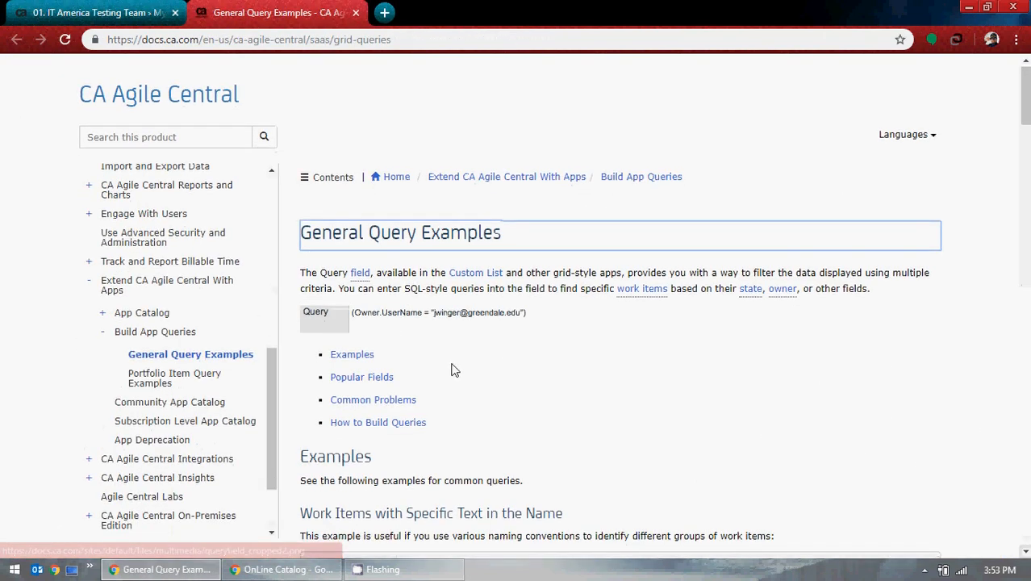
scroll(516, 323, "down", 10)
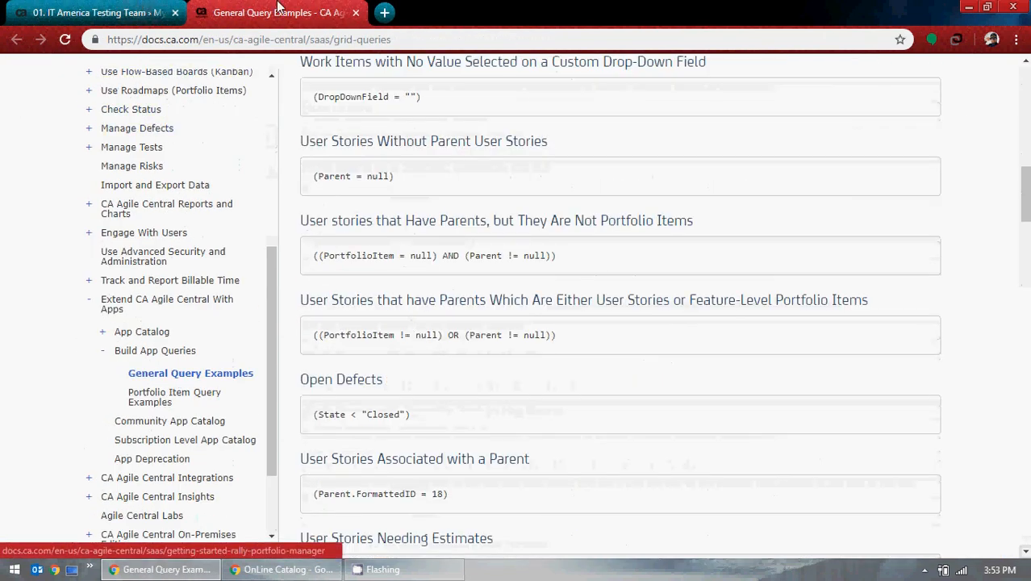
scroll(516, 347, "down", 3)
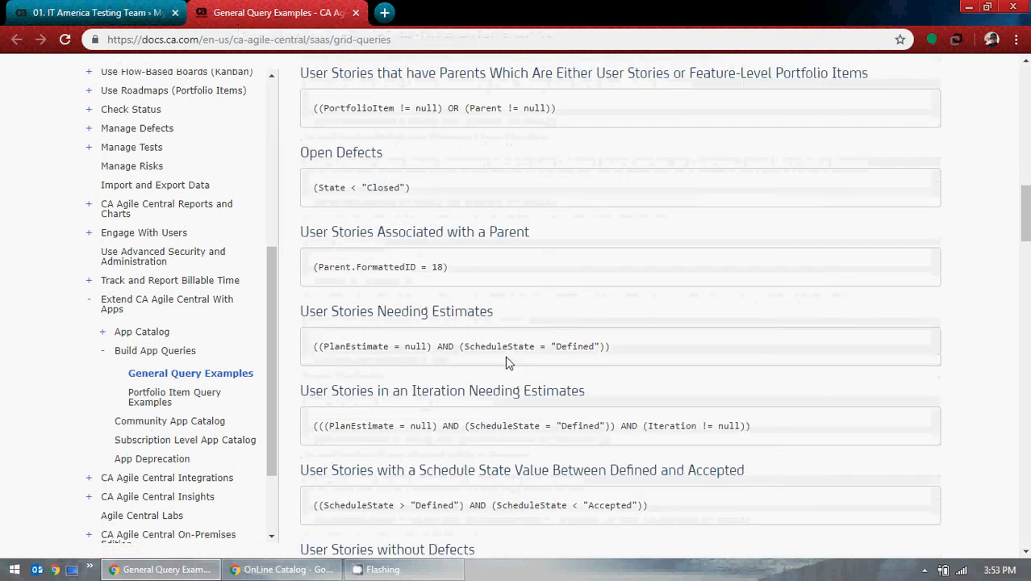
scroll(414, 403, "down", 4)
scroll(415, 411, "down", 4)
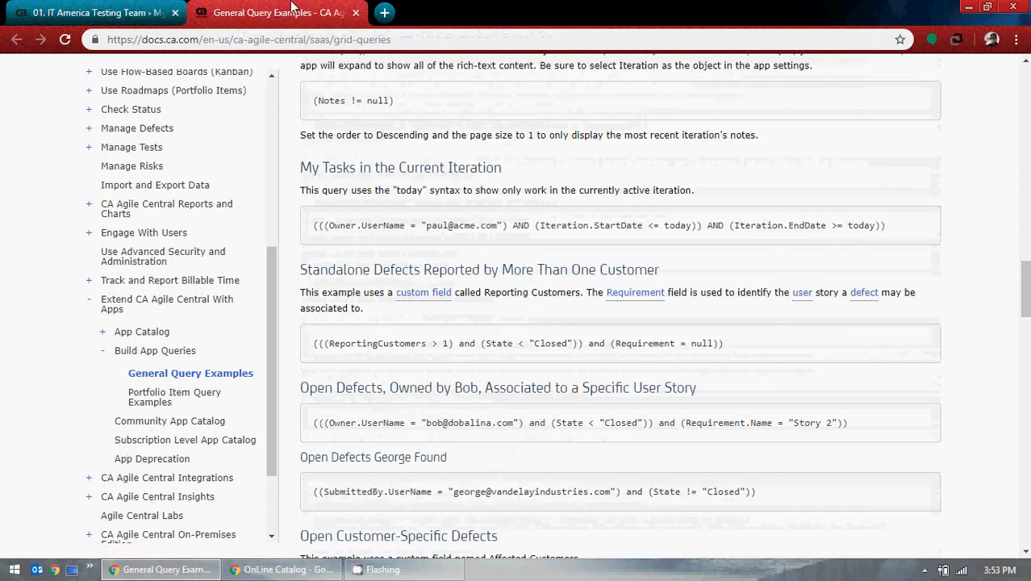
left_click(356, 13)
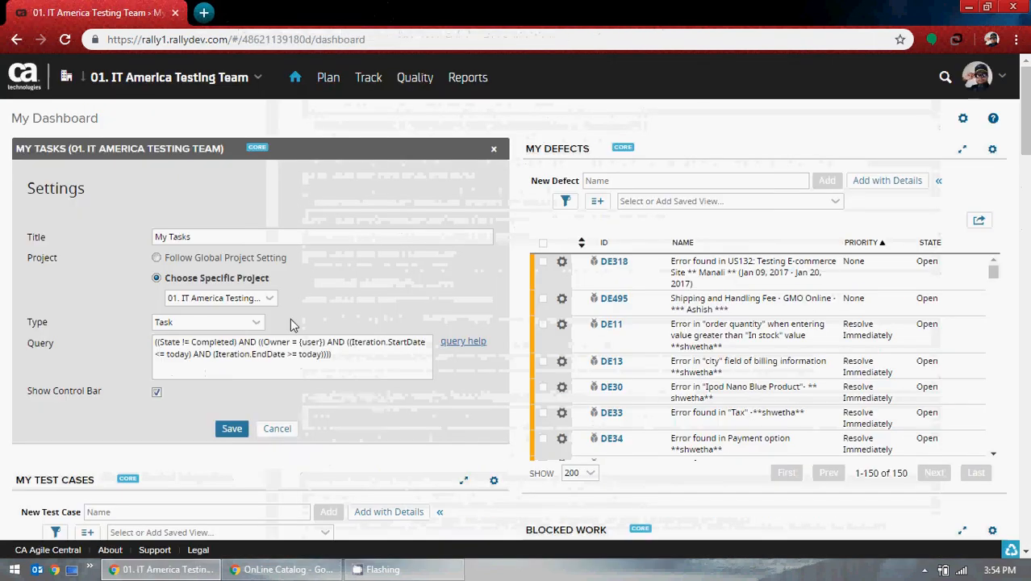
left_click(278, 429)
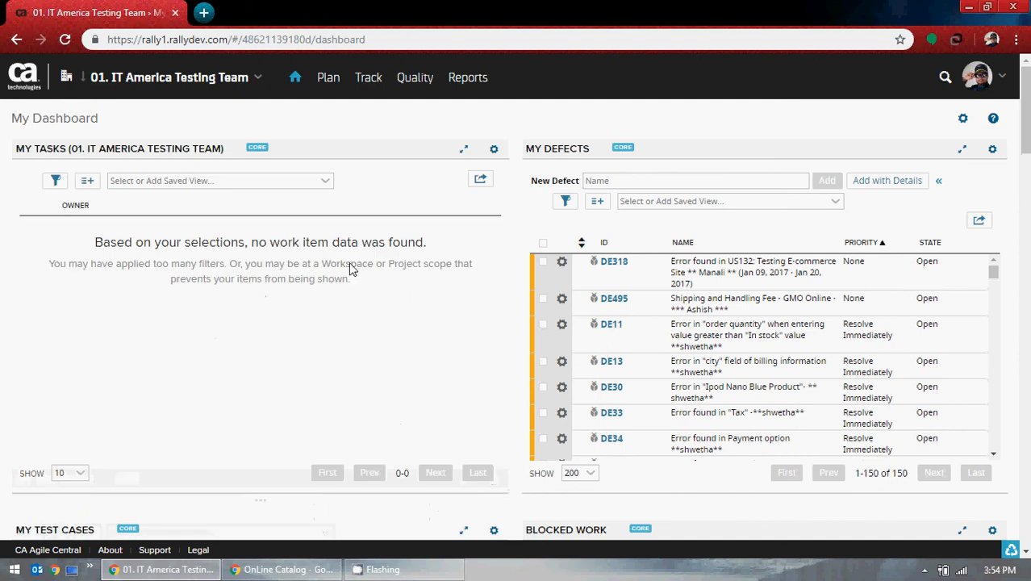
Step: Open user story US198 from the User Stories list and show its test cases
mouse_move(322, 83)
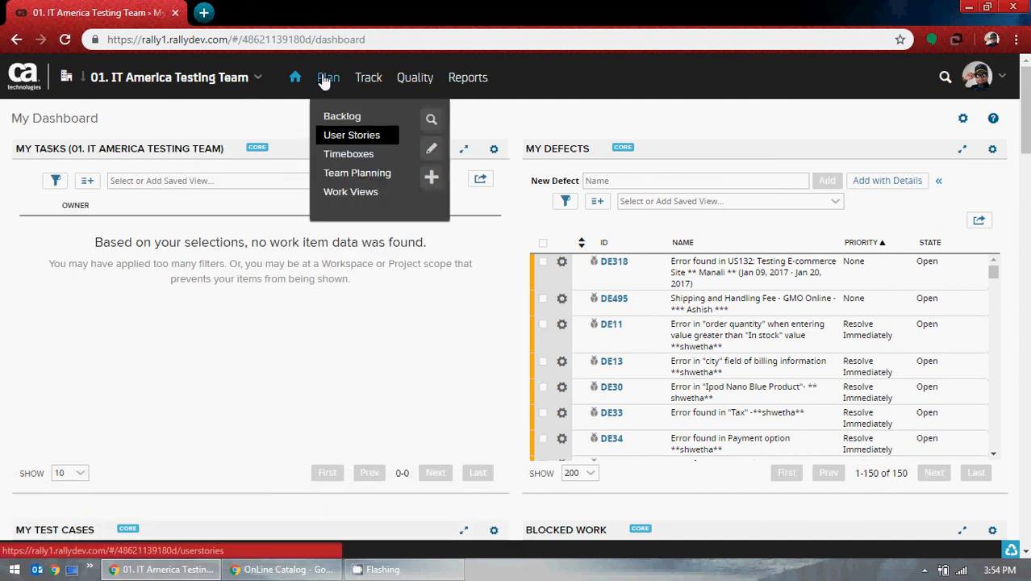
left_click(353, 136)
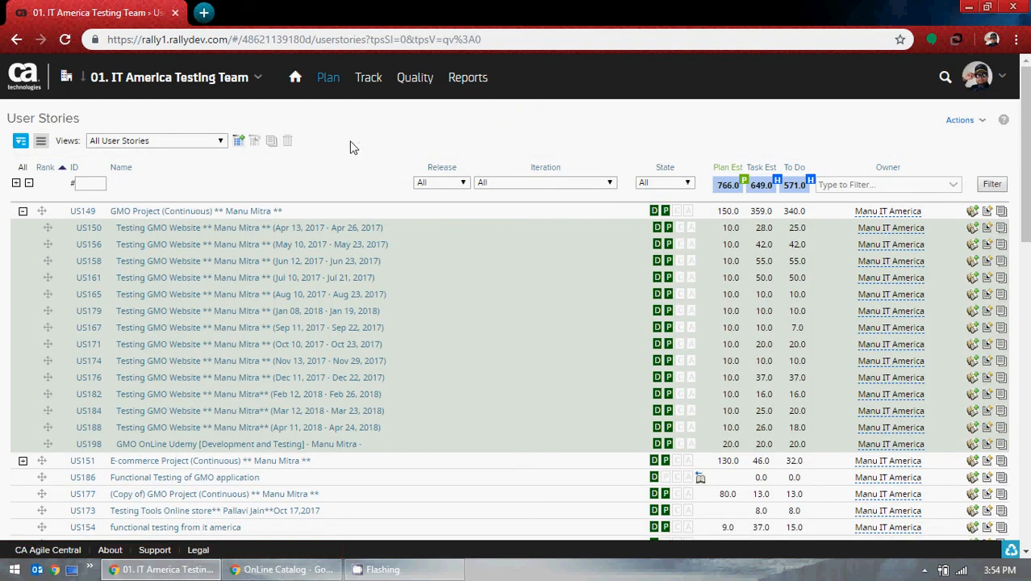
left_click(305, 444)
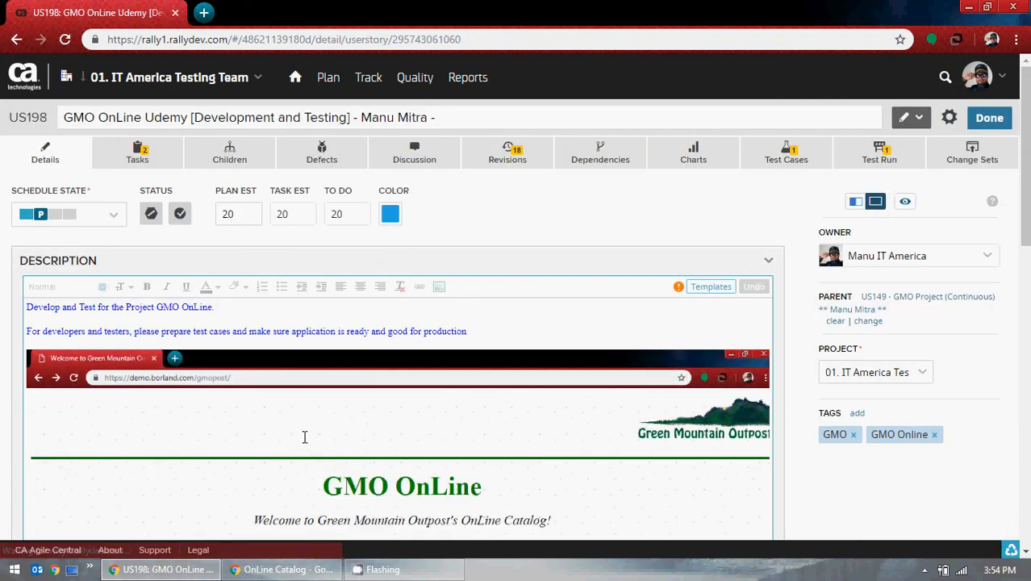
left_click(776, 157)
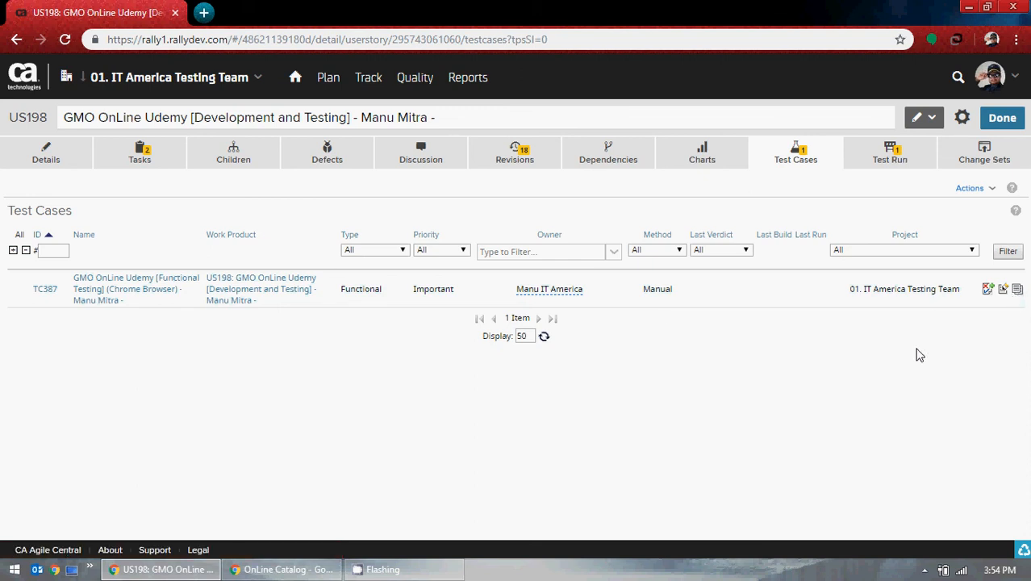
Step: Copy test case TC387 and change the browser in the copy's name to "Fire Fox Browser"
left_click(1018, 292)
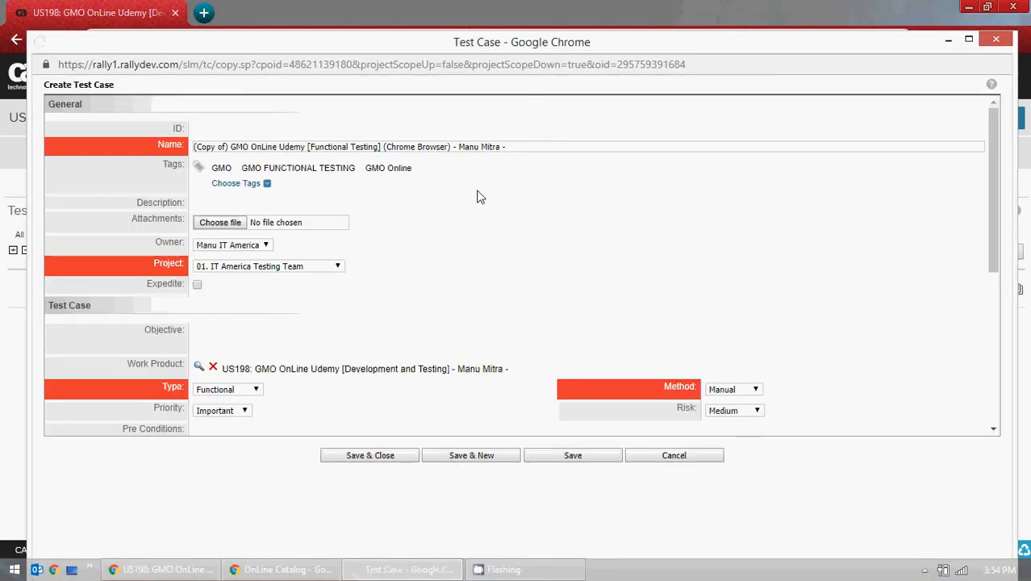
left_click_drag(385, 147, 417, 146)
type("(Fire Fo")
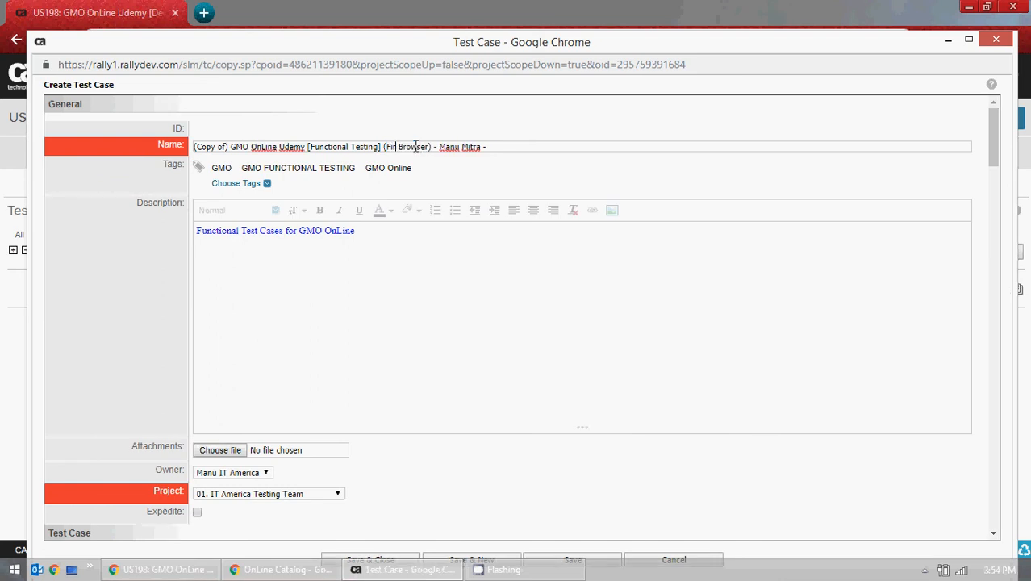
type("x")
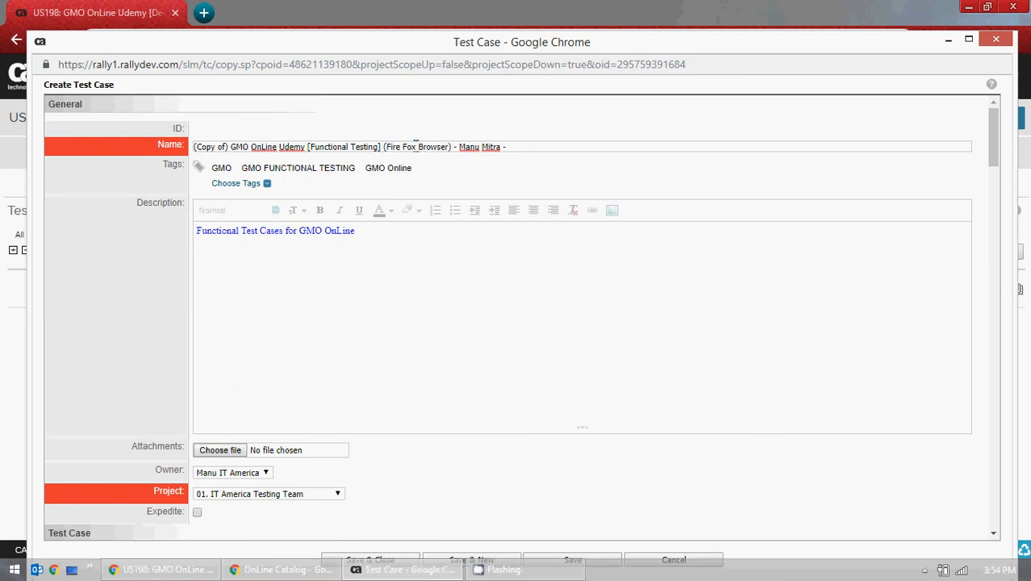
Step: Change the browser in the copied test case's validation input to "Firefox", then save and close the test case
scroll(439, 242, "down", 6)
scroll(428, 334, "down", 12)
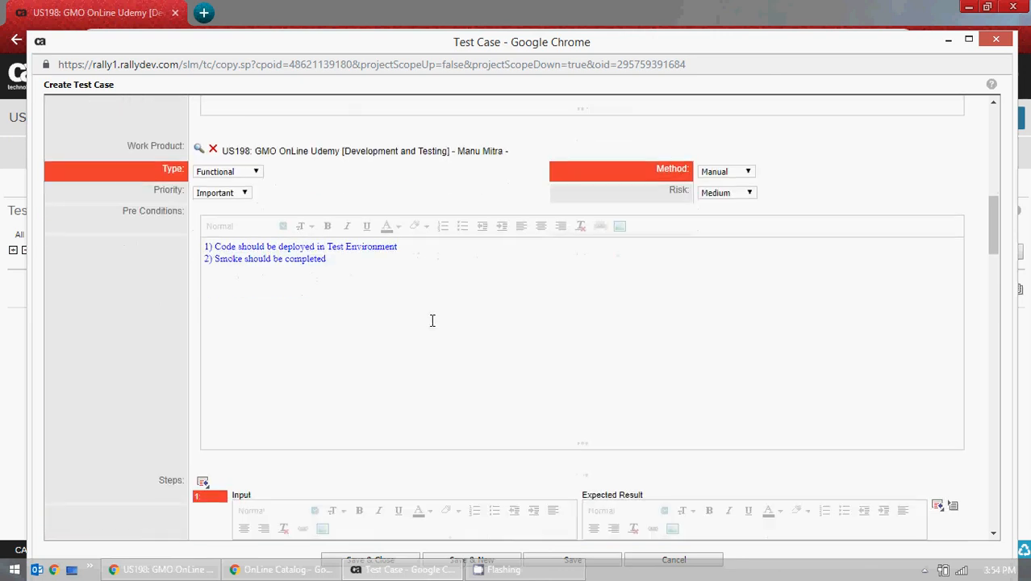
scroll(439, 320, "down", 12)
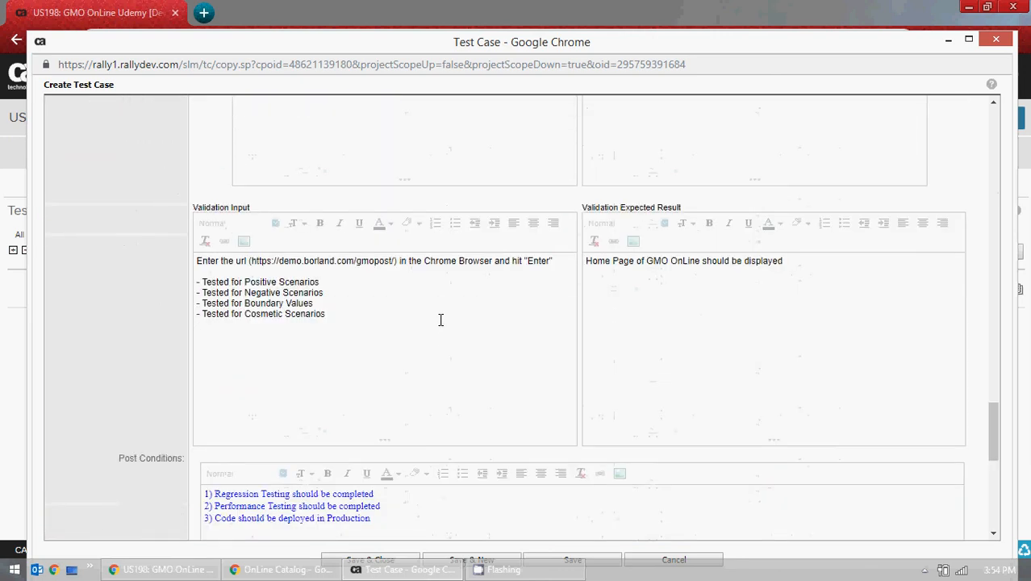
scroll(439, 320, "up", 4)
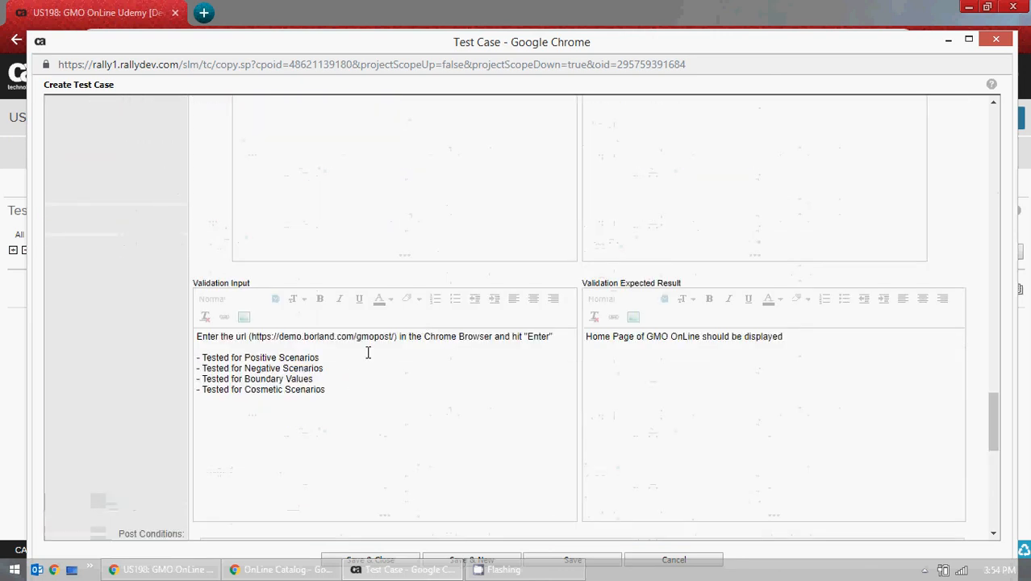
double_click(428, 338)
type("Firefo")
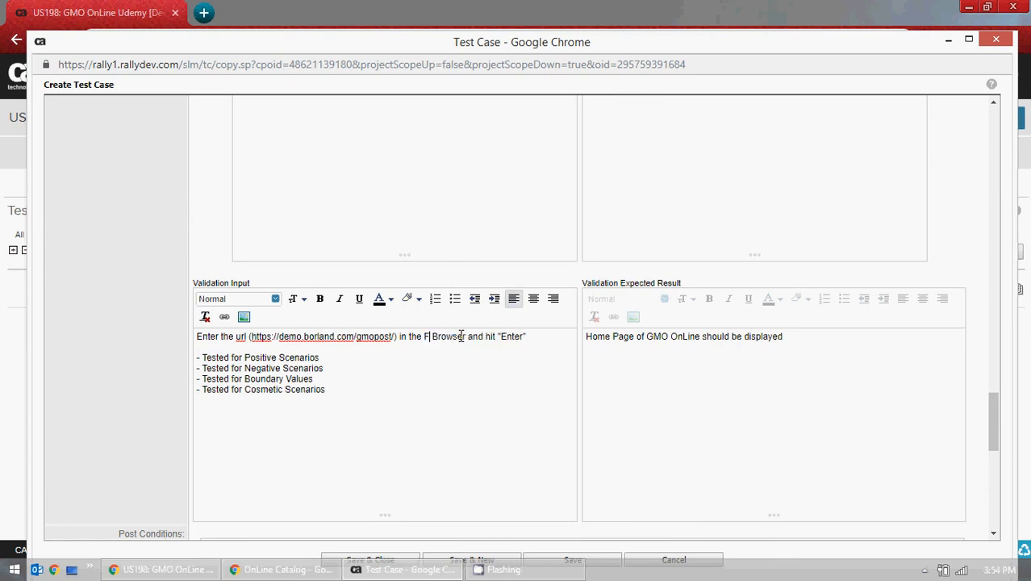
type("x")
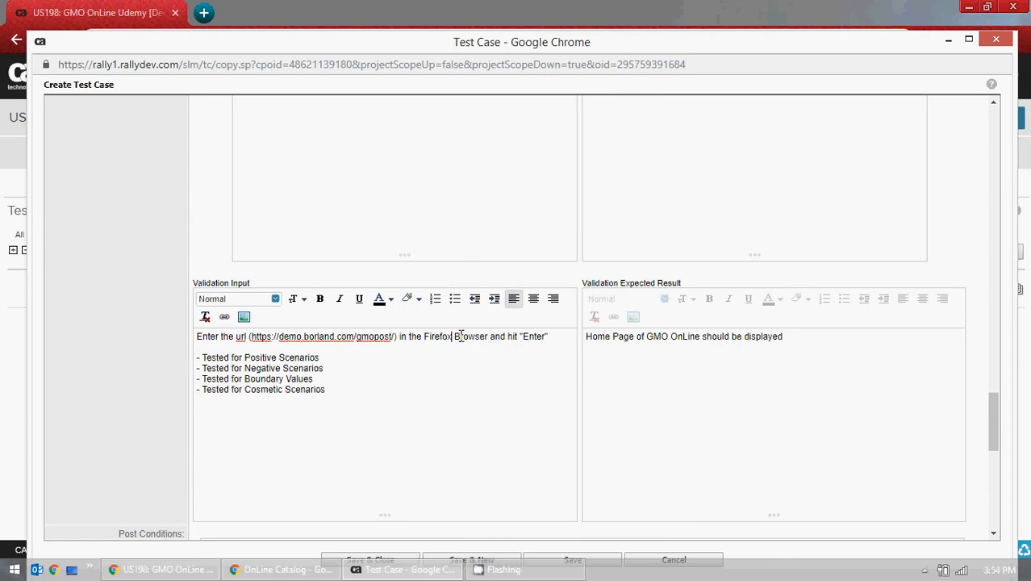
scroll(476, 404, "down", 4)
scroll(506, 395, "down", 3)
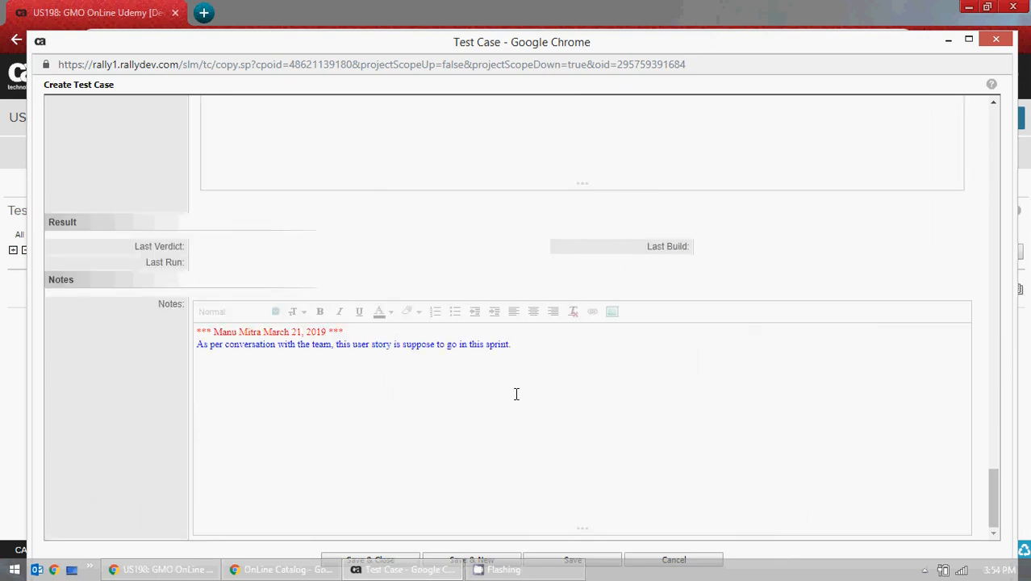
left_click(371, 559)
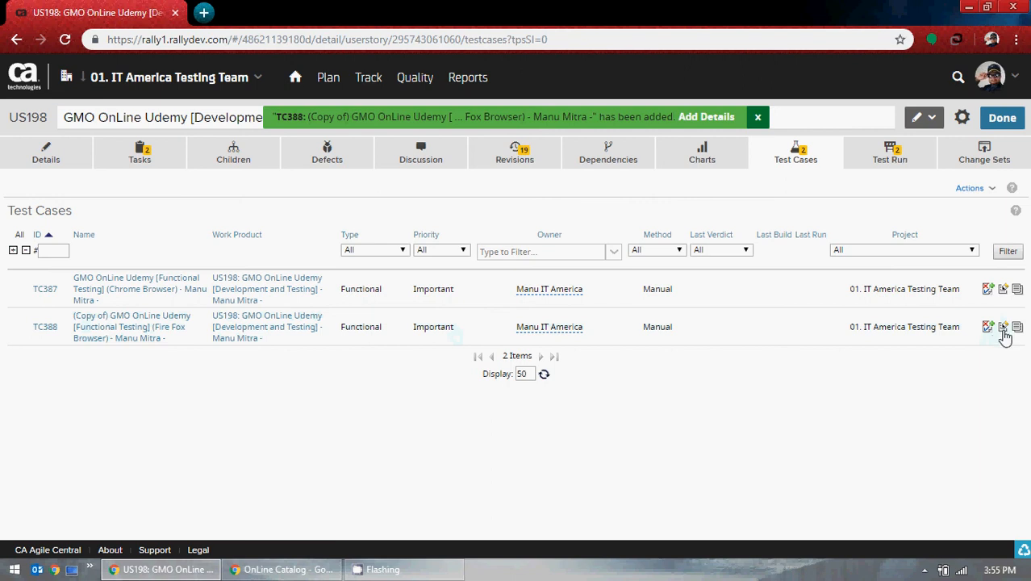
Step: Open test case TC388 for editing, remove the "(Copy of)" prefix from its name, and save and close it
left_click(1003, 327)
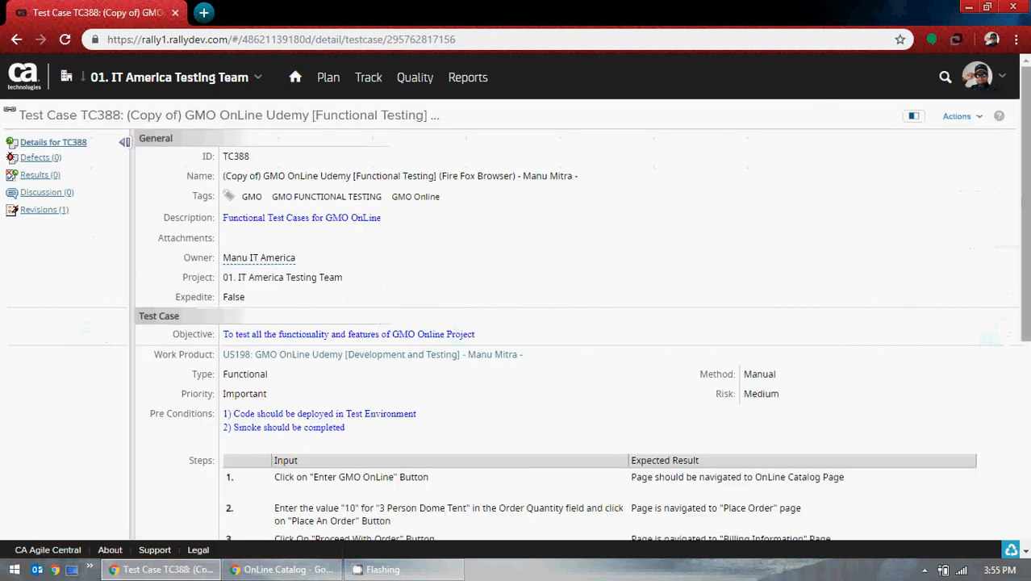
left_click(959, 117)
left_click(945, 144)
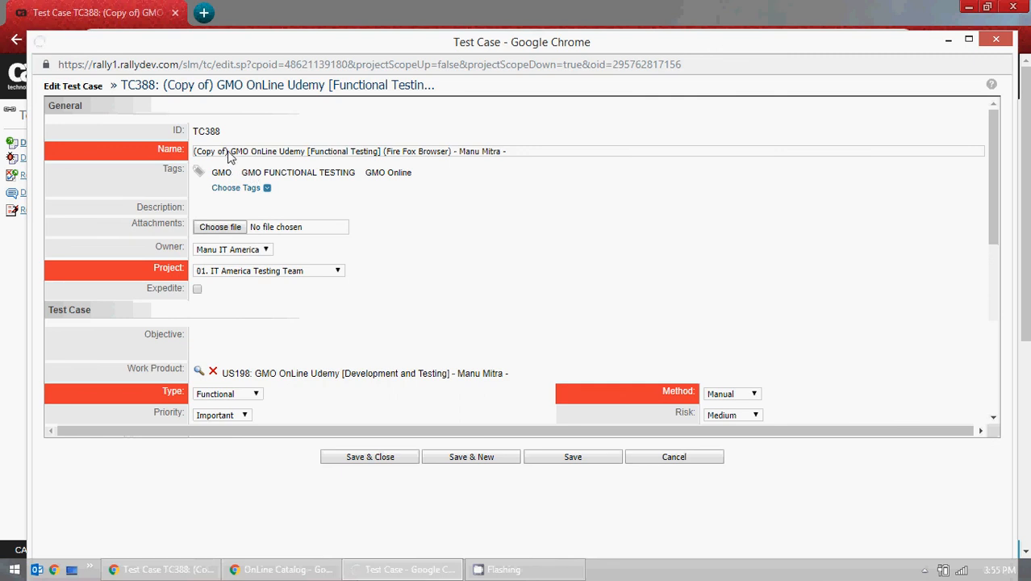
left_click_drag(233, 152, 191, 156)
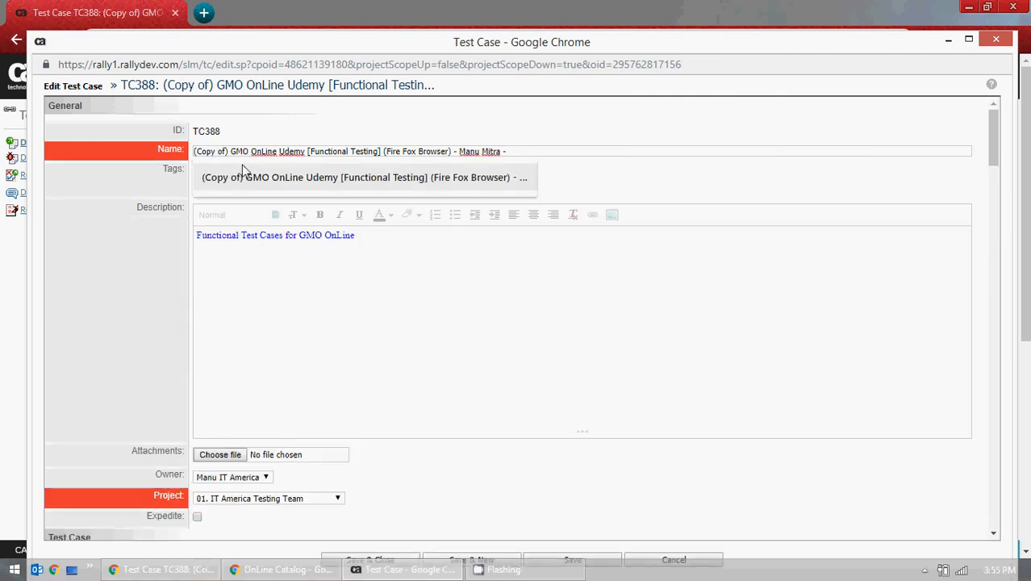
left_click_drag(231, 152, 183, 147)
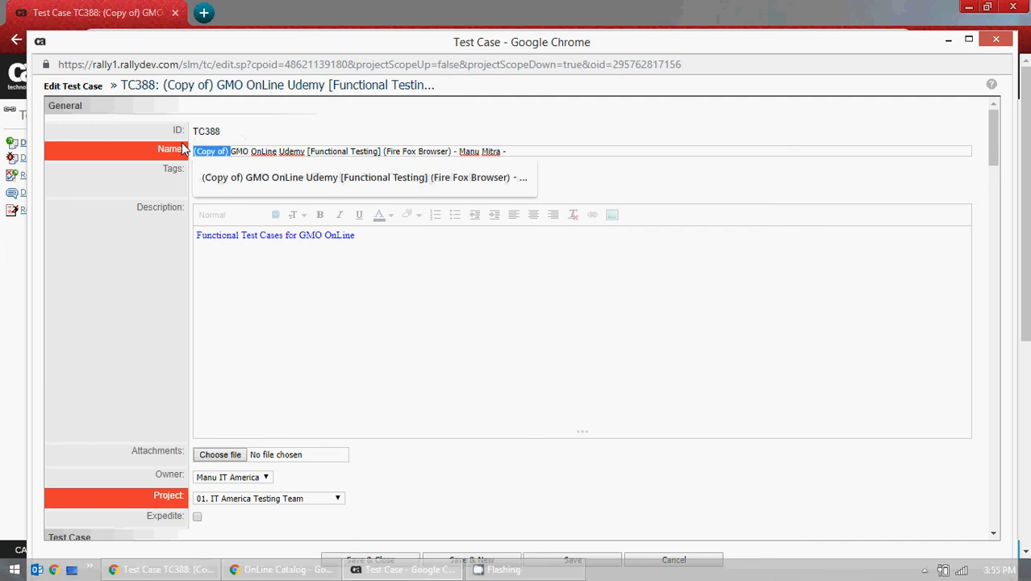
key("BackSpace")
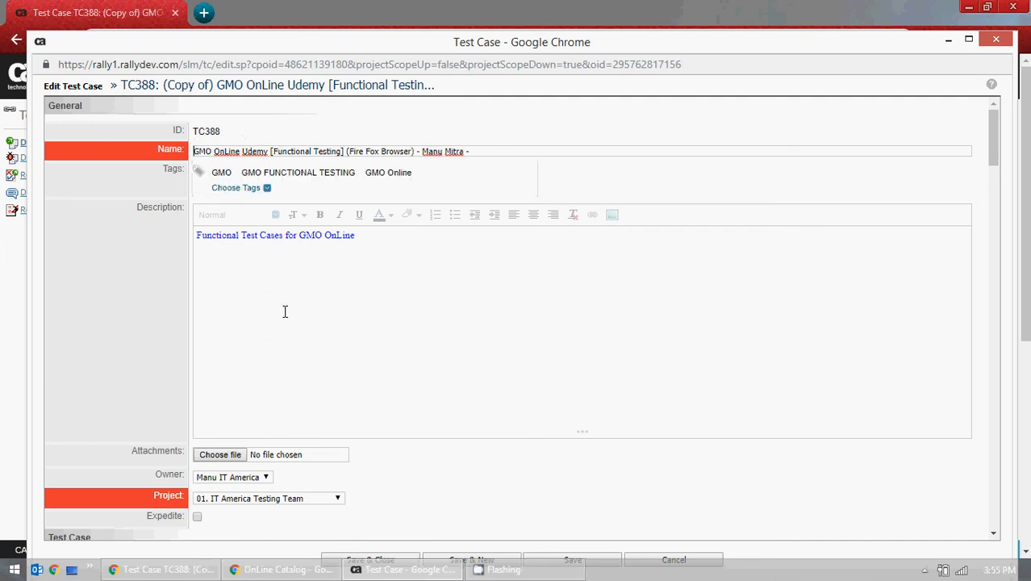
scroll(370, 351, "down", 4)
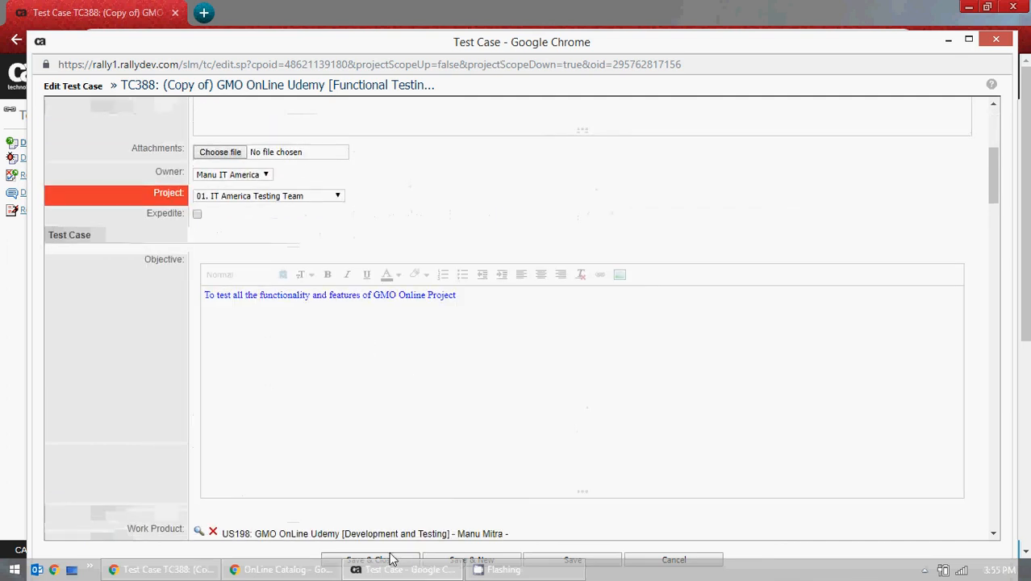
left_click(390, 558)
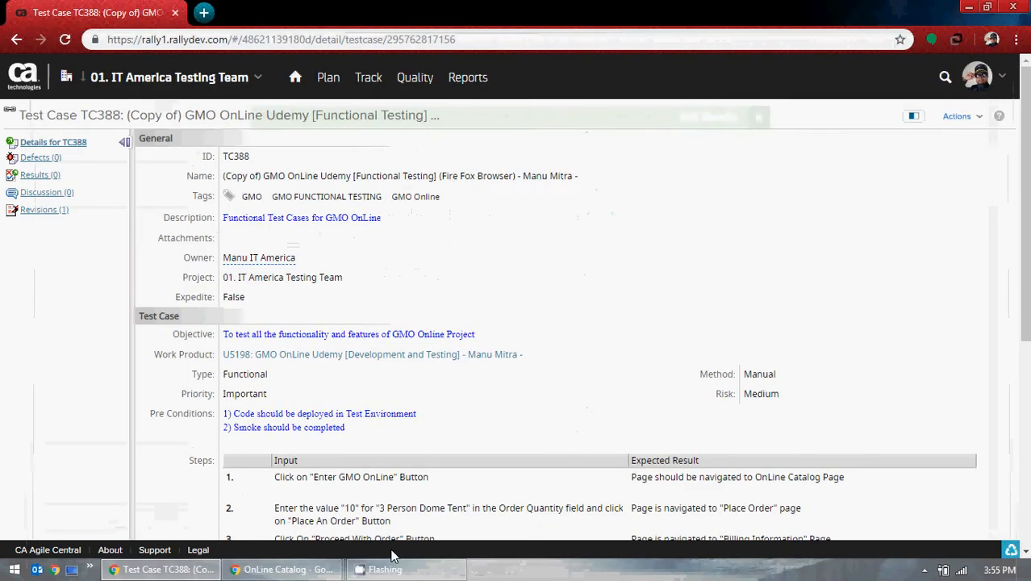
Step: Return to the User Stories list, open US198 and show its test cases
left_click(964, 117)
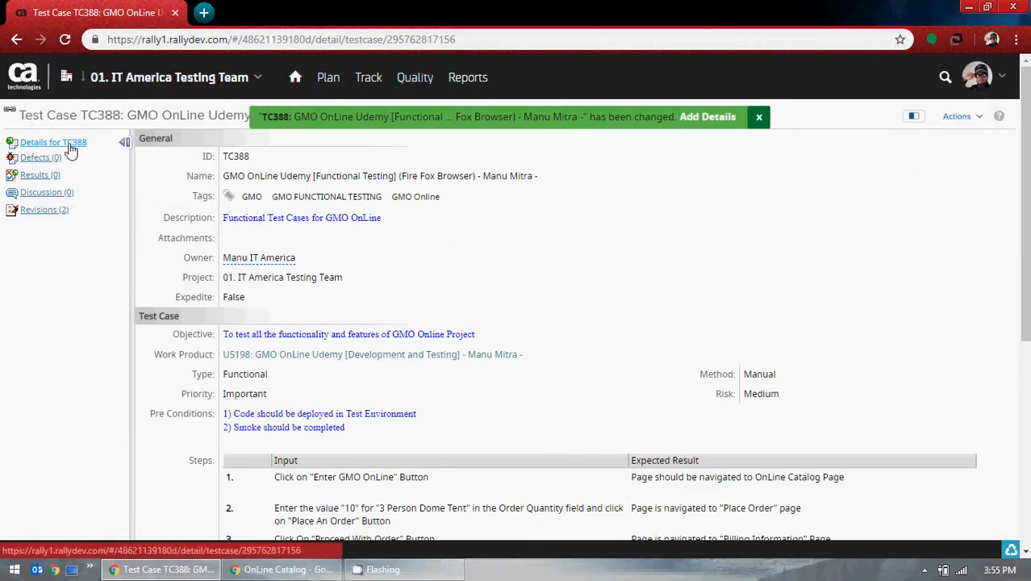
left_click(327, 77)
left_click(347, 135)
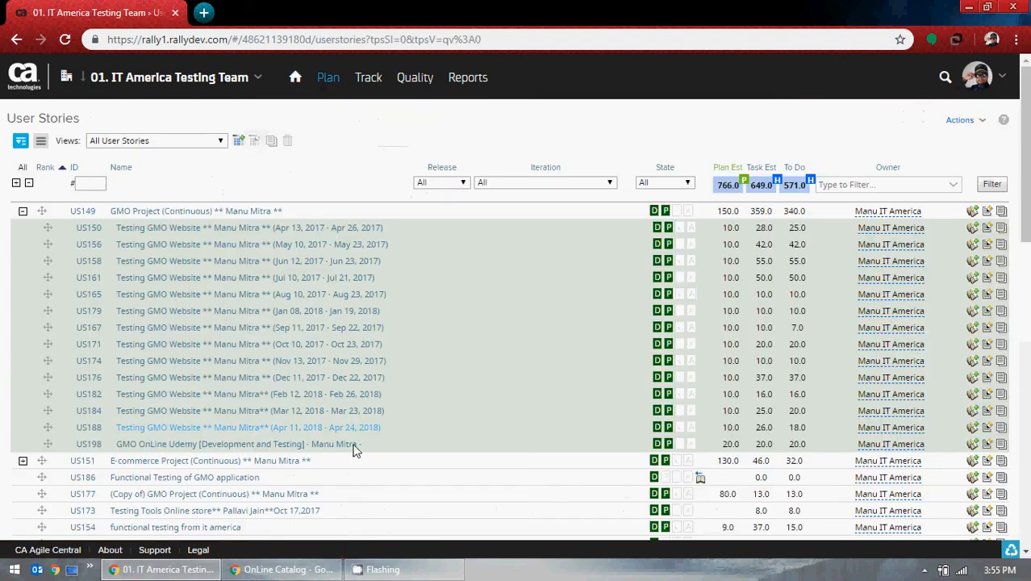
left_click(288, 446)
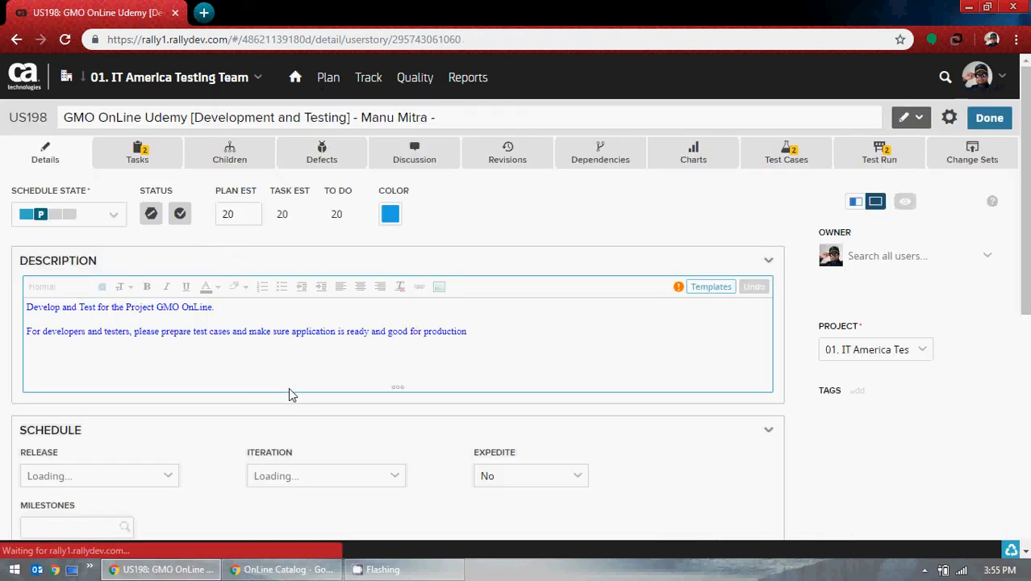
left_click(778, 161)
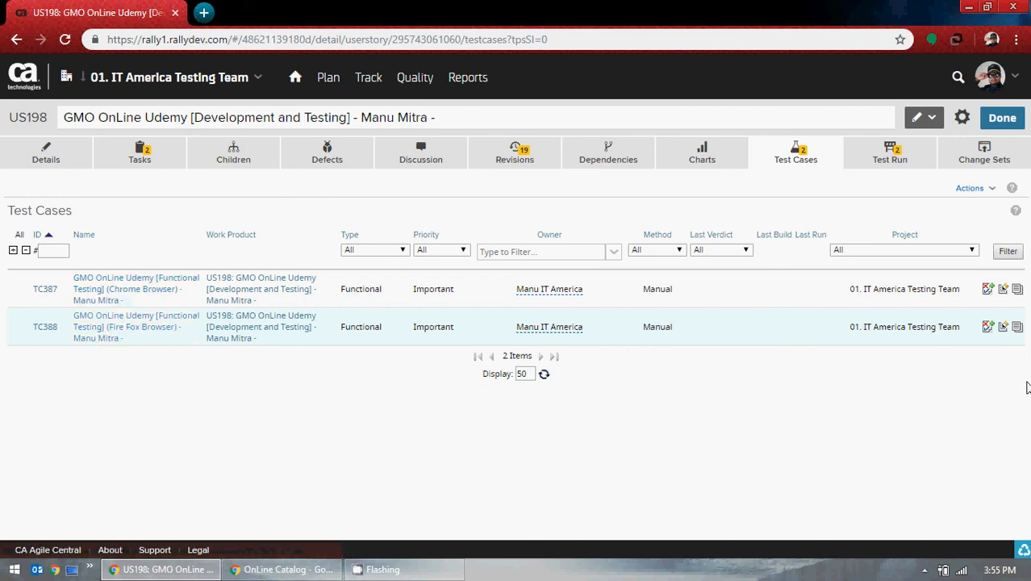
Step: Copy test case TC388, remove "(Copy of)" from the copy's name and change its browser to "Safari"
left_click(1017, 327)
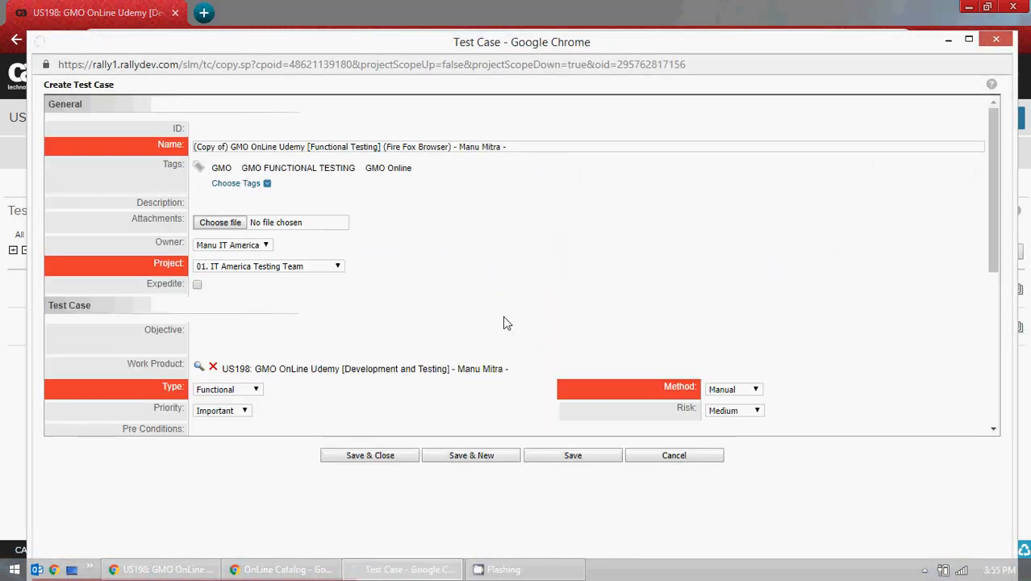
left_click(384, 147)
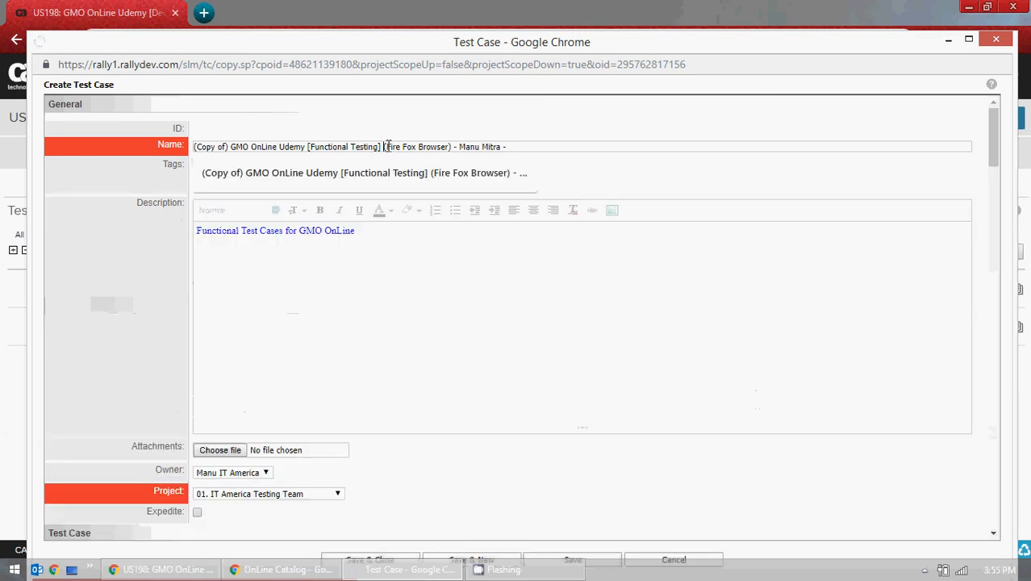
left_click_drag(230, 147, 193, 147)
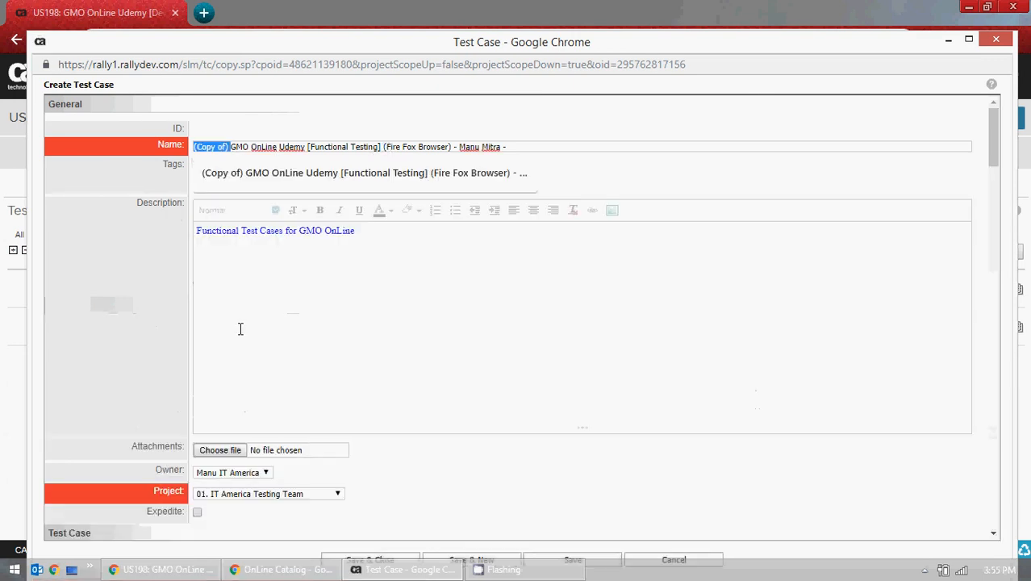
key("Delete")
left_click_drag(346, 147, 378, 143)
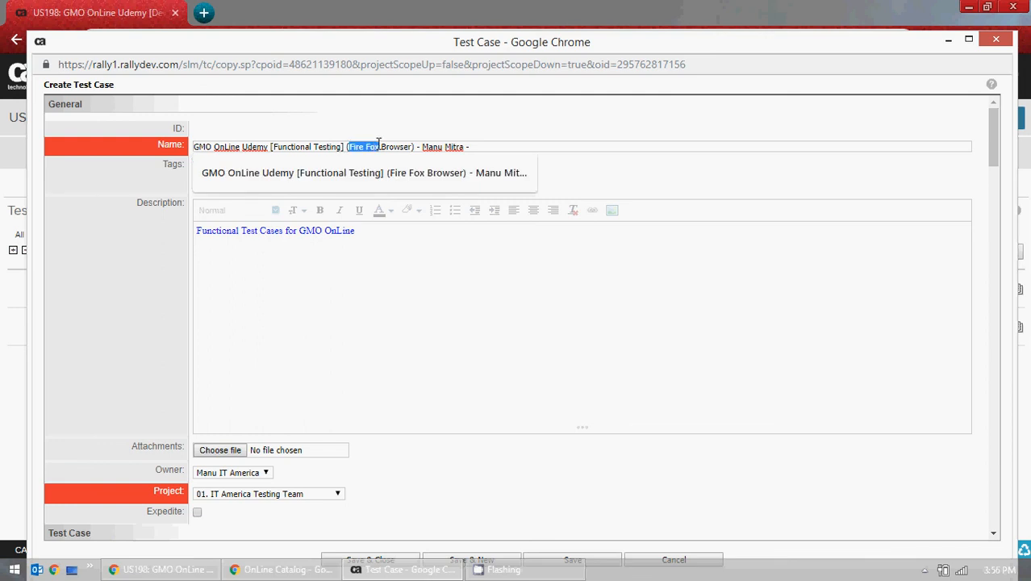
key("Delete")
type("Saf")
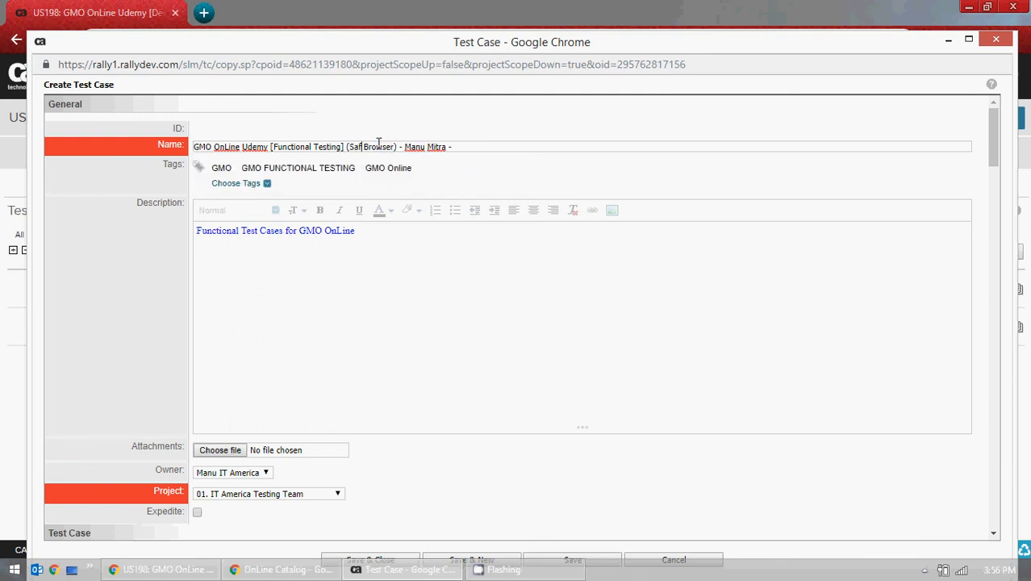
type("ari")
Step: Change the browser in the new copy's validation input to "Safari", then save and close the test case
scroll(442, 265, "down", 10)
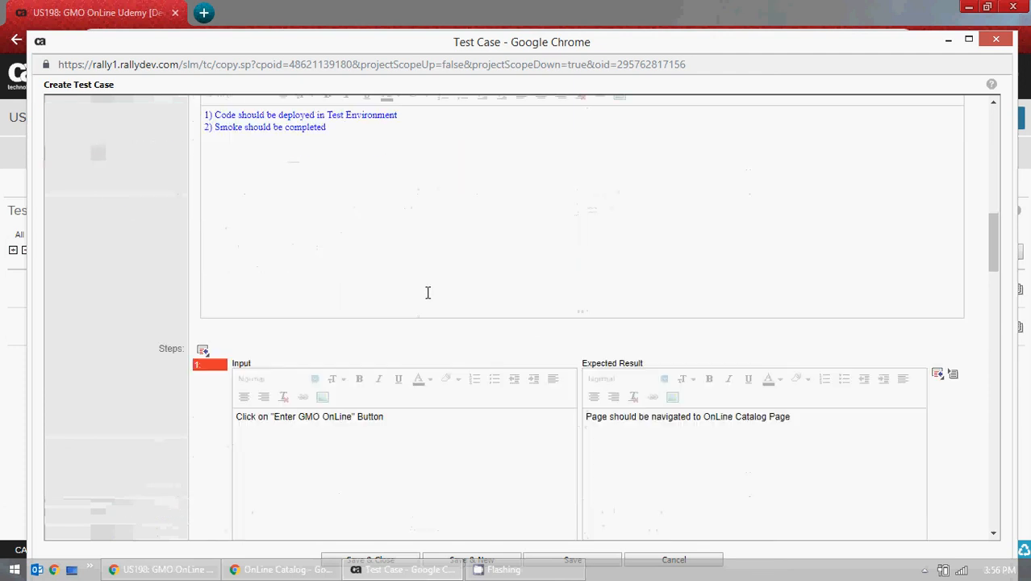
scroll(428, 292, "down", 4)
scroll(420, 276, "down", 3)
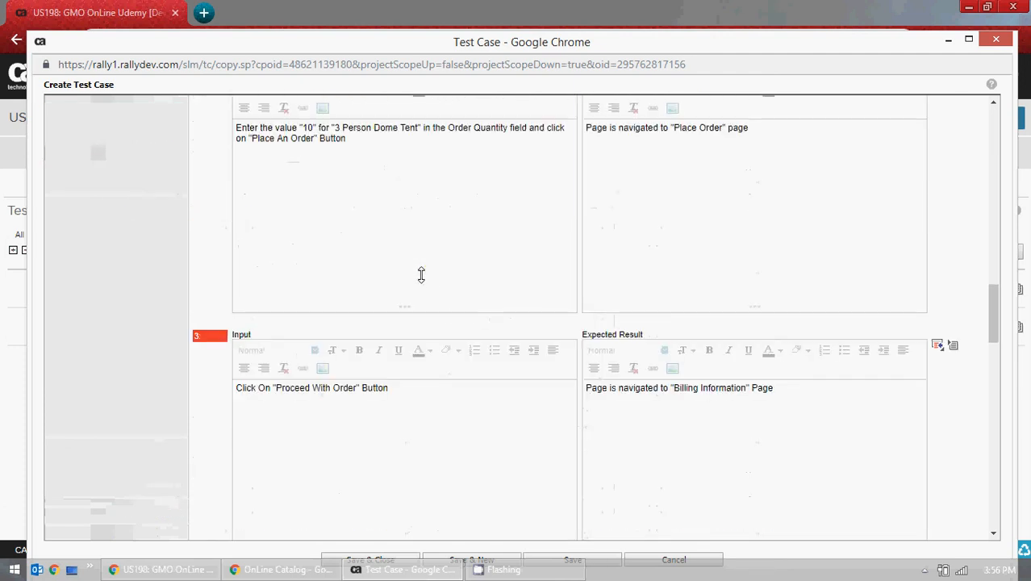
scroll(422, 274, "down", 5)
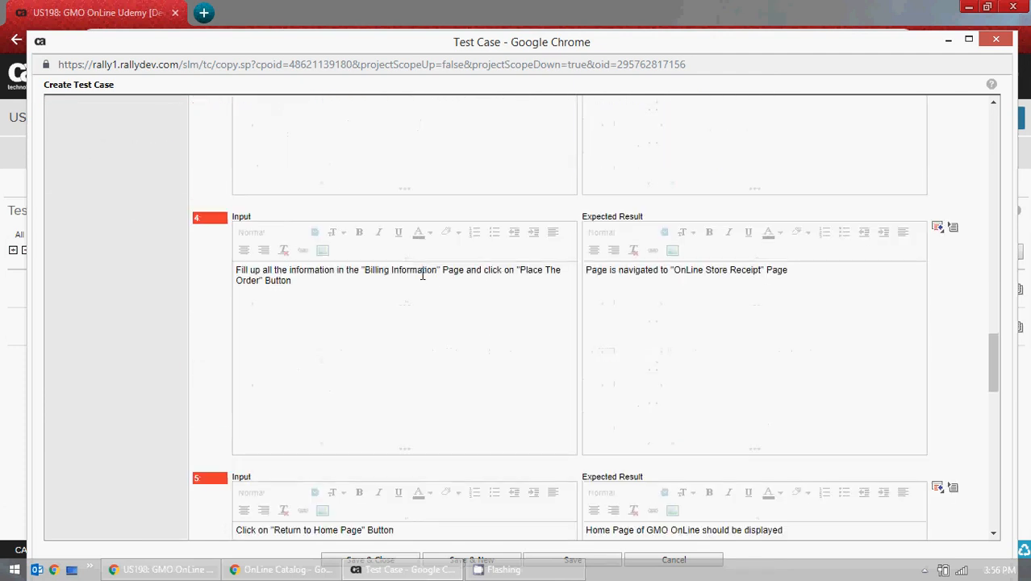
scroll(422, 271, "down", 3)
scroll(421, 267, "down", 3)
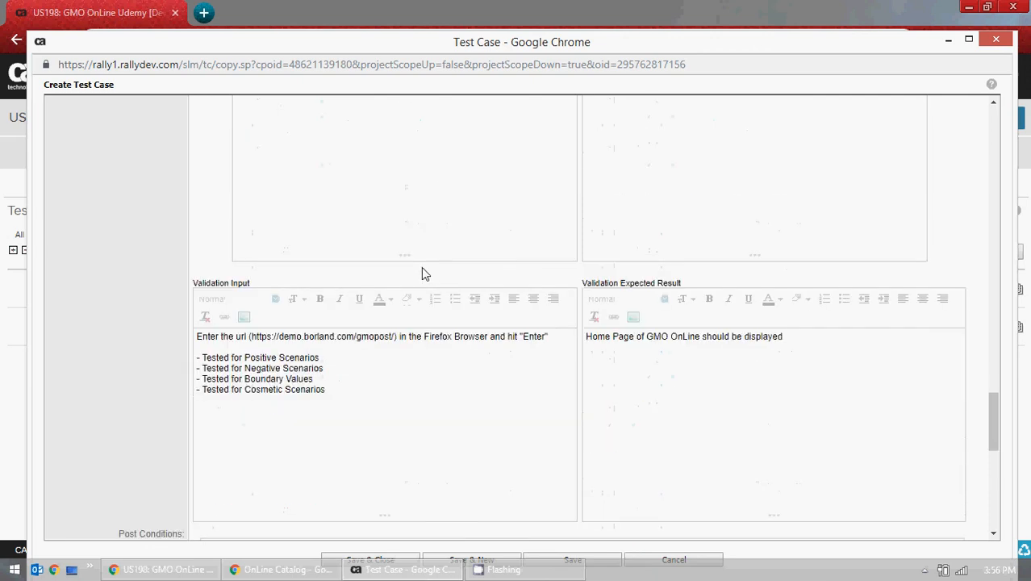
left_click_drag(425, 338, 452, 338)
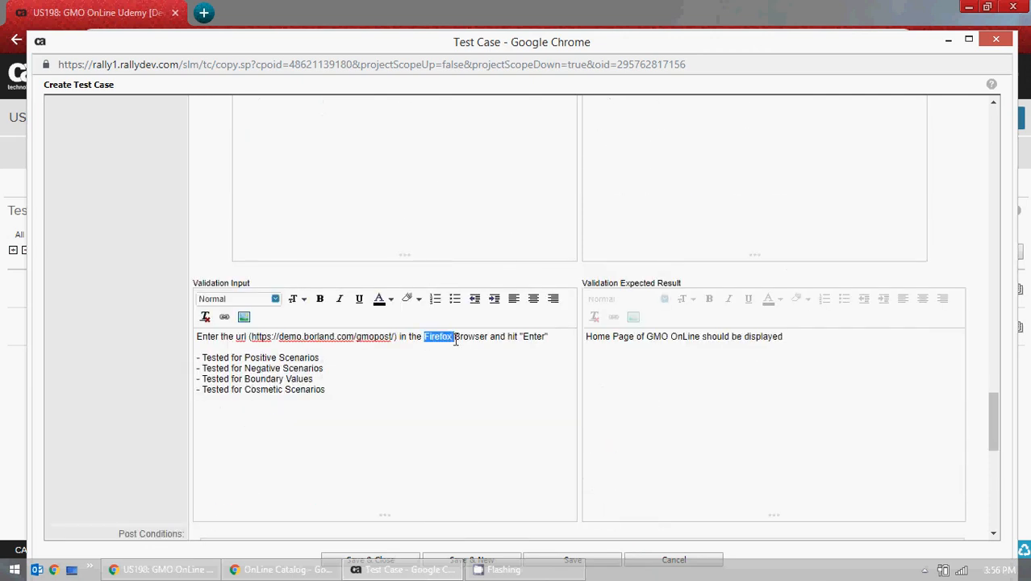
type("Safari")
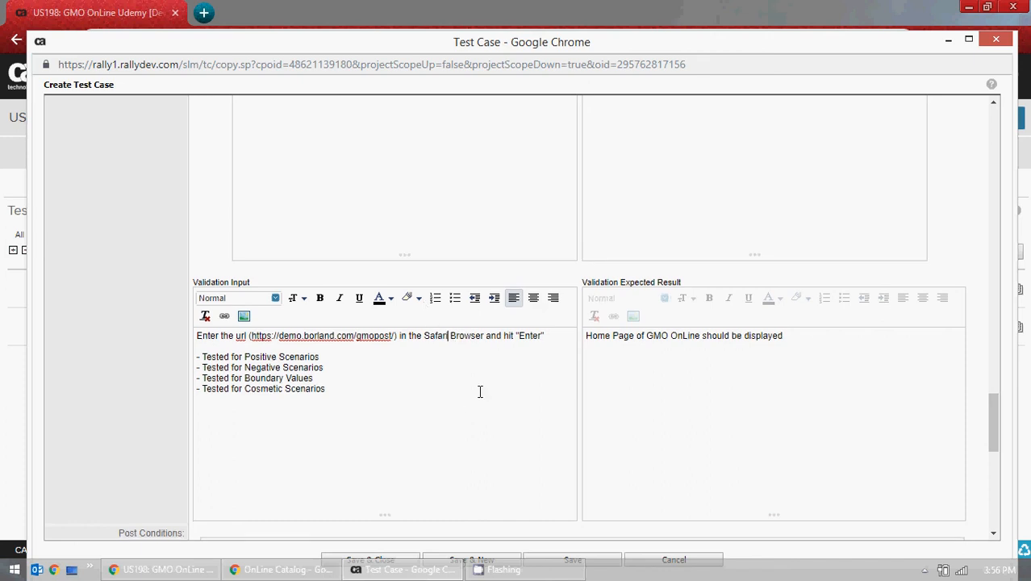
scroll(402, 463, "down", 5)
scroll(403, 464, "down", 3)
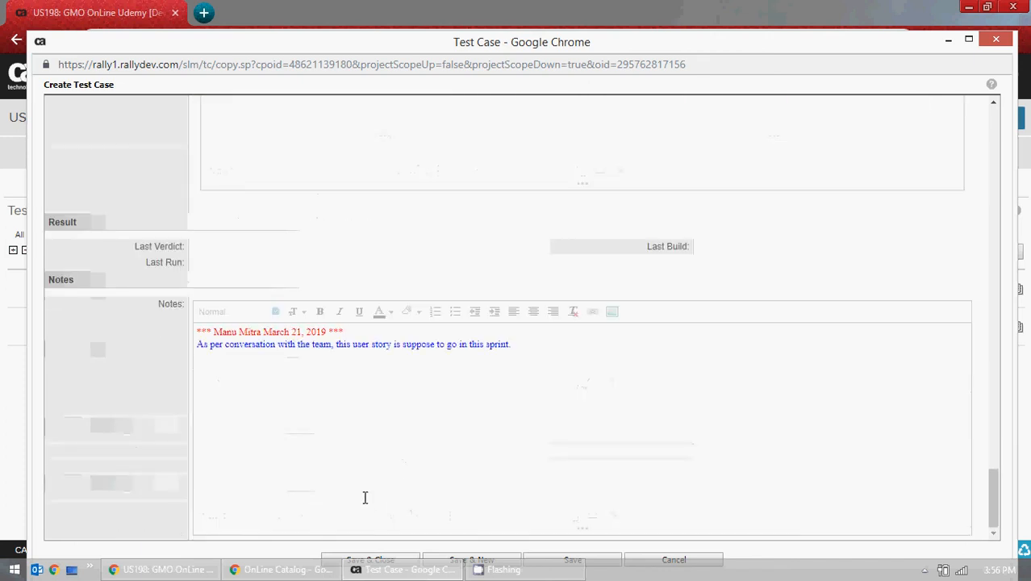
left_click(348, 556)
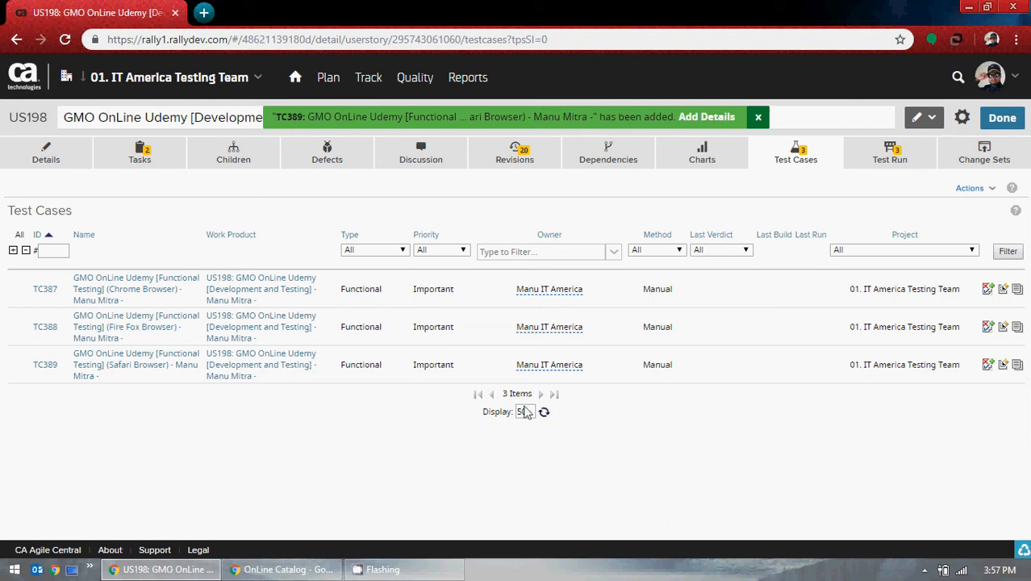
Step: Dismiss the test case notification and finish working on US198, returning to the User Stories list
left_click(758, 117)
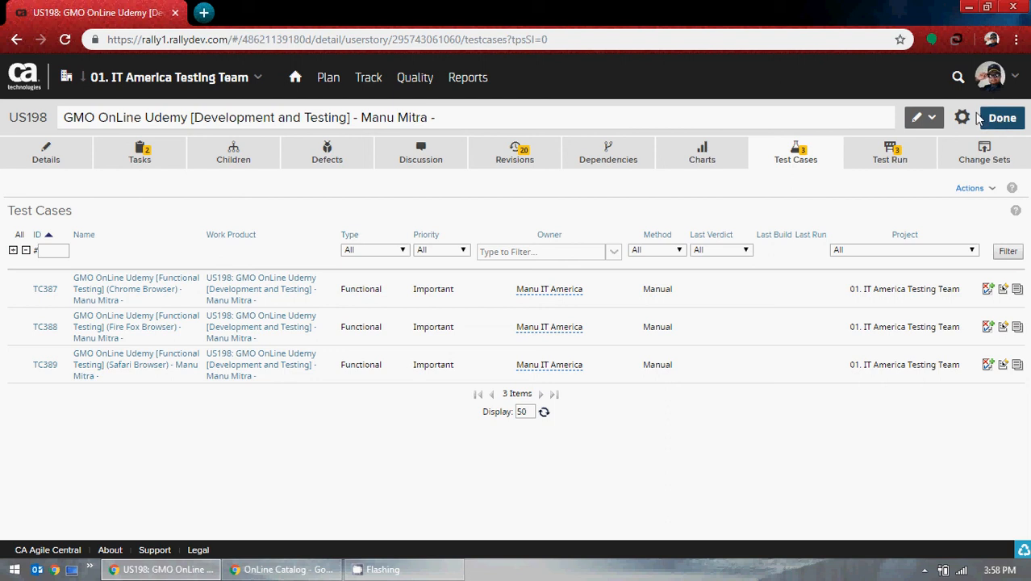
left_click(1001, 119)
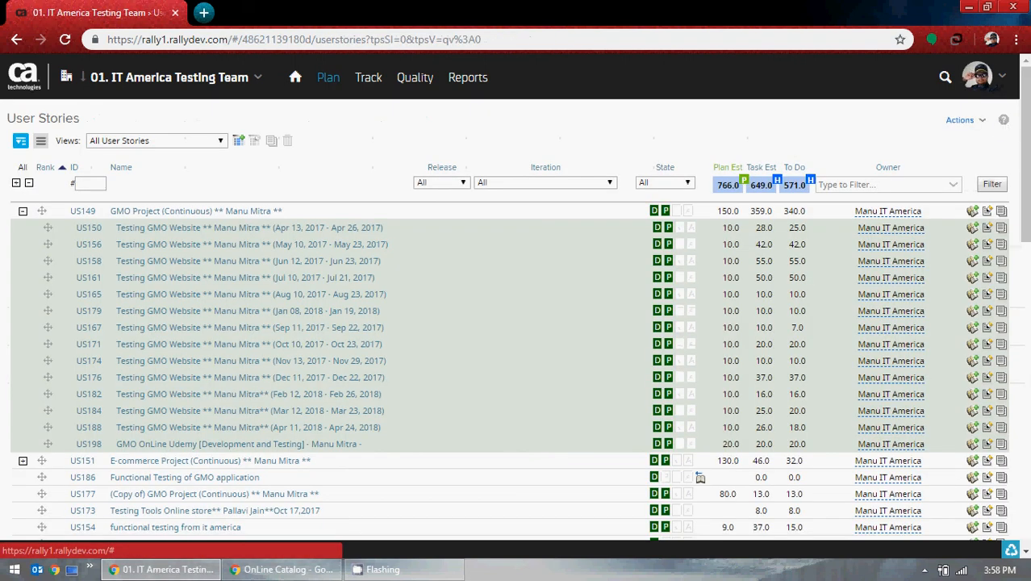
left_click(968, 7)
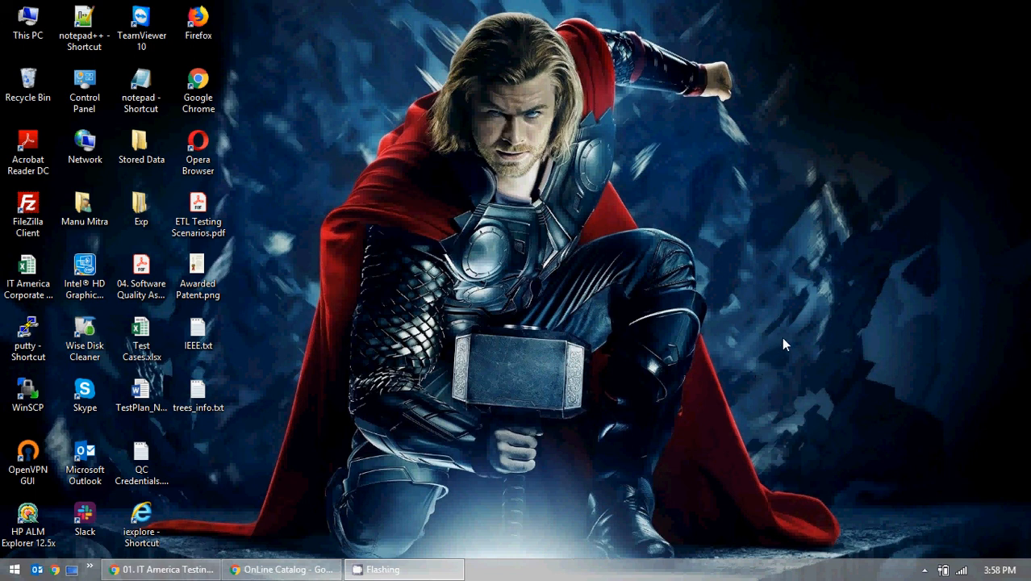
left_click(925, 569)
left_click(947, 472)
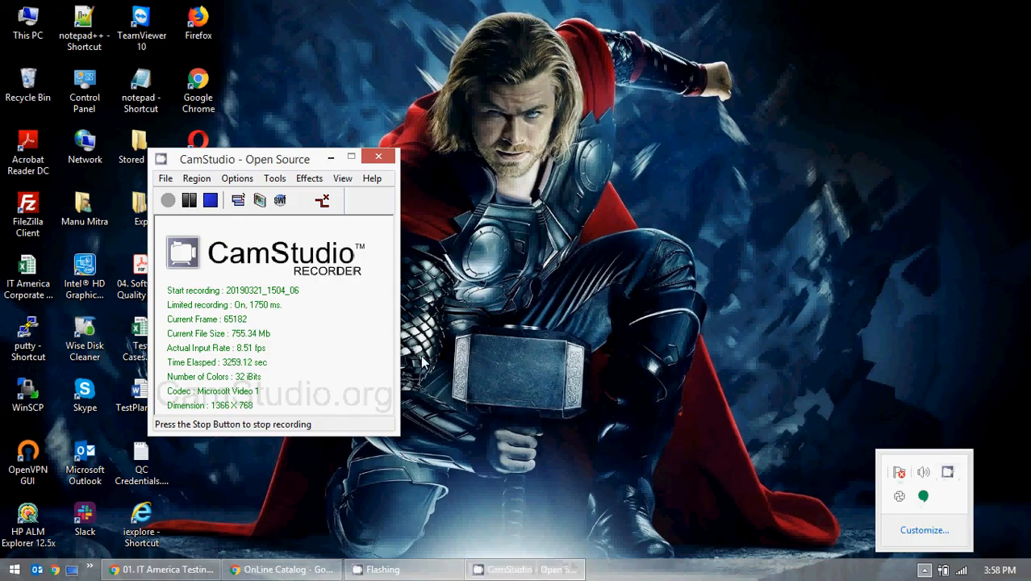